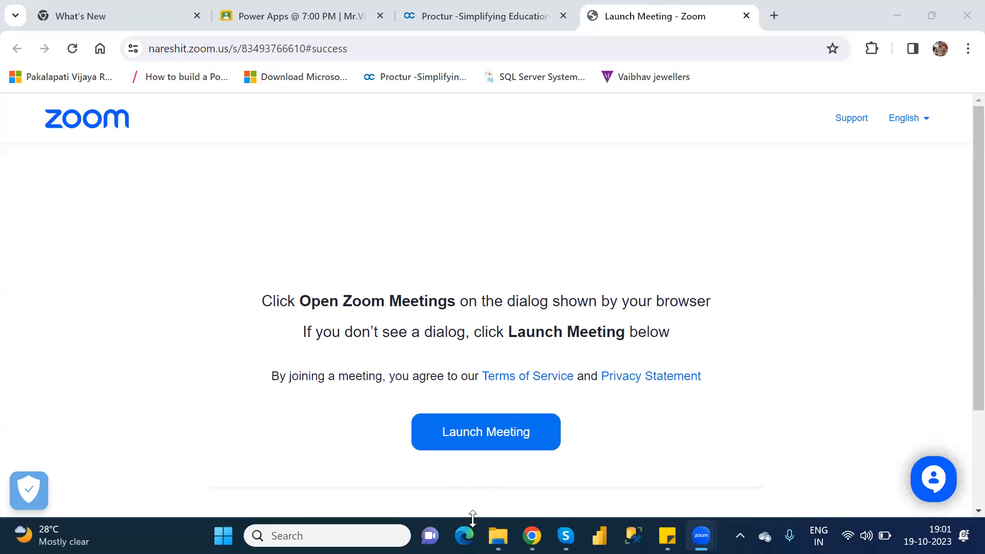
# Switch to Microsoft Edge and search the web for "powerapps.microsoft.com login".
pyautogui.click(464, 536)
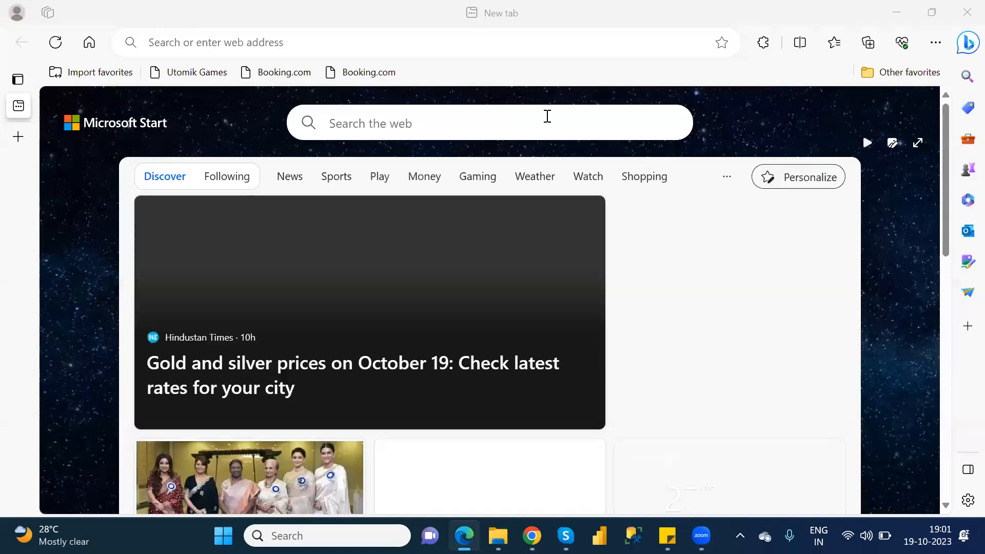
pyautogui.click(354, 46)
pyautogui.write('ap')
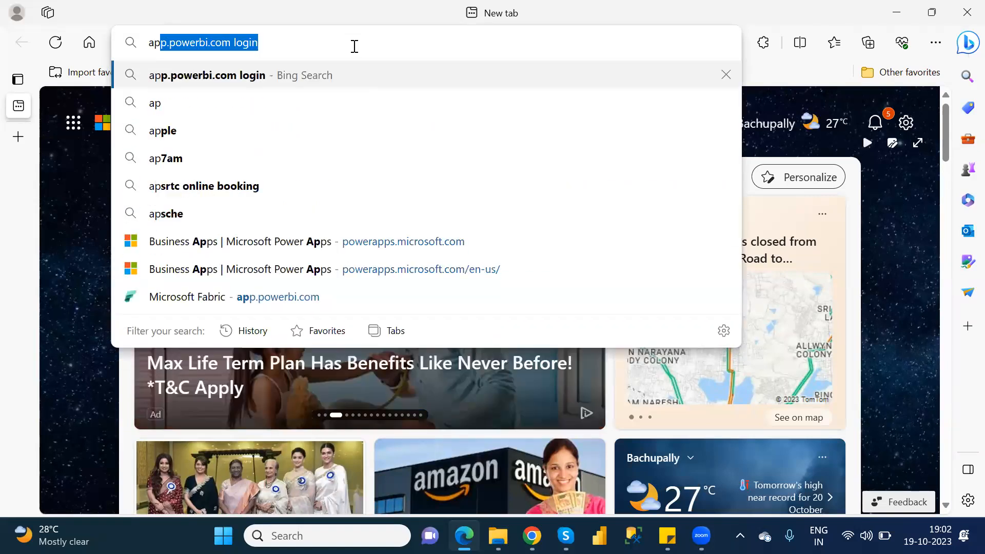
pyautogui.press('Return')
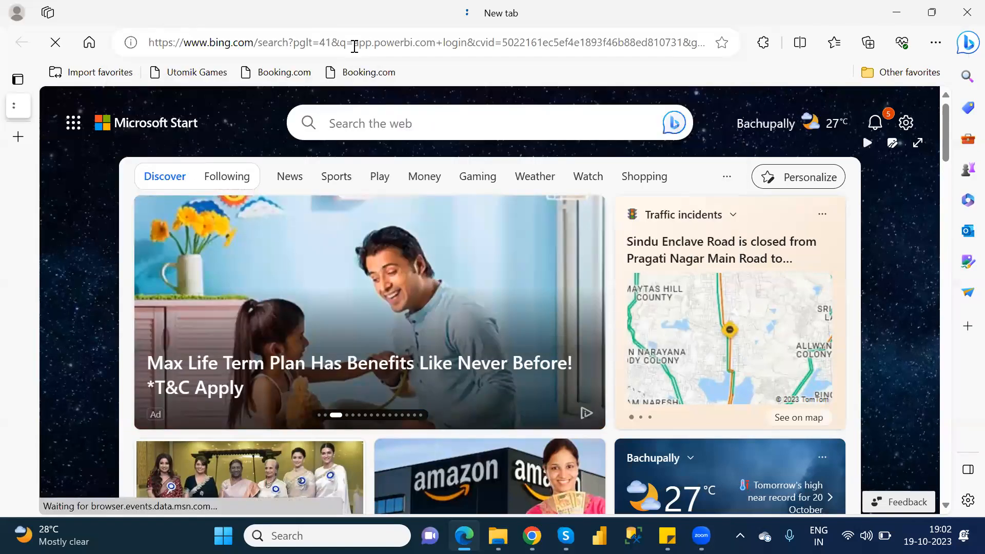
pyautogui.click(349, 88)
pyautogui.moveTo(334, 91); pyautogui.dragTo(182, 92)
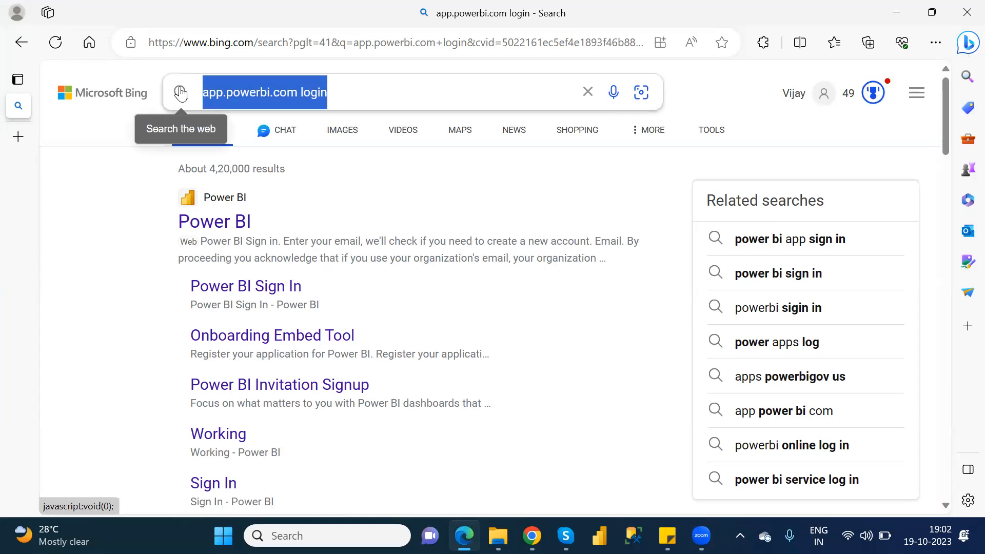
pyautogui.write('power')
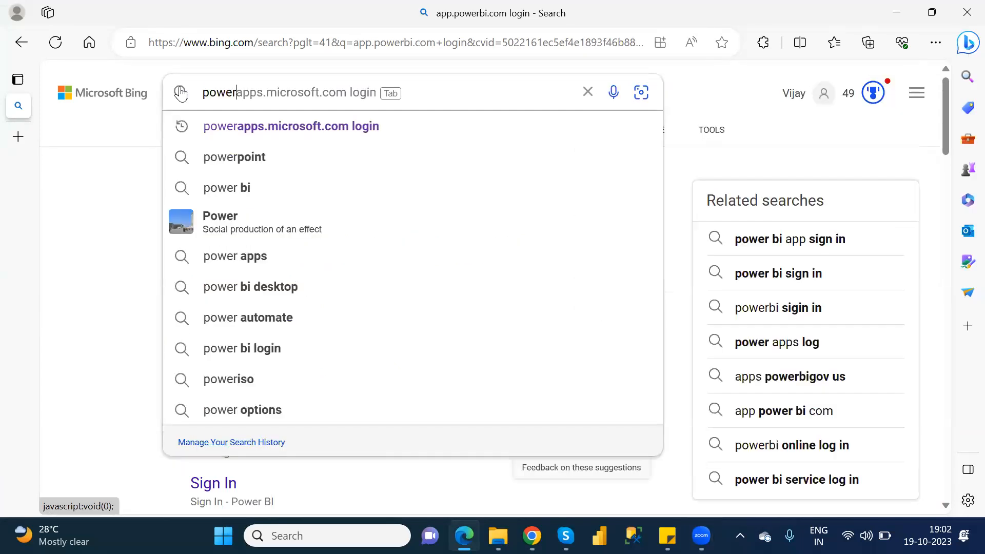
pyautogui.click(316, 129)
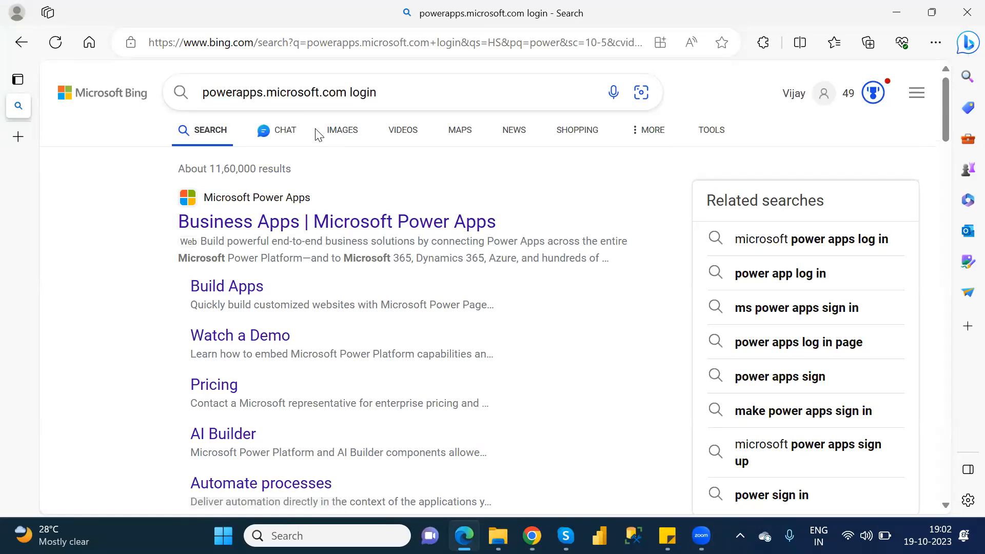
# Open the Microsoft Power Apps site from the search results, sign in, and start signing out of the current account.
pyautogui.click(333, 217)
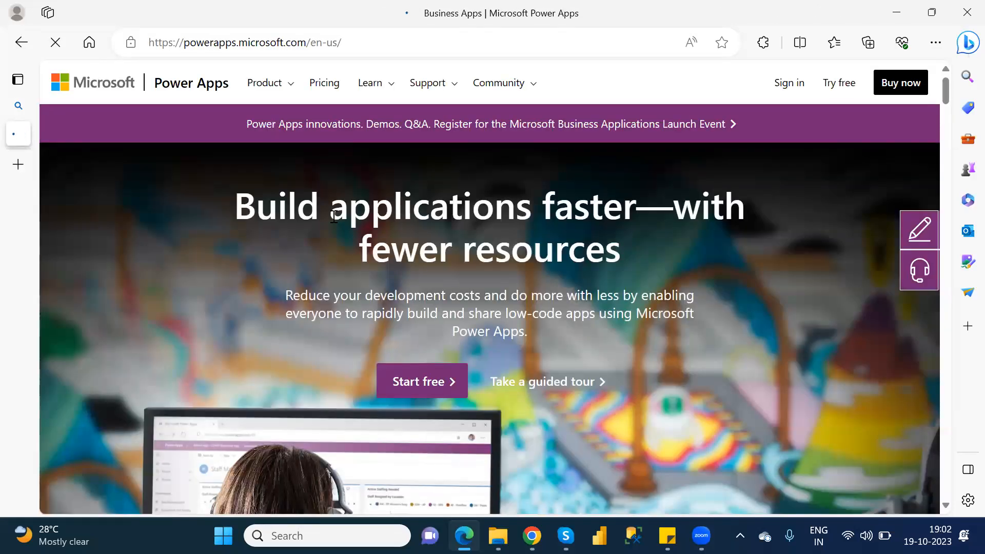
pyautogui.click(785, 90)
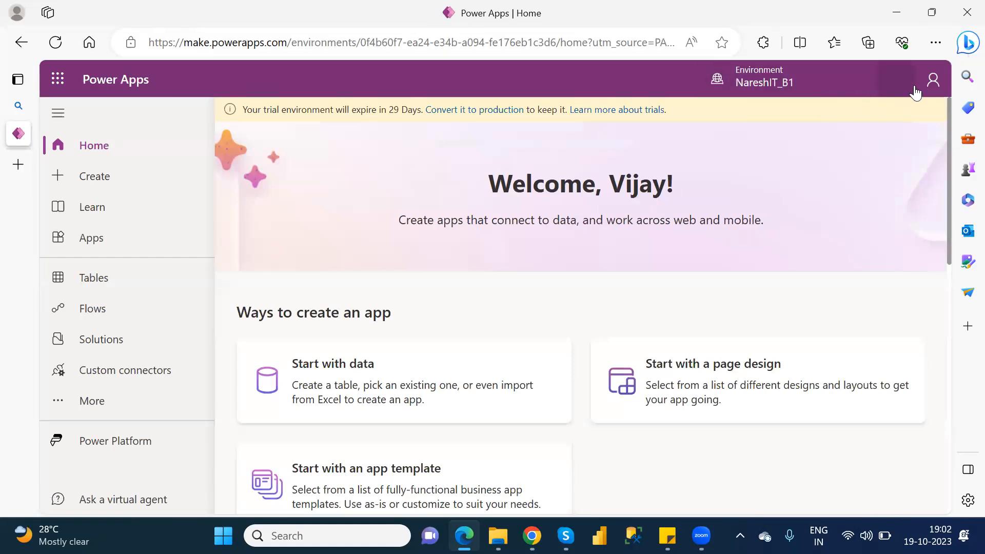
pyautogui.click(930, 80)
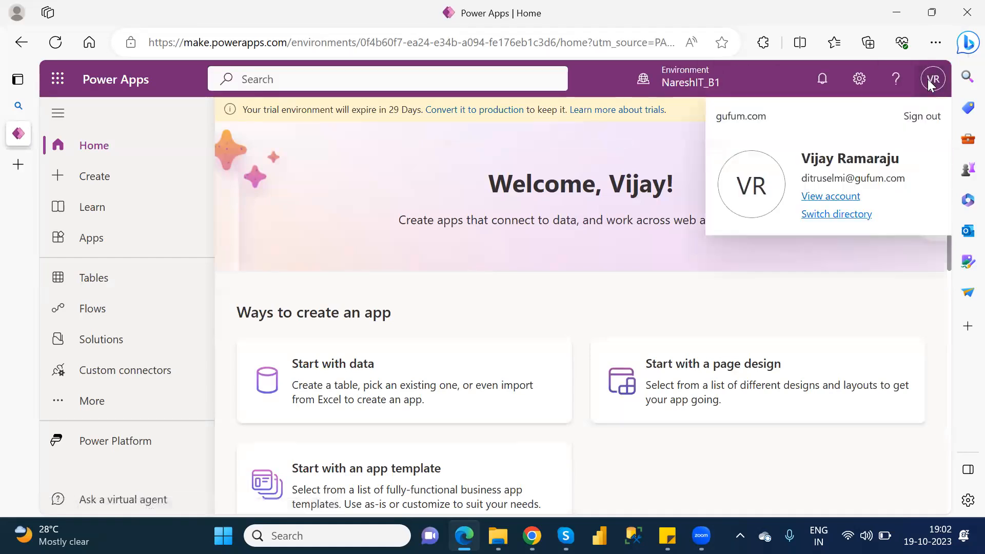
pyautogui.click(920, 123)
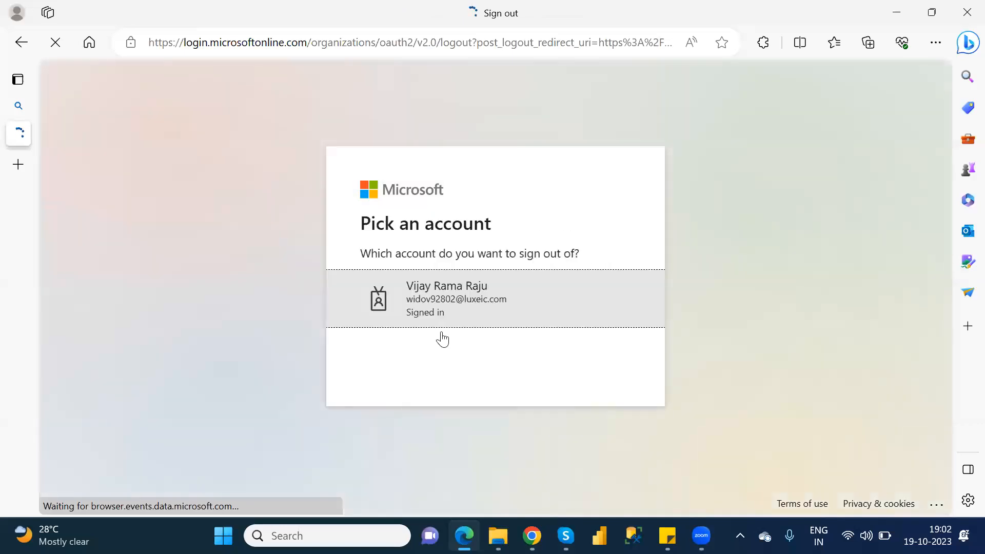
# Search again for "powerapps.microsoft.com login" and sign in from the Microsoft Power Apps site.
pyautogui.click(339, 35)
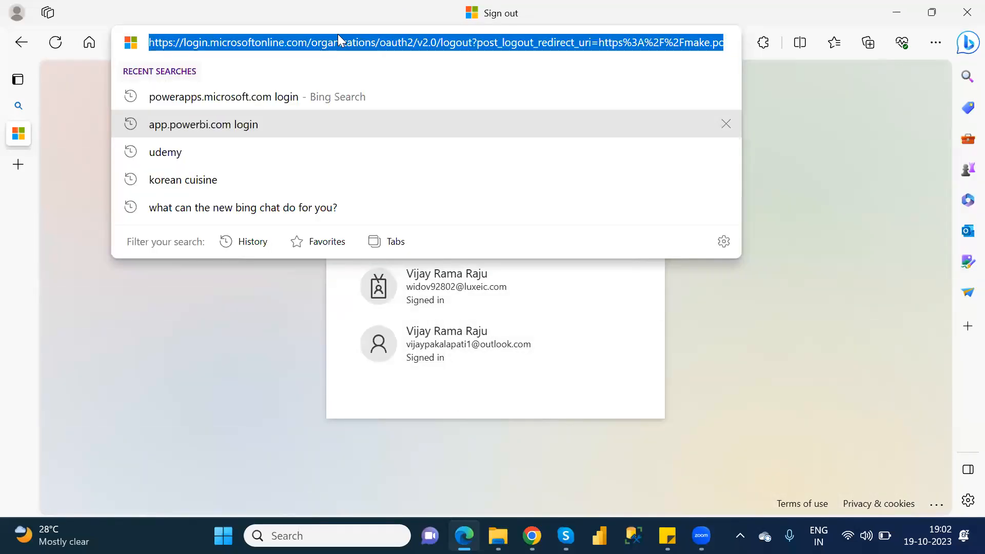
pyautogui.write('powerapps.microsoft.com+login&cvid=1bb397da37444506945eb293c5c3e...')
pyautogui.press('Return')
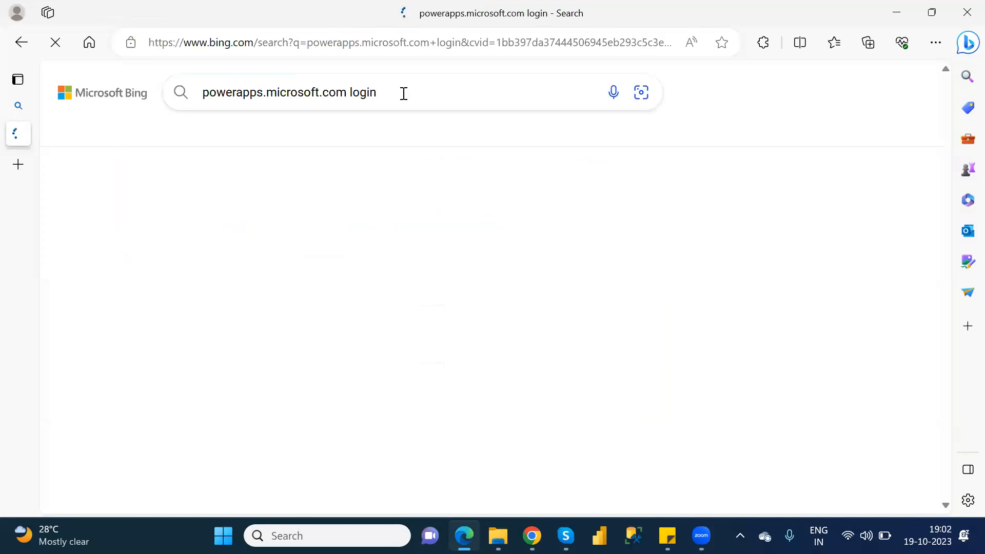
pyautogui.click(326, 221)
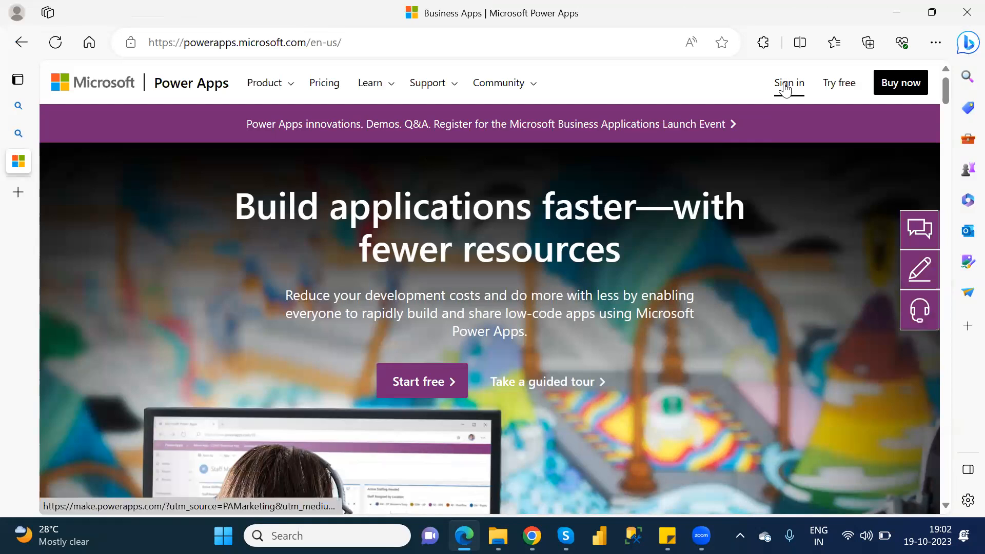
pyautogui.click(785, 88)
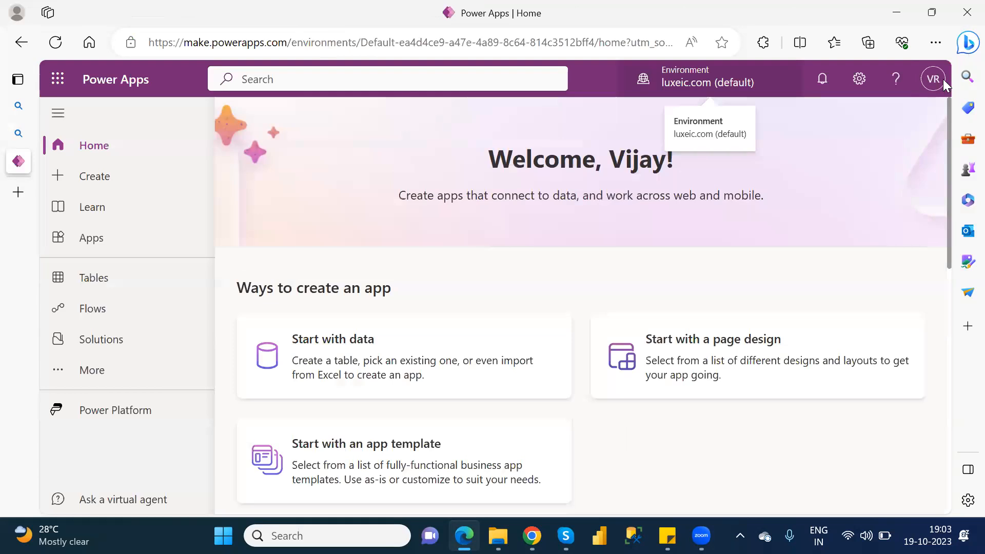
# Start signing out of the current Power Apps account and open a new InPrivate window.
pyautogui.click(942, 79)
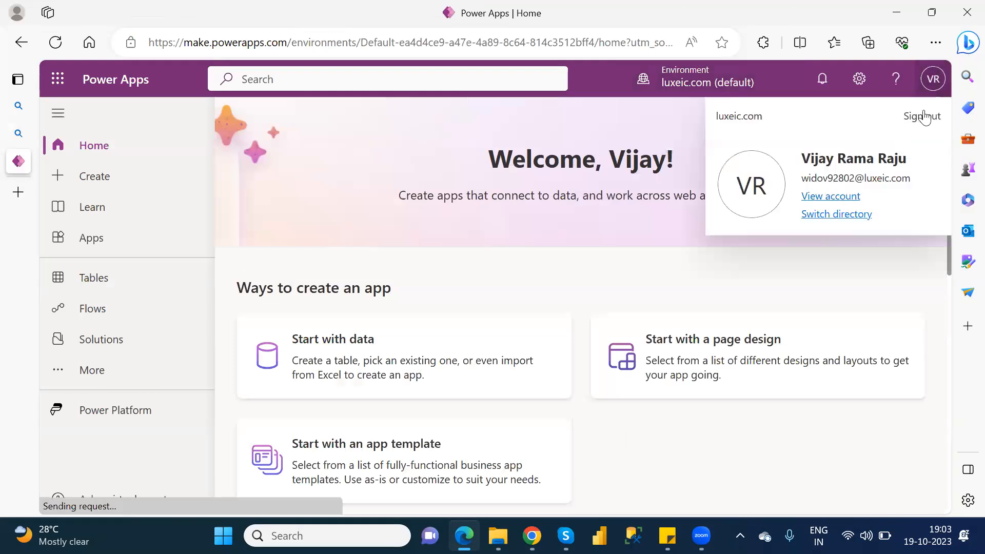
pyautogui.click(925, 116)
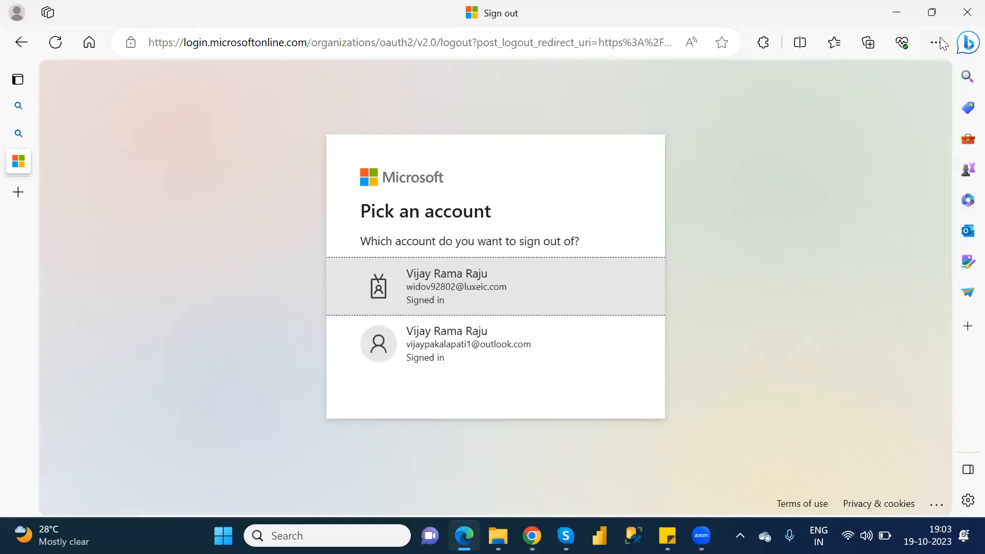
pyautogui.click(927, 44)
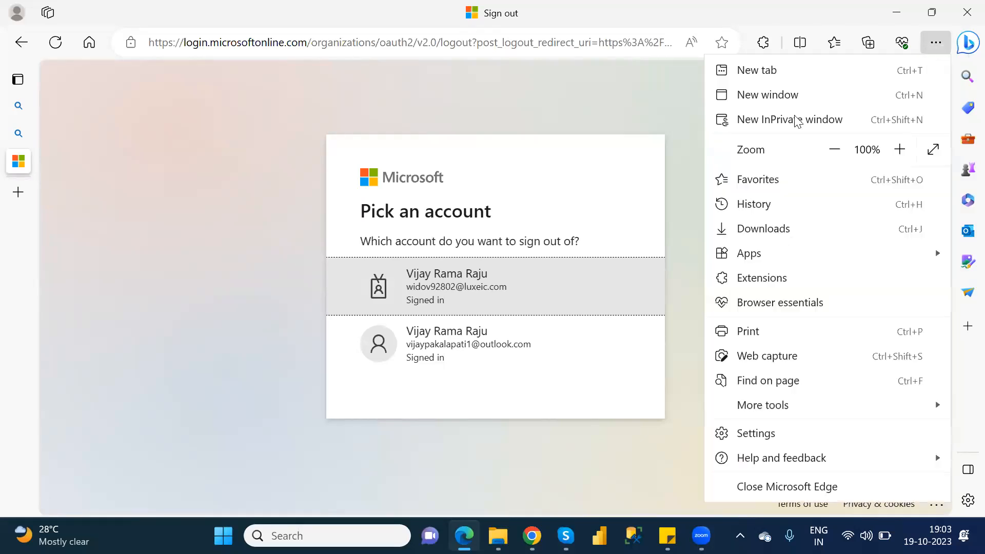
pyautogui.click(795, 121)
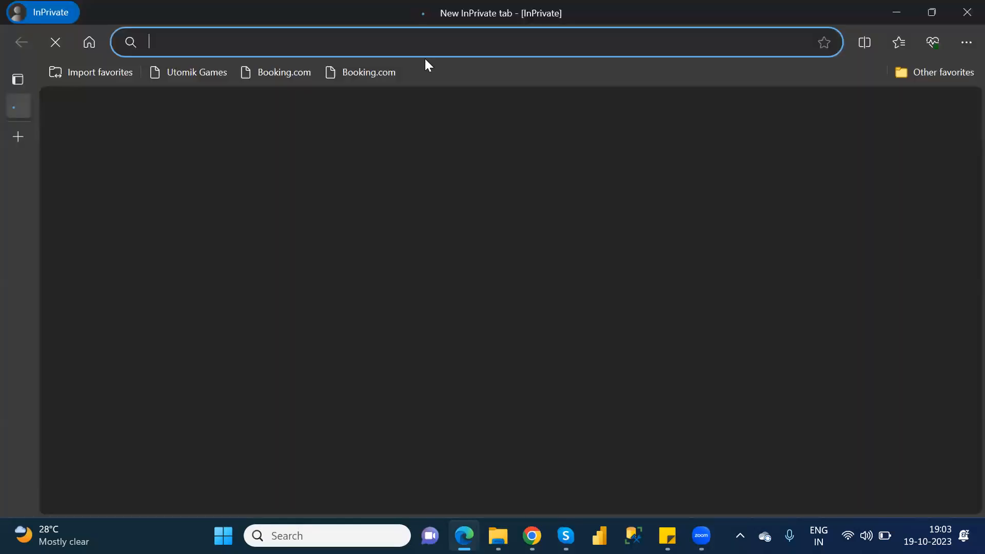
# Search for "powerapps.microsoft.com login" in the InPrivate window and open the sign-in page from the Microsoft Power Apps site.
pyautogui.write('powerapps.microsoft.com login')
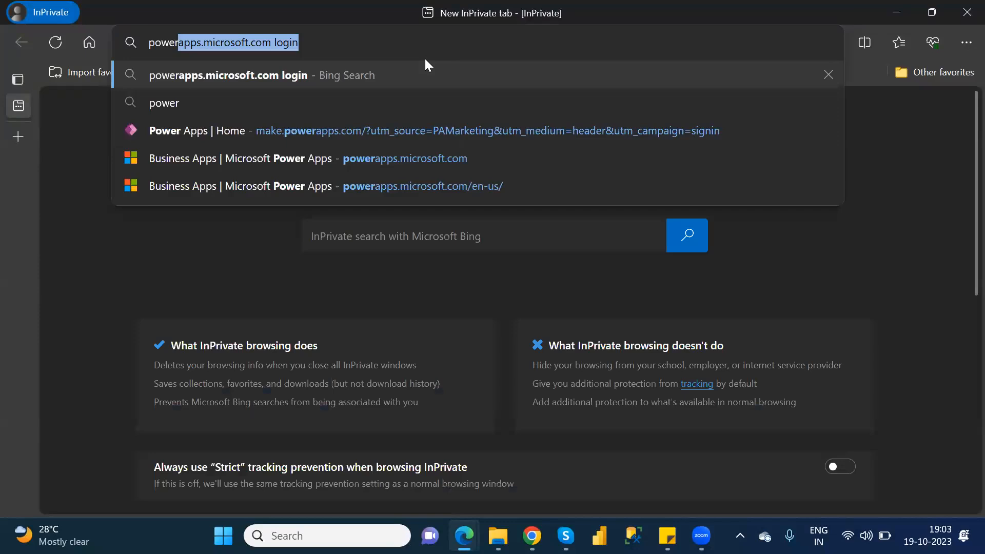
pyautogui.press('Return')
pyautogui.click(358, 233)
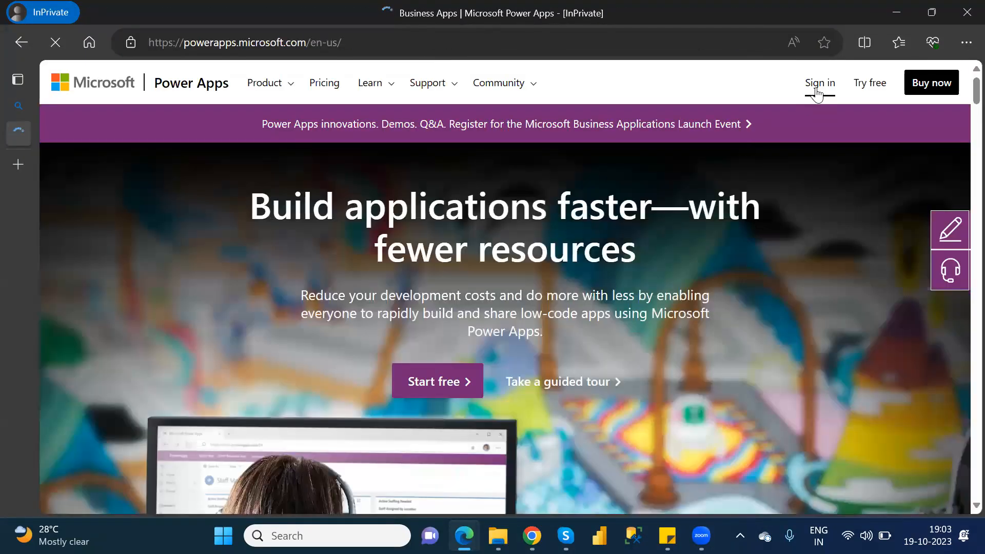
pyautogui.click(819, 84)
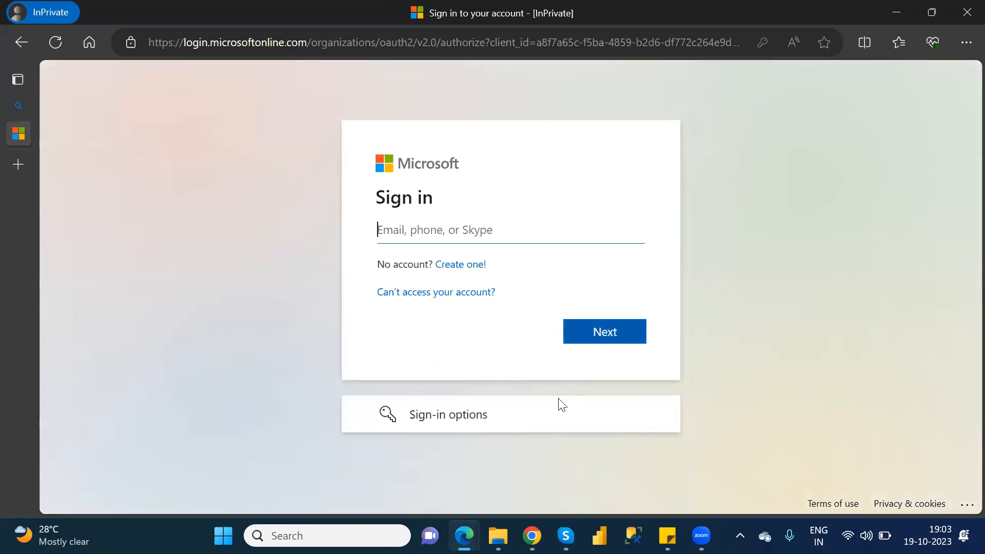
# Copy the Power Apps Nareshit_B1 account e-mail from Sticky Notes and submit it as the Microsoft sign-in name.
pyautogui.moveTo(667, 536)
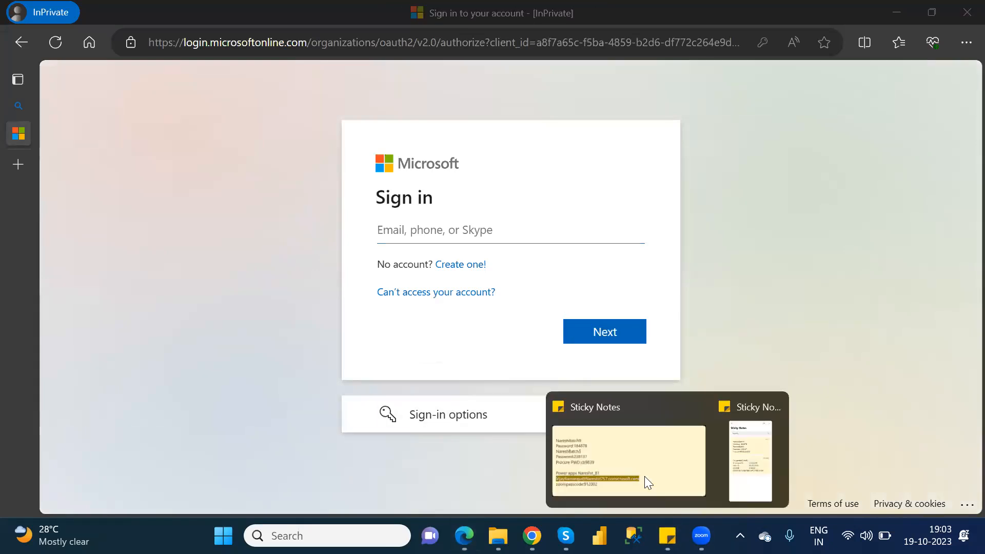
pyautogui.click(641, 473)
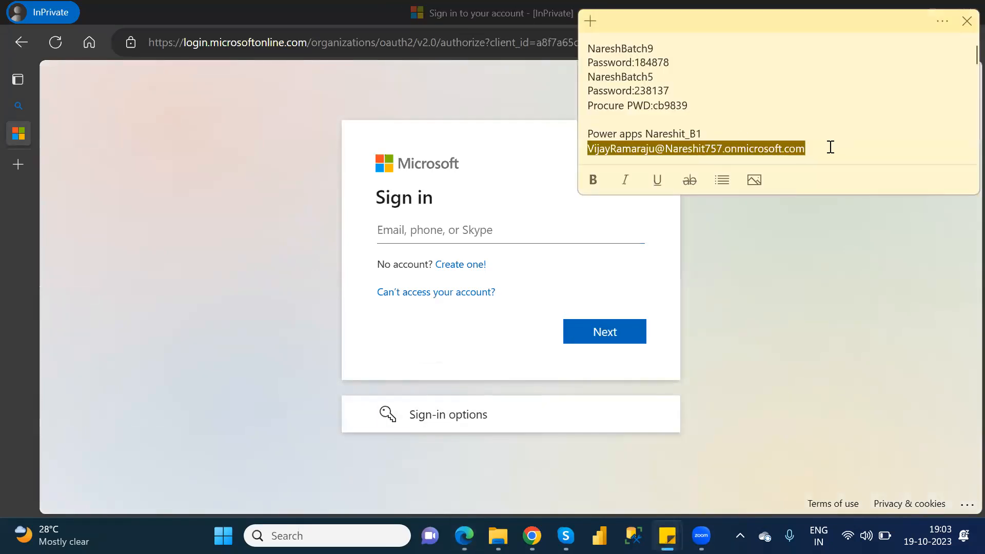
pyautogui.moveTo(831, 147); pyautogui.dragTo(580, 147)
pyautogui.hotkey('ctrl', 'c')
pyautogui.click(444, 226)
pyautogui.hotkey('ctrl', 'v')
pyautogui.hotkey('ctrl', 'a')
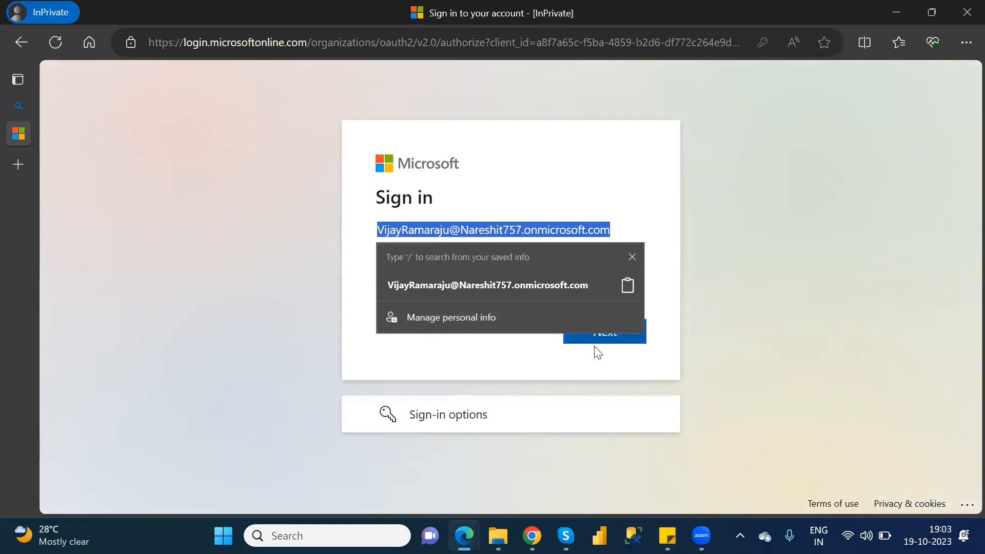
pyautogui.click(615, 339)
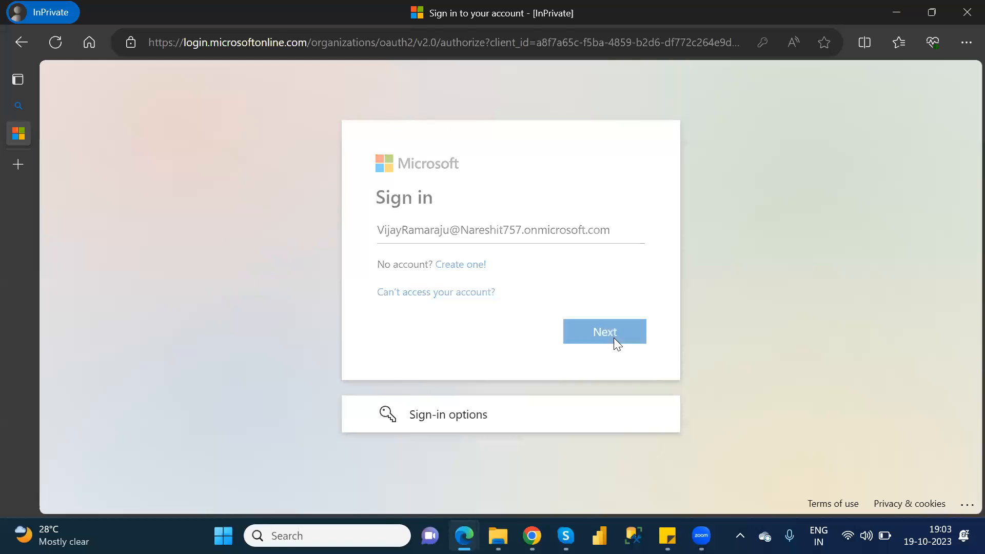
# Enter the account password, sign in, and choose to stay signed in.
pyautogui.write('****')
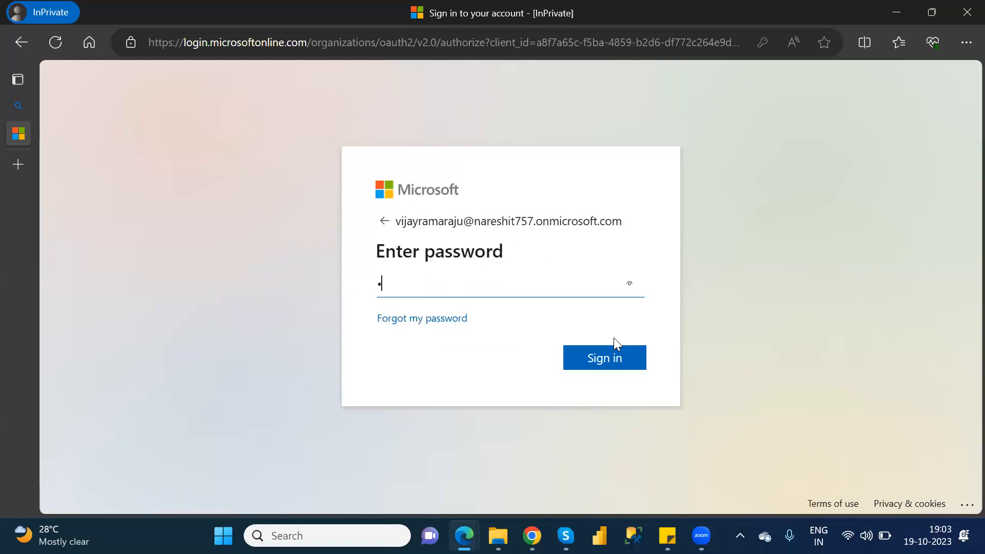
pyautogui.write('***')
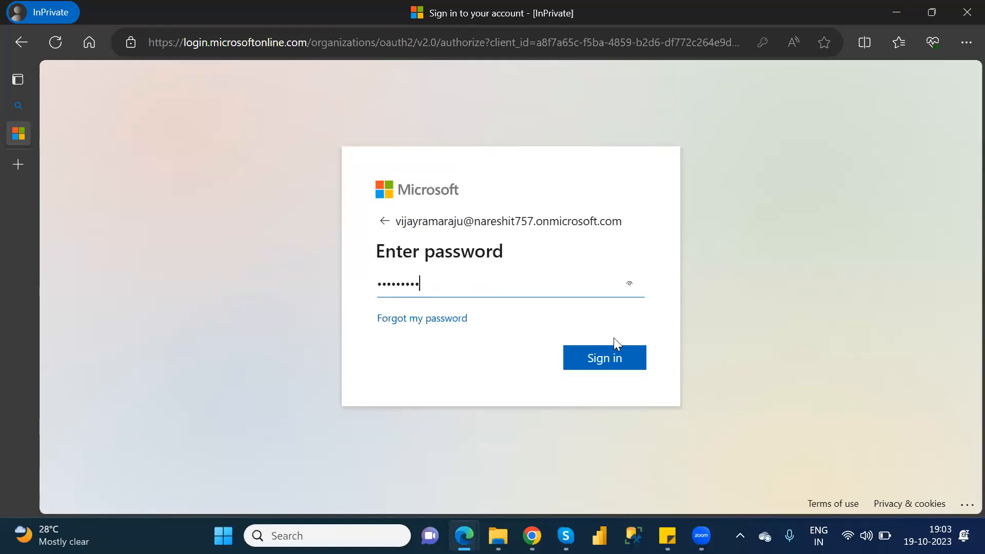
pyautogui.write('*****')
pyautogui.press('Return')
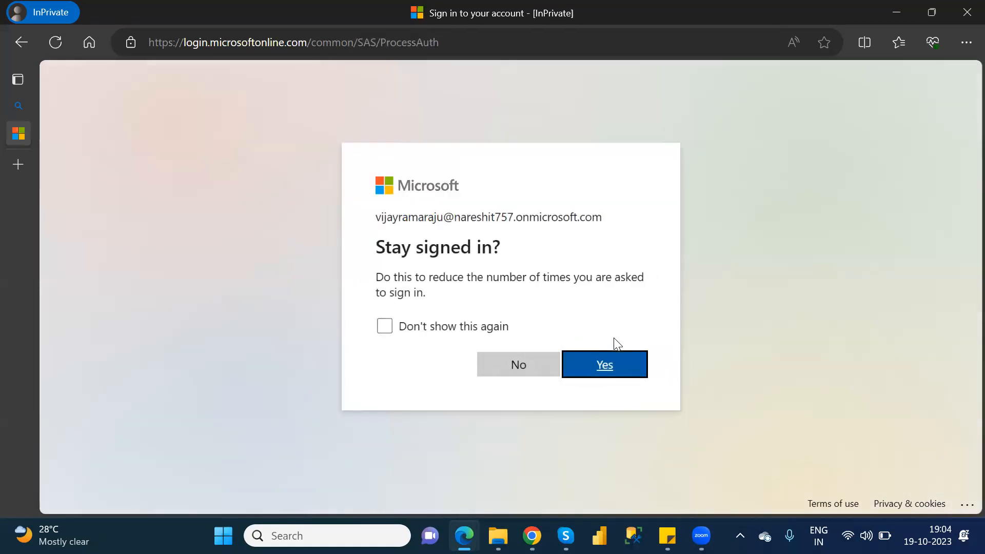
pyautogui.click(610, 364)
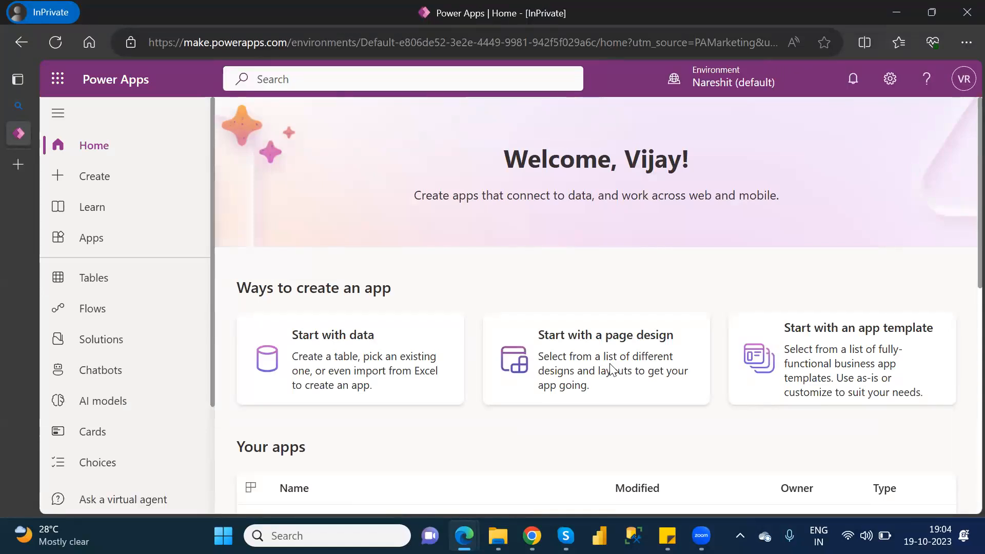
# Open the Power Apps advanced settings and bring up the Security Roles list in the Security area of the system settings.
pyautogui.click(890, 80)
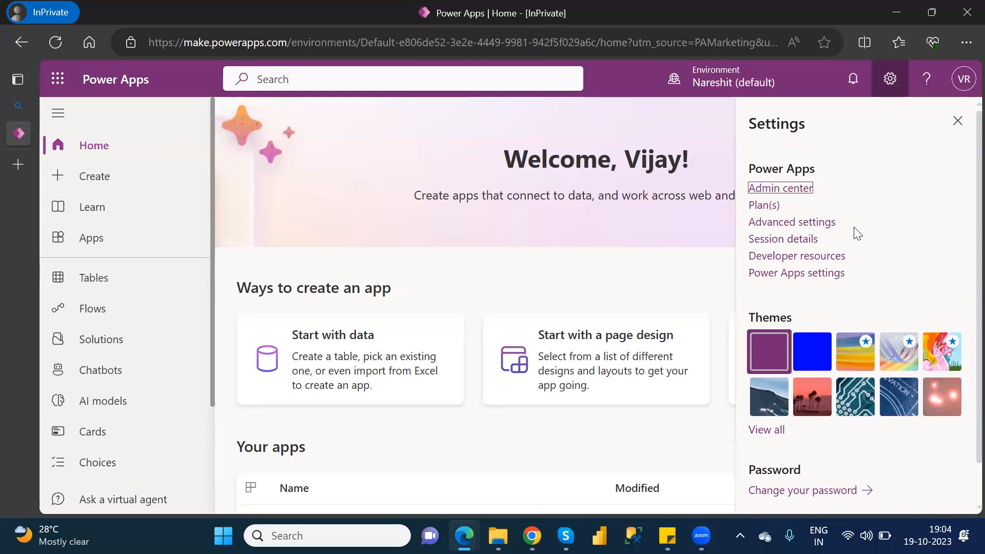
pyautogui.click(797, 225)
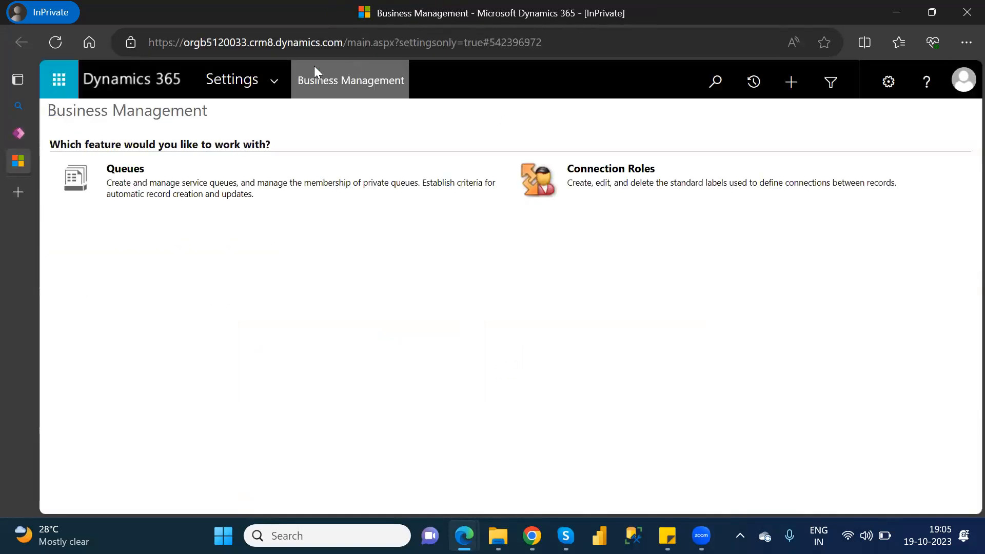
pyautogui.click(267, 88)
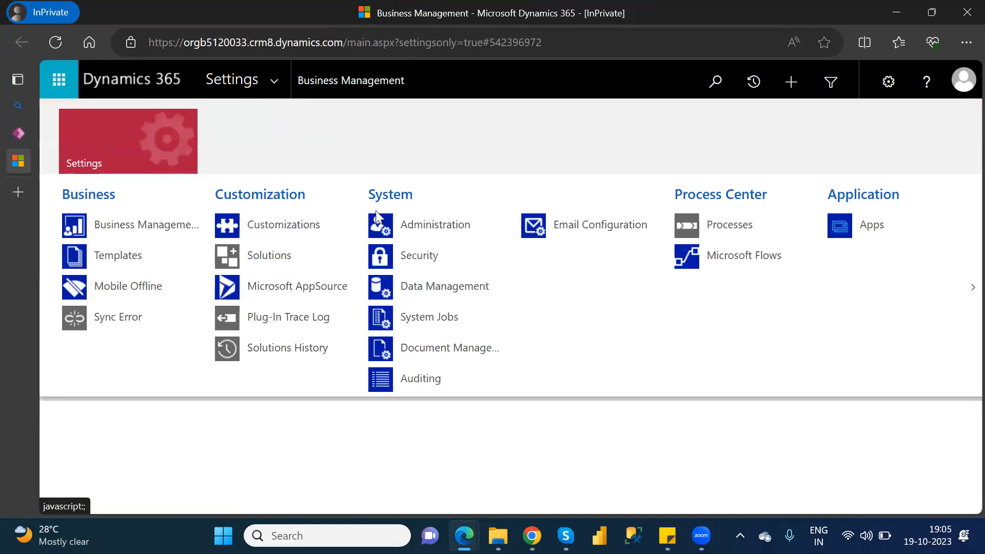
pyautogui.click(416, 262)
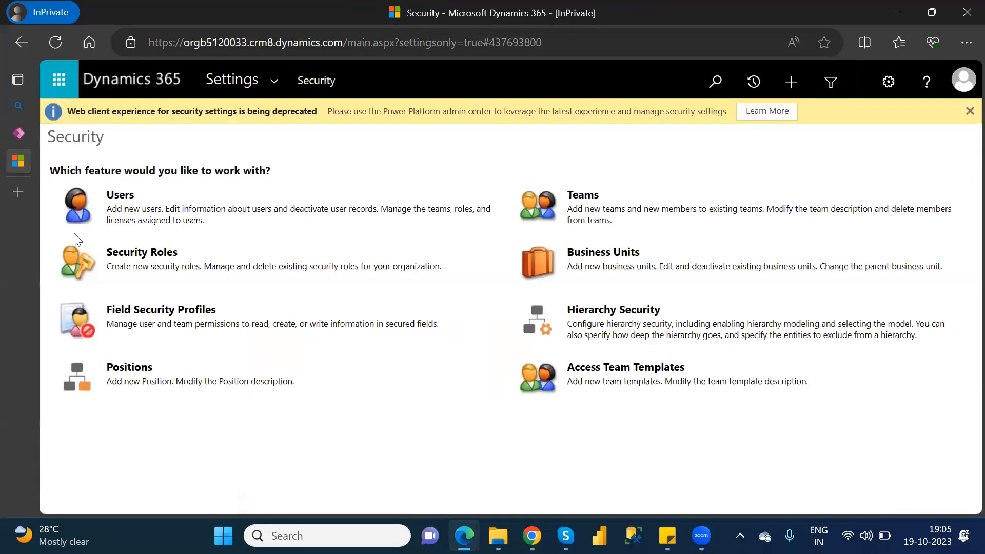
pyautogui.click(136, 255)
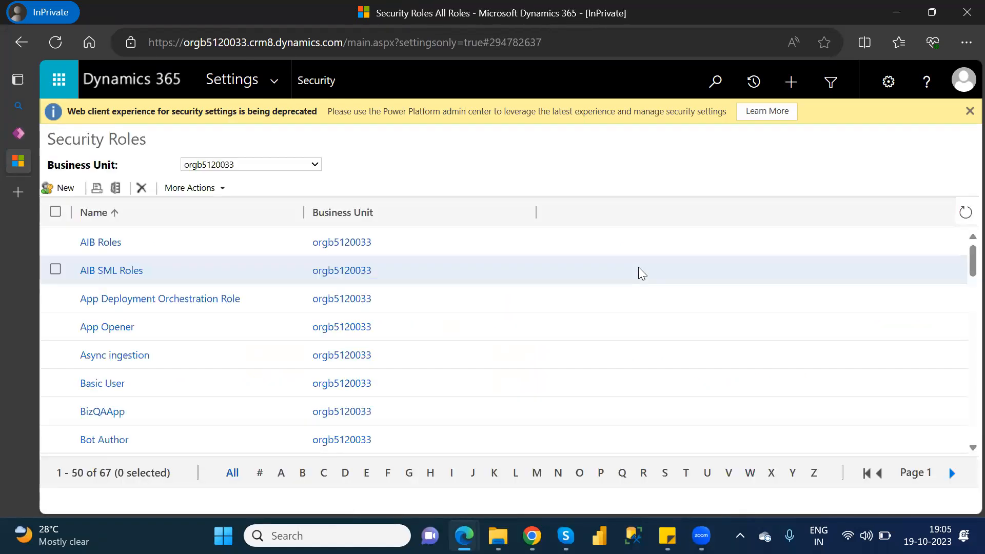
pyautogui.scroll(-10, 964, 270)
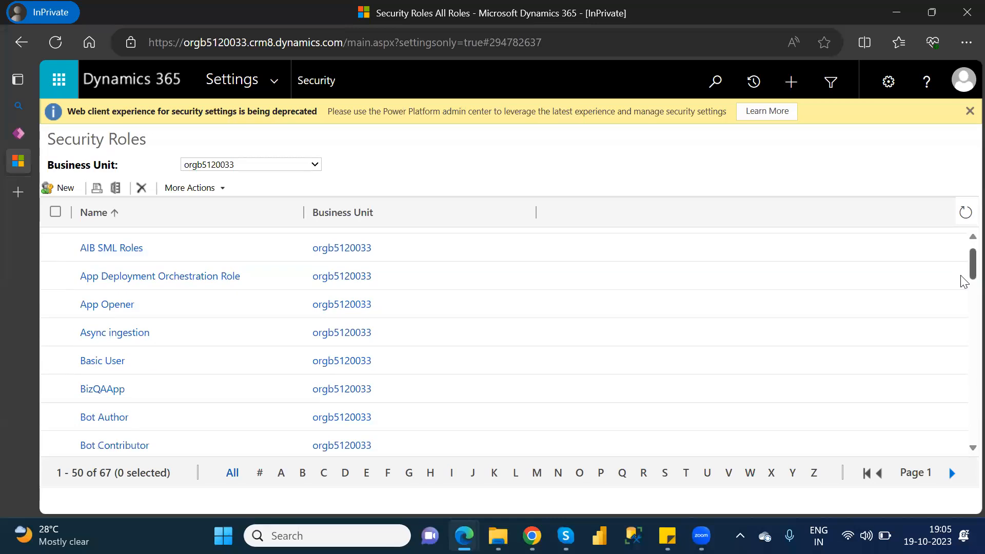
# Look through the Security Roles list from start to end and dismiss the deprecation notice.
pyautogui.scroll(-2, 964, 371)
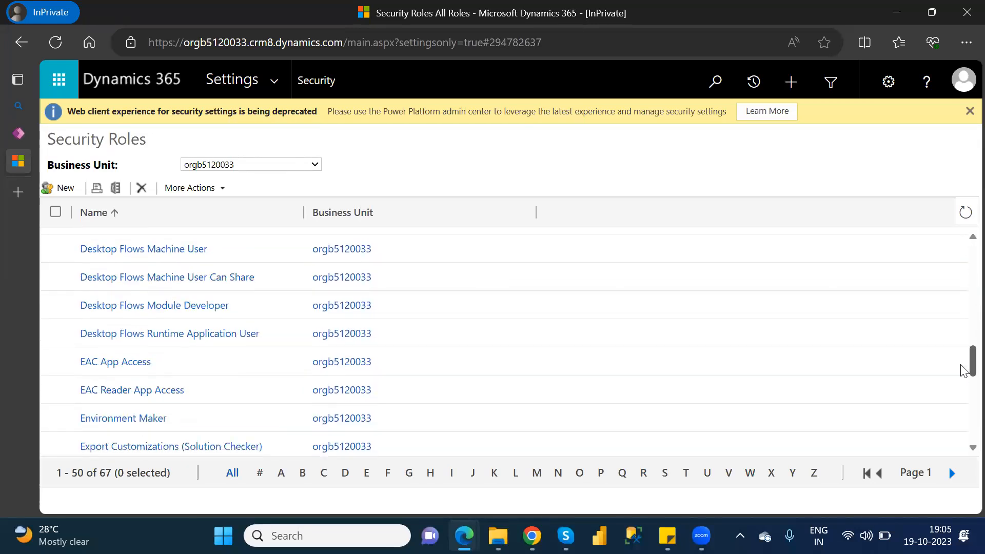
pyautogui.scroll(-9, 963, 378)
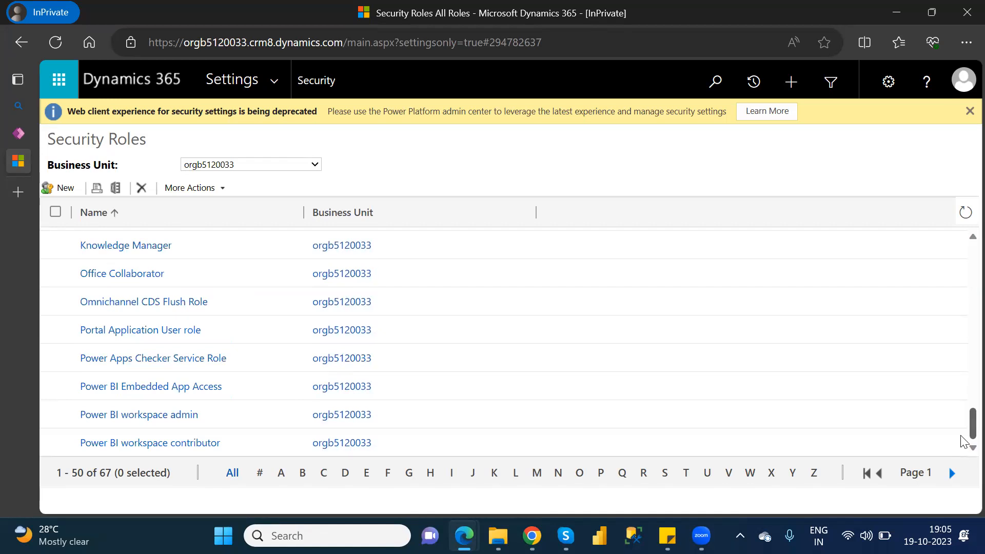
pyautogui.moveTo(962, 434); pyautogui.dragTo(965, 221)
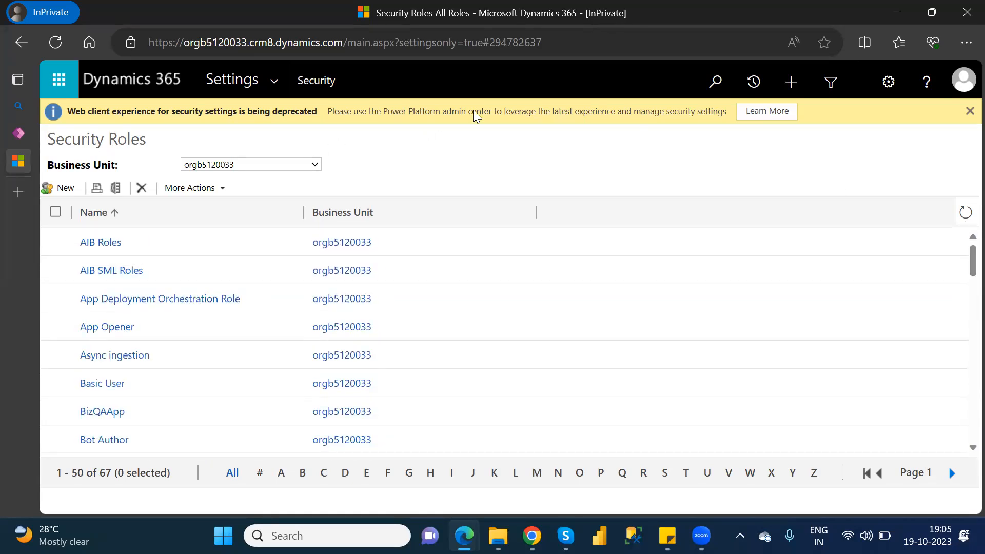
pyautogui.click(63, 193)
pyautogui.click(969, 111)
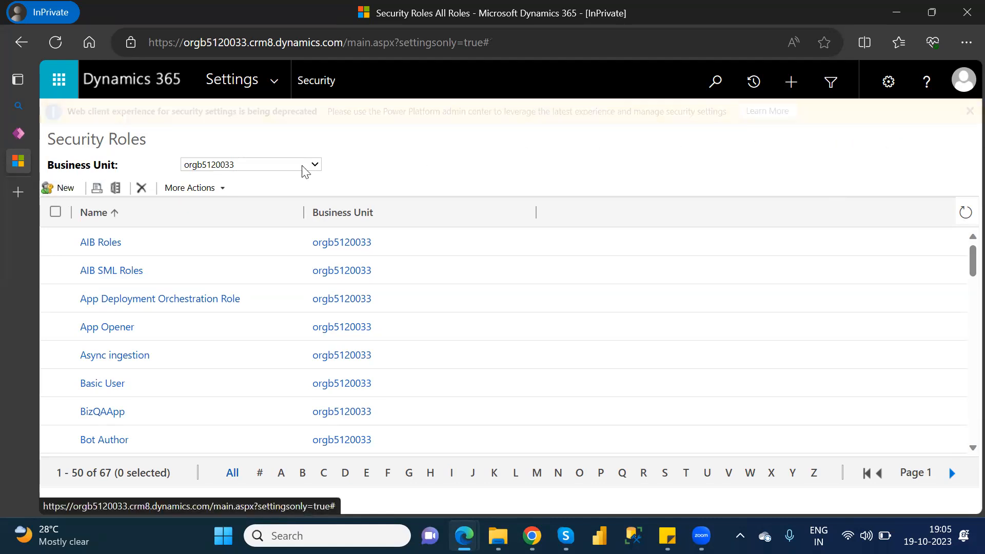
# Return to the Security area, start a new record in Users, and follow the link to the Microsoft Office 365 Admin Portal.
pyautogui.click(10, 49)
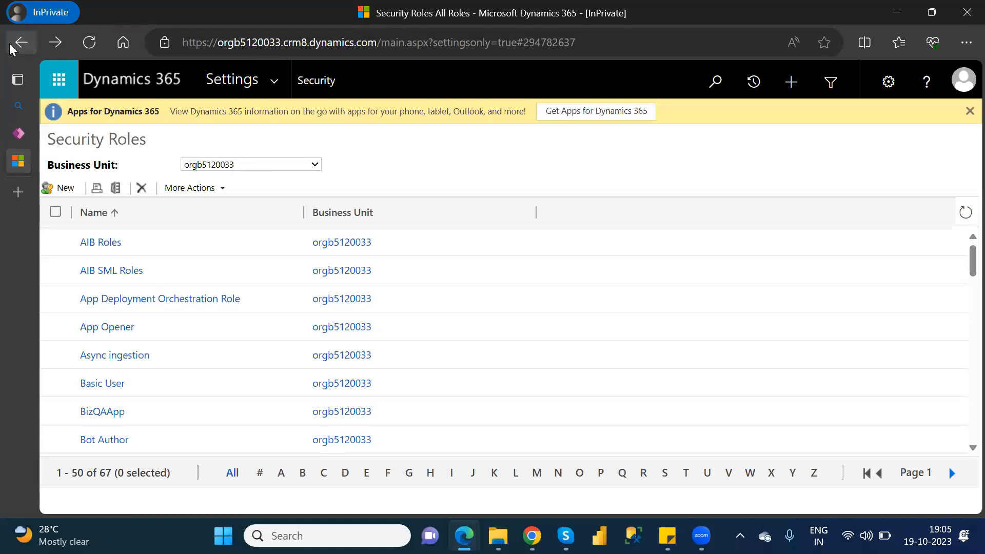
pyautogui.click(10, 49)
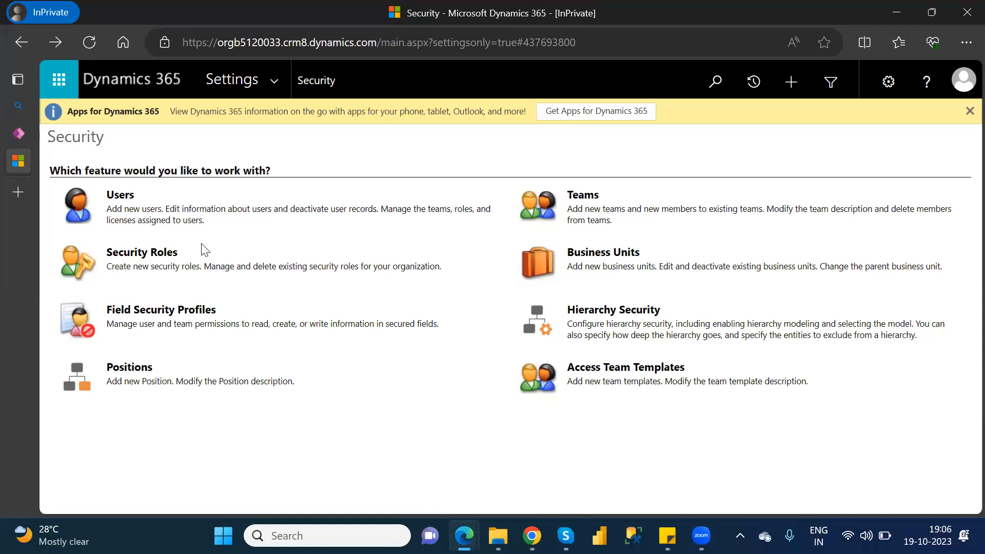
pyautogui.click(119, 198)
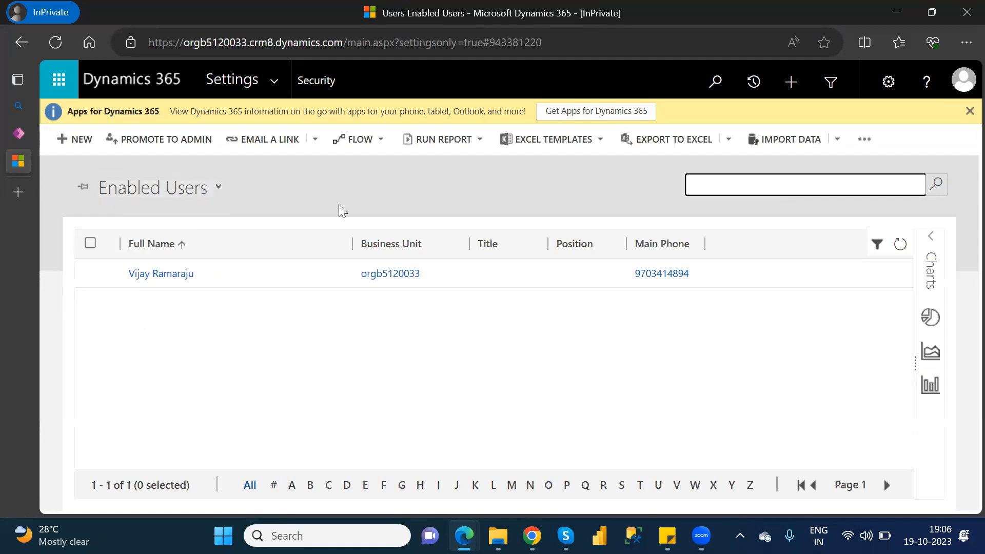
pyautogui.click(78, 142)
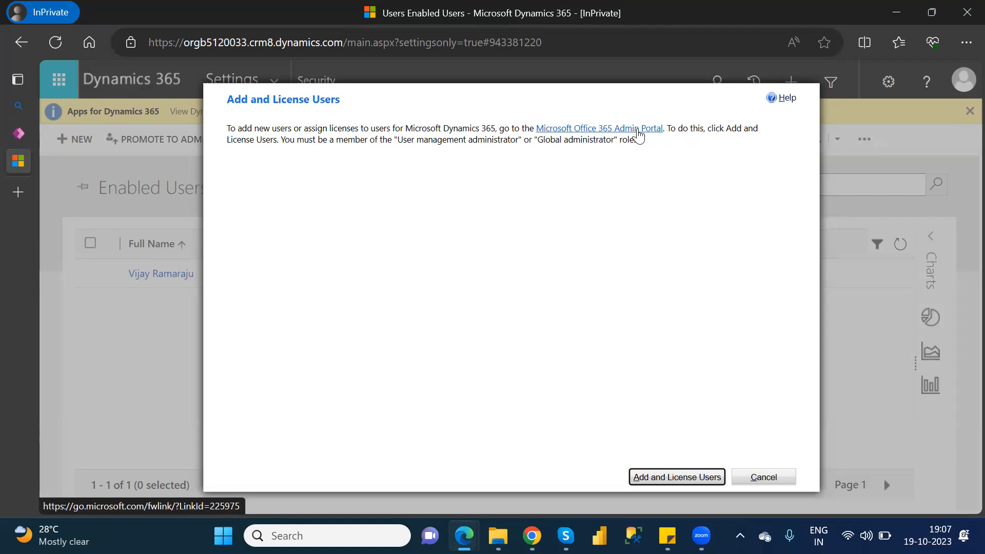
pyautogui.click(639, 133)
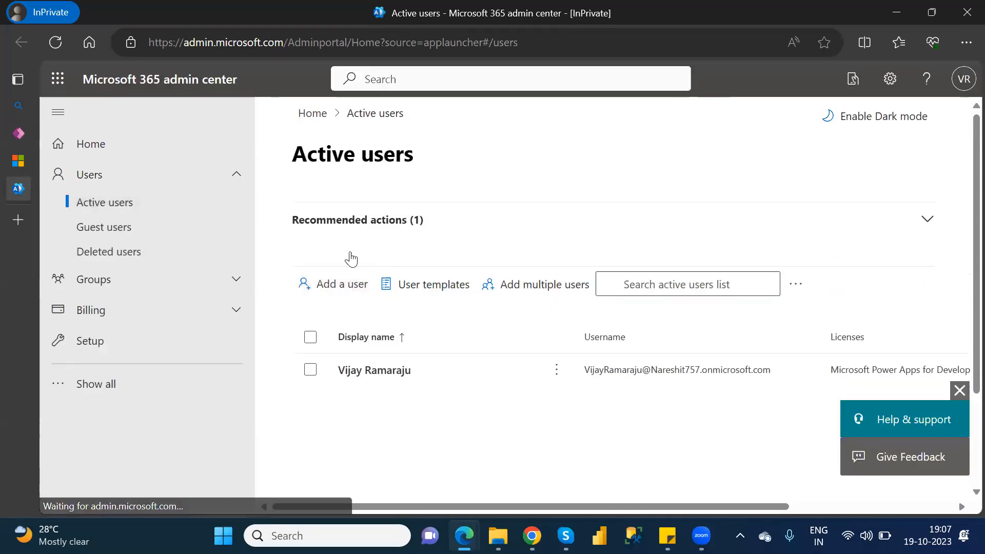
# Examine the basics fields and password options of the Add a user form, cancel it, and collapse the help and feedback pane.
pyautogui.click(349, 290)
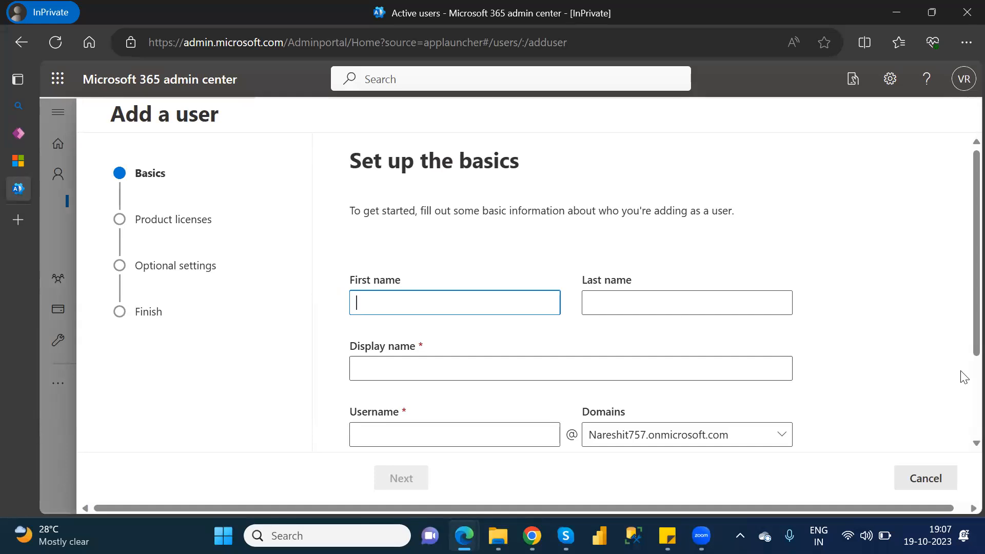
pyautogui.scroll(-2, 963, 377)
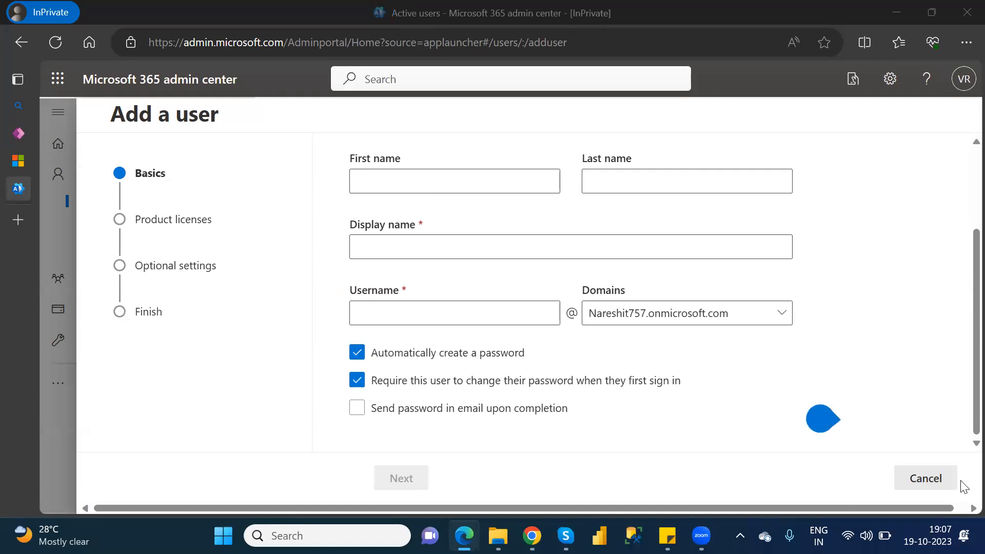
pyautogui.click(909, 484)
pyautogui.click(409, 316)
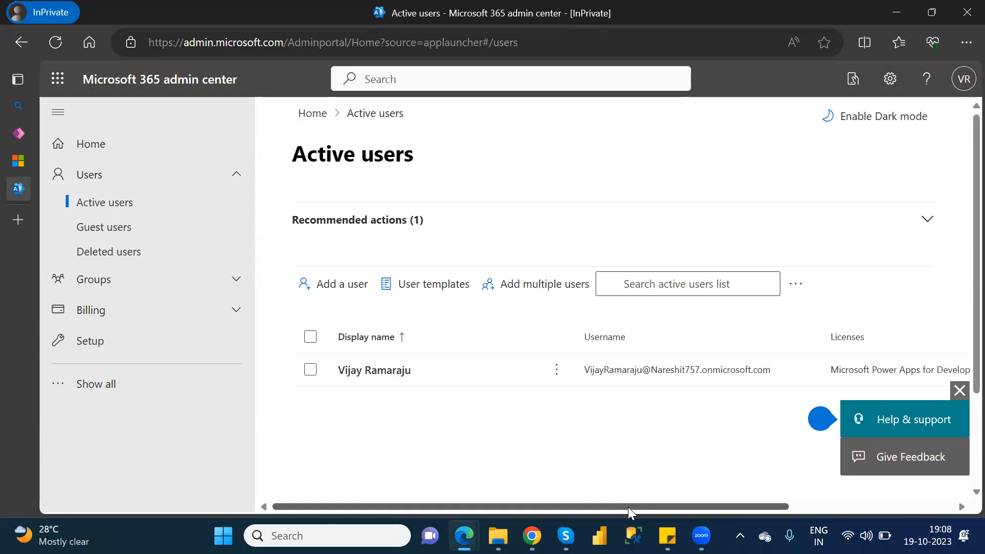
pyautogui.click(962, 391)
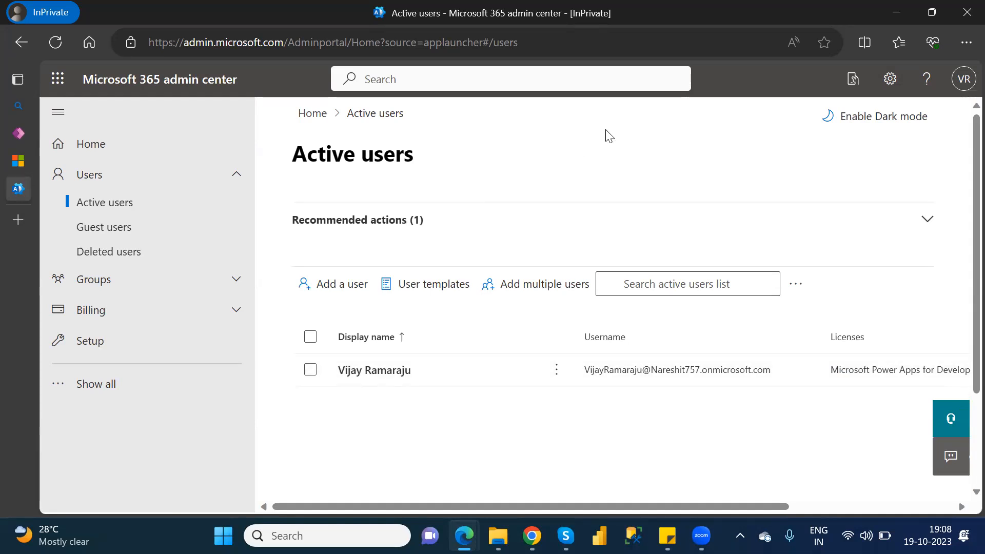
# Close the InPrivate browser window, switch to Chrome, and open a new Incognito window.
pyautogui.hotkey('alt', 'Tab')
pyautogui.click(965, 13)
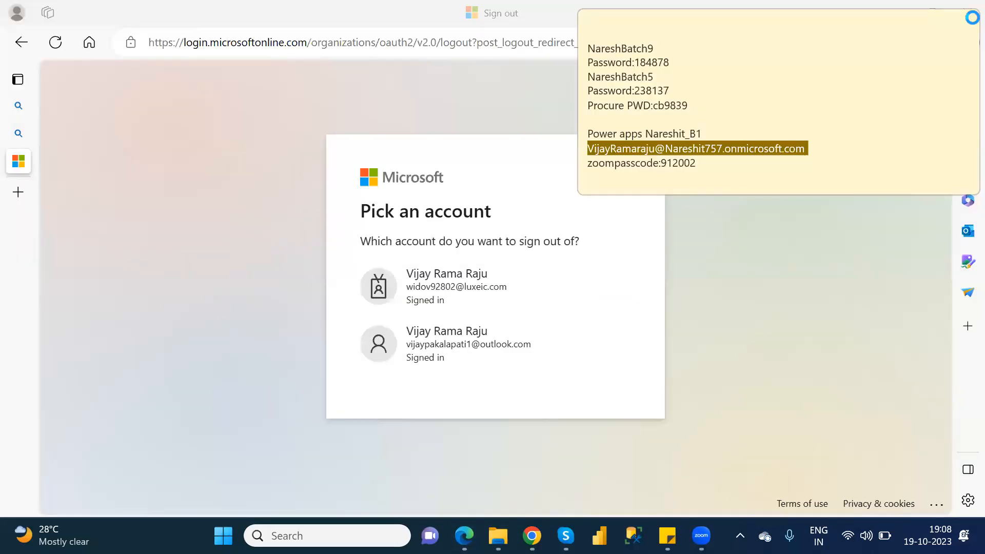
pyautogui.click(464, 537)
pyautogui.click(465, 536)
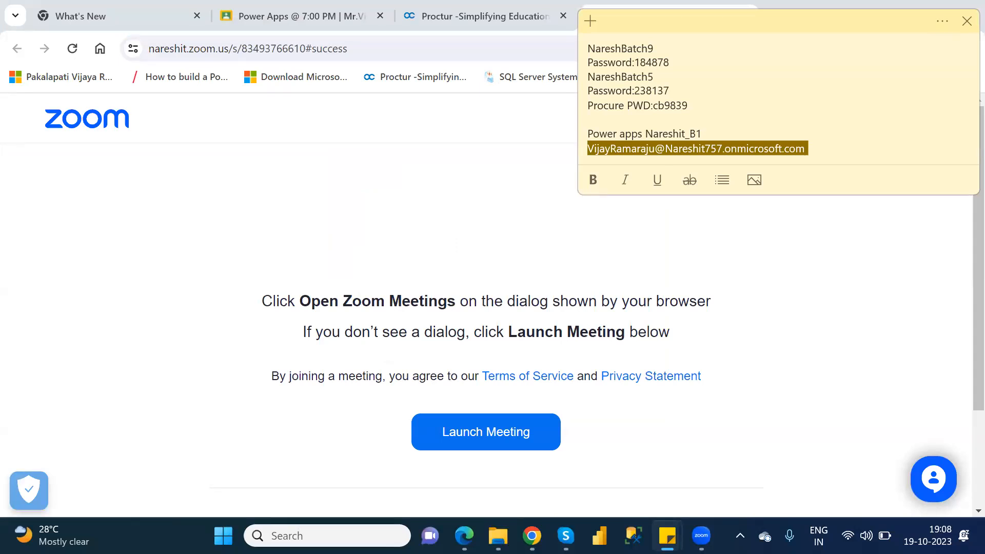
pyautogui.moveTo(498, 536)
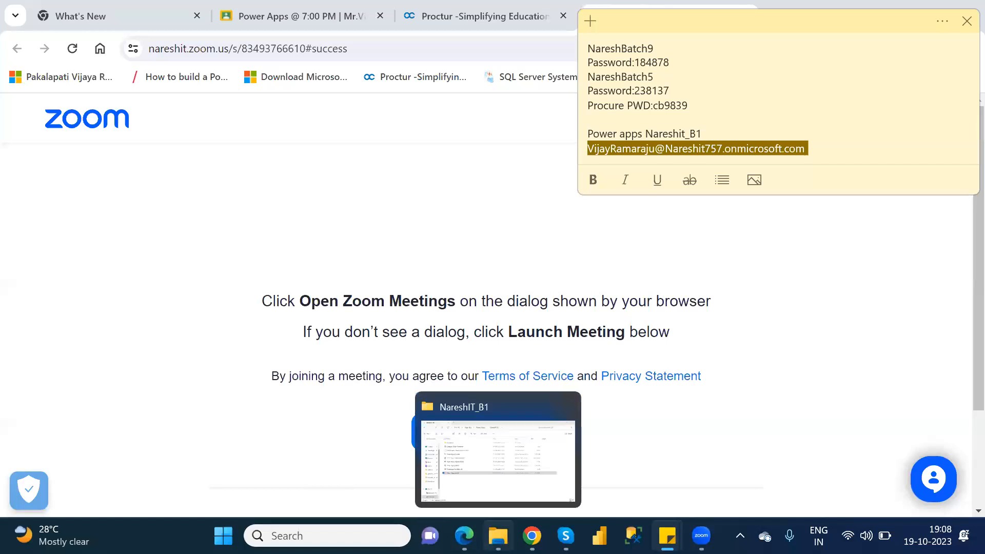
pyautogui.click(775, 289)
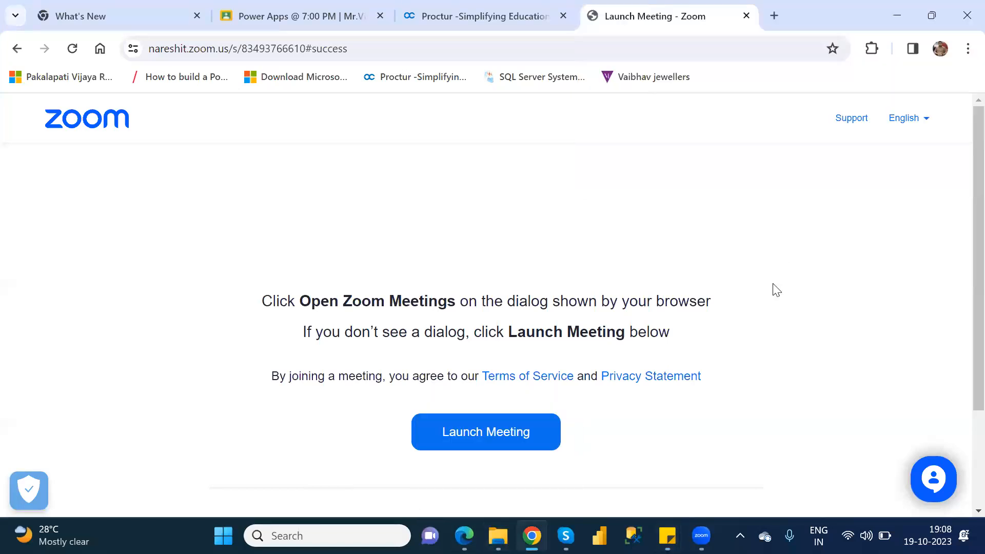
pyautogui.click(966, 50)
pyautogui.click(791, 129)
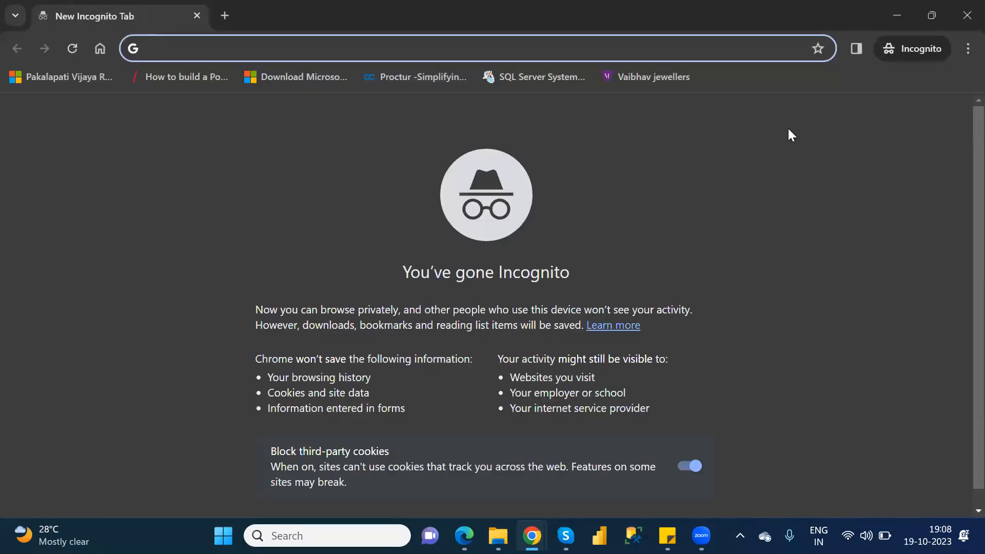
# Search for "powerapps login" and open the sign-in page from the Microsoft Power Apps site.
pyautogui.write('pow')
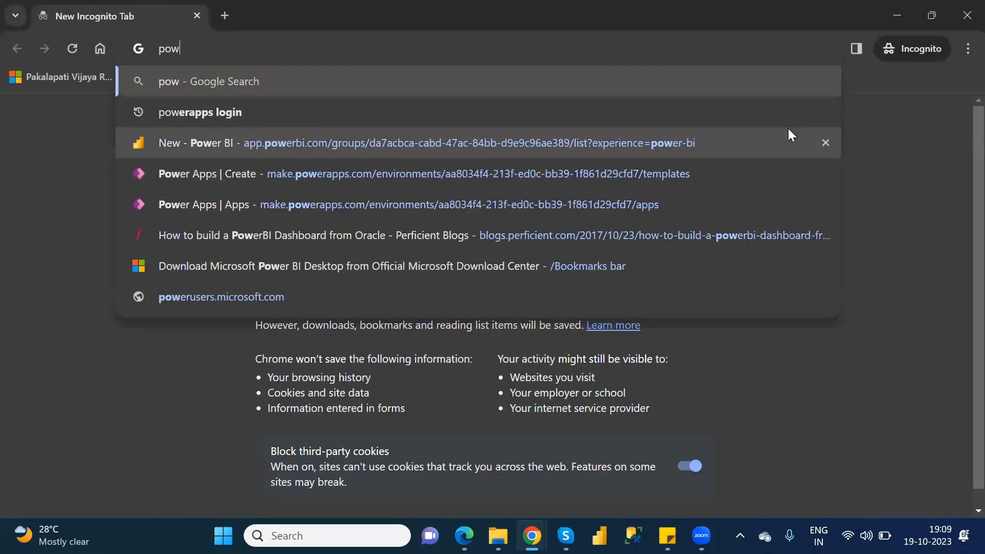
pyautogui.write('era')
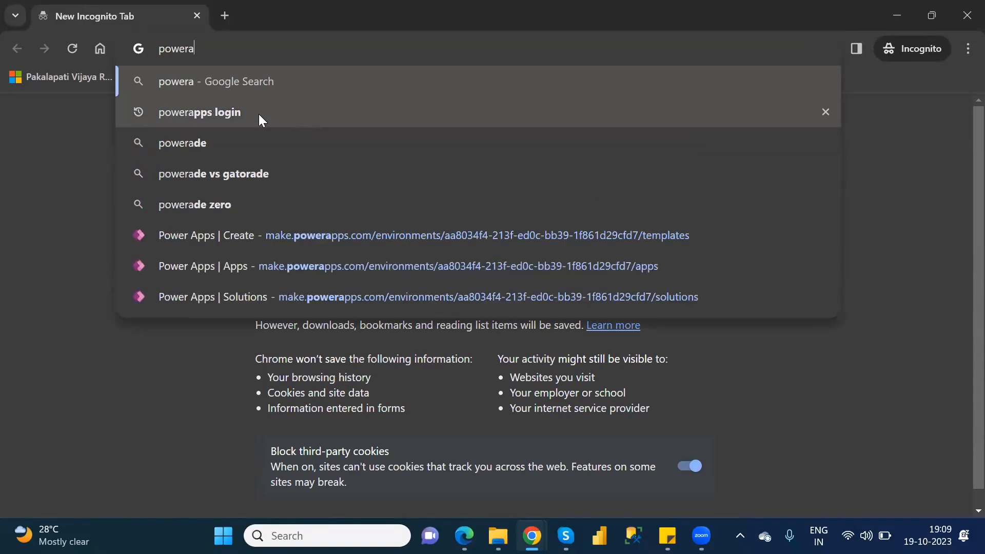
pyautogui.click(254, 114)
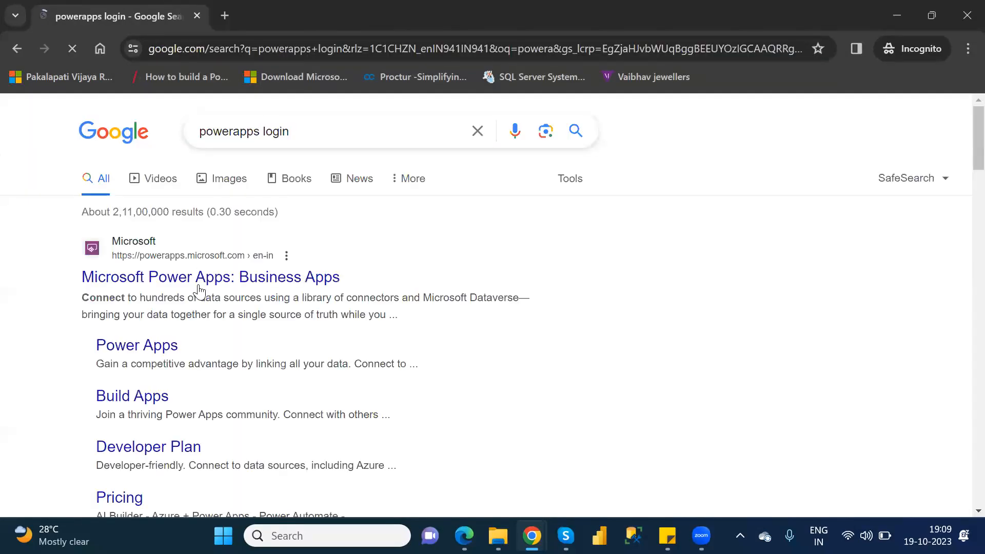
pyautogui.click(200, 288)
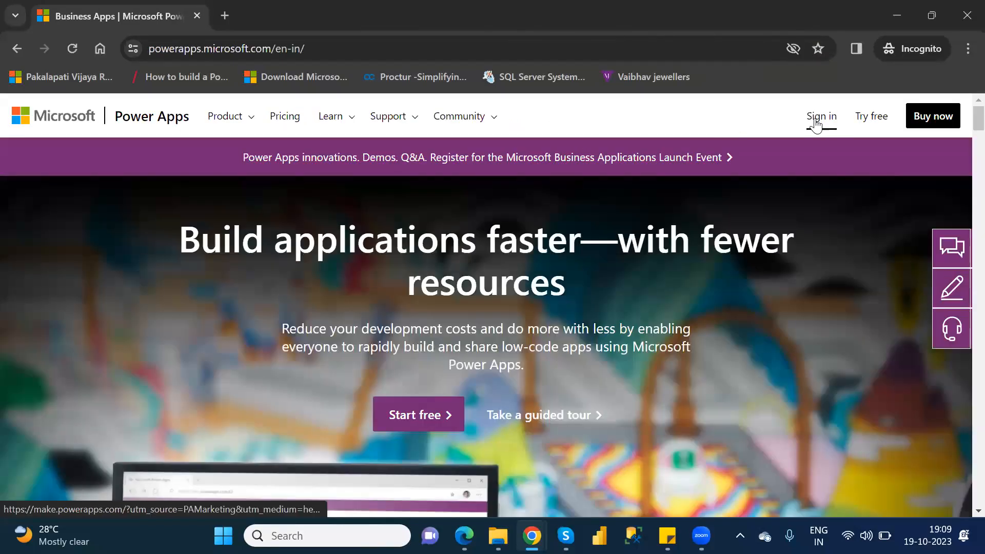
pyautogui.click(817, 122)
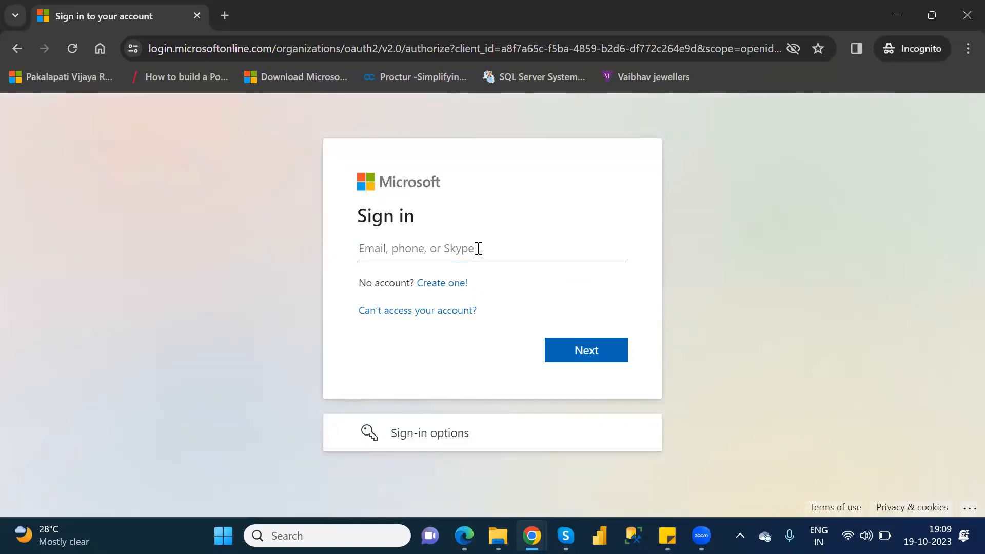
# Submit the copied account e-mail, enter the account password, and complete the sign-in to Power Apps.
pyautogui.hotkey('ctrl', 'v')
pyautogui.click(600, 344)
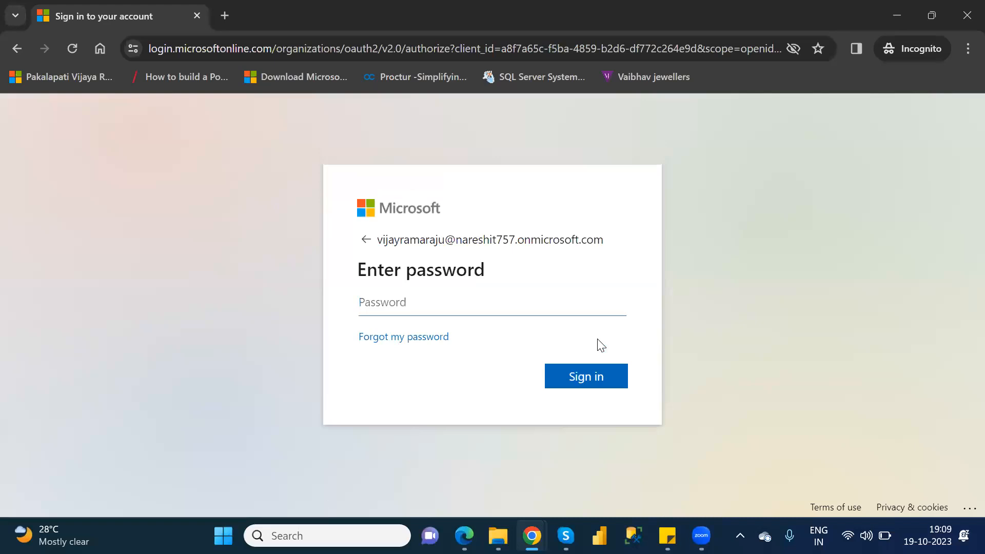
pyautogui.write('••••••••••••')
pyautogui.press('Return')
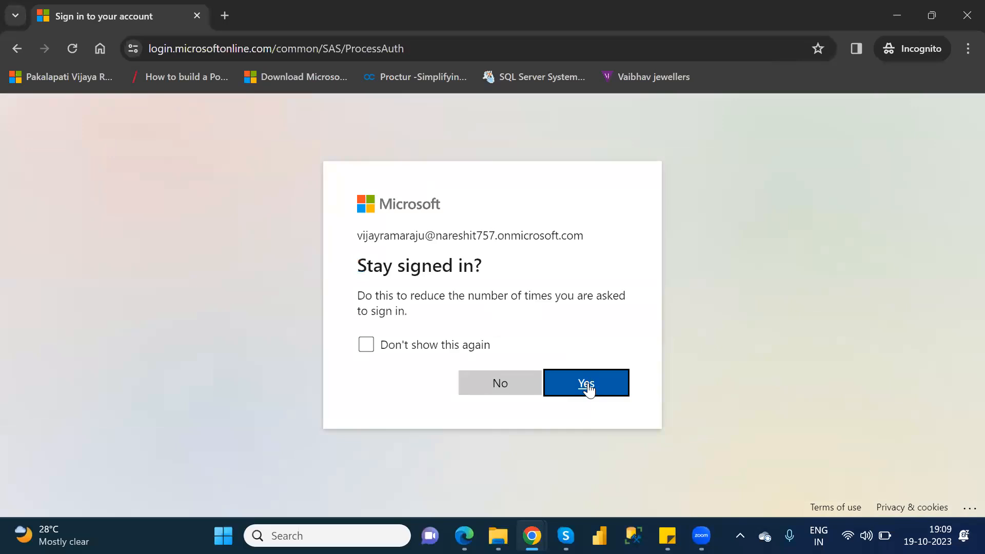
pyautogui.click(588, 385)
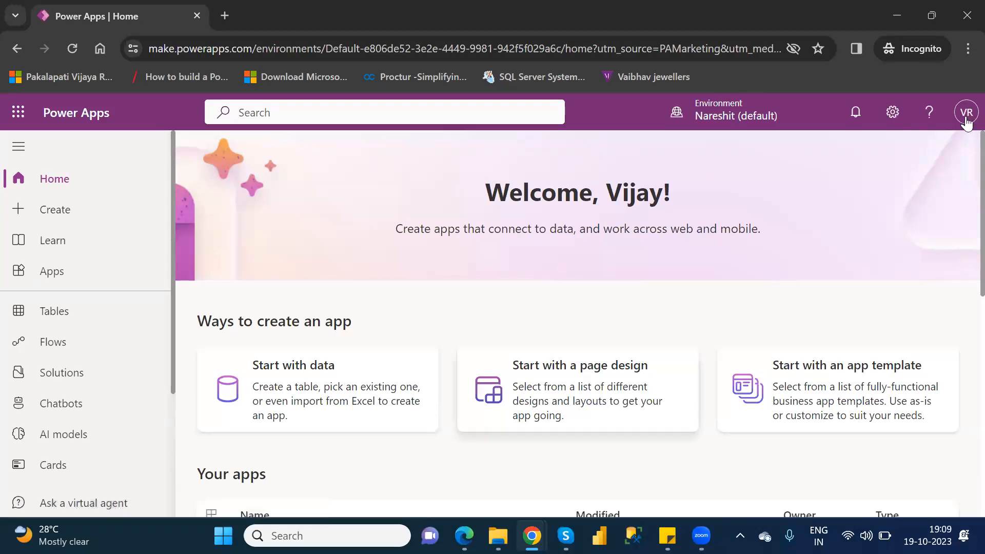
# Switch to the NareshIT_B1 environment and open the Security area from its advanced settings.
pyautogui.click(749, 114)
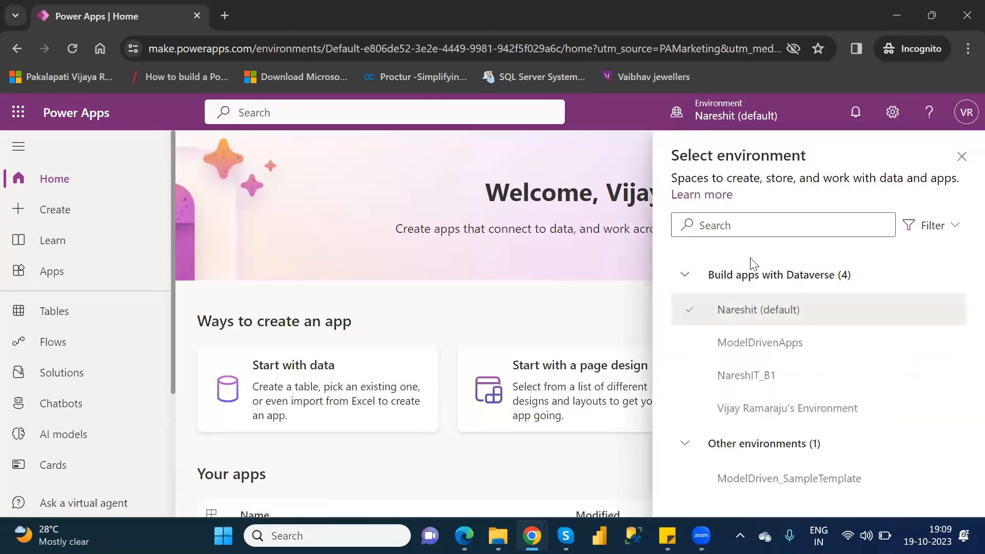
pyautogui.click(757, 380)
pyautogui.click(894, 112)
pyautogui.click(810, 256)
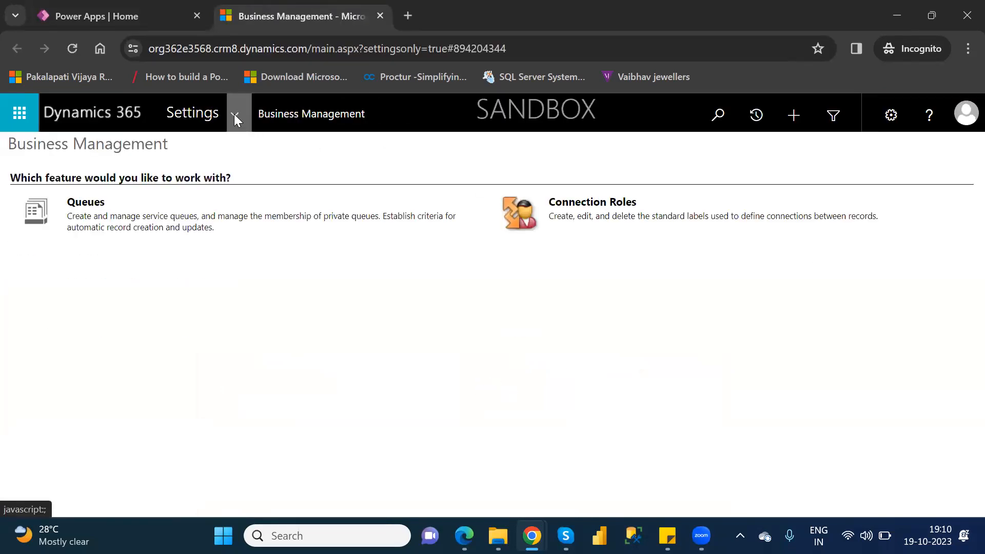
pyautogui.click(234, 114)
pyautogui.click(385, 295)
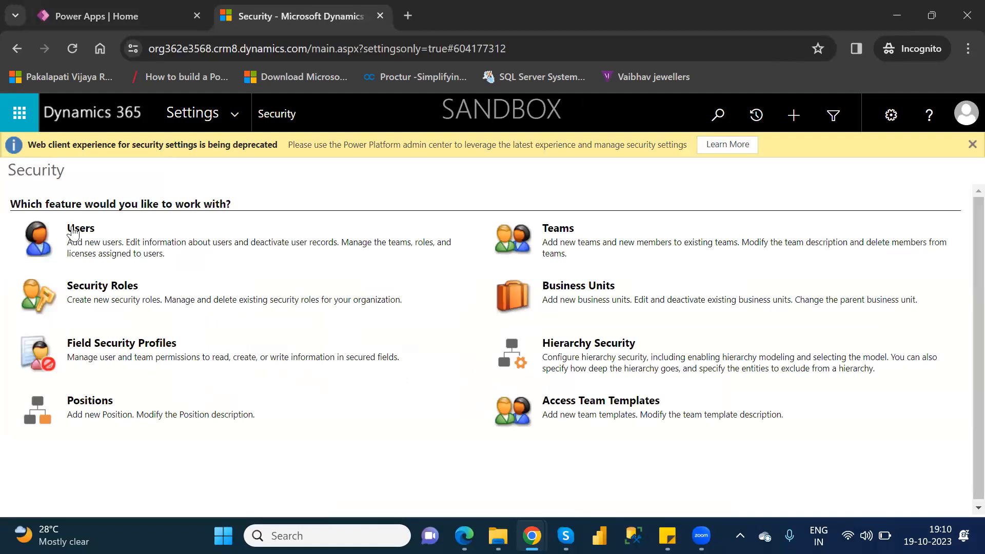
# Open the Enabled Users list, view the admin center's Active users page through Add and License Users, and close that page.
pyautogui.click(81, 232)
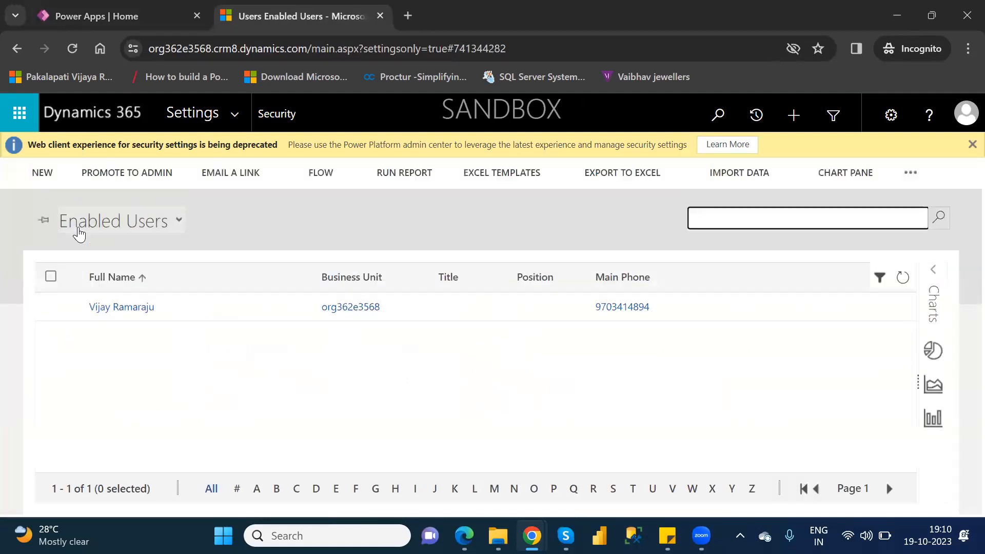
pyautogui.click(29, 172)
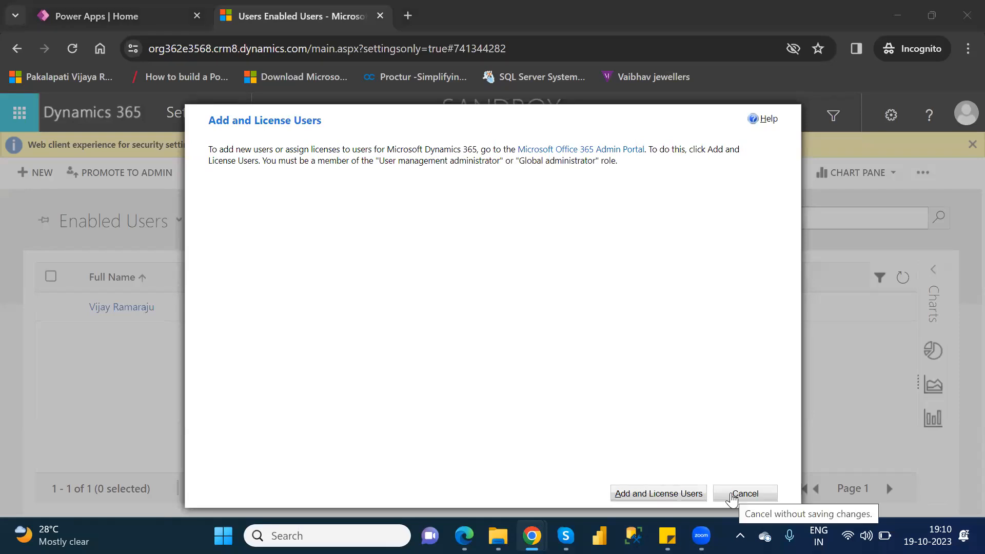
pyautogui.click(667, 494)
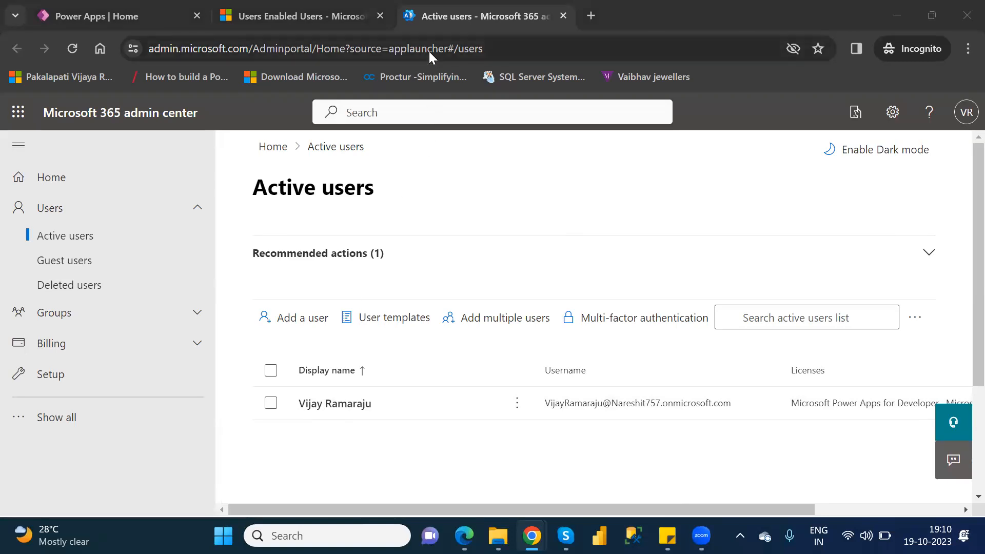
pyautogui.click(563, 16)
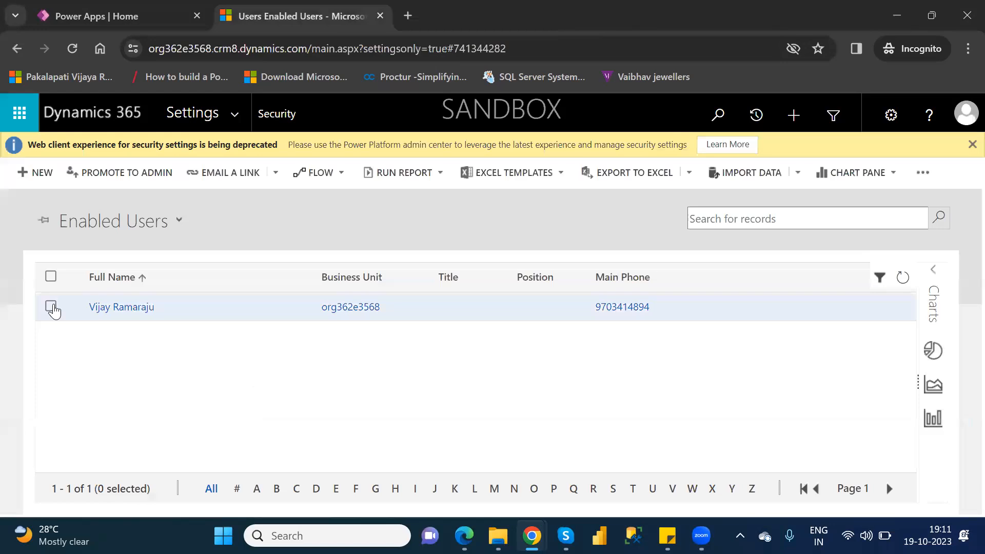
# Select the listed user under Enabled Users and open the user's record.
pyautogui.click(52, 308)
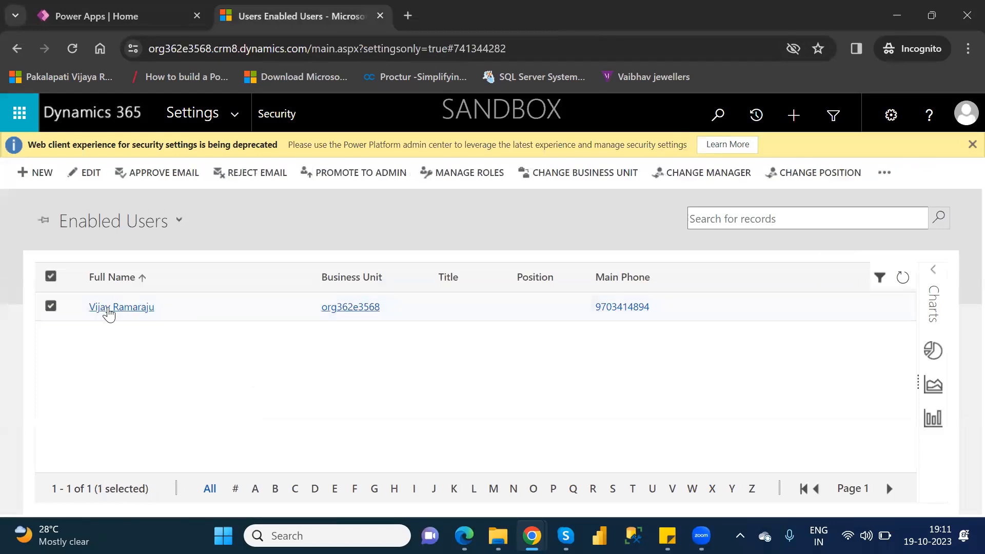
pyautogui.click(109, 310)
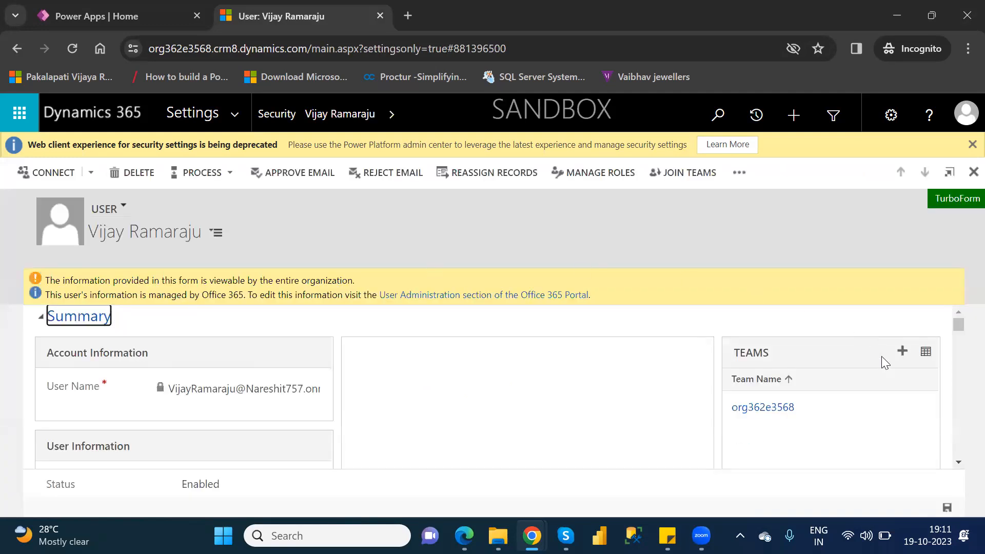
# Review the open user's record, start adding a team to it, and return to the Security area without choosing one.
pyautogui.scroll(-2, 959, 325)
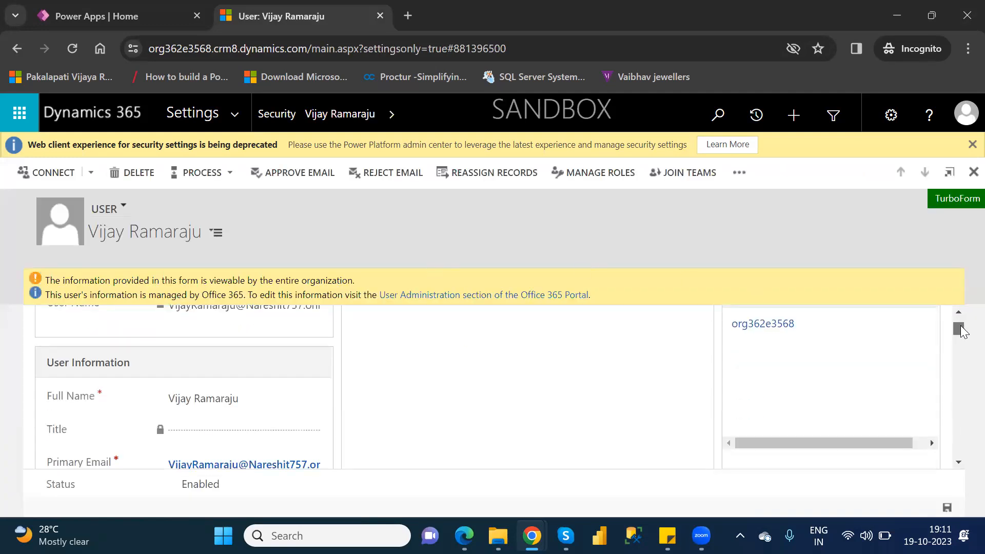
pyautogui.scroll(2, 958, 325)
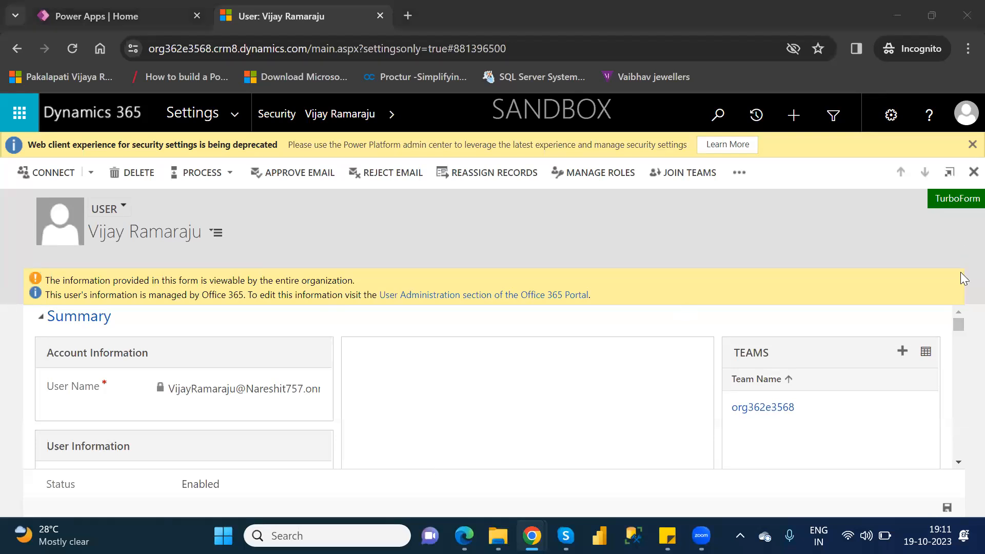
pyautogui.click(902, 353)
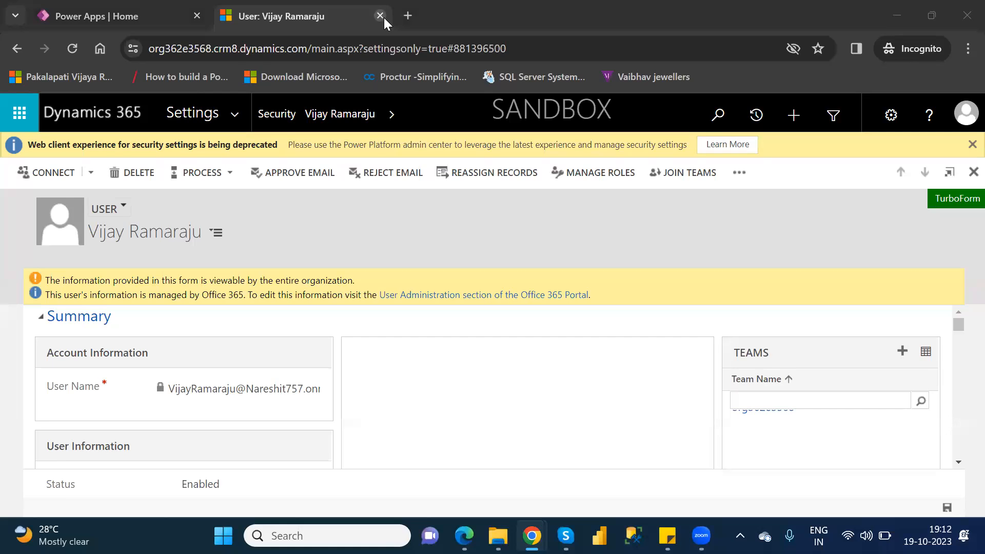
pyautogui.click(21, 47)
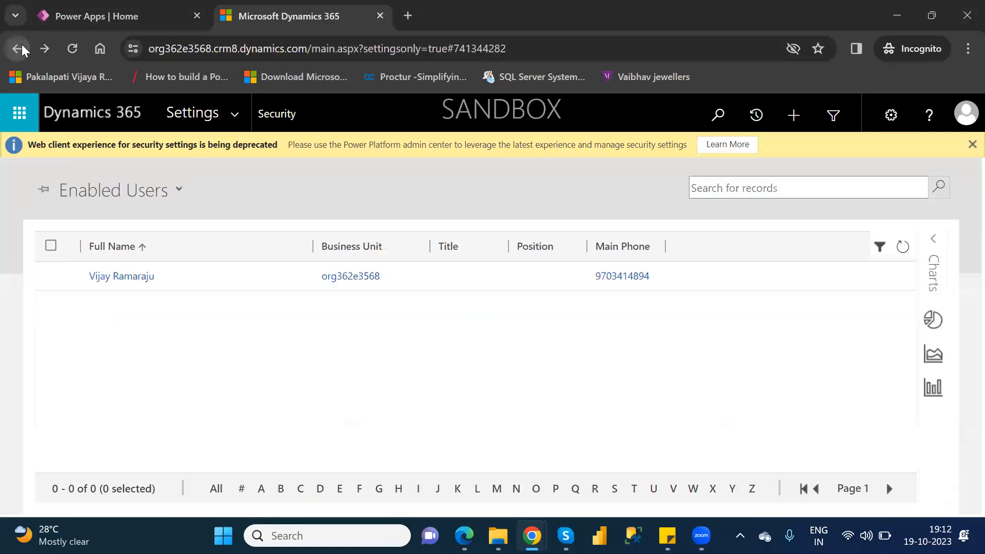
pyautogui.click(22, 51)
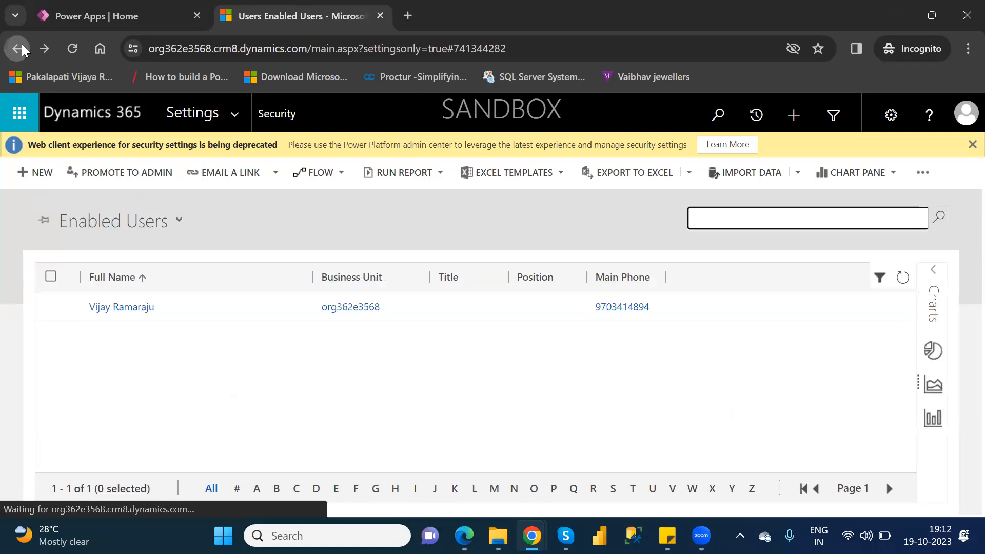
pyautogui.click(21, 50)
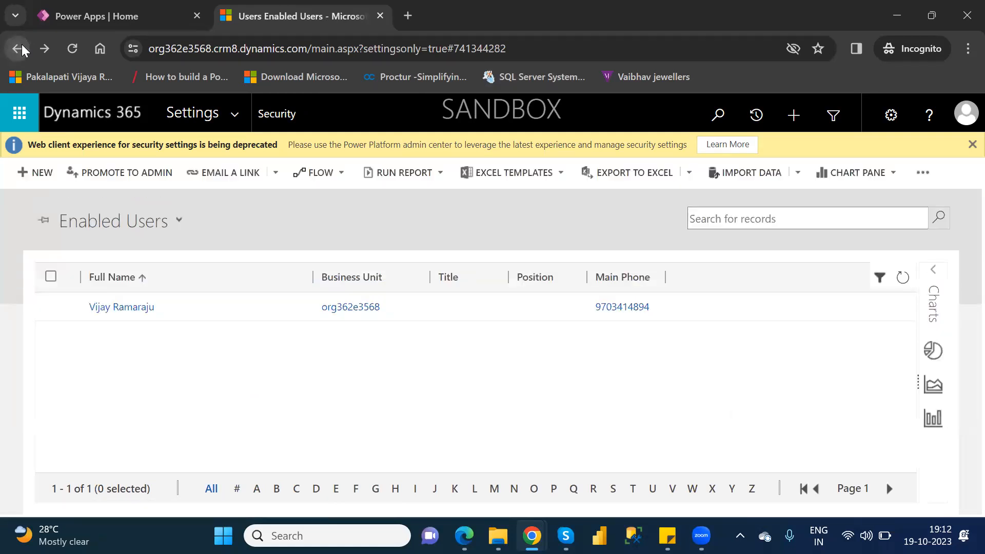
pyautogui.click(22, 50)
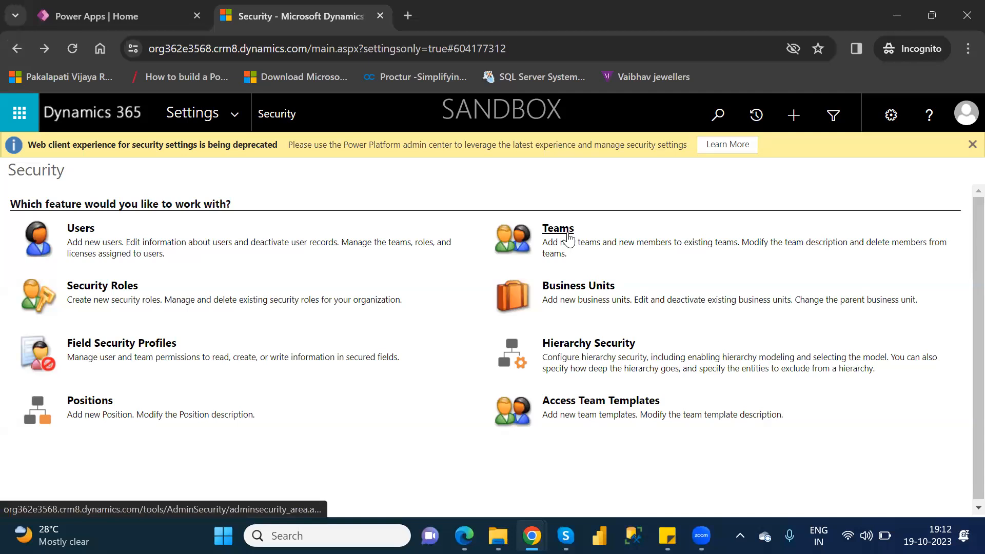
# Open the Teams list, look through the blank New Team form, and return to the Security area without saving.
pyautogui.click(558, 229)
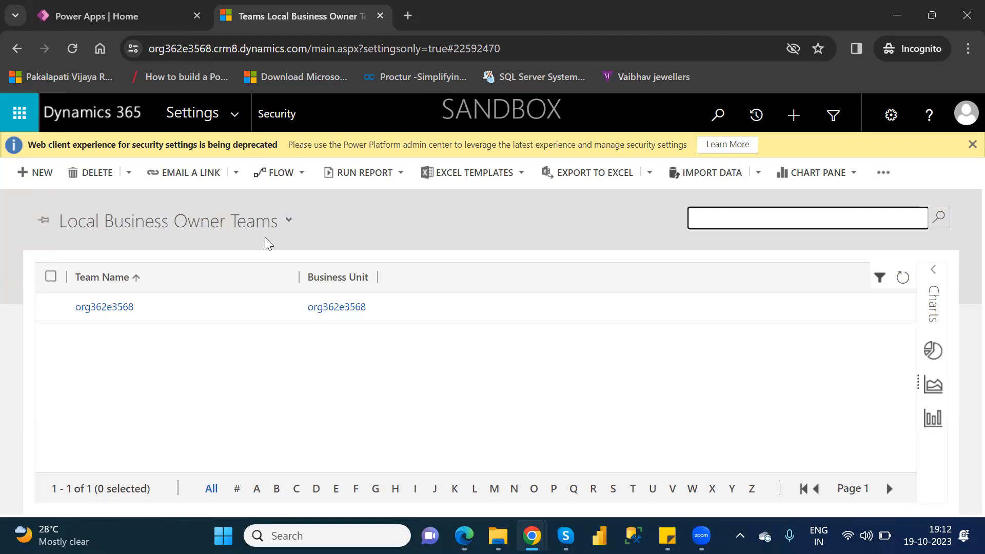
pyautogui.click(36, 173)
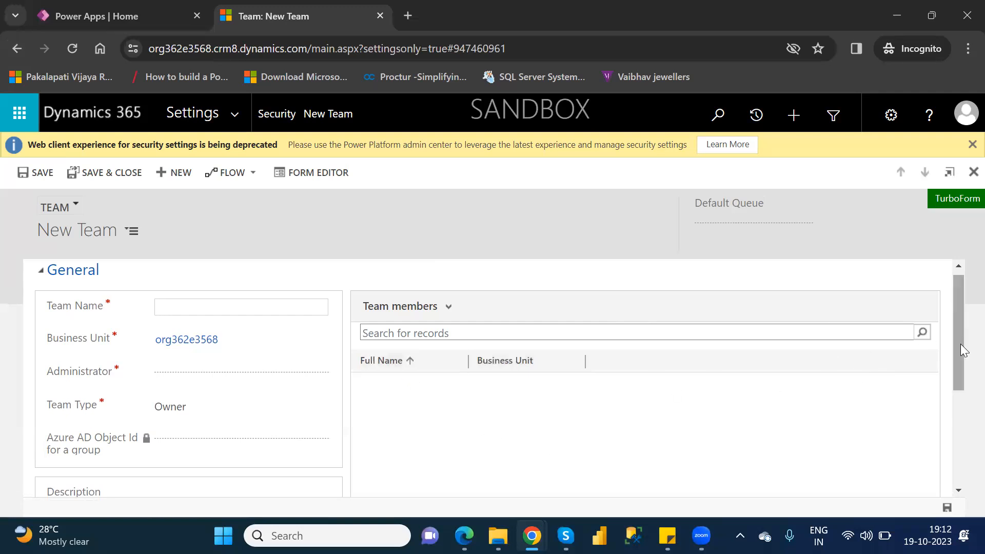
pyautogui.moveTo(960, 344); pyautogui.dragTo(960, 307)
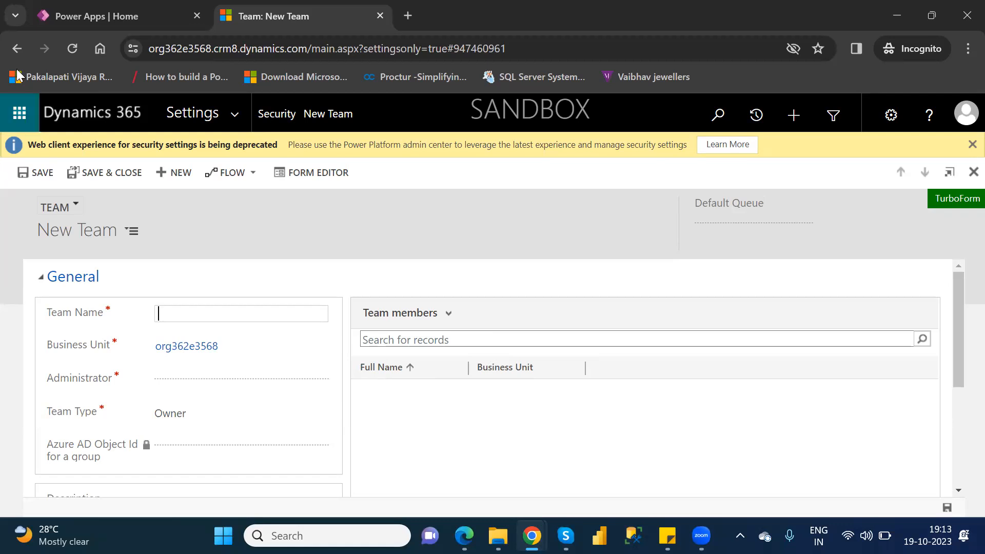
pyautogui.click(18, 49)
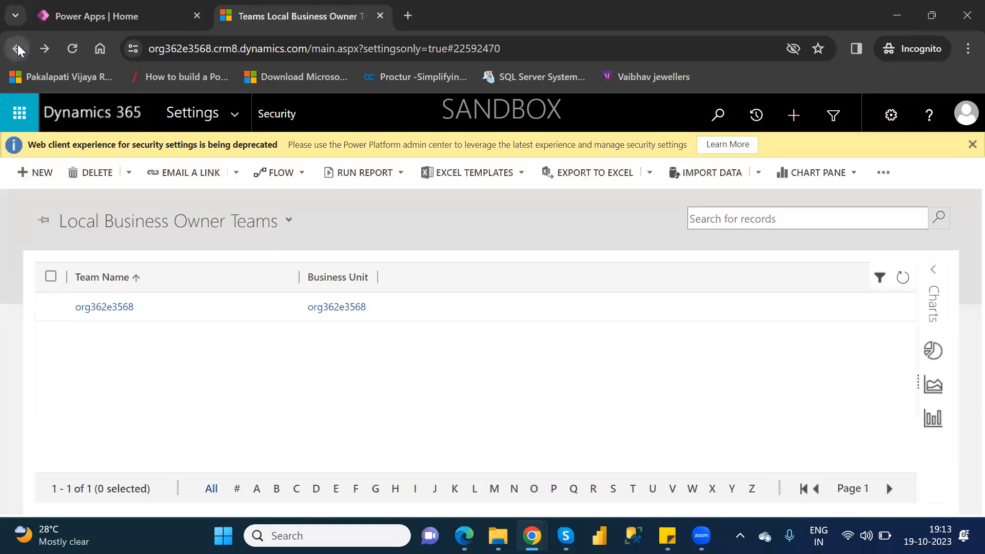
pyautogui.click(18, 45)
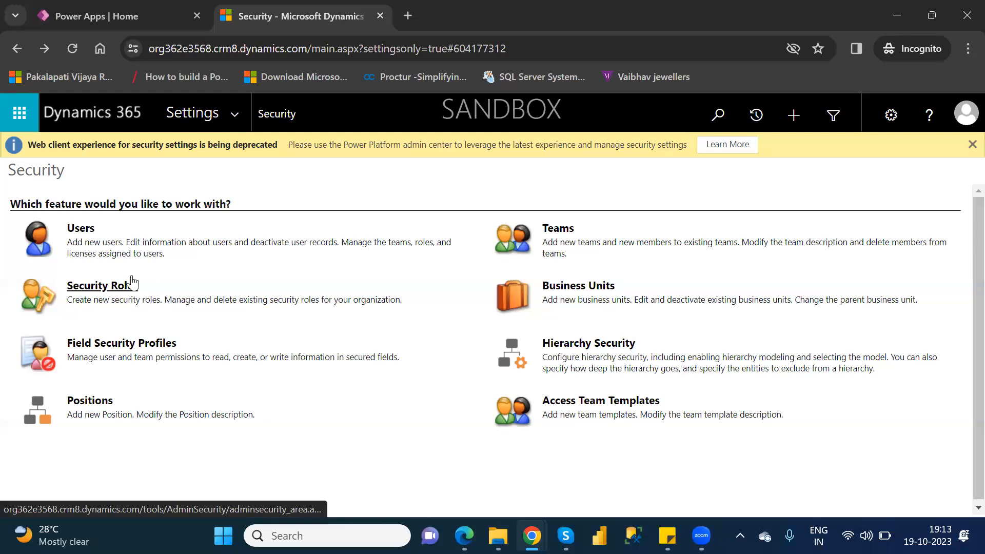
# Close the Dynamics 365 security page and open the Power Platform admin center from the Power Apps settings.
pyautogui.click(379, 16)
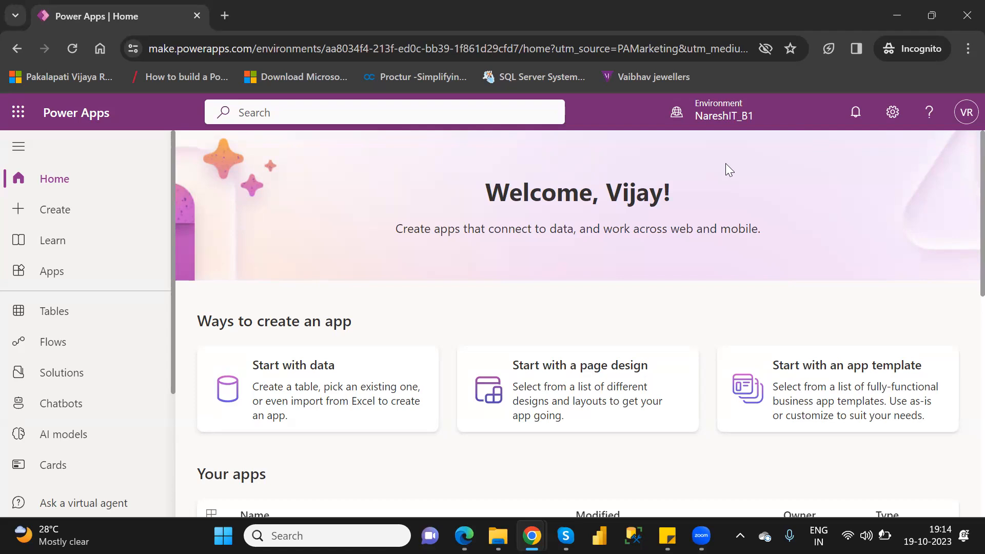
pyautogui.click(892, 114)
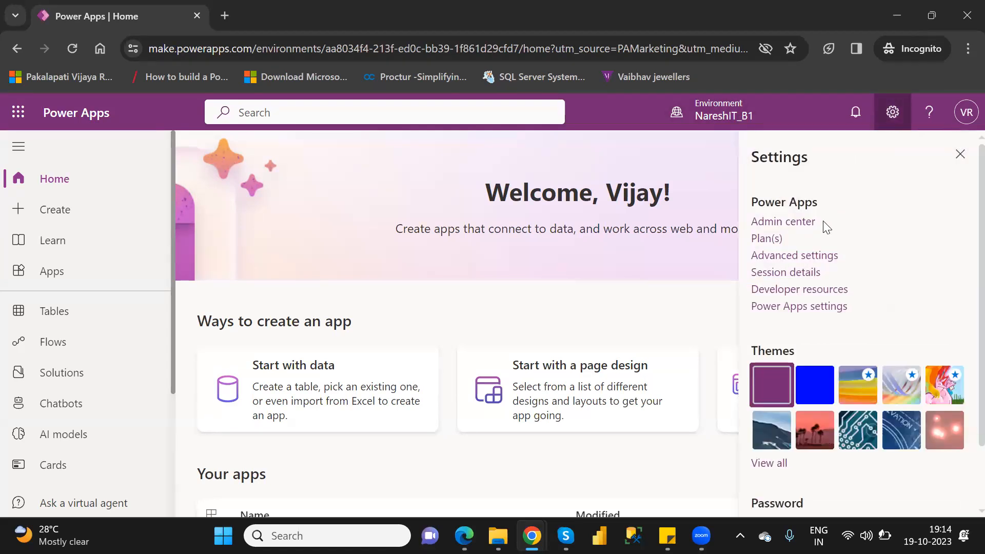
pyautogui.click(793, 224)
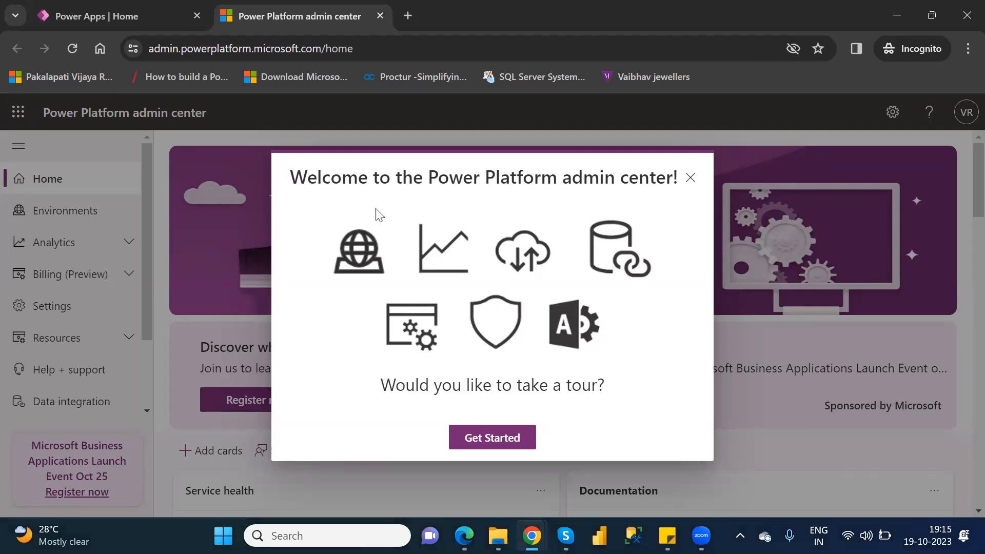
# Start the admin center tour, advance to the Analytics card, and dismiss both the tour and the feedback survey.
pyautogui.click(482, 437)
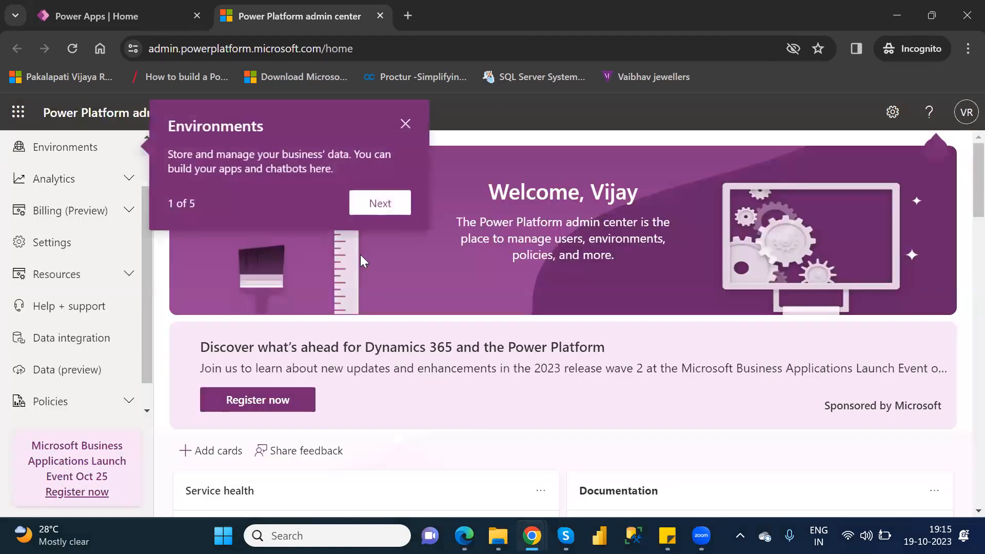
pyautogui.click(378, 202)
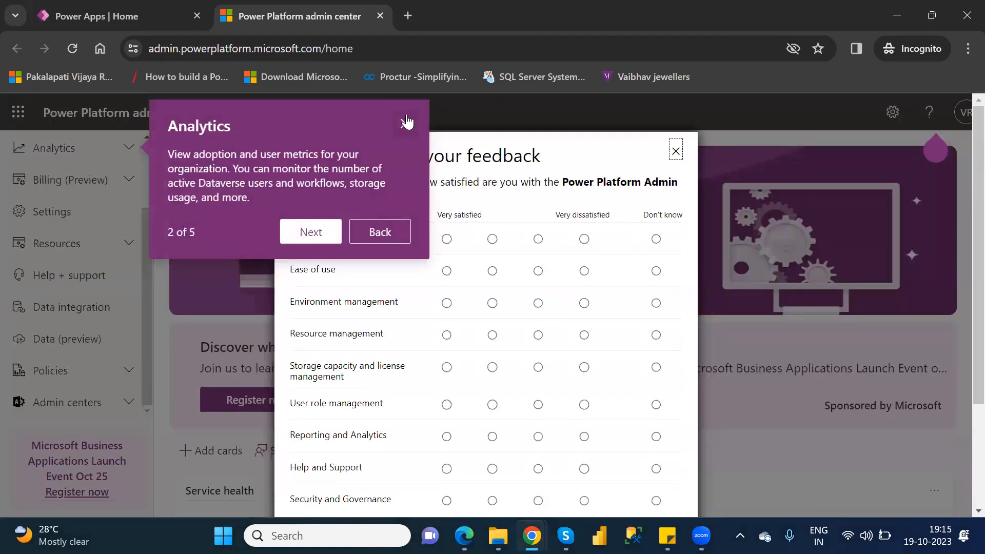
pyautogui.click(407, 122)
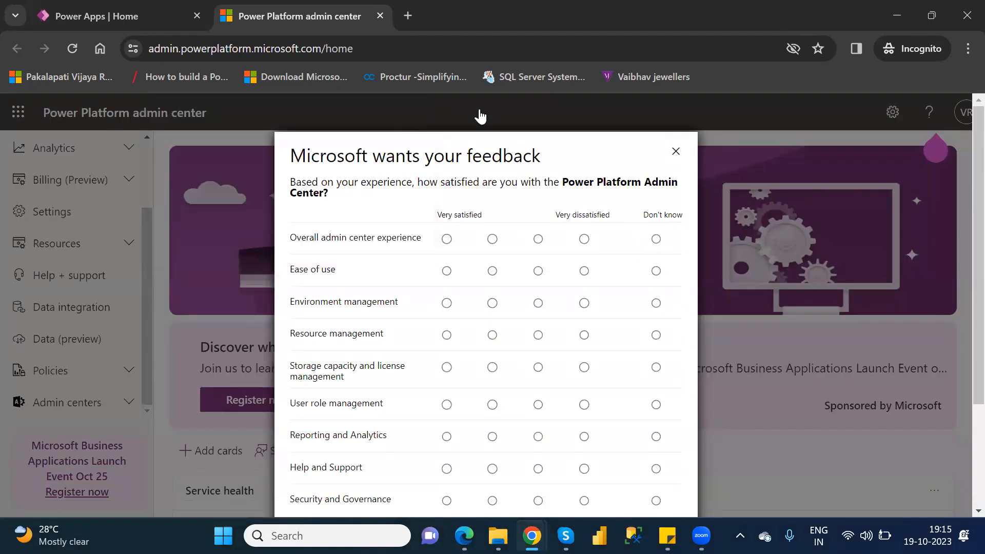
pyautogui.click(677, 152)
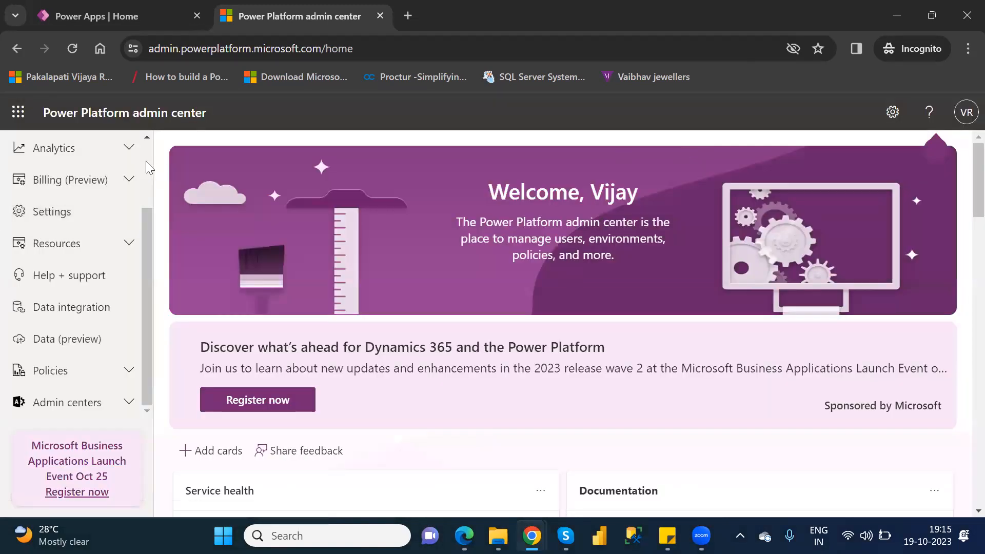
pyautogui.scroll(2, 145, 161)
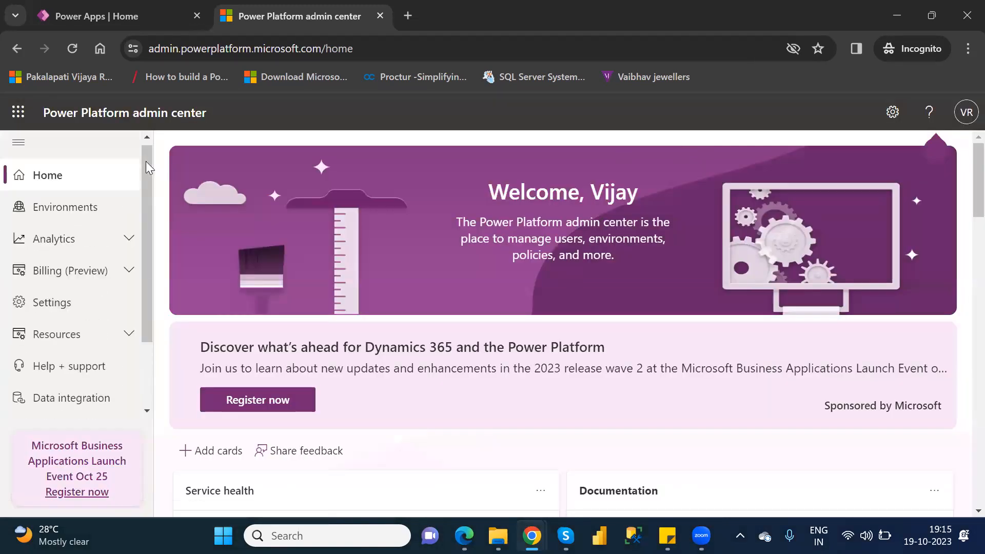
# Select the NareshIT_B1 environment in the Environments list and open its settings.
pyautogui.click(60, 219)
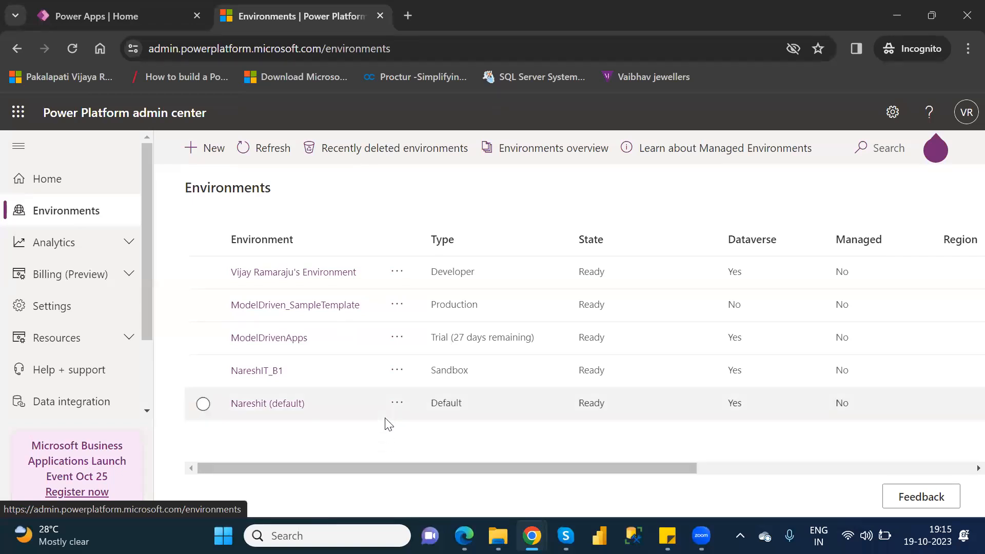
pyautogui.click(204, 373)
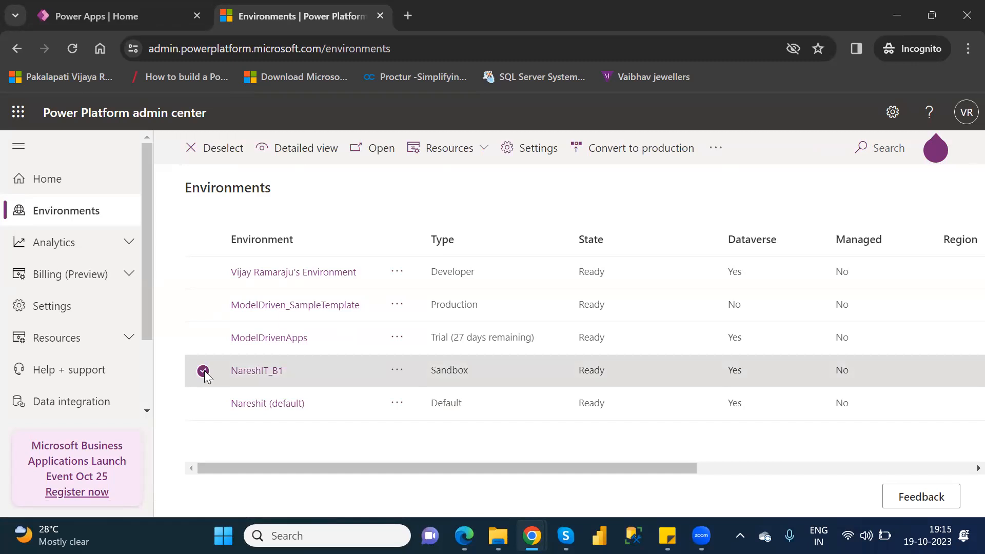
pyautogui.click(532, 155)
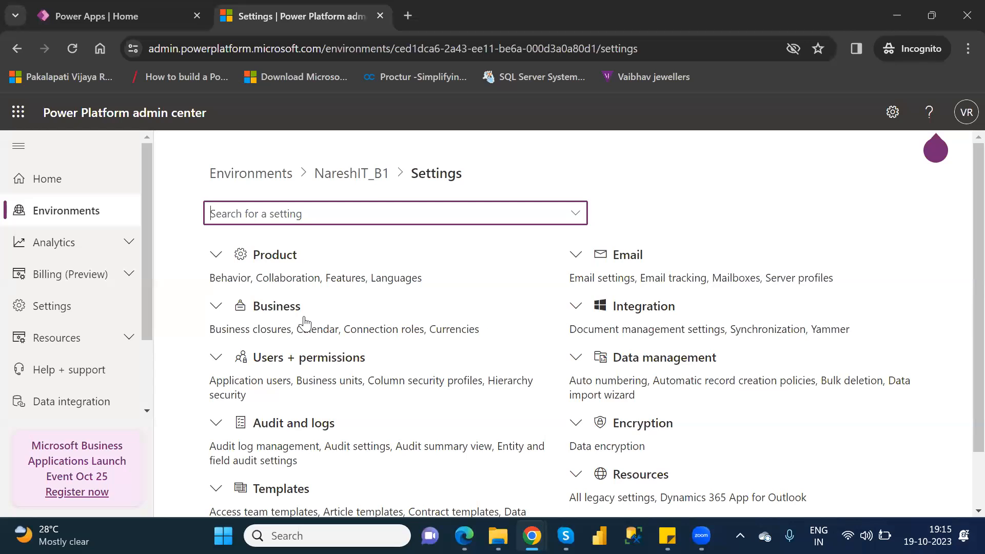
# Expand Users + permissions in the NareshIT_B1 environment settings and open the Users list.
pyautogui.click(216, 360)
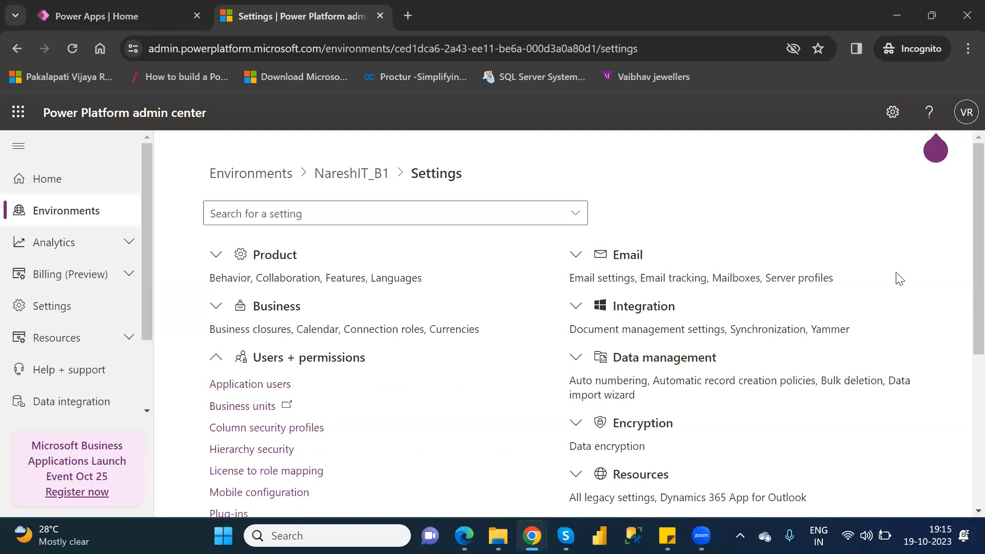
pyautogui.scroll(-2, 964, 351)
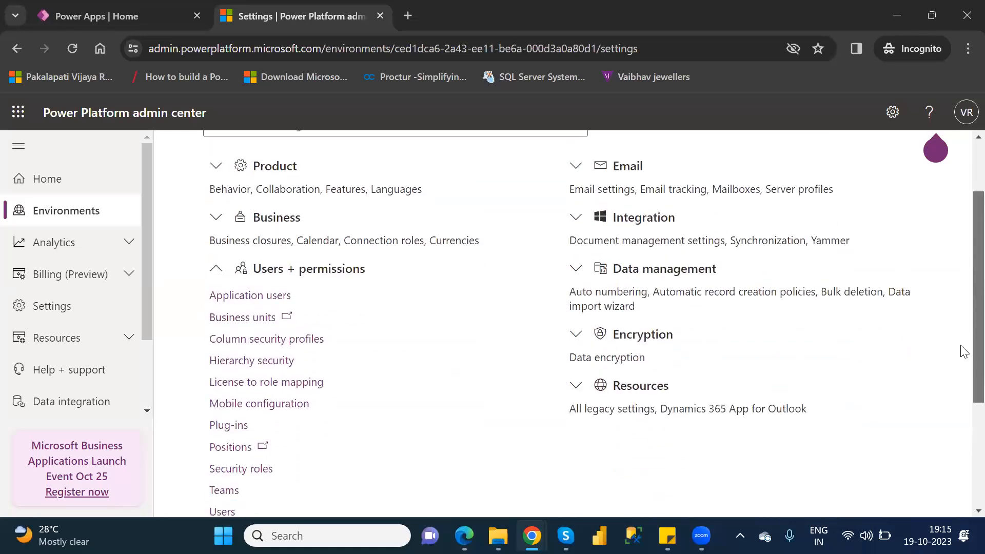
pyautogui.scroll(-2, 964, 354)
pyautogui.scroll(1, 962, 380)
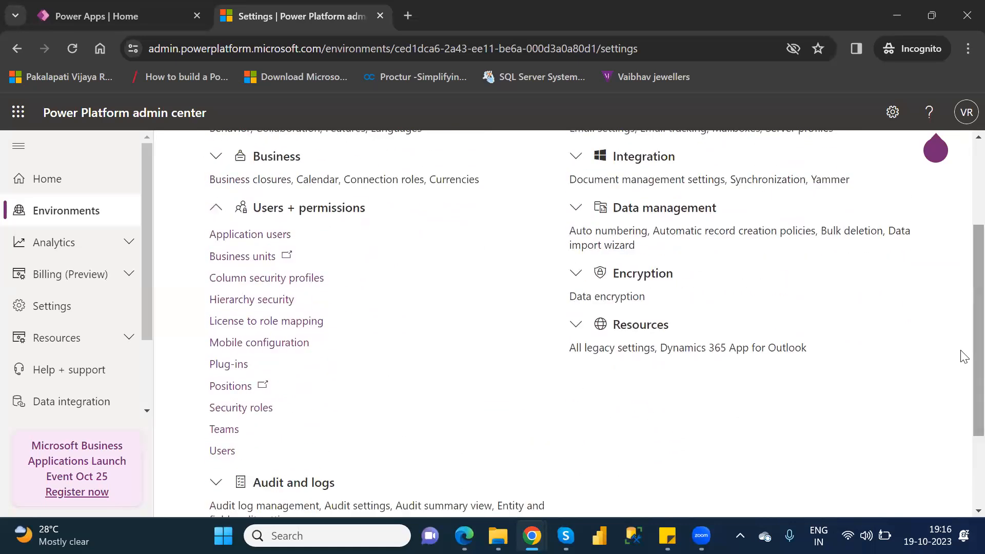
pyautogui.click(224, 453)
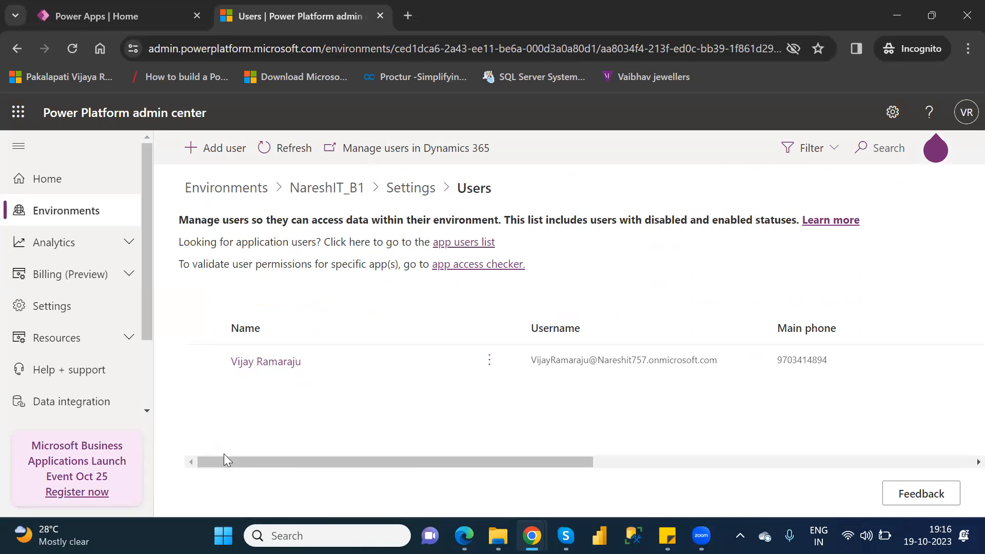
pyautogui.click(215, 151)
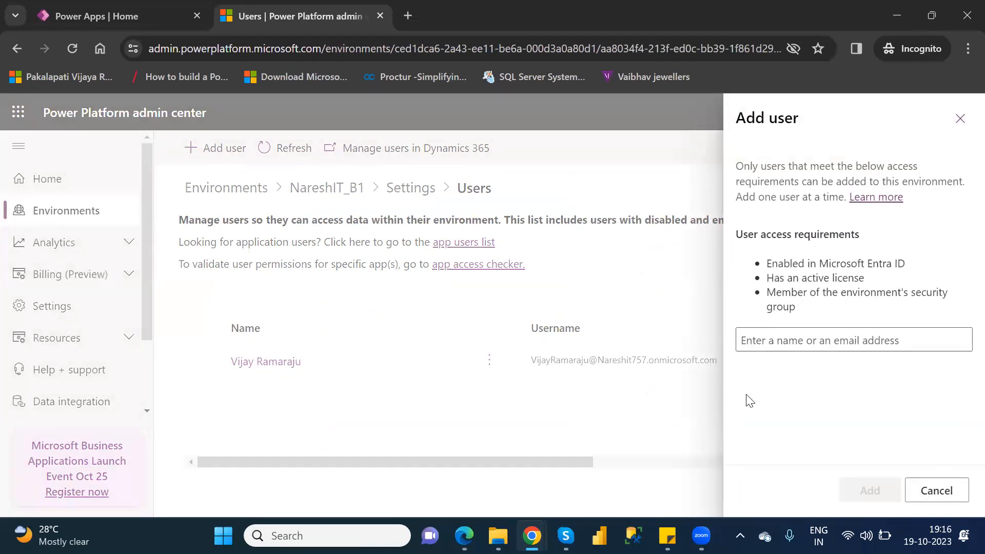
pyautogui.click(790, 348)
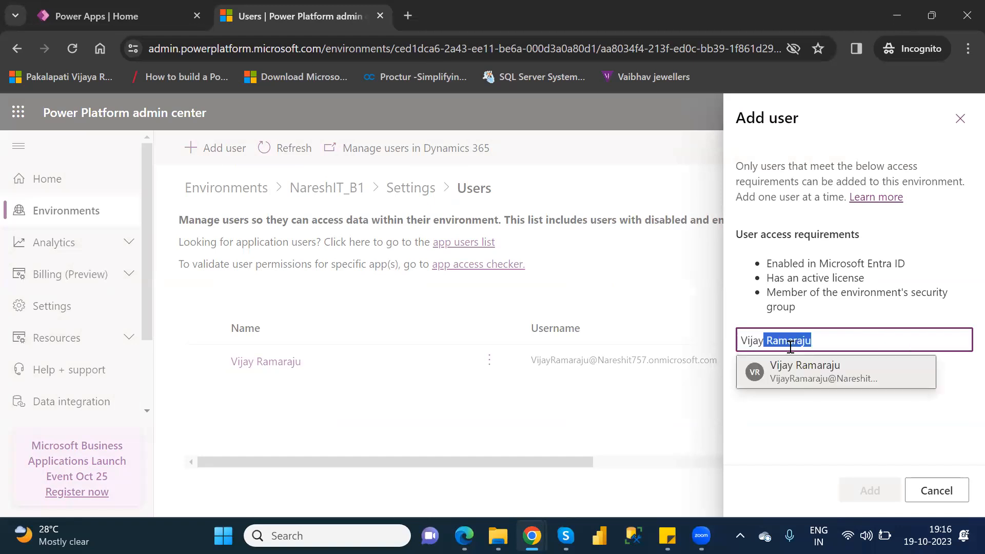
pyautogui.click(811, 381)
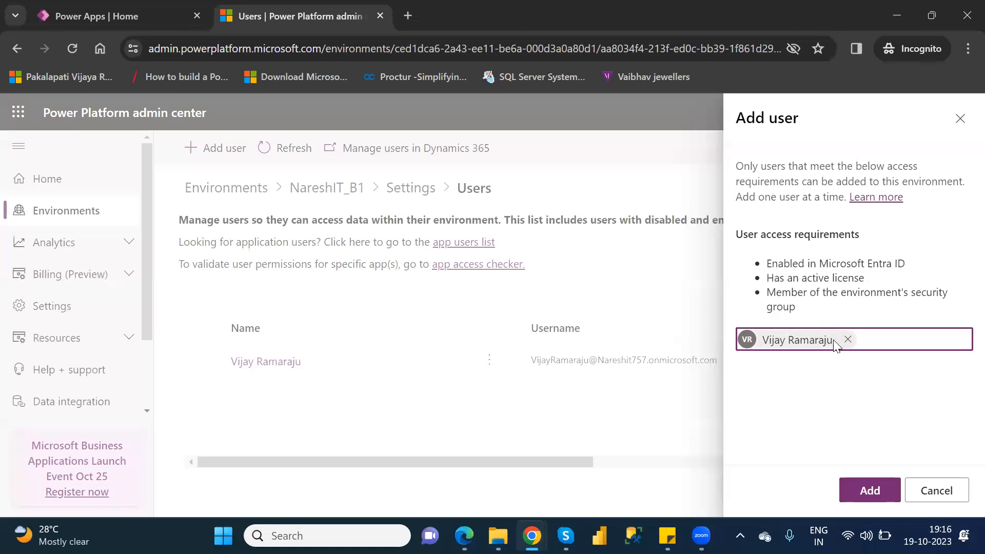
pyautogui.moveTo(769, 260); pyautogui.dragTo(805, 296)
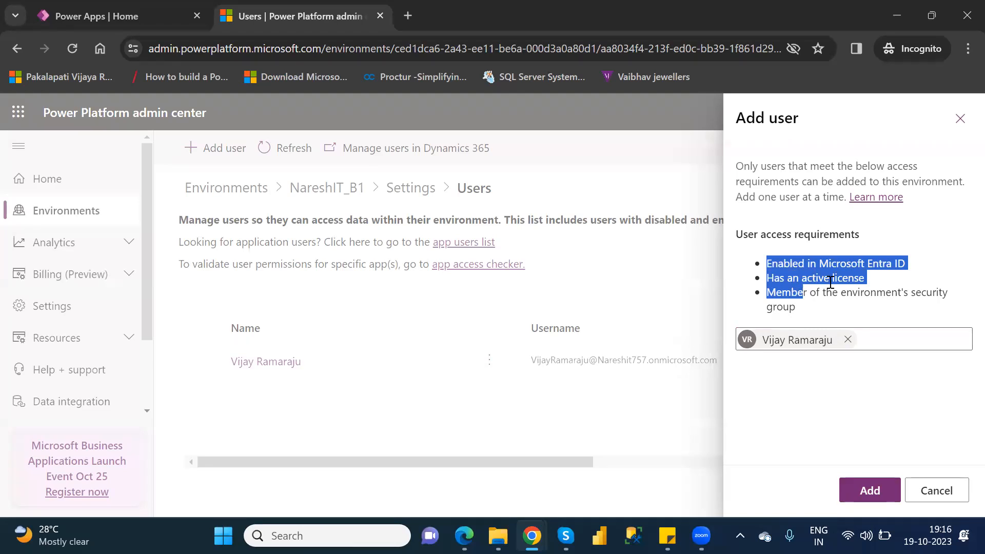
pyautogui.press('F5')
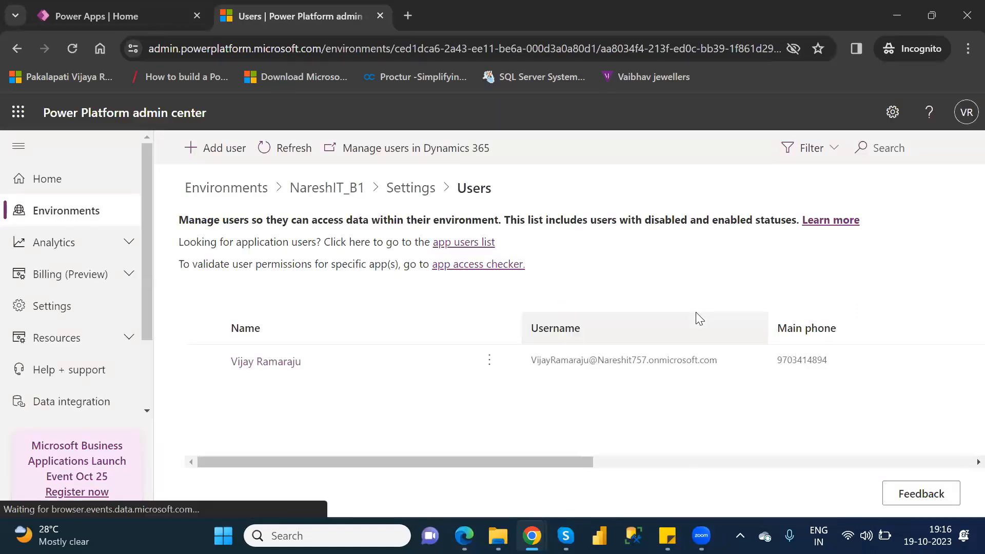
# Open the Add user form for the NareshIT_B1 environment, review its user access requirements, and cancel it.
pyautogui.click(225, 151)
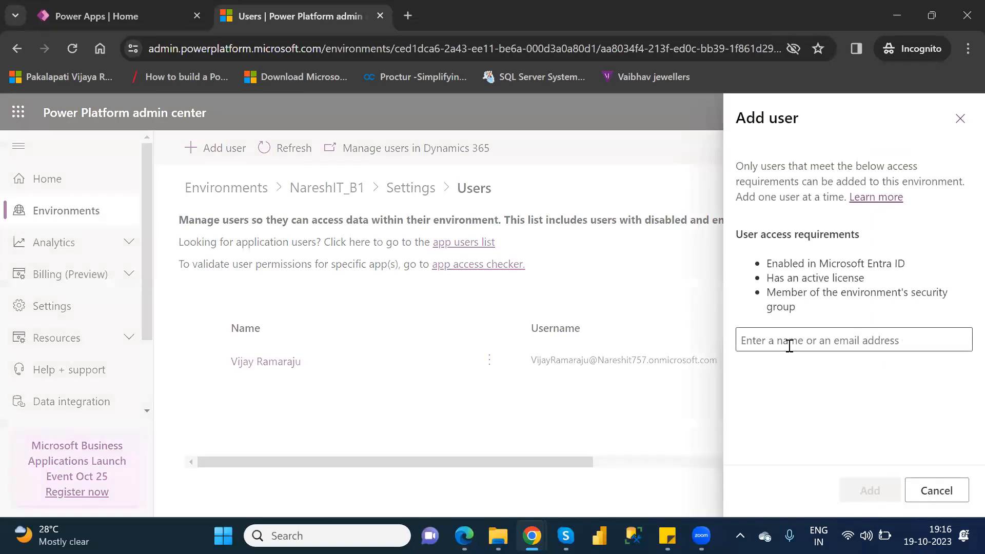
pyautogui.click(789, 346)
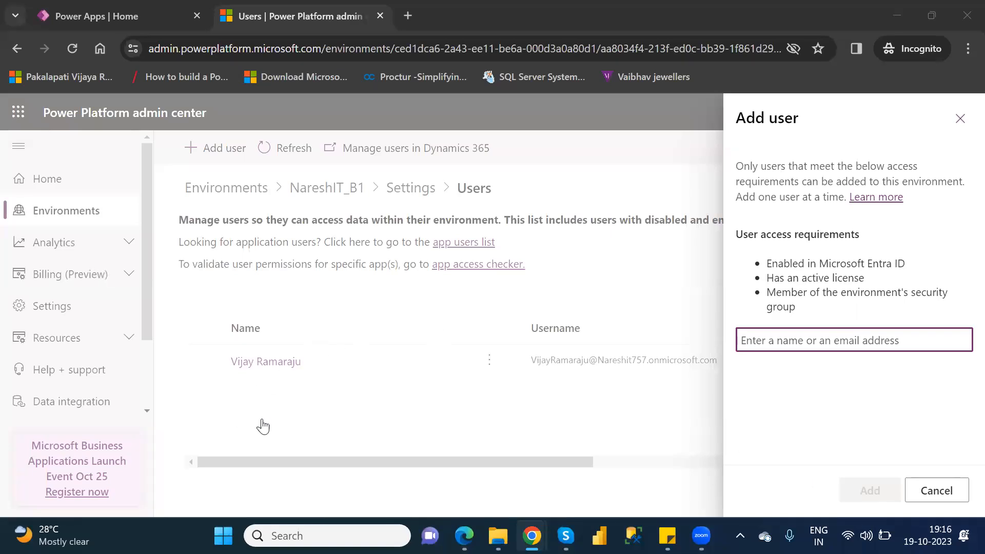
pyautogui.click(265, 389)
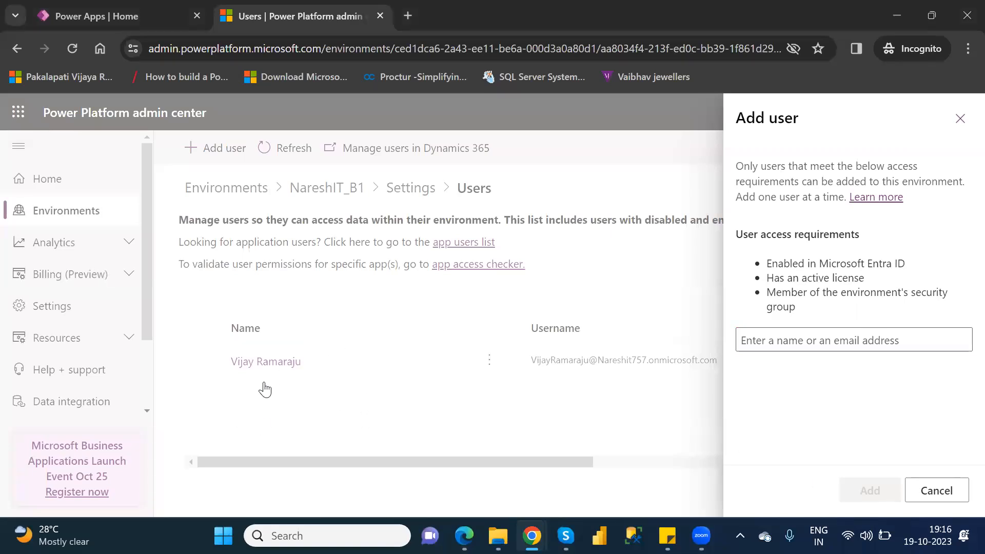
pyautogui.click(933, 491)
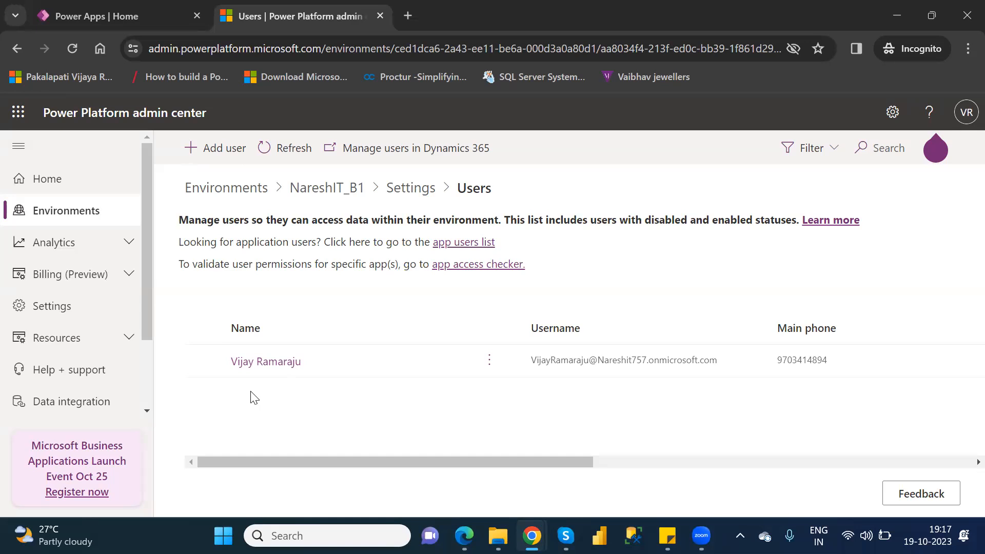
# View the admin center's general settings pane, return to the Environments list, and close the pane.
pyautogui.click(893, 114)
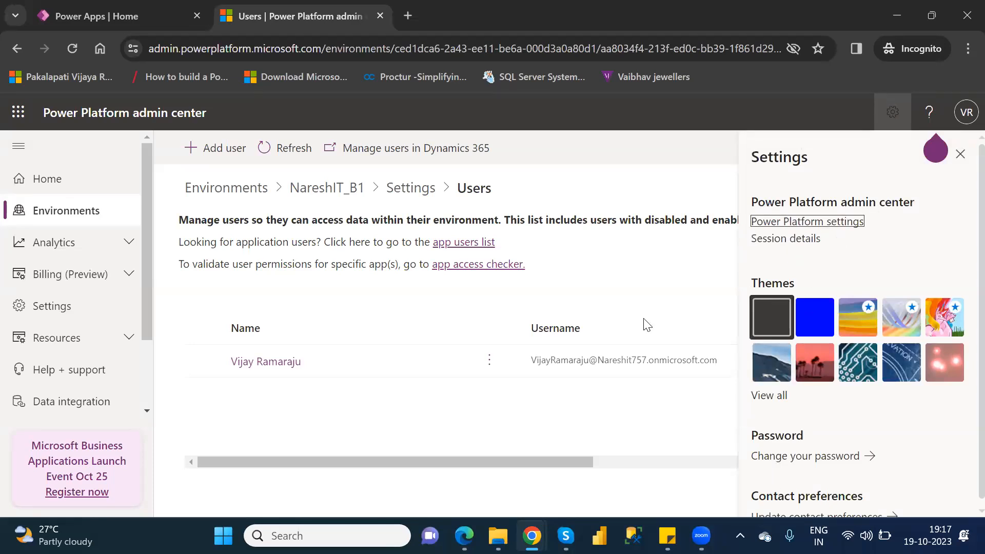
pyautogui.click(583, 176)
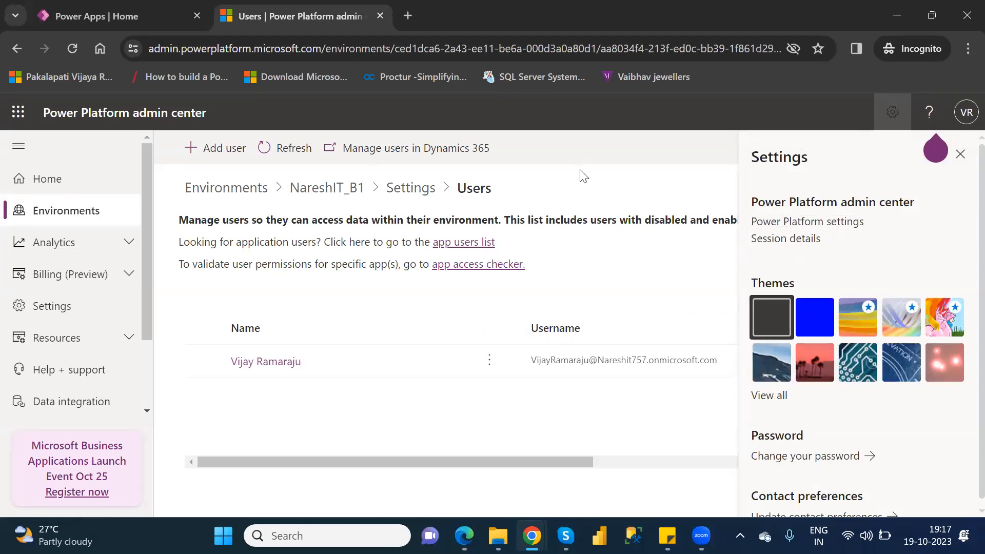
pyautogui.click(43, 218)
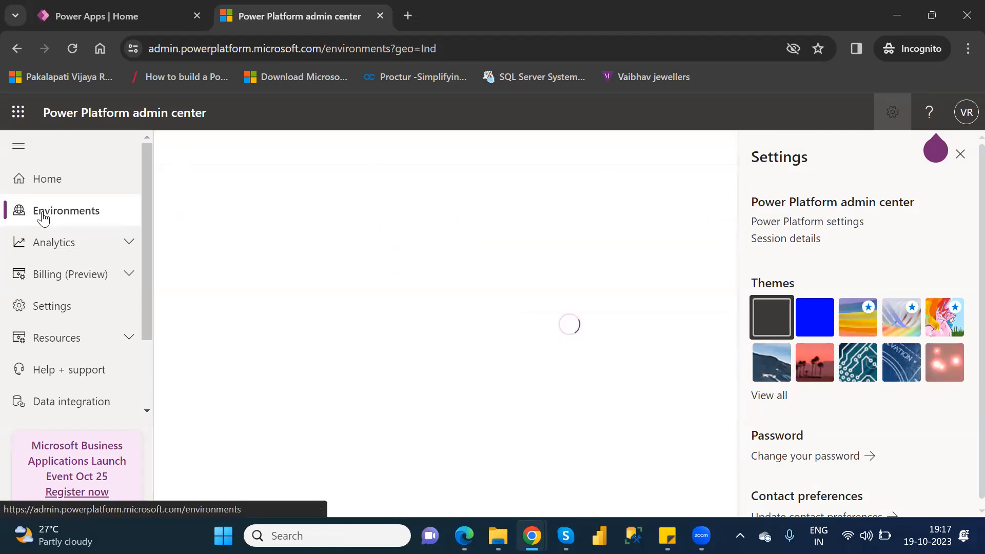
pyautogui.click(961, 154)
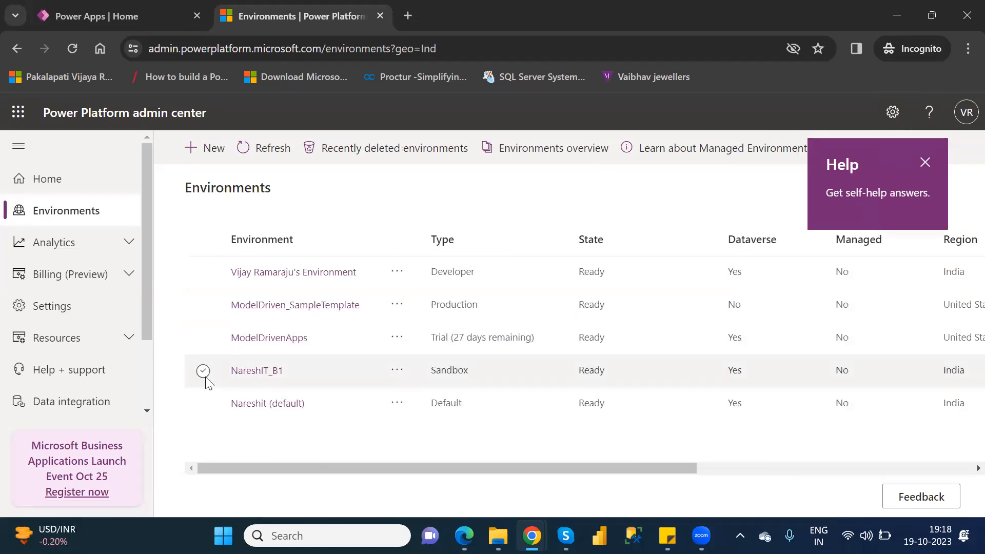
# Select the NareshIT_B1 environment, open its settings, and dismiss the Help tip.
pyautogui.click(205, 377)
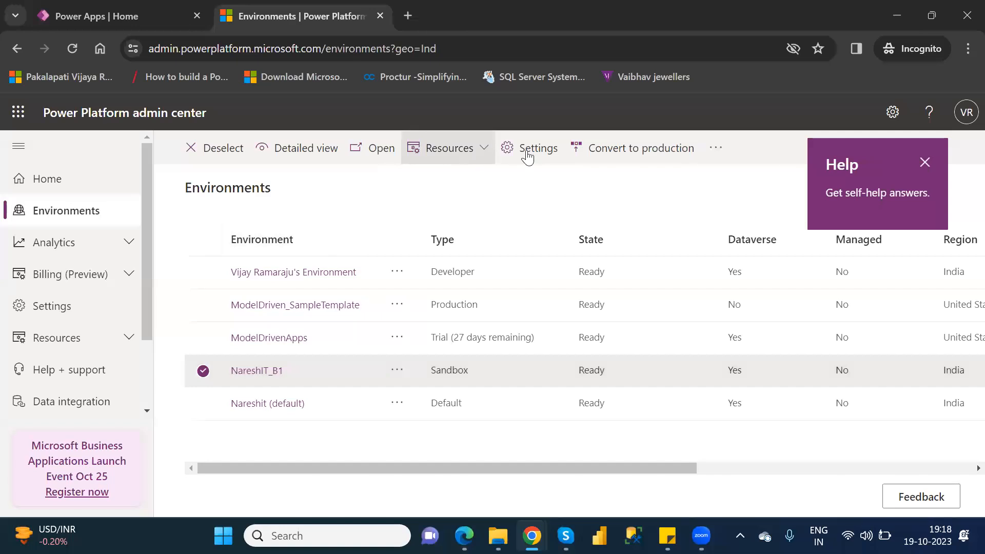
pyautogui.click(540, 150)
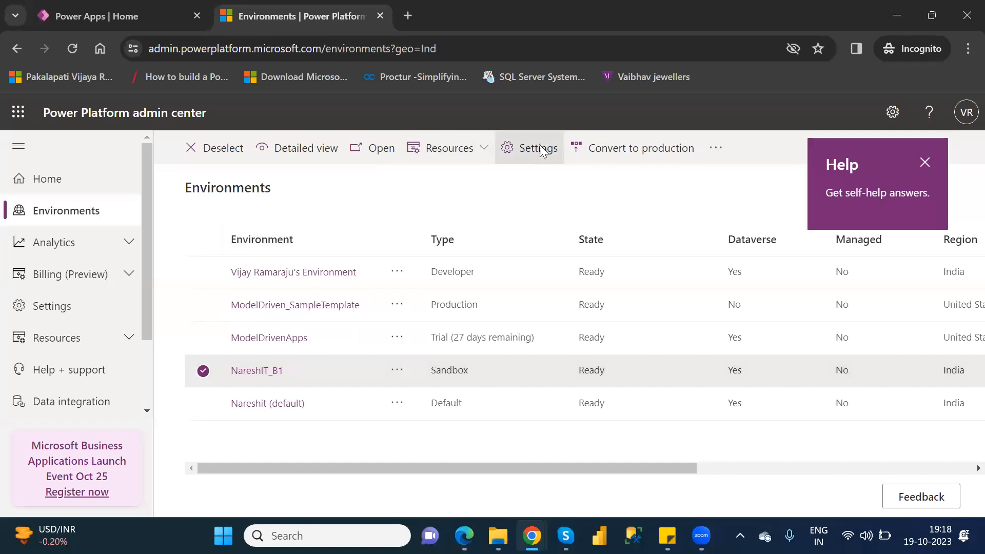
pyautogui.click(924, 163)
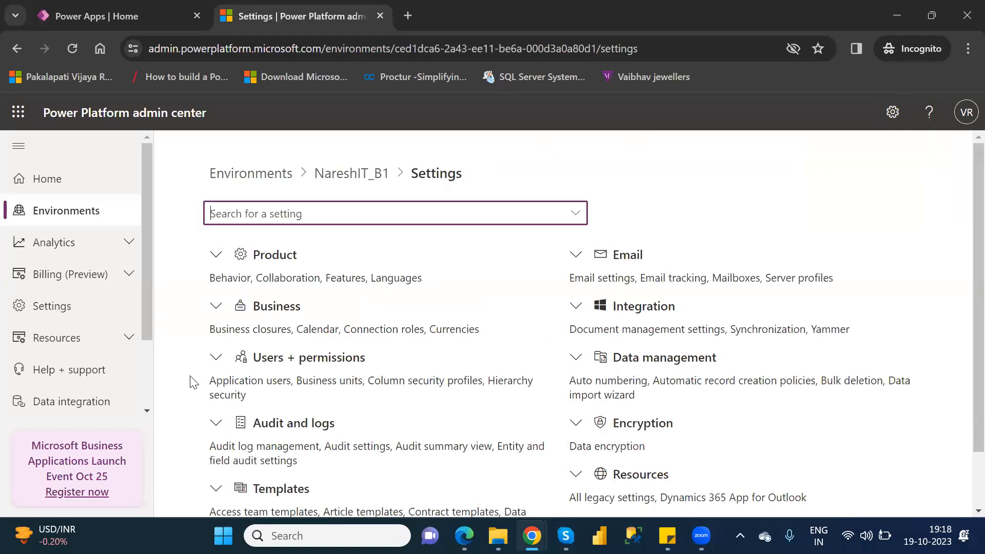
# Expand Users + permissions in the environment settings and open the Users list.
pyautogui.click(216, 357)
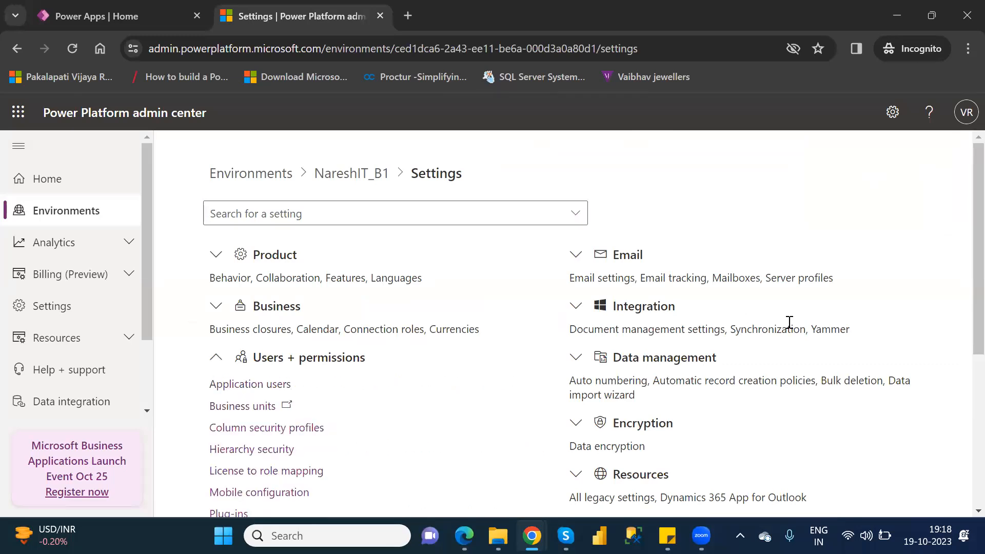
pyautogui.moveTo(963, 279); pyautogui.dragTo(961, 380)
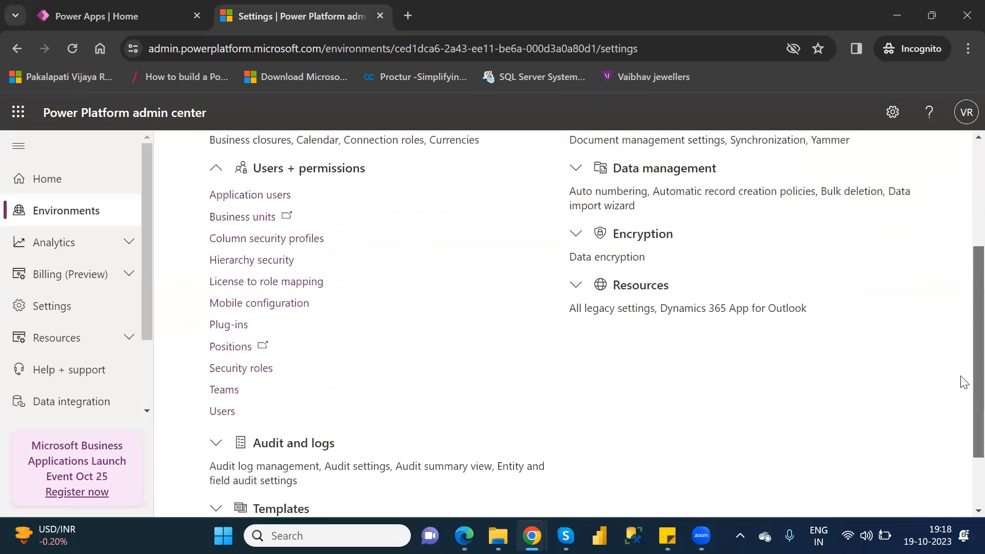
pyautogui.click(222, 413)
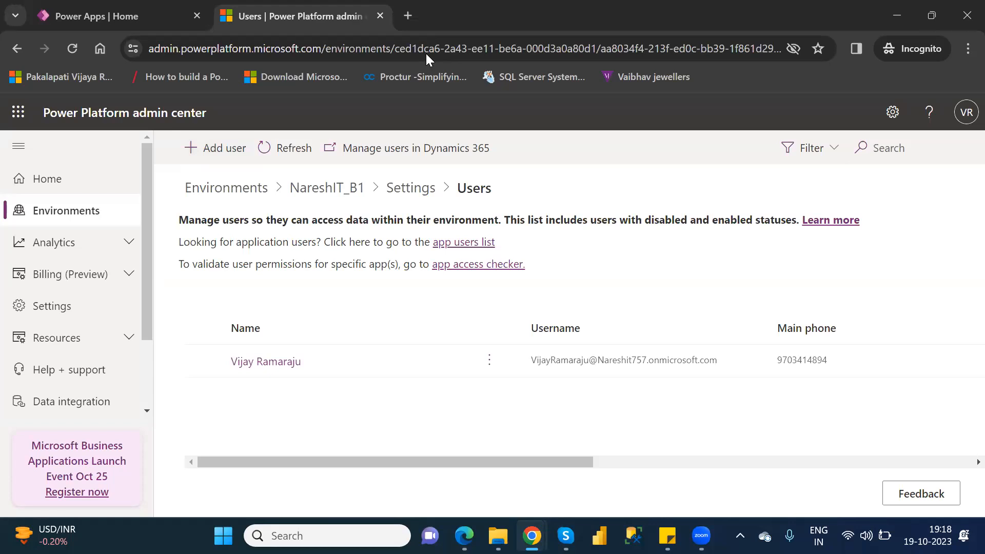
# Close the Power Platform admin center, then open the Connections page in Power Apps with the settings pane closed.
pyautogui.click(382, 15)
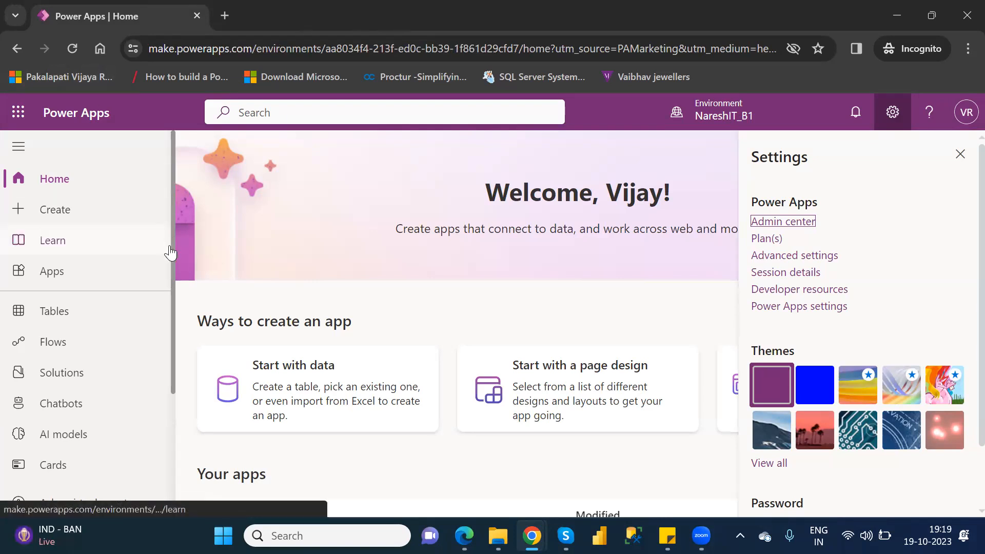
pyautogui.scroll(-3, 173, 274)
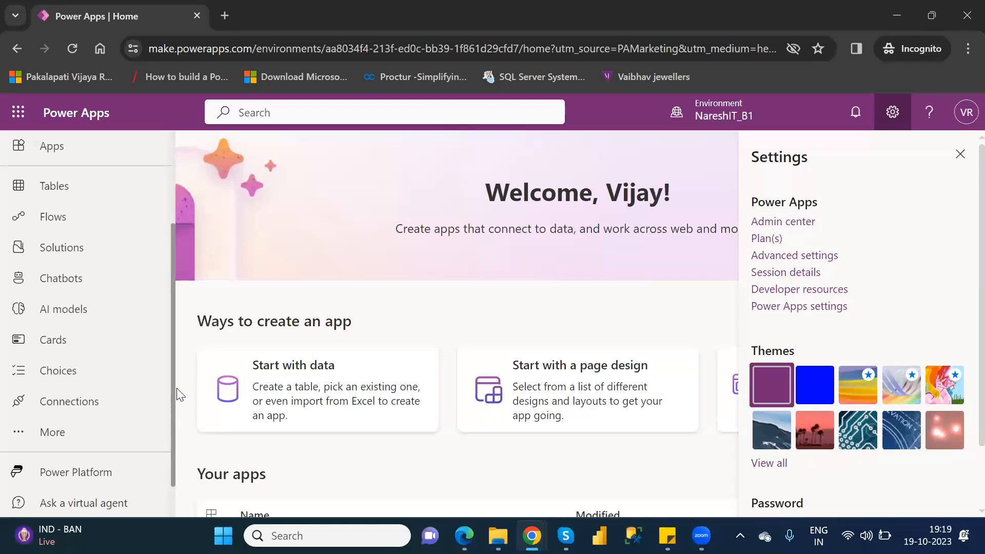
pyautogui.tripleClick(176, 311)
pyautogui.moveTo(175, 289); pyautogui.dragTo(177, 213)
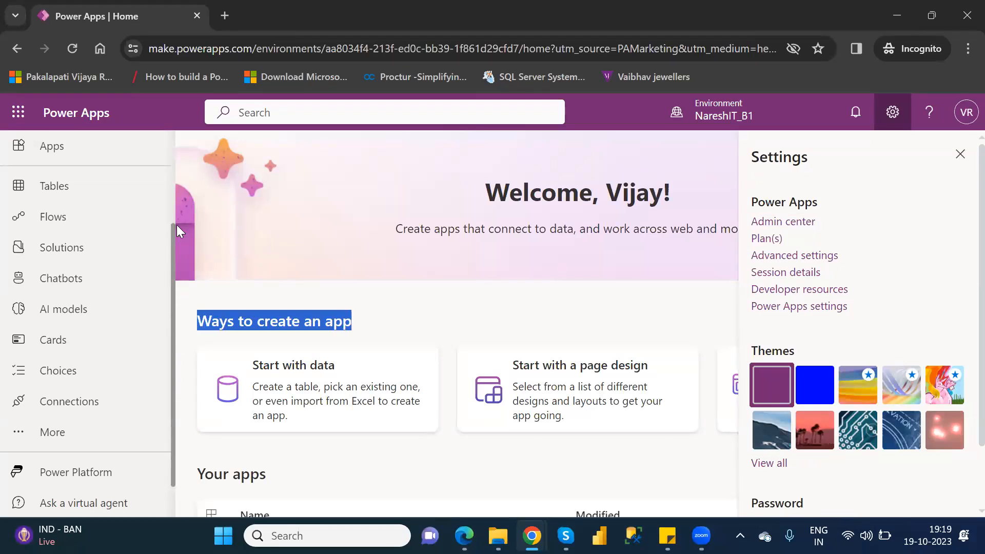
pyautogui.scroll(2, 174, 215)
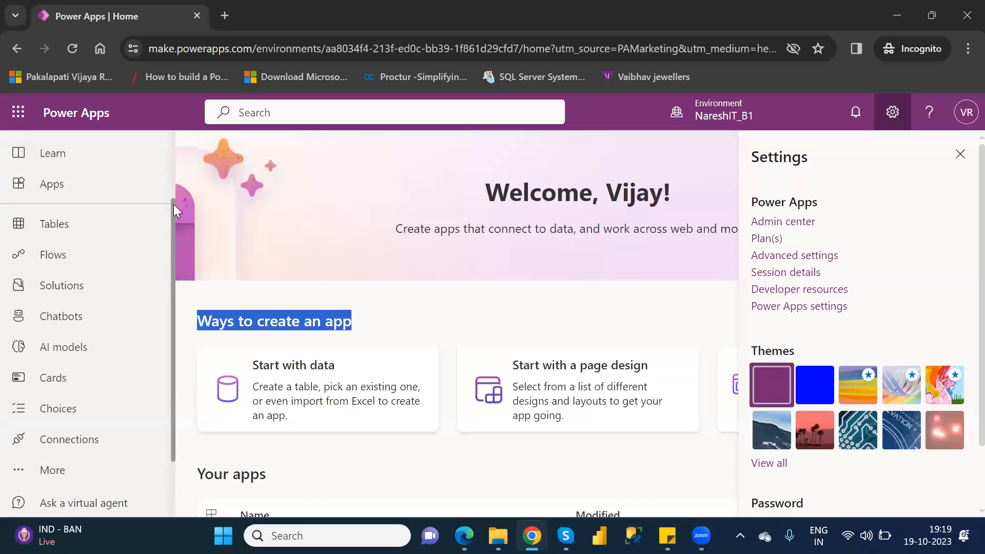
pyautogui.scroll(2, 173, 205)
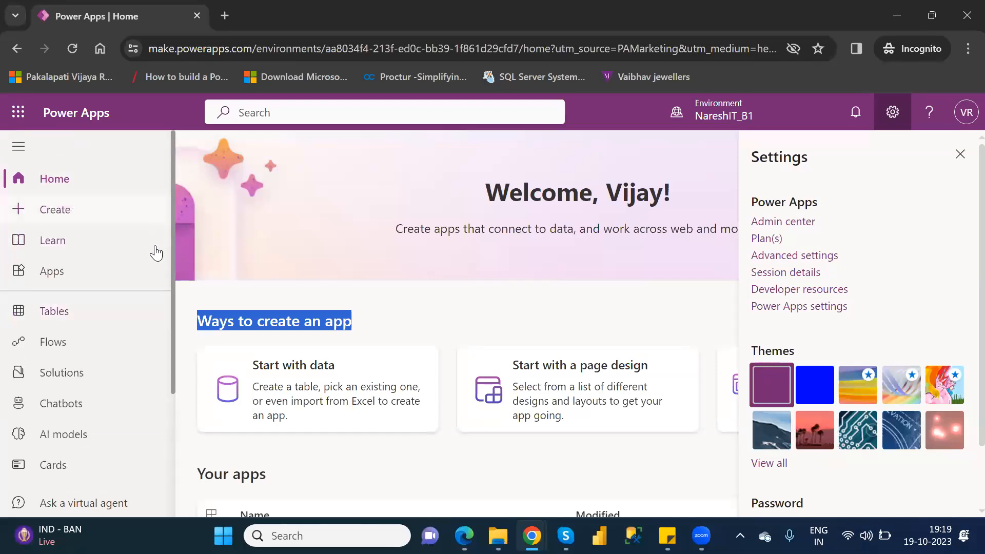
pyautogui.scroll(-3, 170, 402)
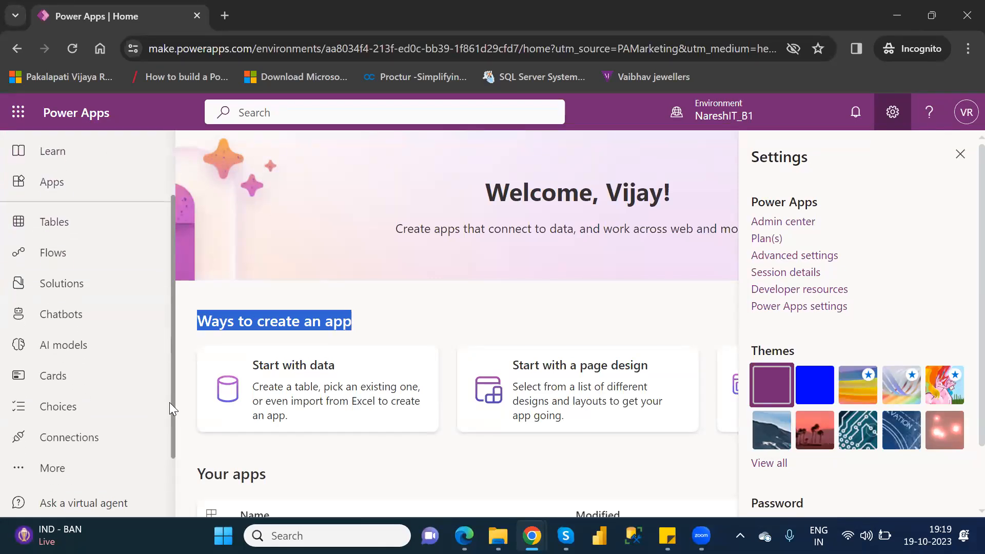
pyautogui.click(80, 402)
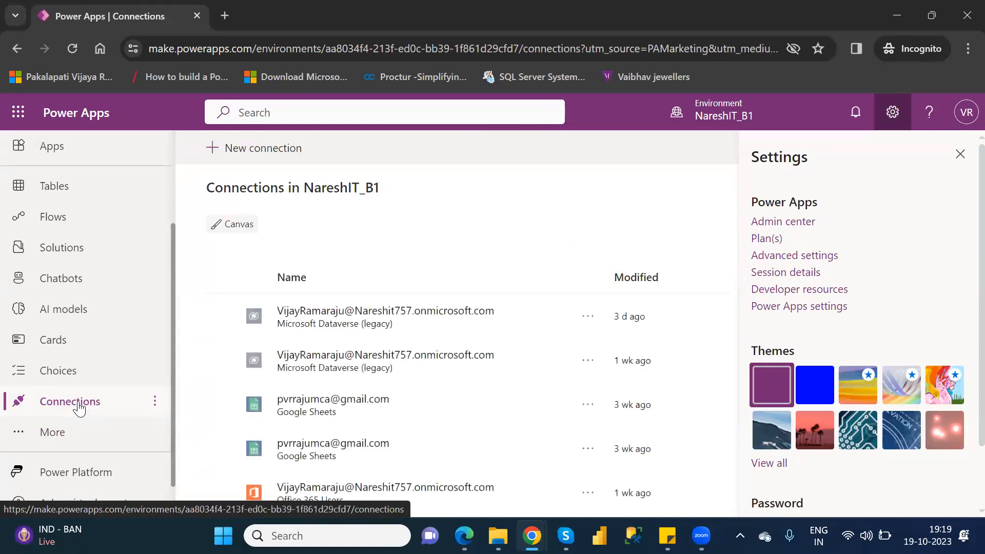
pyautogui.click(961, 154)
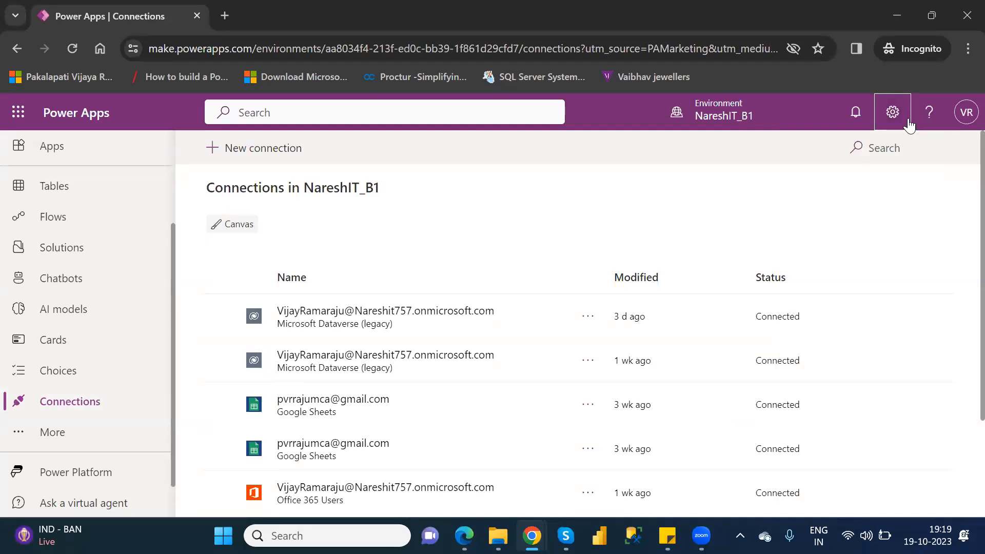
# Start a new connection in NareshIT_B1 and browse the list of available connectors.
pyautogui.click(266, 150)
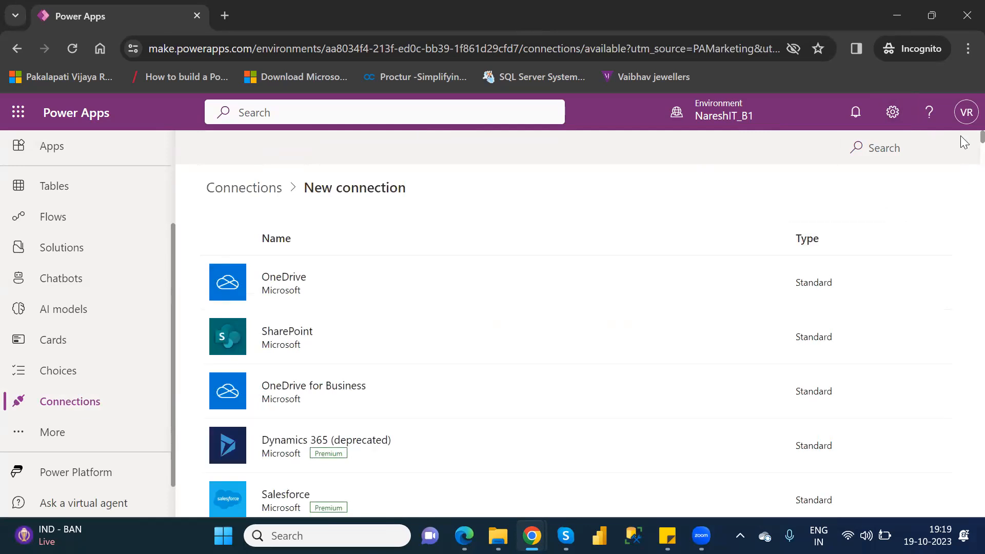
pyautogui.moveTo(961, 137); pyautogui.dragTo(964, 172)
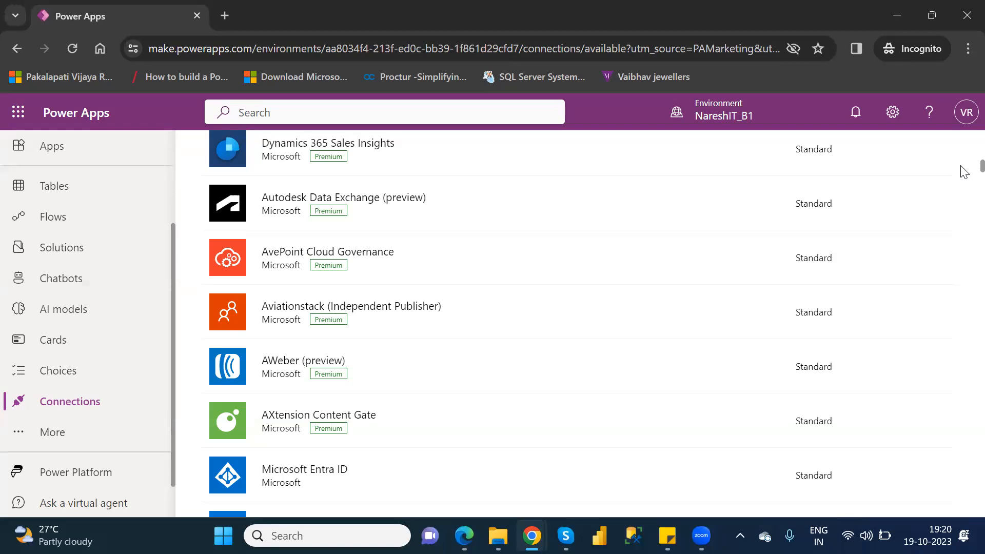
pyautogui.scroll(15, 965, 172)
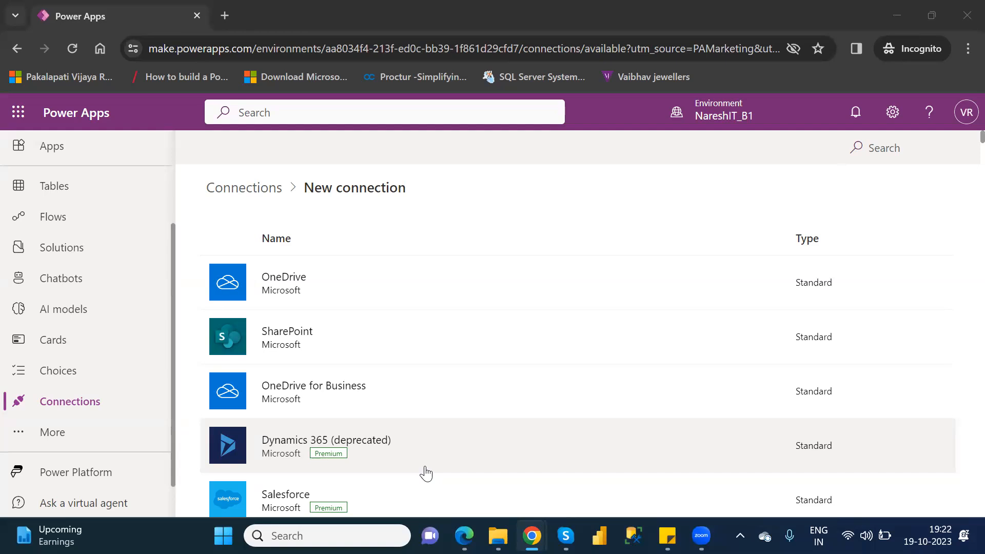
# Open the Discover page with all Power Apps features and browse its cards down to Data and Data Management.
pyautogui.click(49, 440)
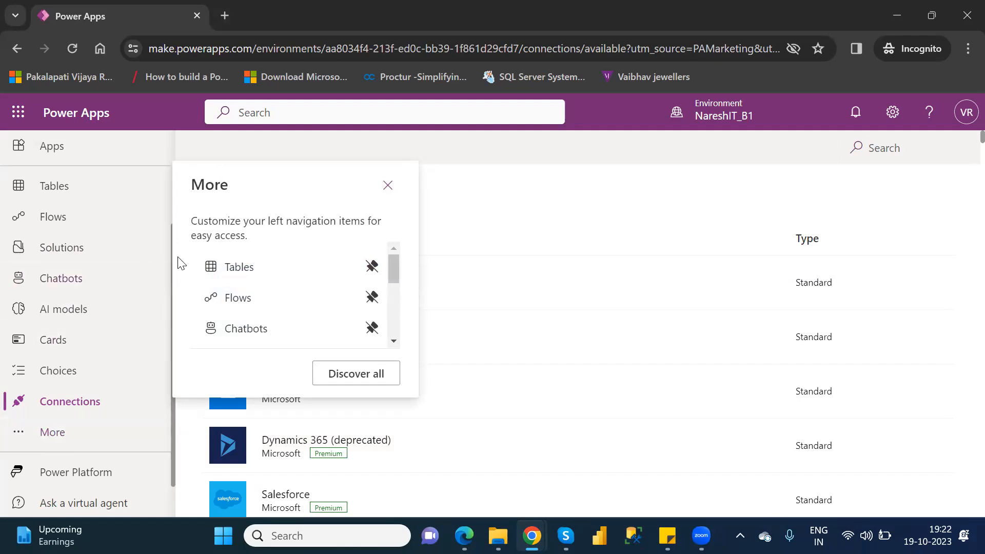
pyautogui.click(357, 380)
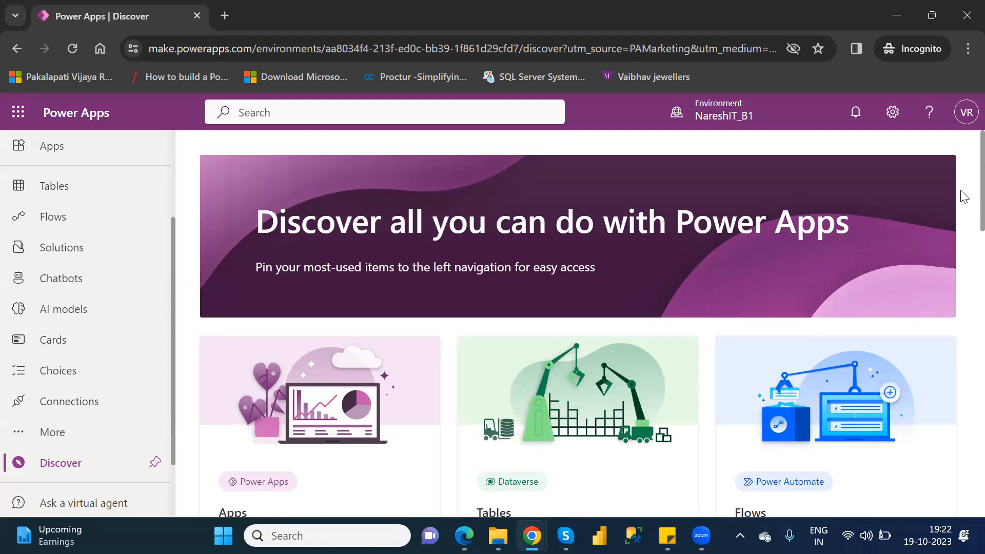
pyautogui.scroll(-2, 963, 199)
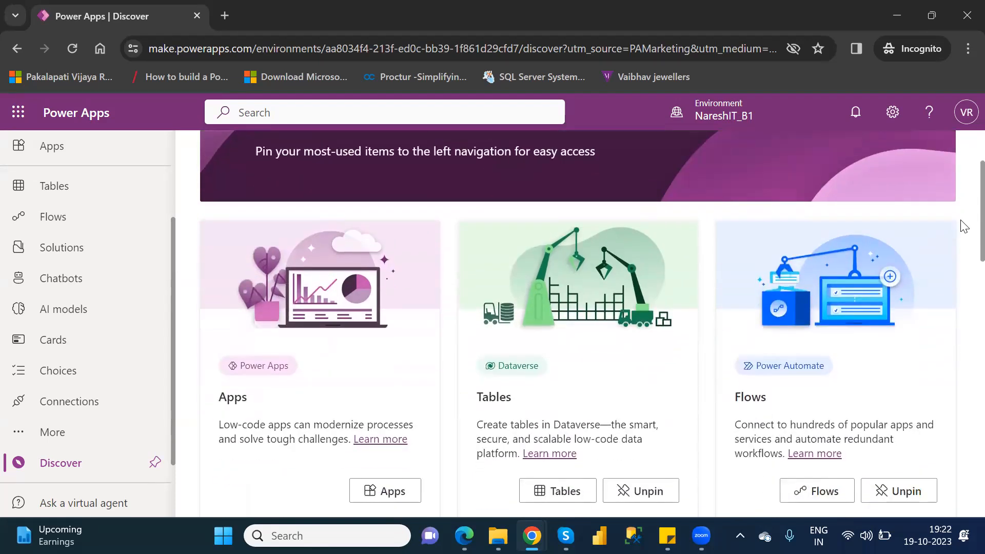
pyautogui.scroll(-5, 959, 244)
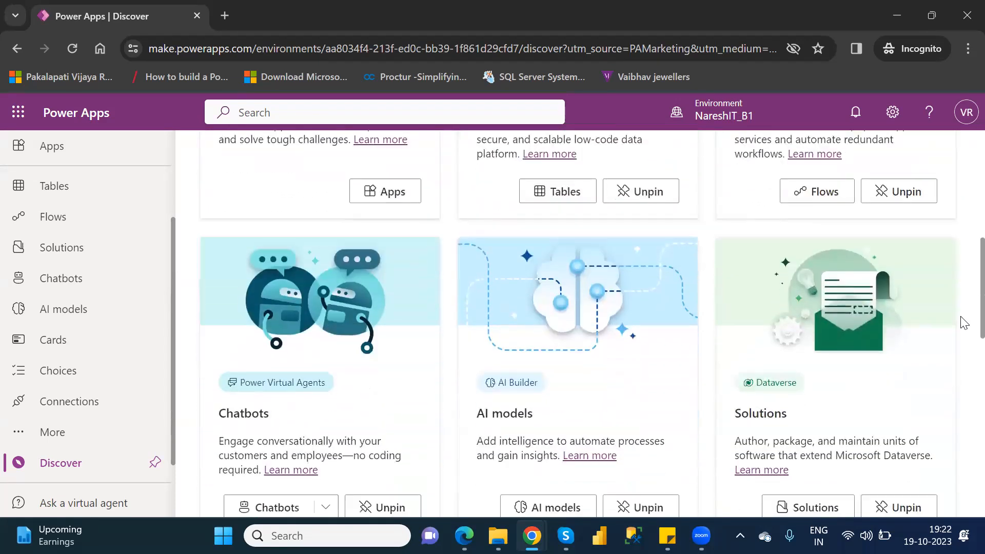
pyautogui.scroll(-5, 963, 323)
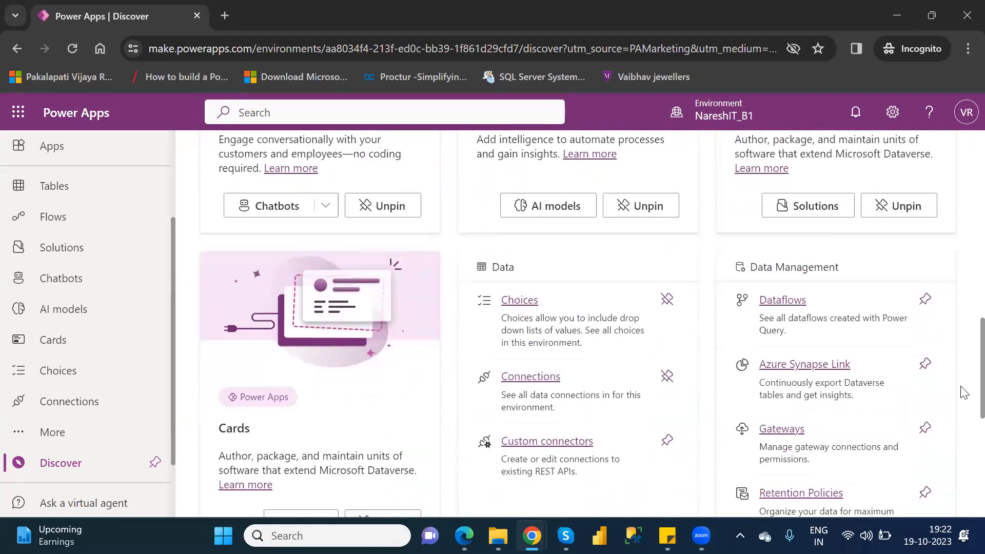
pyautogui.scroll(-1, 964, 395)
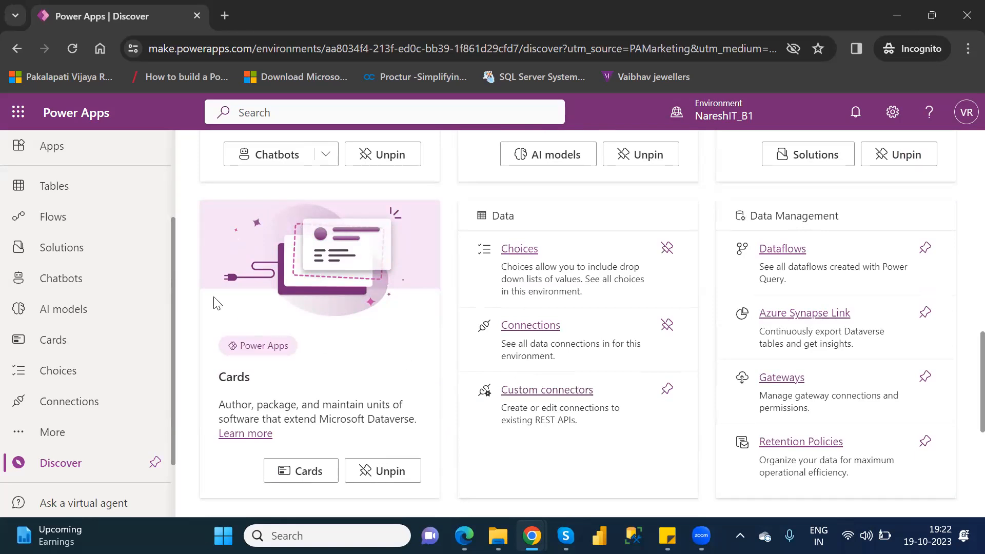
# Show all features on the Discover page again and open Custom connectors from the Data section.
pyautogui.click(50, 435)
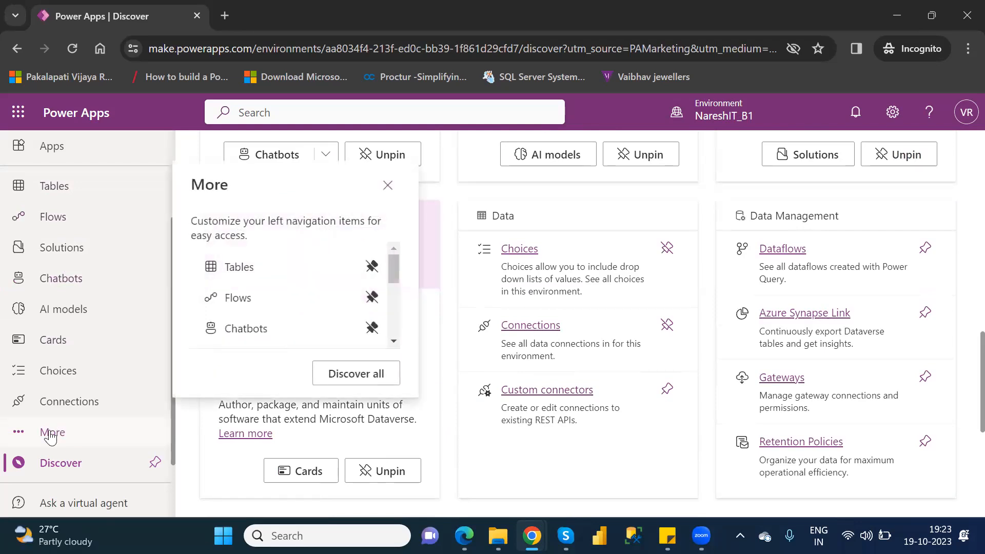
pyautogui.click(357, 378)
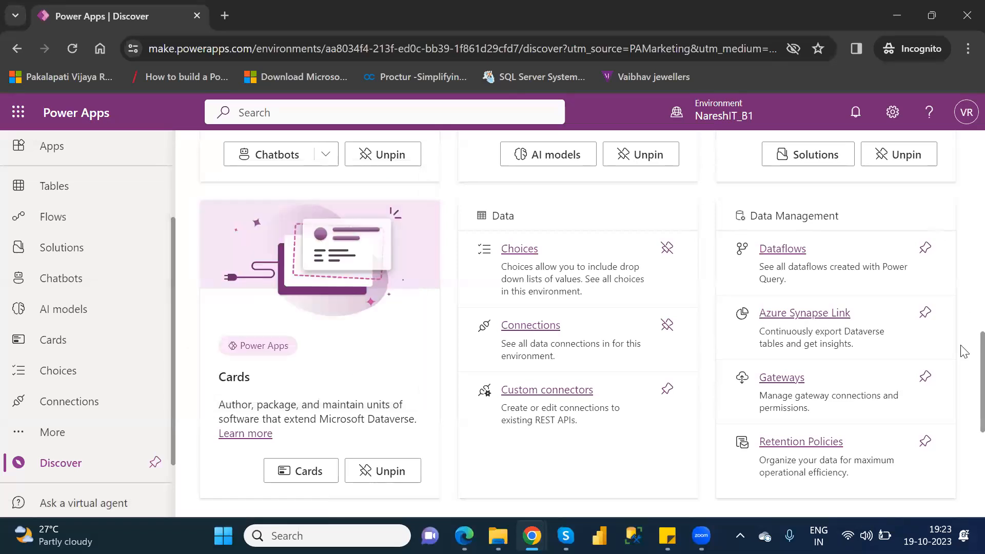
pyautogui.scroll(9, 961, 280)
pyautogui.scroll(-13, 962, 411)
pyautogui.scroll(3, 963, 411)
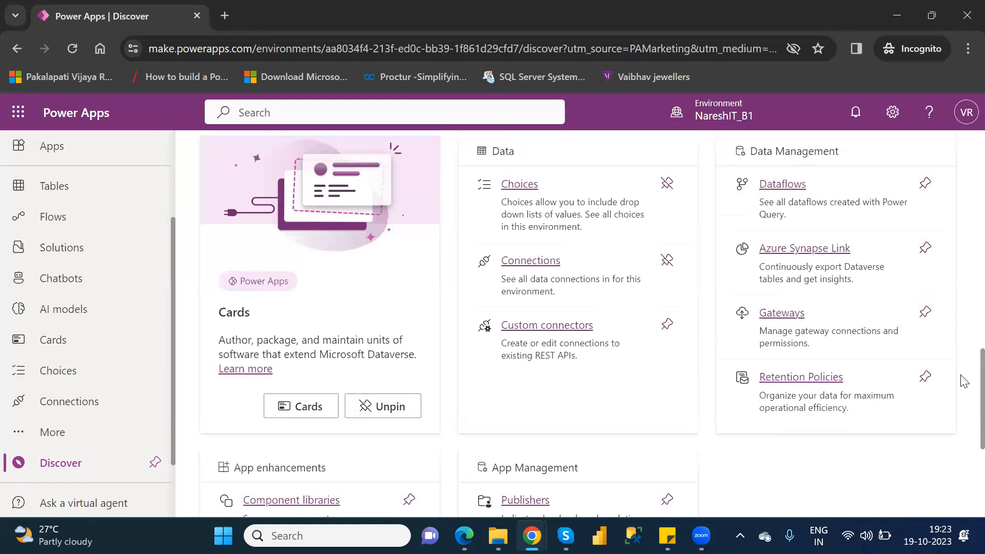
pyautogui.click(532, 326)
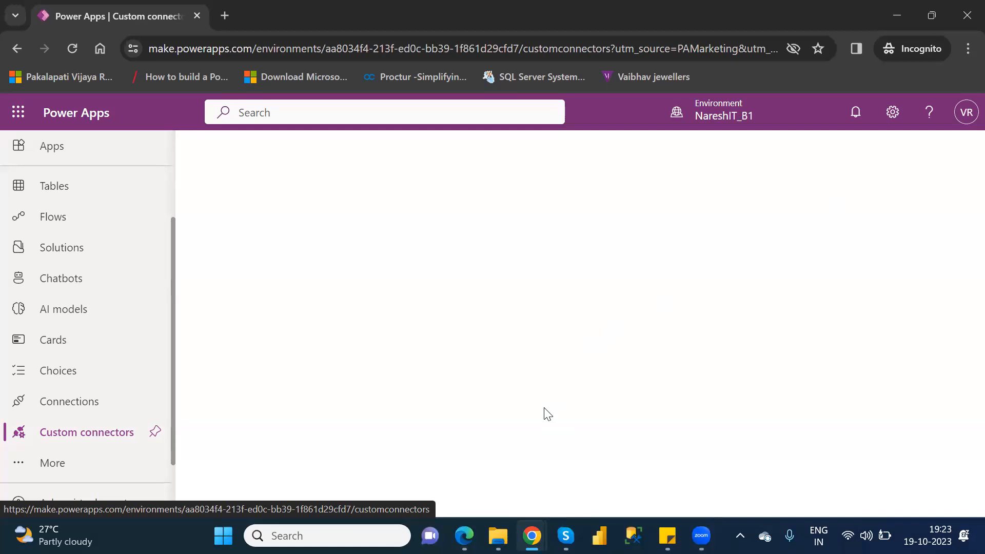
# Switch to Microsoft Edge, find the Power Apps site by searching "powerapps.microsoft.com login", sign in and check which account is active.
pyautogui.click(464, 536)
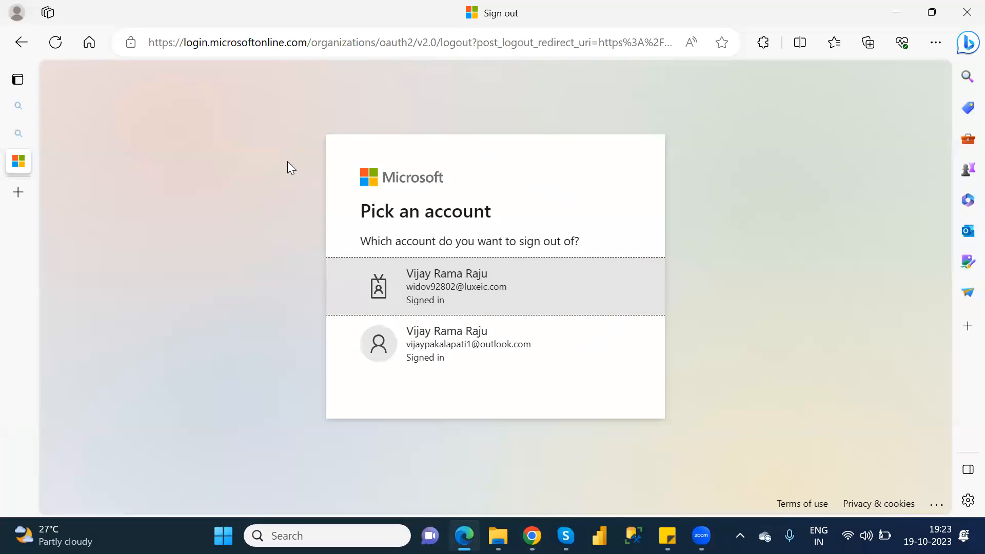
pyautogui.click(332, 50)
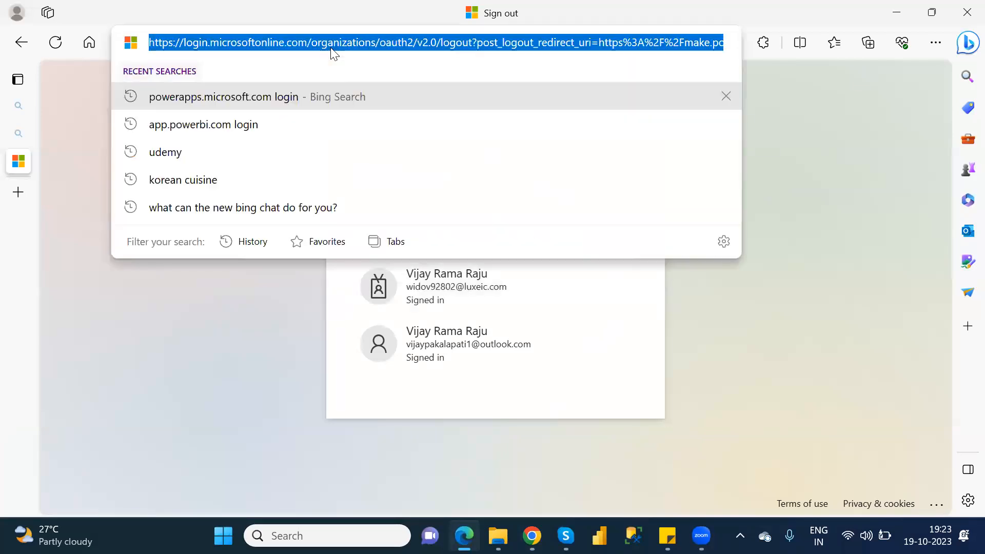
pyautogui.write('powerapps.microsoft.com login')
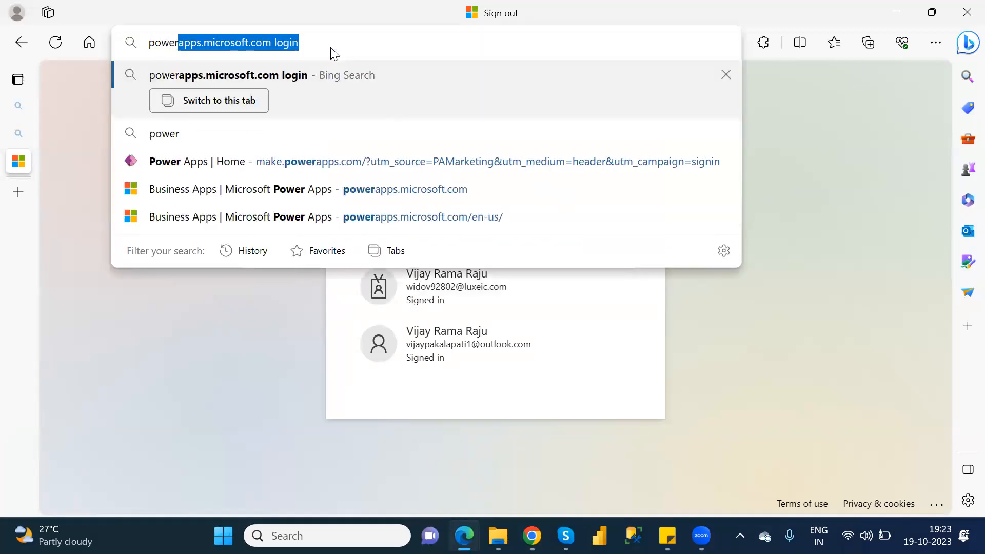
pyautogui.press('Return')
pyautogui.click(287, 227)
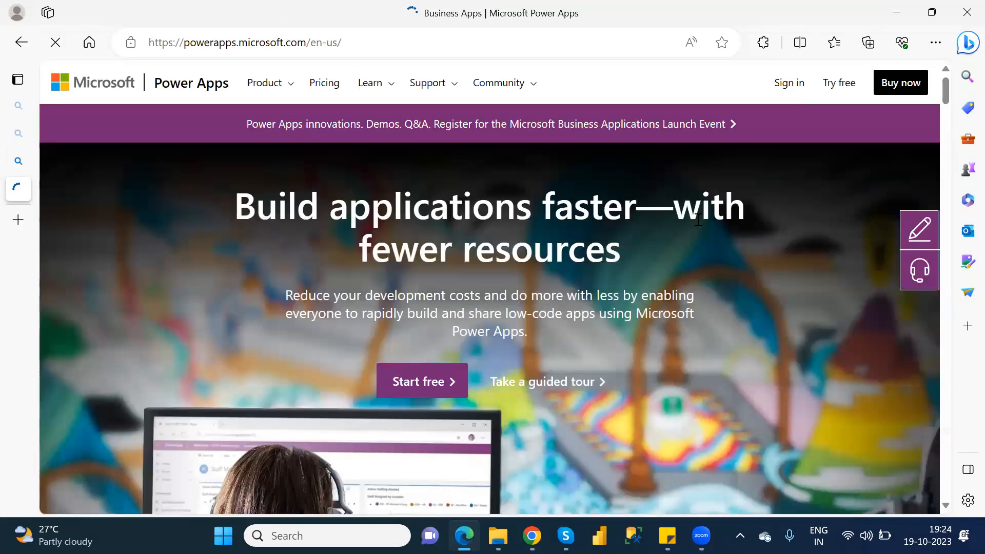
pyautogui.click(787, 100)
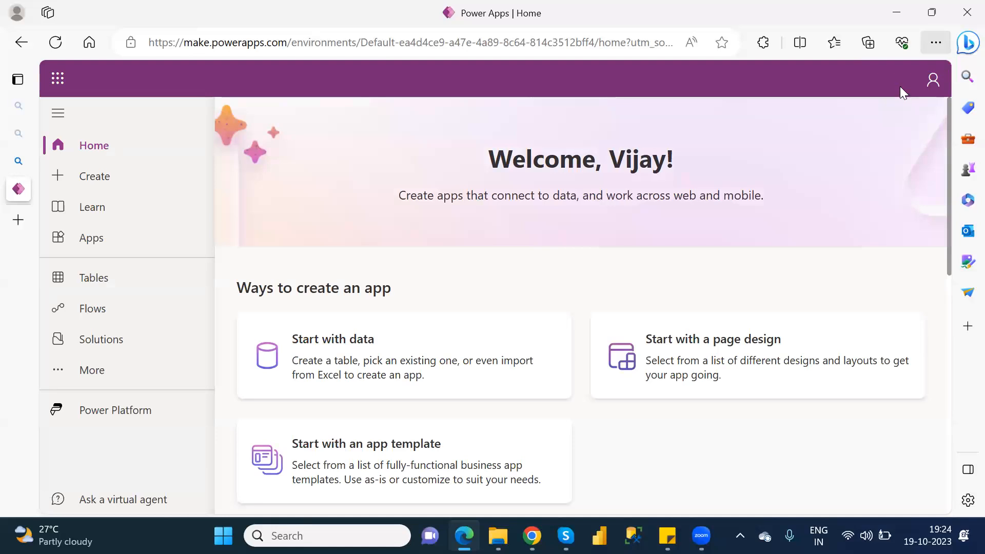
pyautogui.click(930, 79)
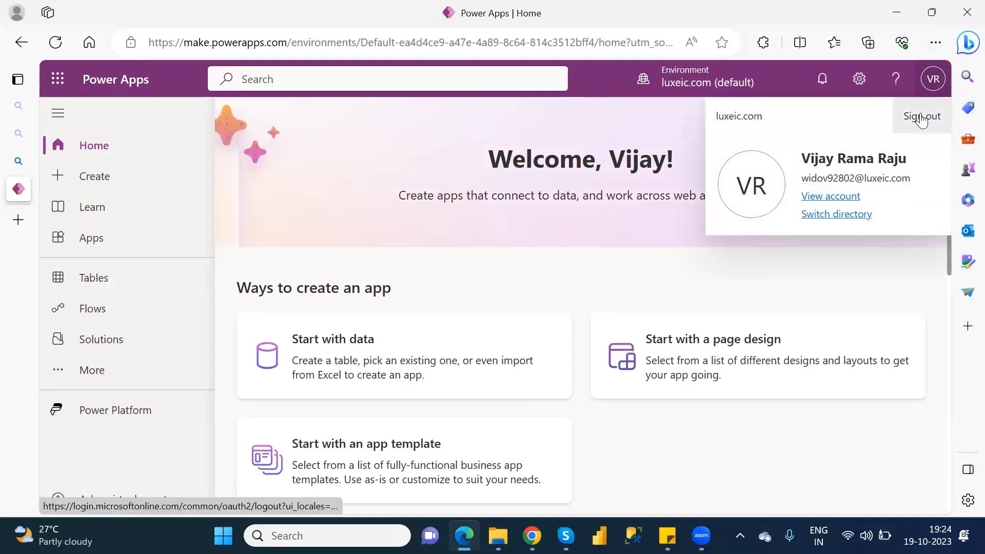
# Open a new InPrivate window, find the Power Apps site by searching "powerapps.microsoft.com login" and start signing in.
pyautogui.click(932, 45)
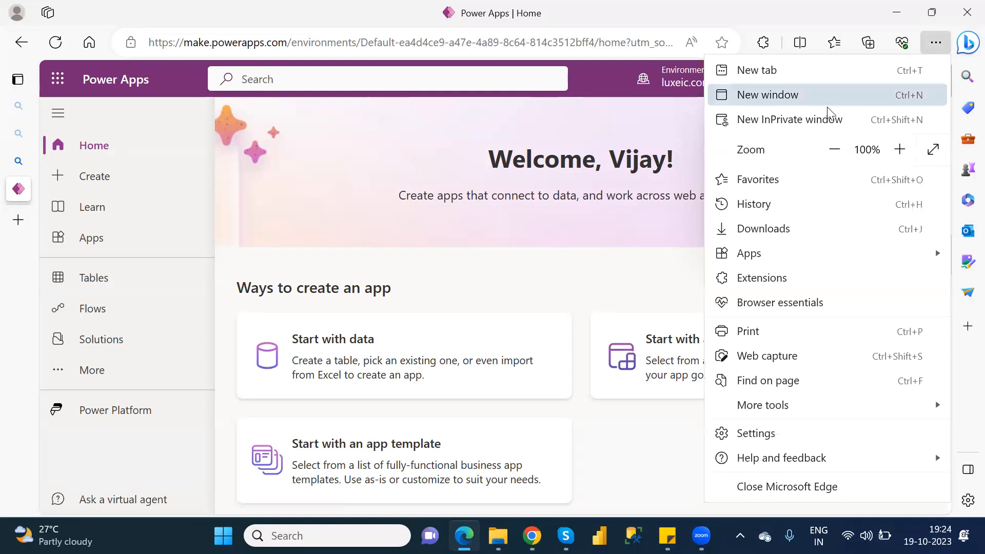
pyautogui.click(821, 121)
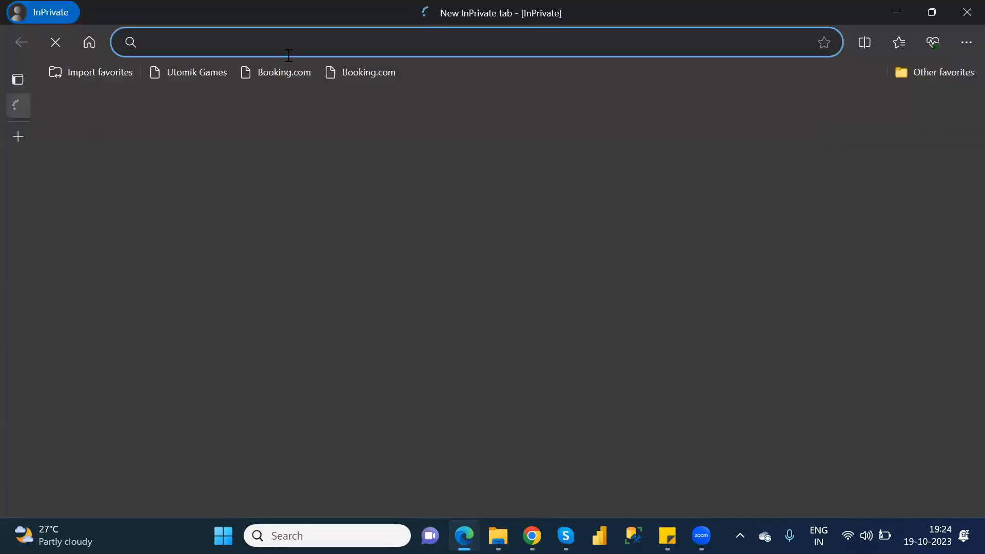
pyautogui.write('powe')
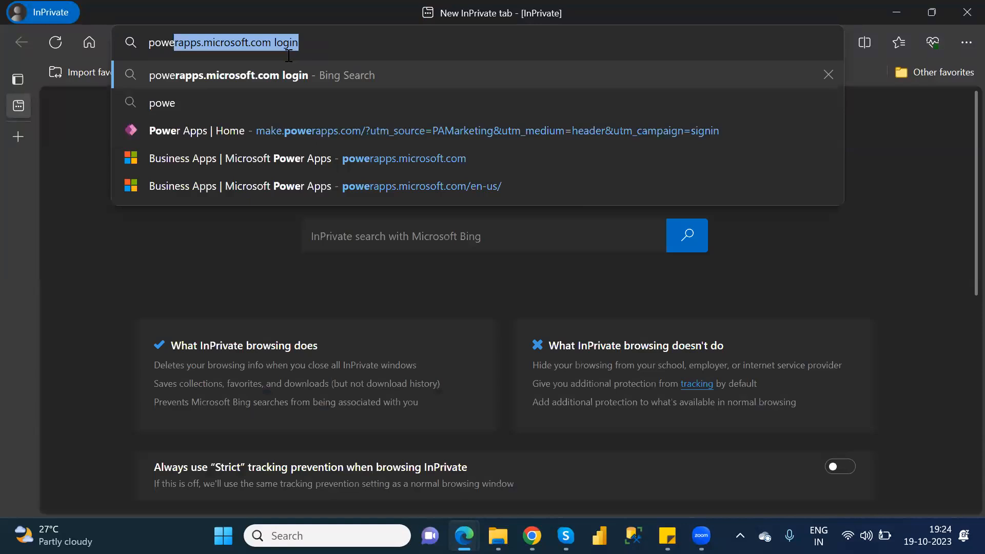
pyautogui.press('Return')
pyautogui.click(299, 232)
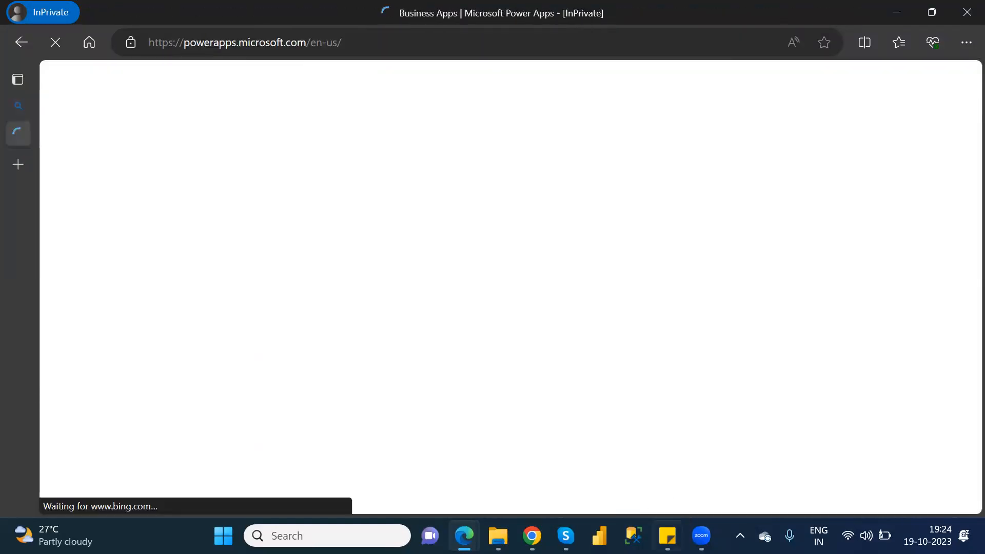
pyautogui.moveTo(668, 535)
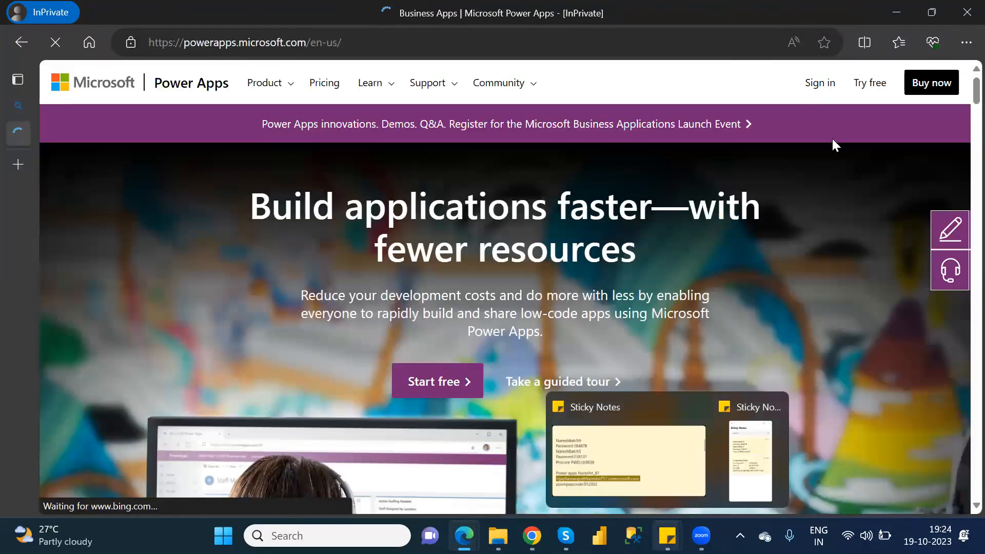
pyautogui.click(813, 84)
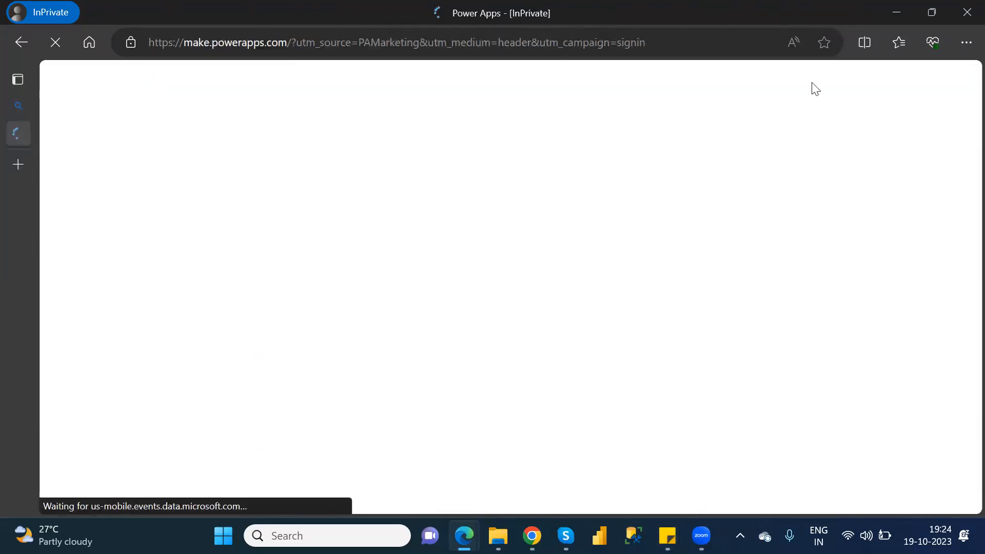
# Bring up the sticky note with the Power Apps account details and submit the account's e-mail on the sign-in page.
pyautogui.moveTo(667, 536)
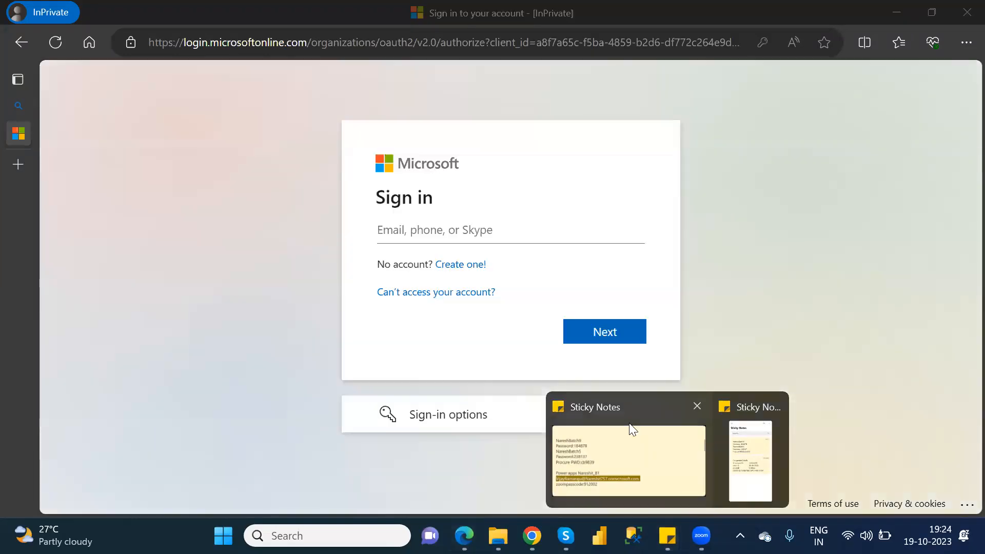
pyautogui.click(631, 431)
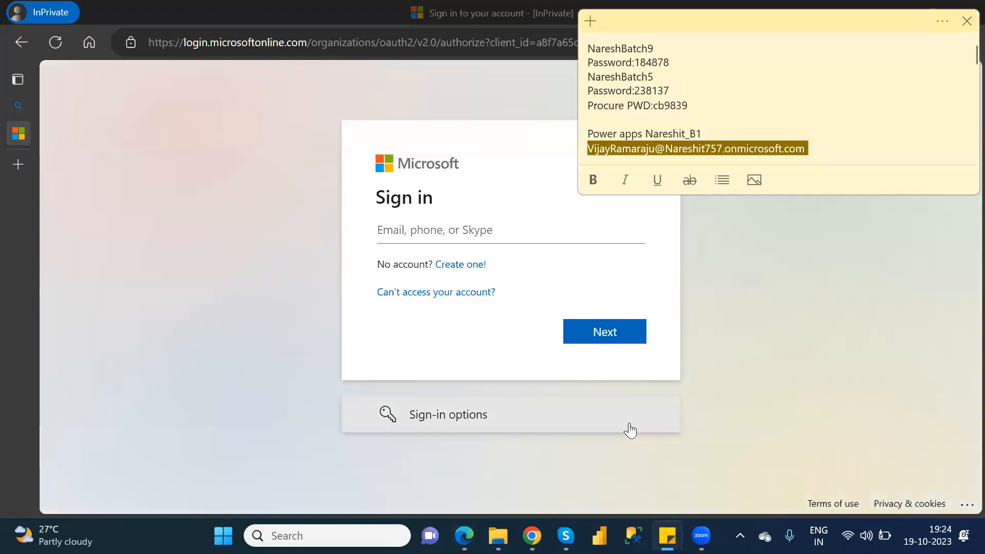
pyautogui.click(467, 234)
pyautogui.hotkey('ctrl', 'v')
pyautogui.hotkey('ctrl', 'a')
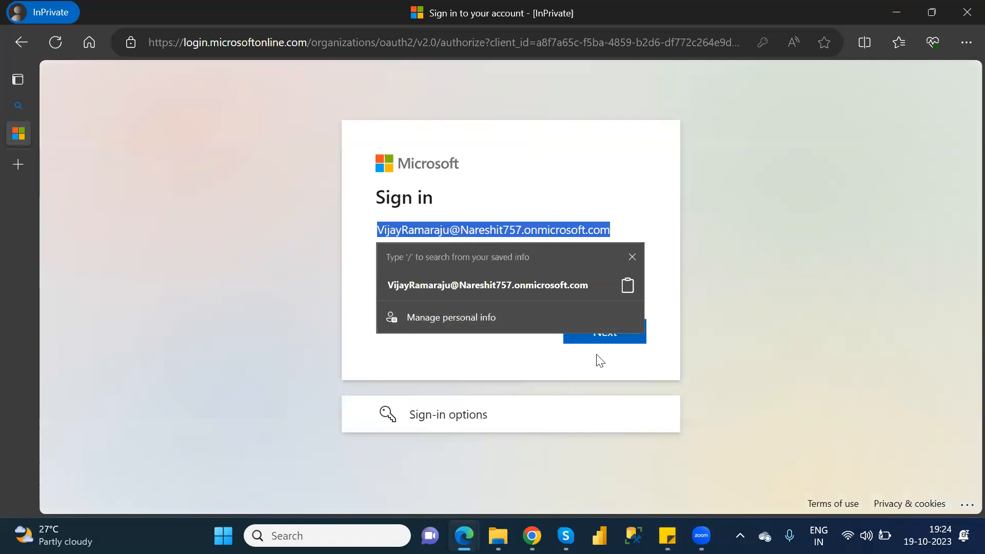
pyautogui.click(616, 340)
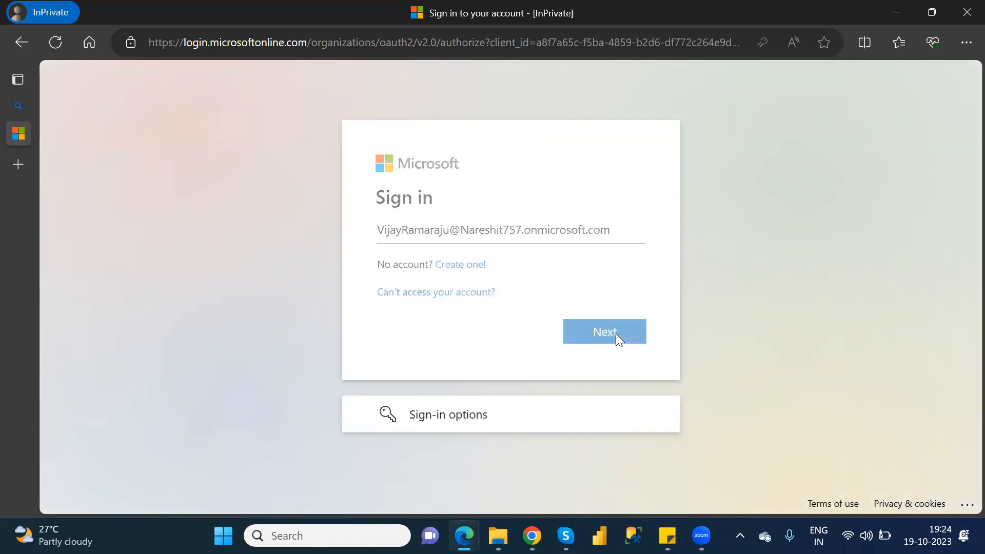
# Enter the account password and complete the sign-in to Power Apps.
pyautogui.write('••••••••••')
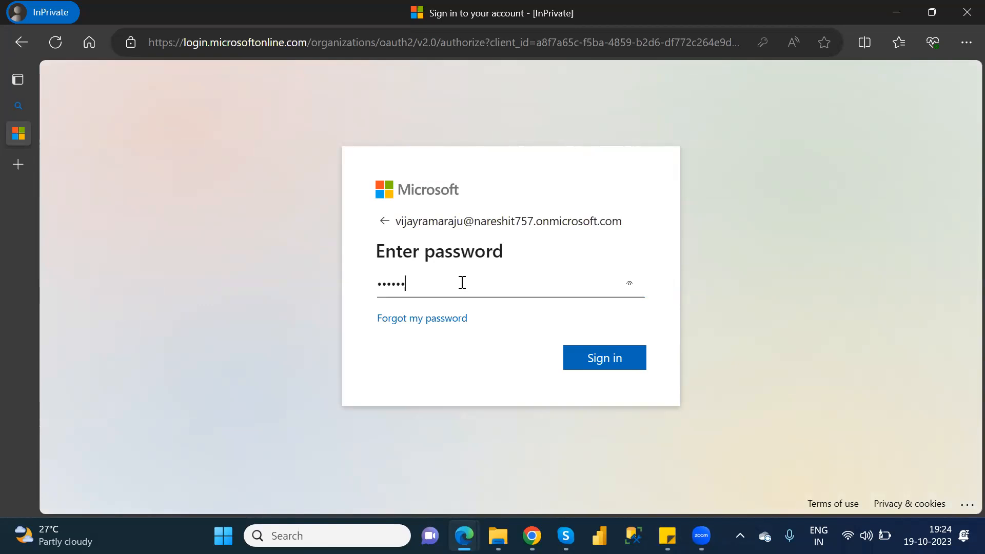
pyautogui.write('••')
pyautogui.press('Return')
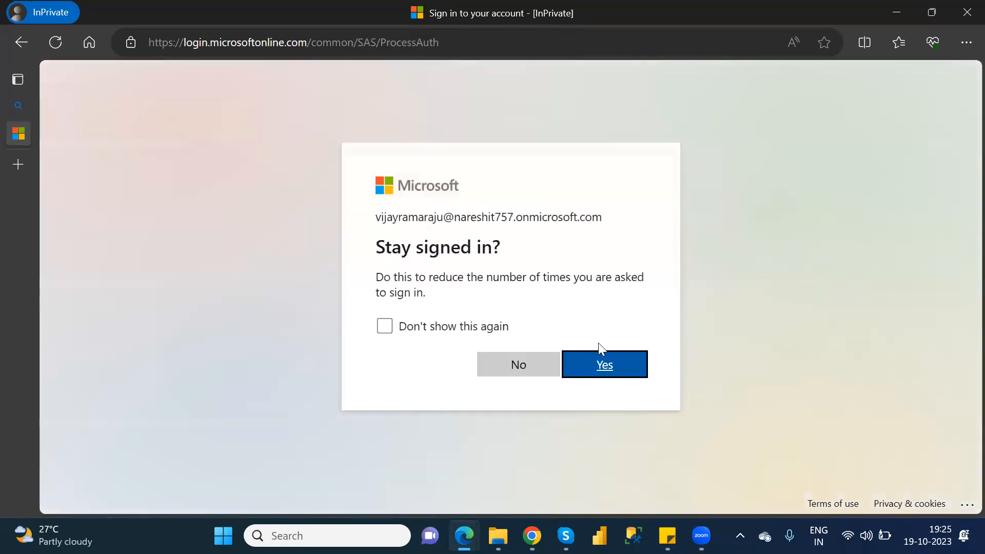
pyautogui.click(614, 368)
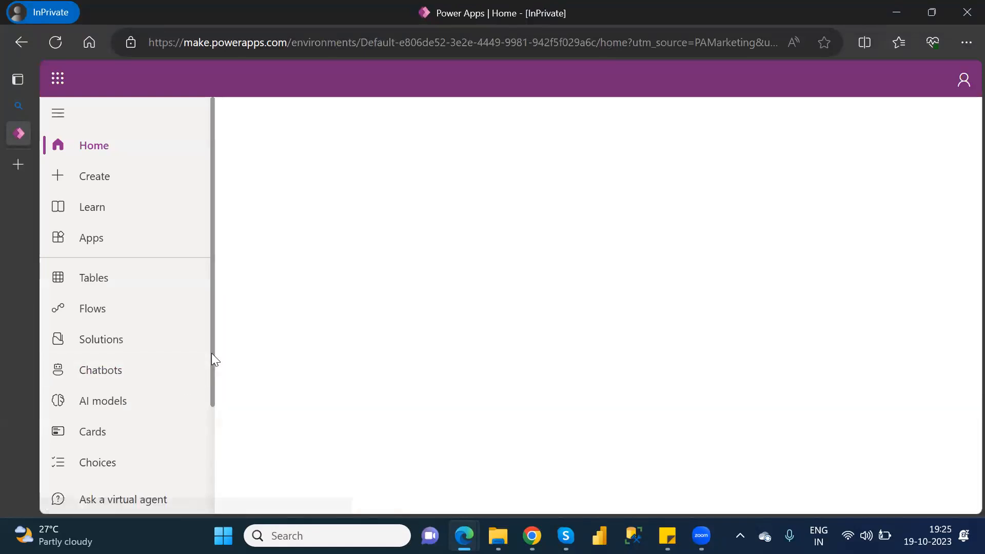
# Open the Discover page with all Power Apps features in the Nareshit (default) environment and browse to its Data section.
pyautogui.scroll(-2, 214, 410)
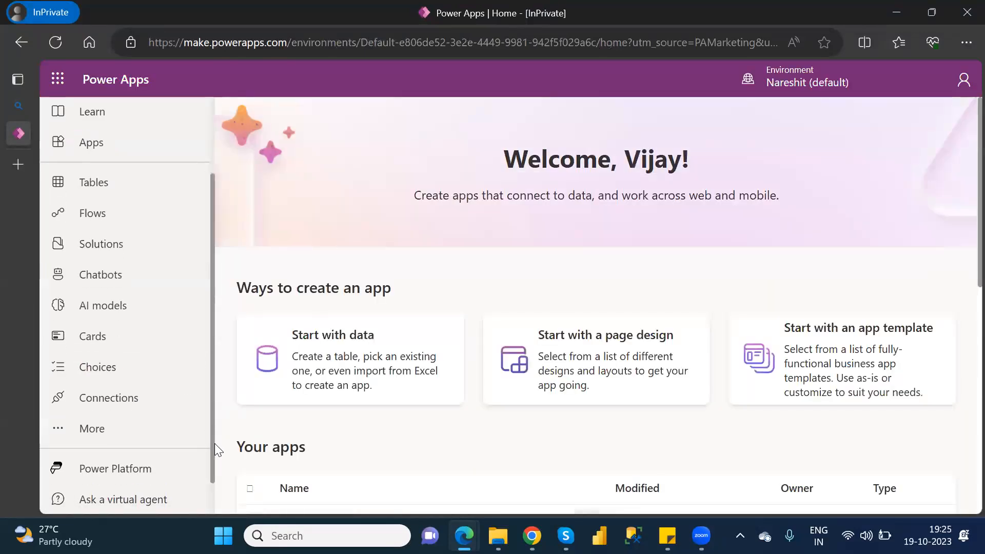
pyautogui.click(92, 429)
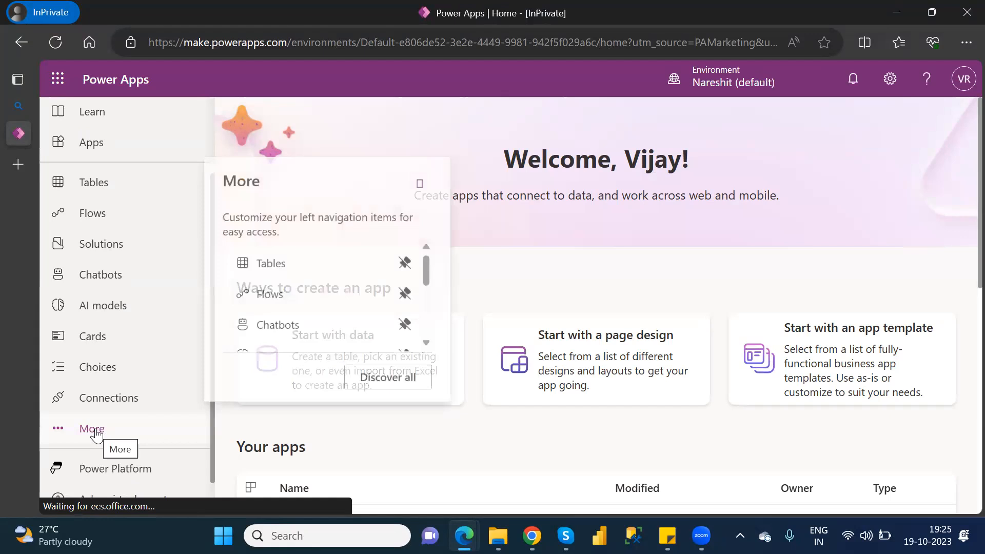
pyautogui.click(406, 376)
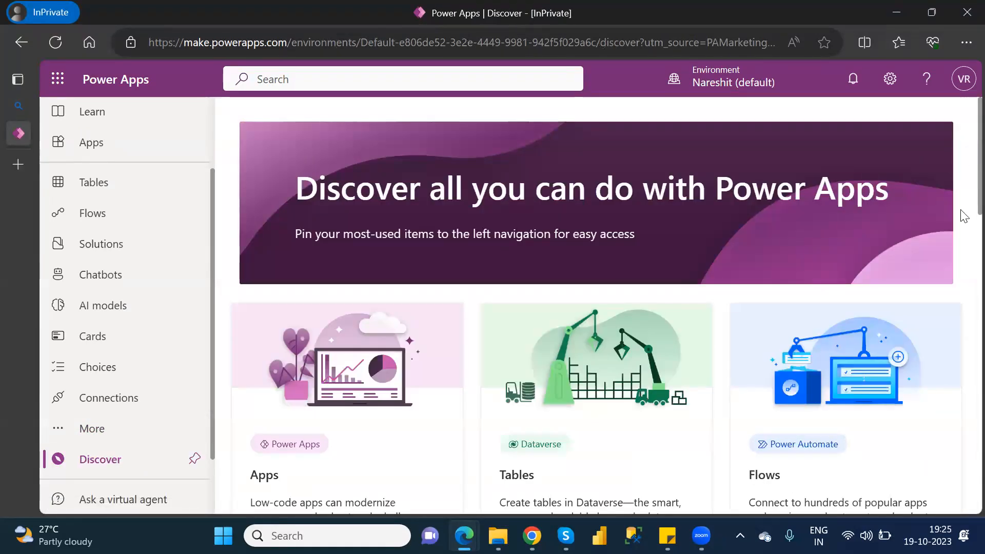
pyautogui.scroll(-5, 962, 236)
pyautogui.scroll(-10, 963, 261)
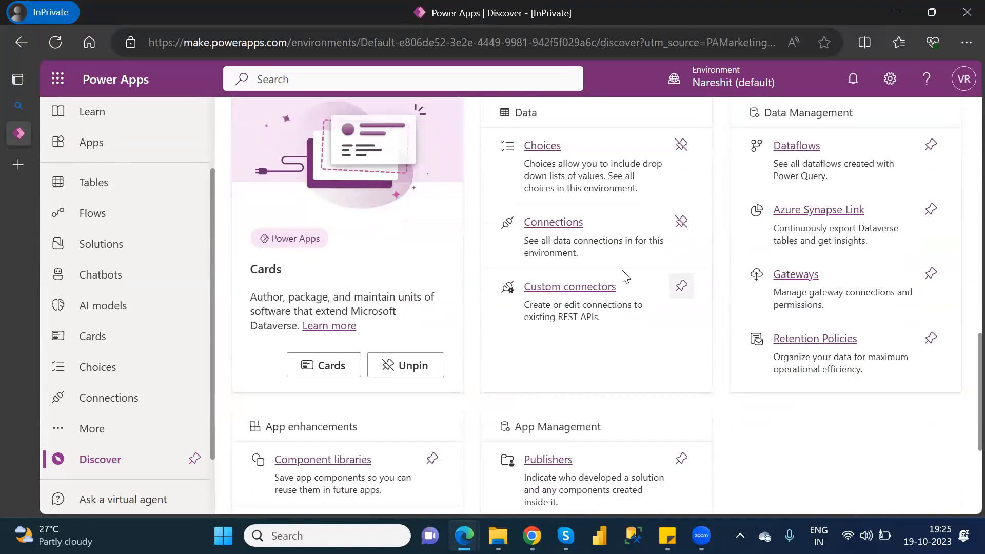
# Open Custom connectors from the Data section and show the creation options for a new custom connector.
pyautogui.click(572, 286)
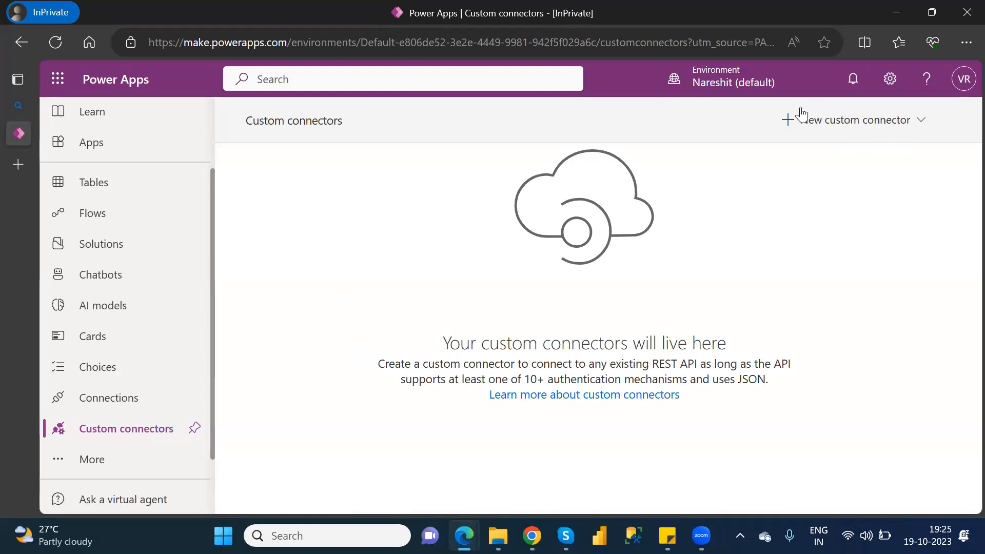
pyautogui.click(914, 133)
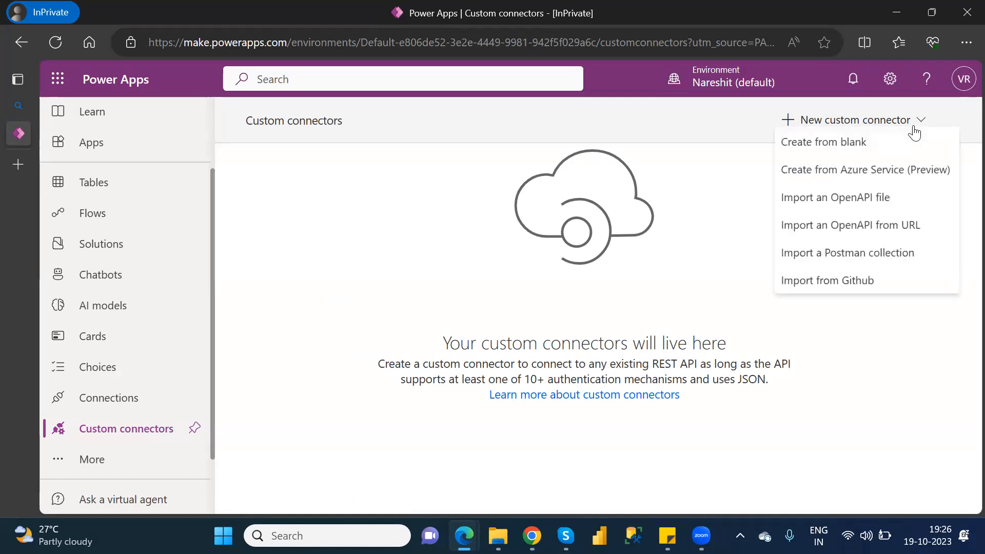
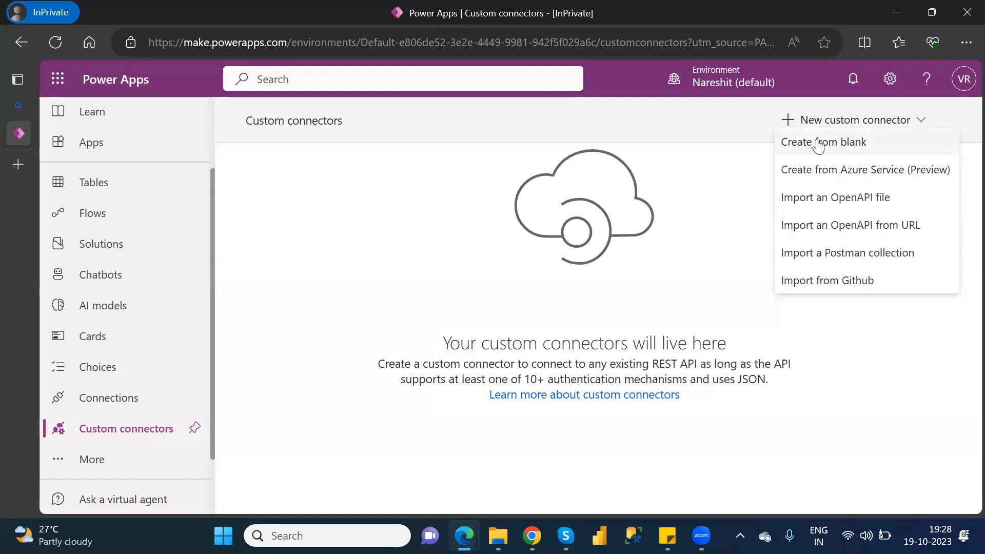
# Create a new custom connector from blank with the name WeatherAPI.
pyautogui.click(818, 146)
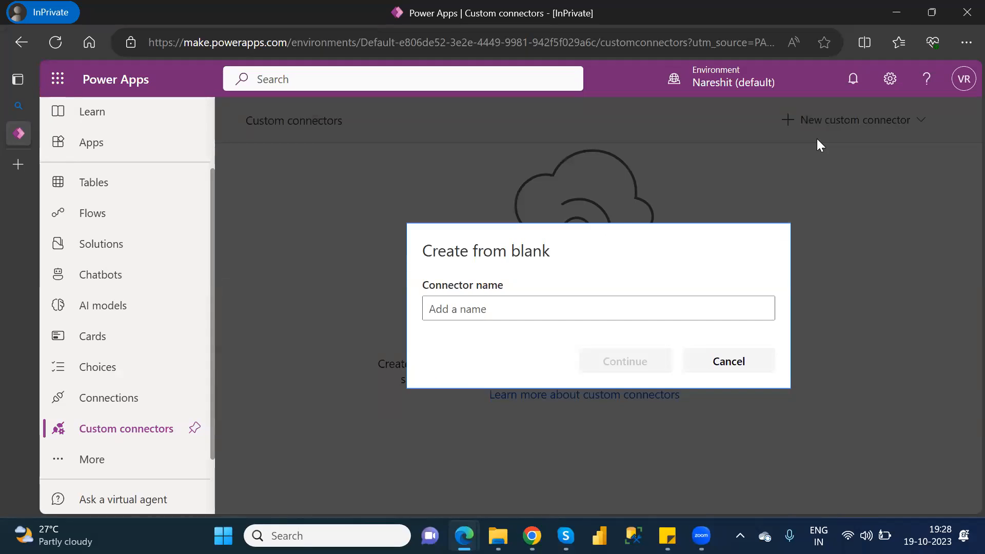
pyautogui.click(573, 313)
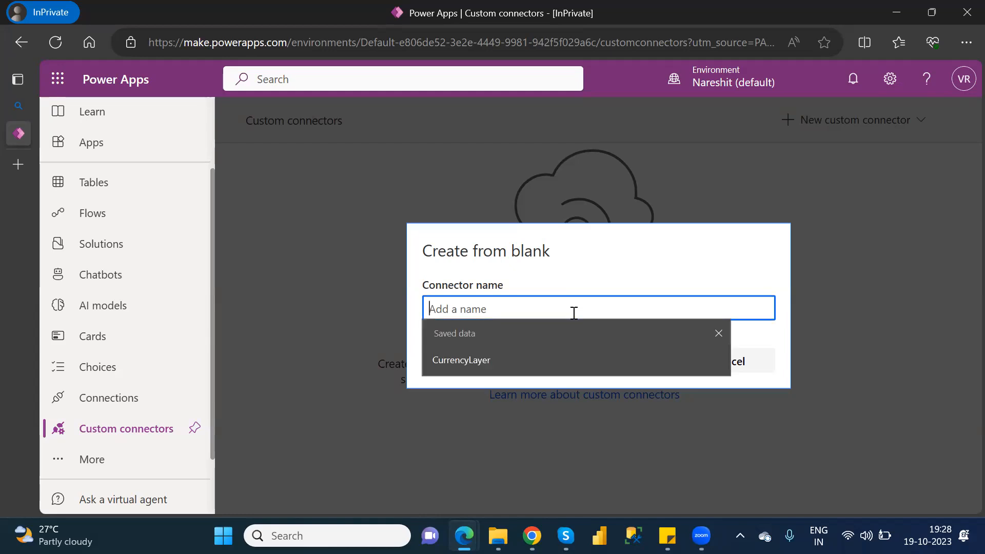
pyautogui.write('W')
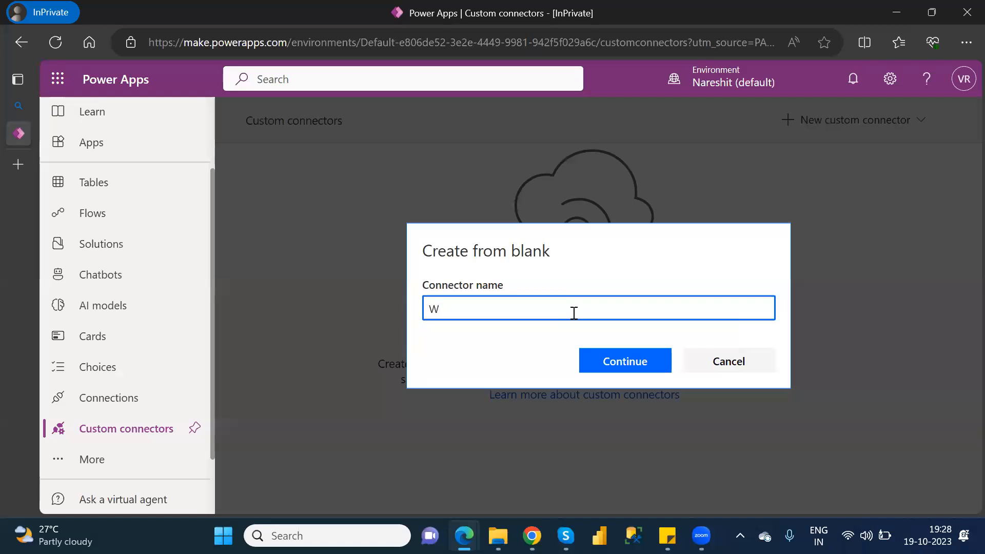
pyautogui.write('eath')
pyautogui.write('erAP')
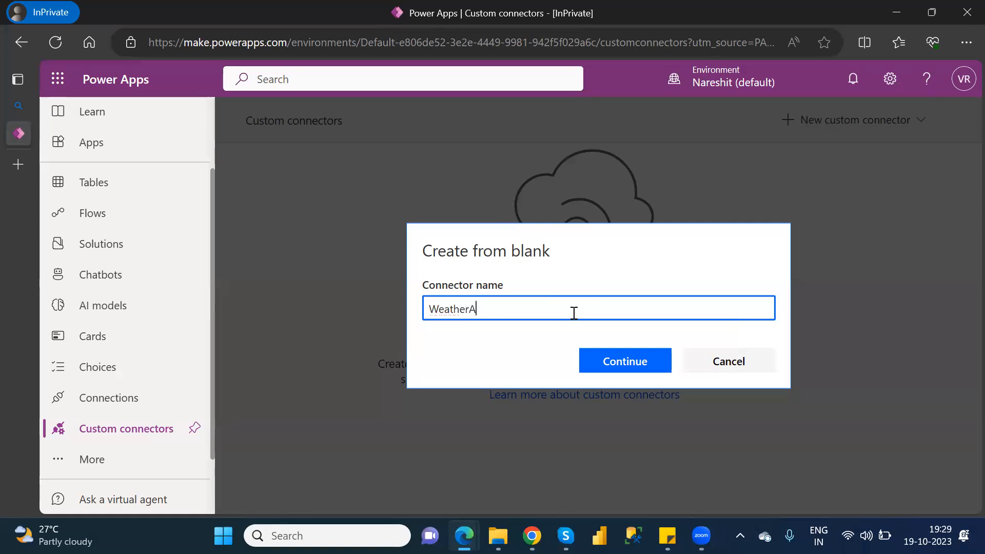
pyautogui.write('I')
pyautogui.click(633, 362)
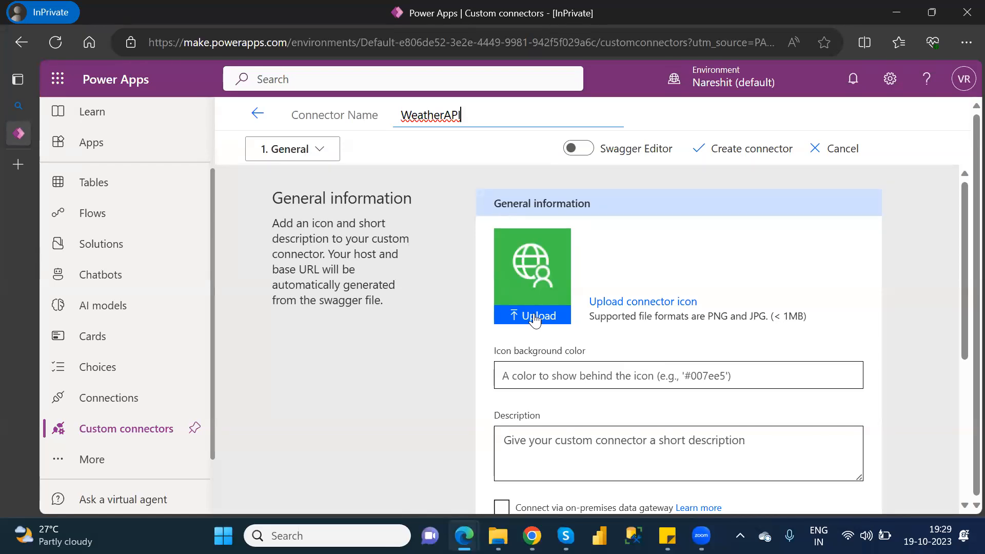
# Switch to the Chrome window with the Zoom launch page and search the web for google.
pyautogui.moveTo(533, 536)
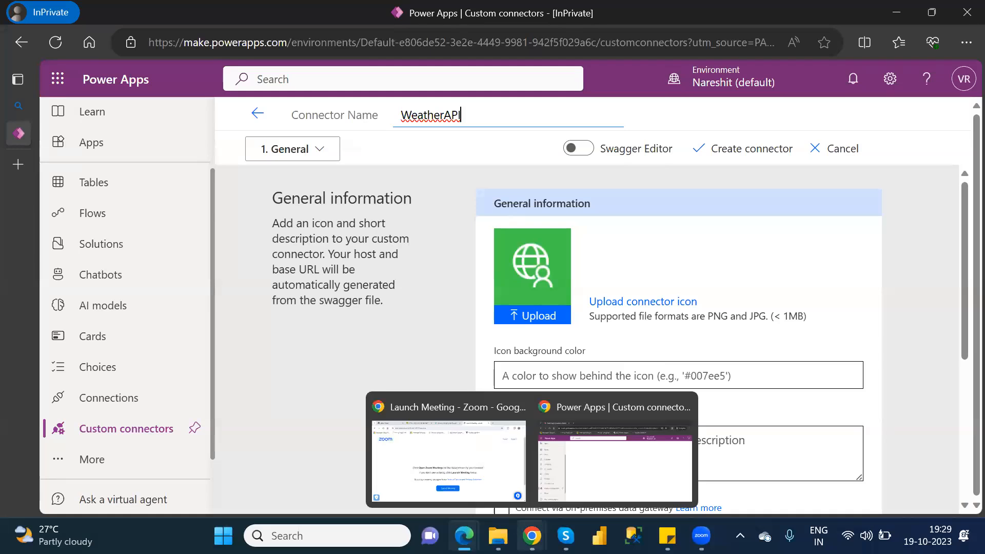
pyautogui.click(470, 459)
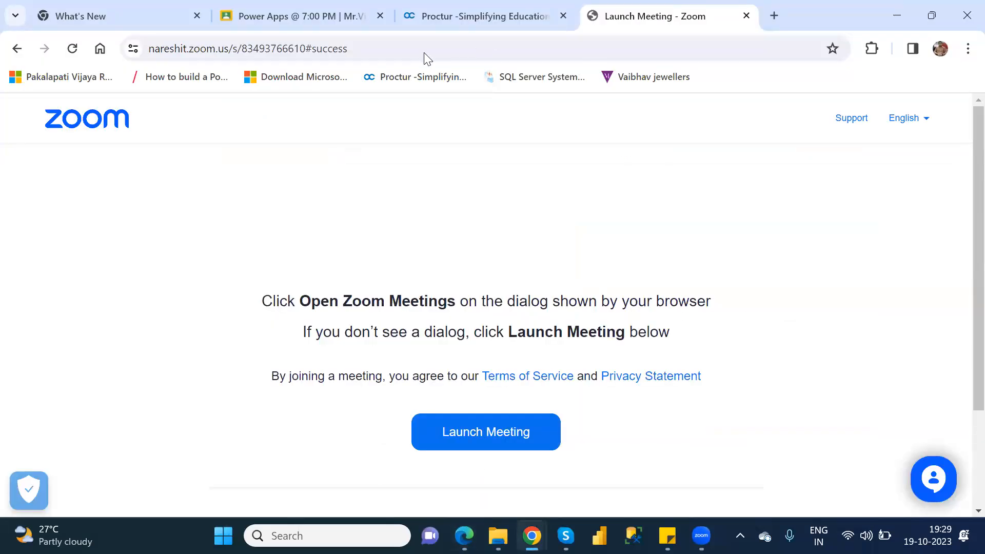
pyautogui.click(670, 62)
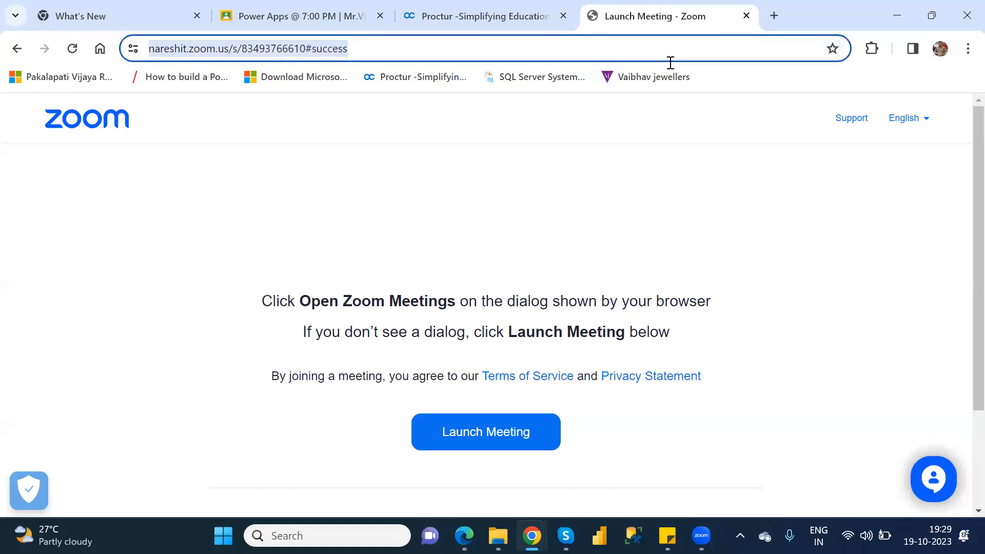
pyautogui.write('go')
pyautogui.press('Return')
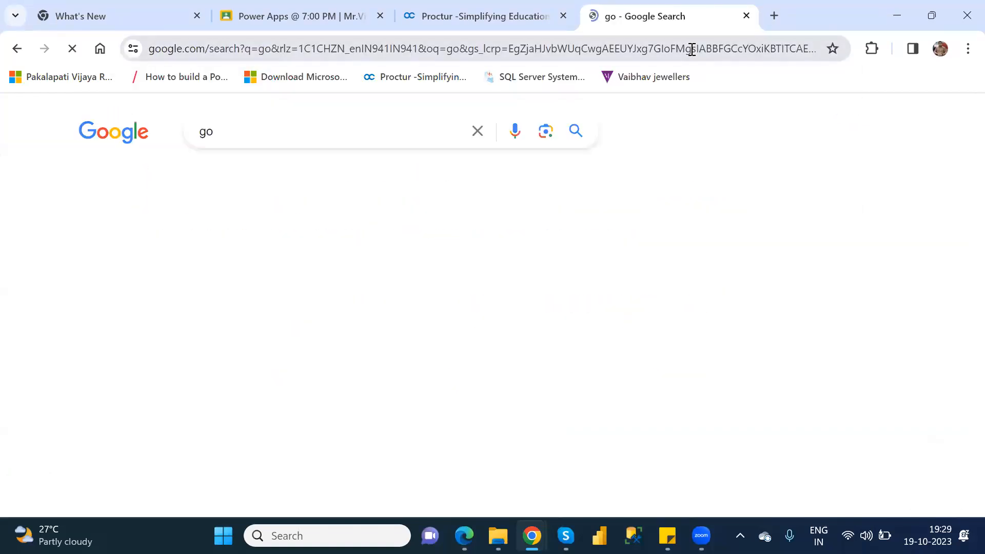
pyautogui.click(406, 53)
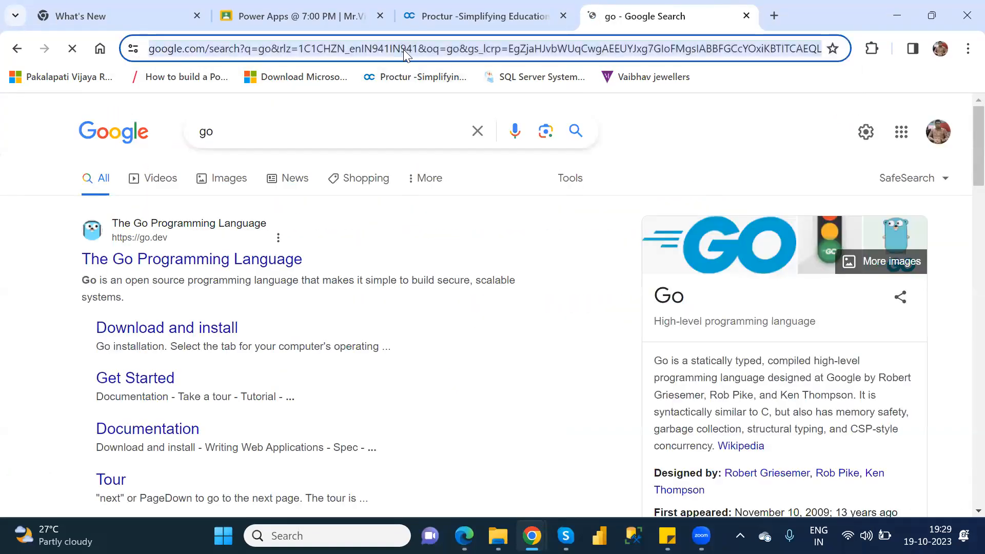
pyautogui.write('goo')
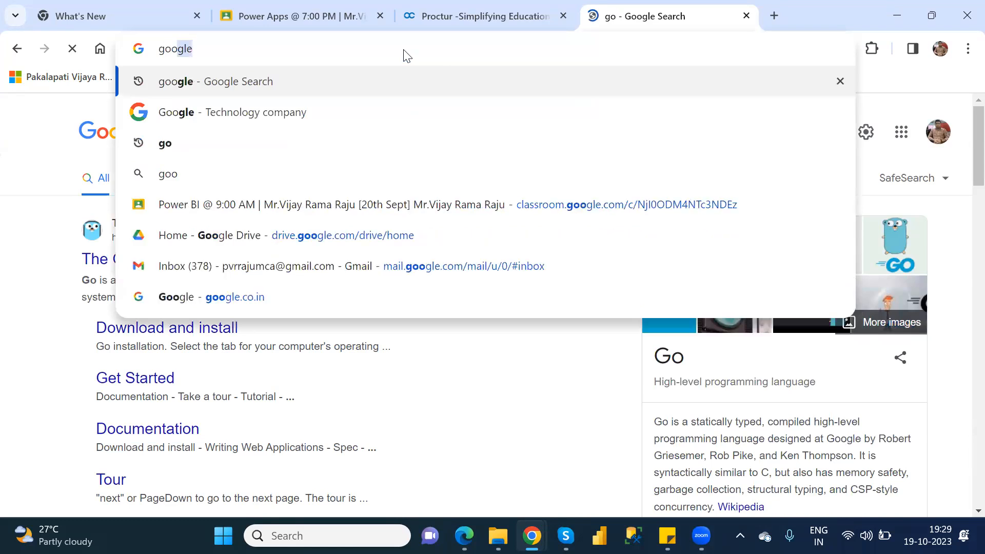
pyautogui.press('Return')
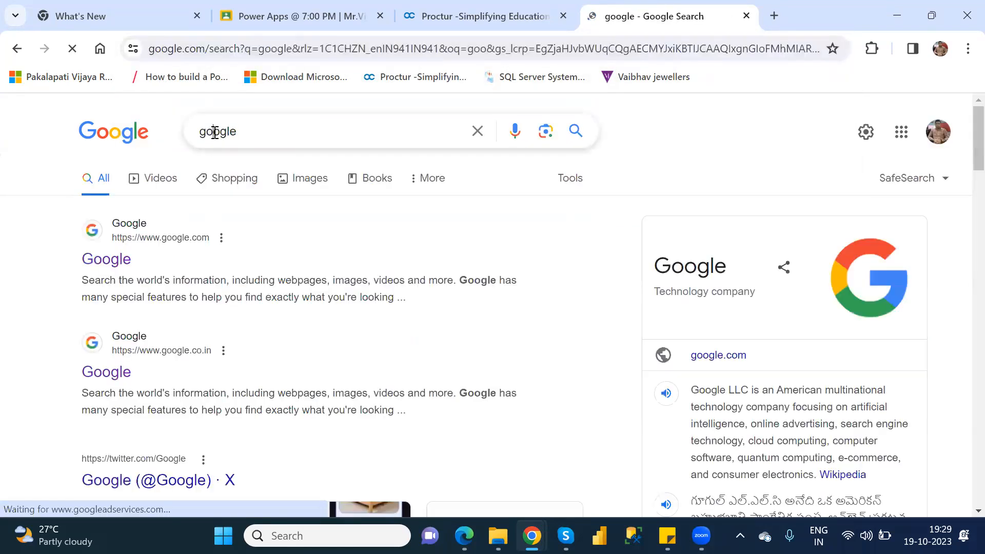
# Search Google for weather.
pyautogui.doubleClick(215, 132)
pyautogui.write('weath')
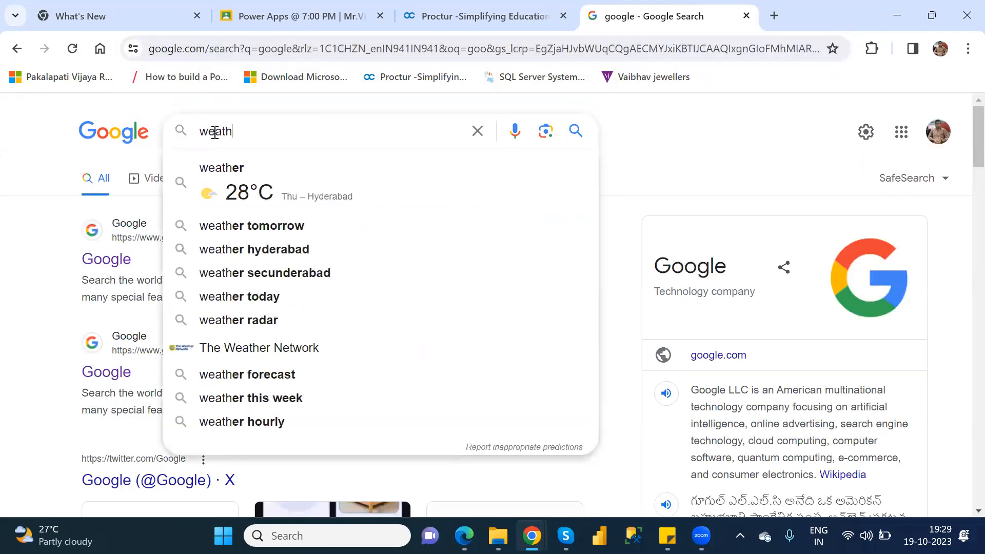
pyautogui.press('Up')
pyautogui.press('BackSpace')
pyautogui.press('BackSpace')
pyautogui.press('BackSpace')
pyautogui.press('BackSpace')
pyautogui.press('BackSpace')
pyautogui.press('BackSpace')
pyautogui.press('BackSpace')
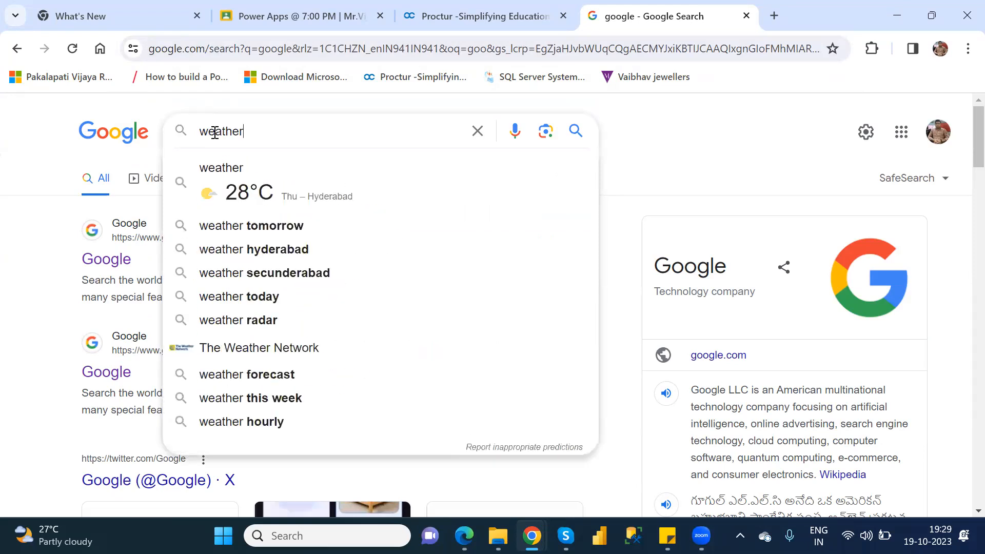
pyautogui.press('Return')
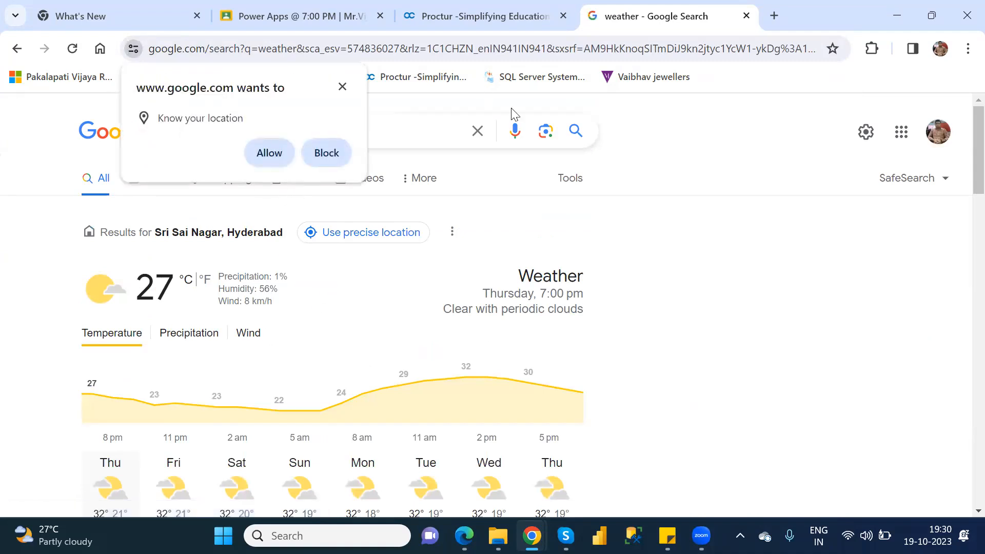
# Dismiss the location request, extend the Google search to "weather image", and show only image results.
pyautogui.click(419, 127)
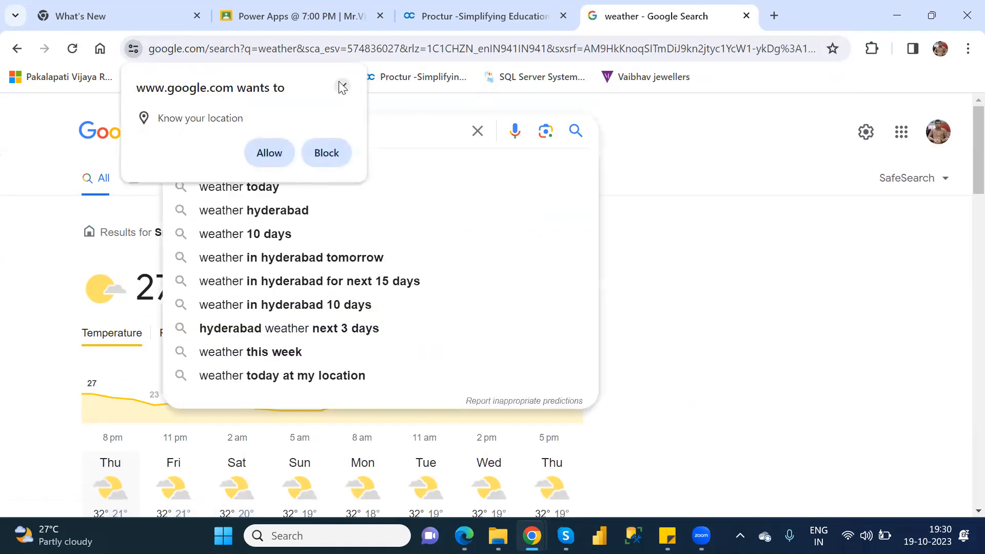
pyautogui.click(342, 86)
pyautogui.write('ima')
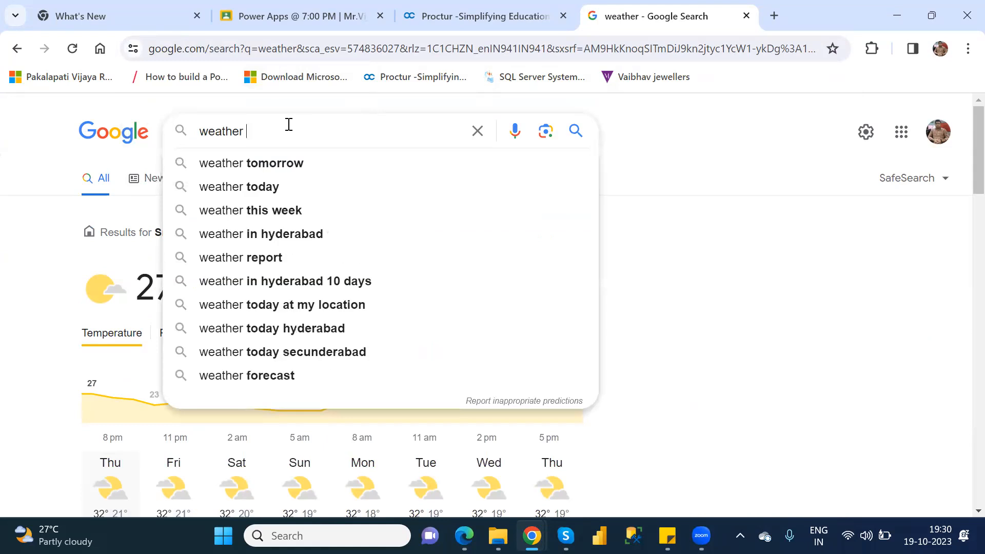
pyautogui.write('ge')
pyautogui.press('Return')
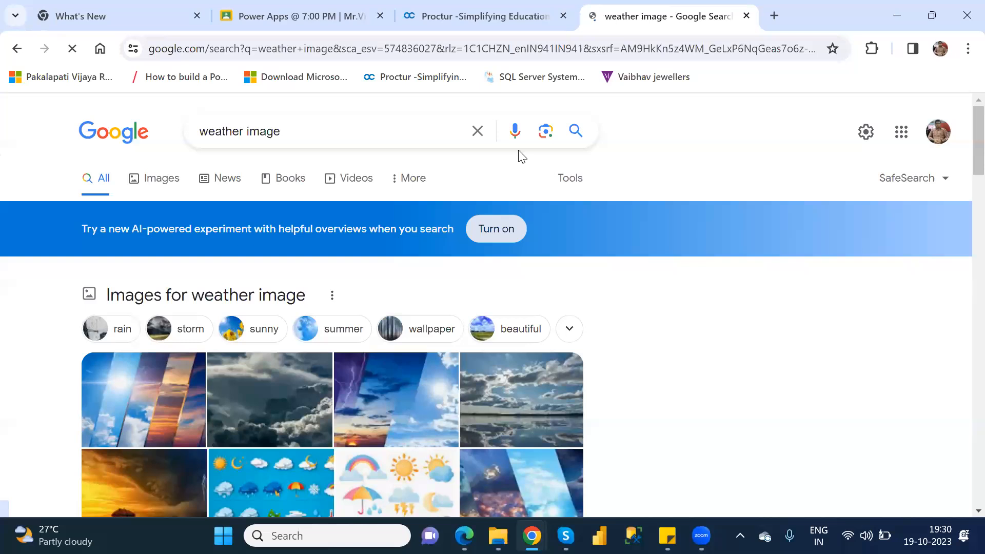
pyautogui.click(157, 180)
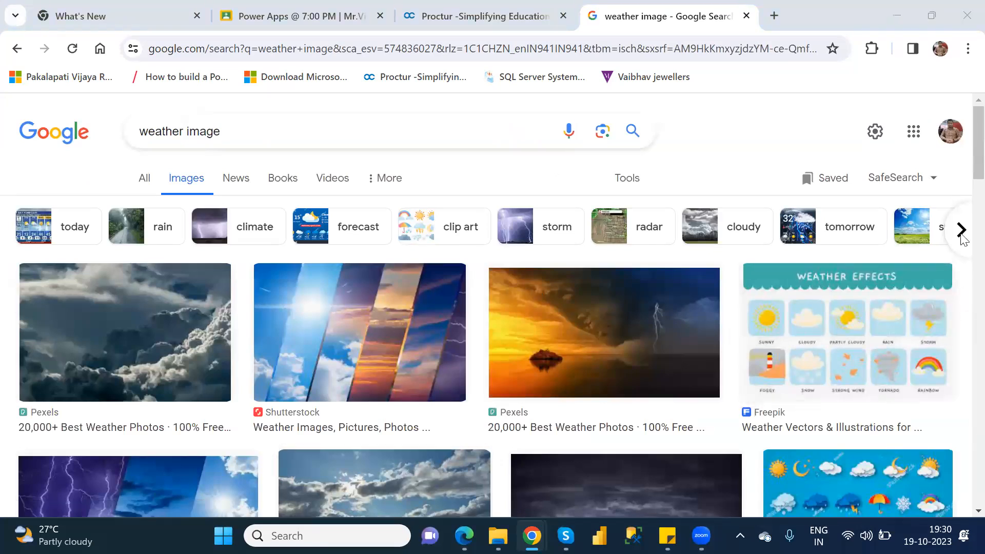
# Find the Freepik weather clipart with rainbow, sun and umbrella among the image results and open its preview.
pyautogui.scroll(-3, 963, 194)
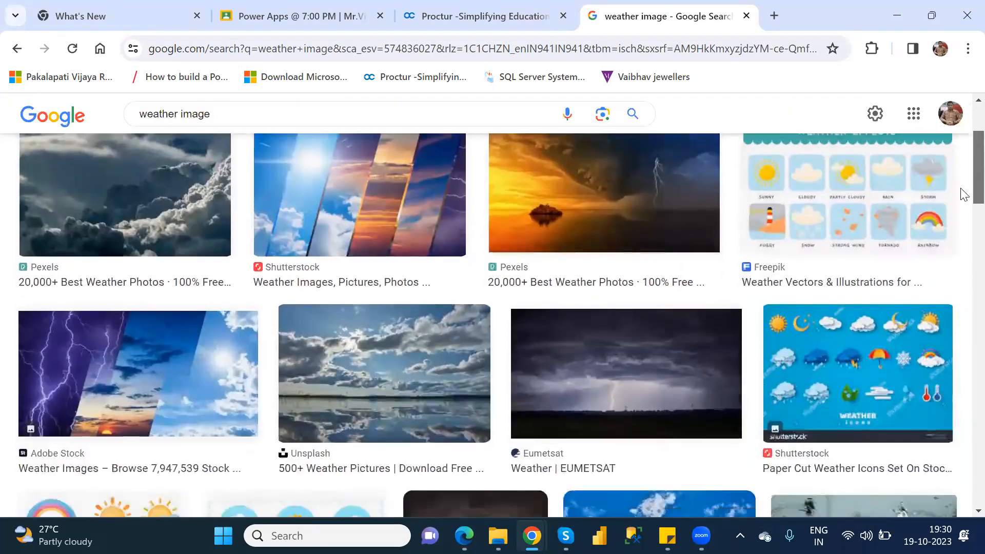
pyautogui.scroll(-1, 964, 194)
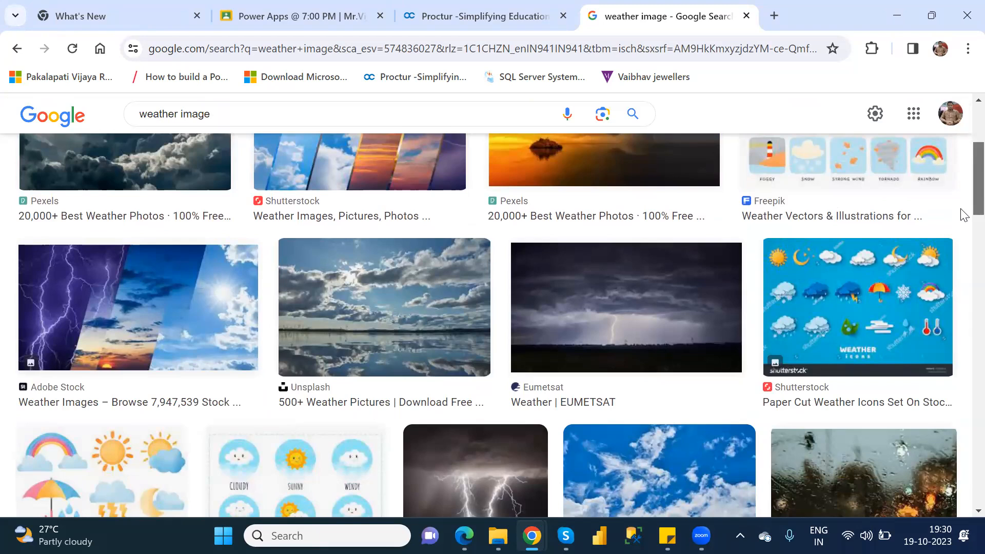
pyautogui.scroll(-4, 962, 210)
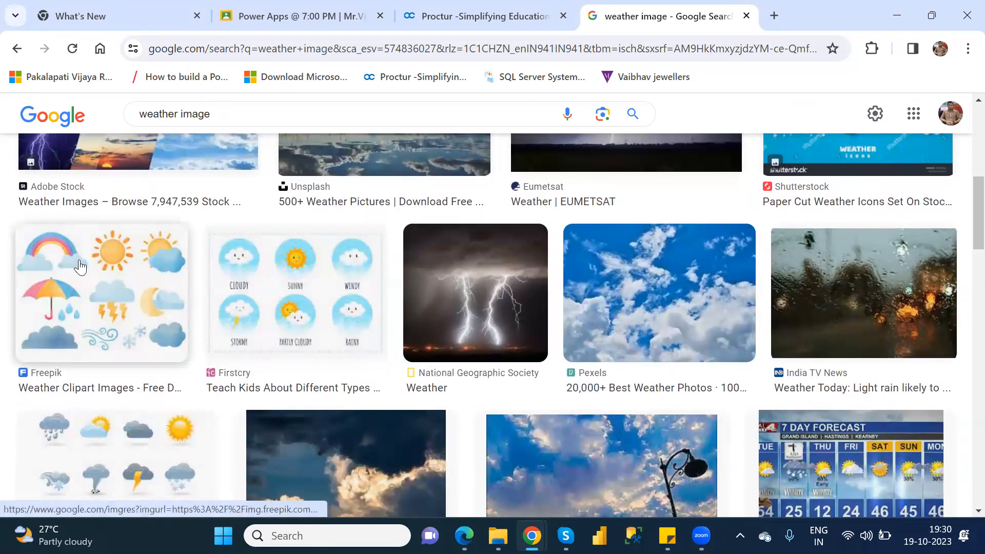
pyautogui.click(80, 266)
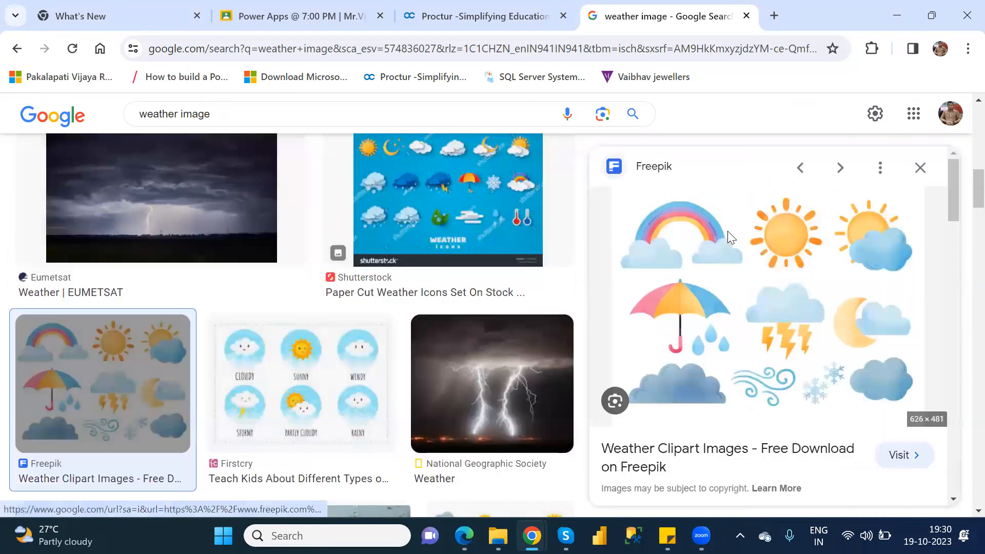
# Save the previewed weather clipart image to the Downloads folder with the file name shortened to watercolor.
pyautogui.rightClick(729, 235)
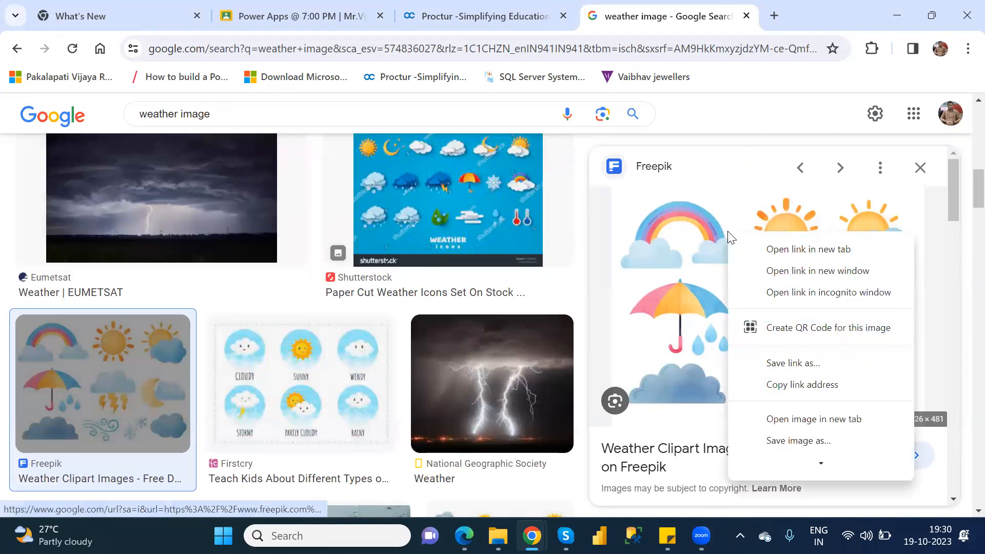
pyautogui.click(806, 442)
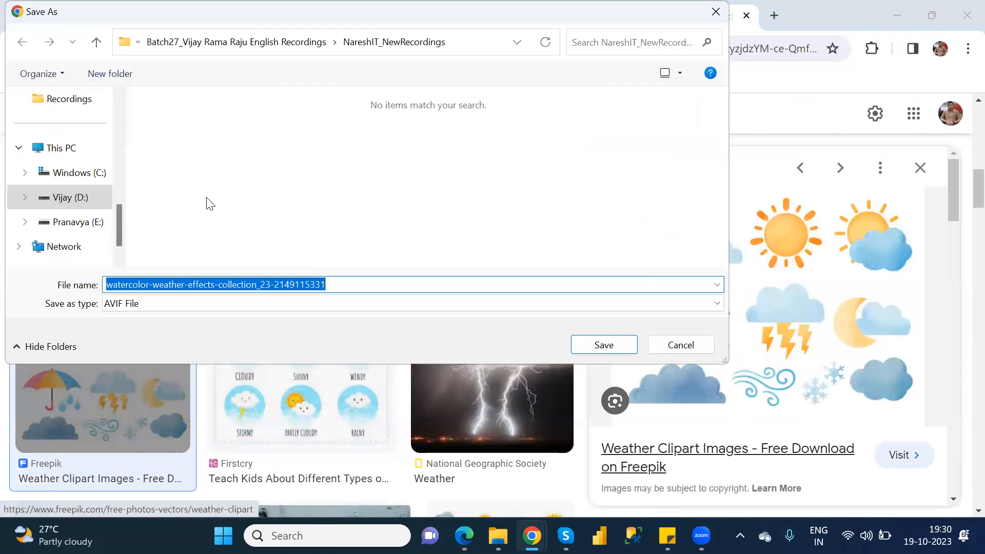
pyautogui.scroll(2, 117, 101)
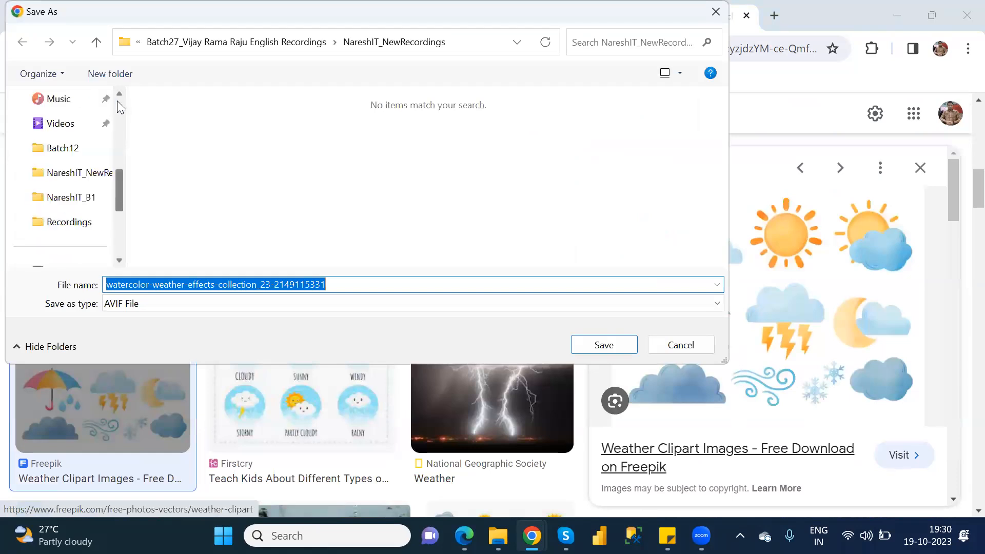
pyautogui.scroll(3, 117, 100)
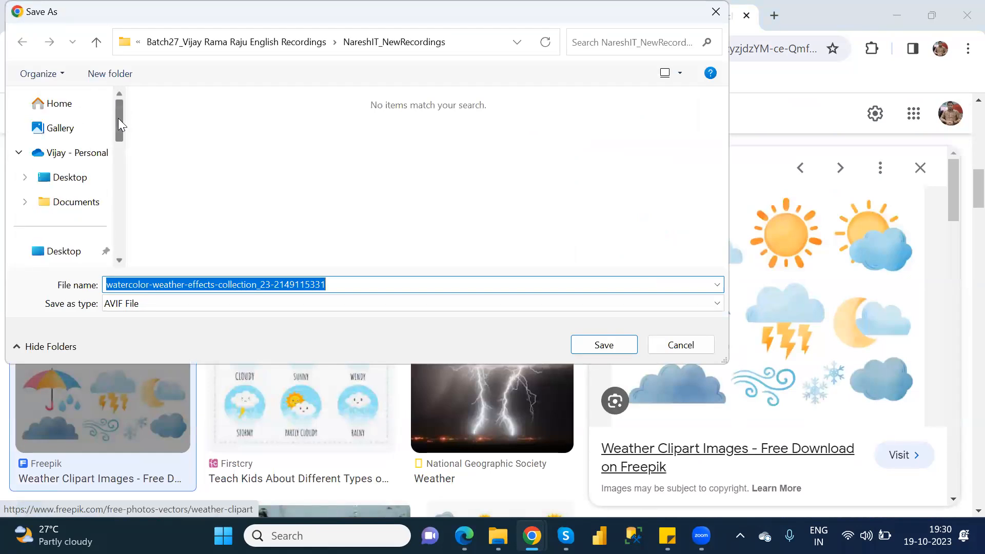
pyautogui.moveTo(118, 129); pyautogui.dragTo(119, 141)
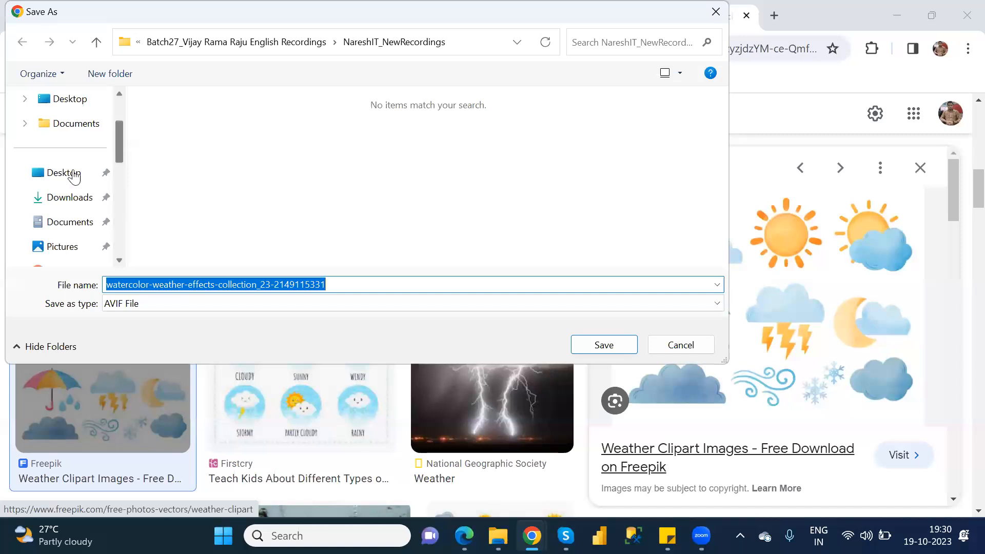
pyautogui.click(56, 202)
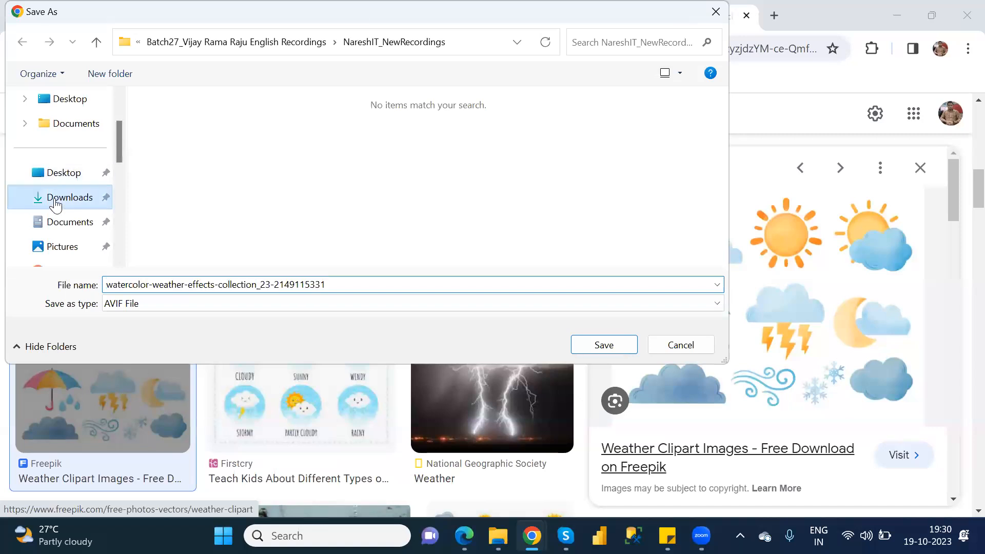
pyautogui.click(341, 287)
pyautogui.moveTo(341, 287); pyautogui.dragTo(149, 290)
pyautogui.press('BackSpace')
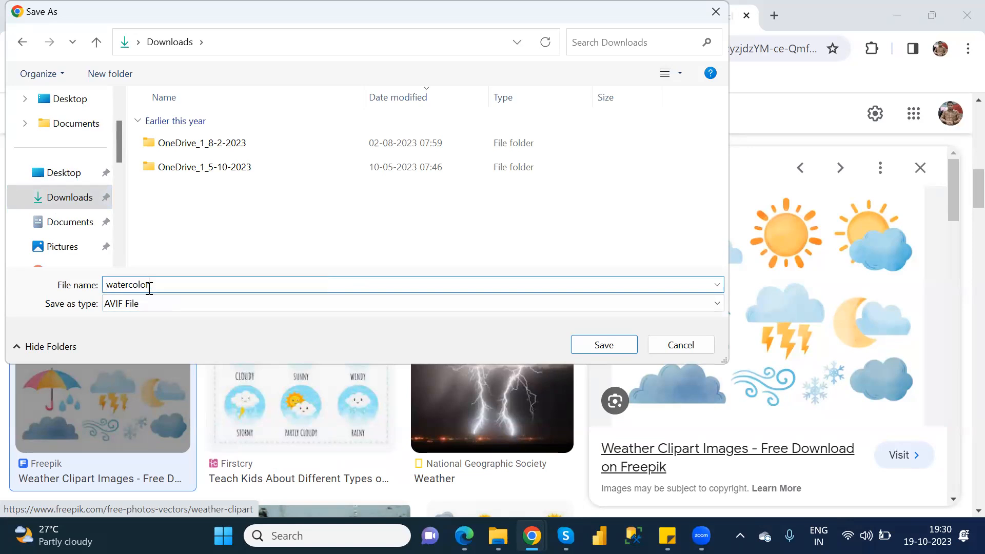
pyautogui.click(602, 345)
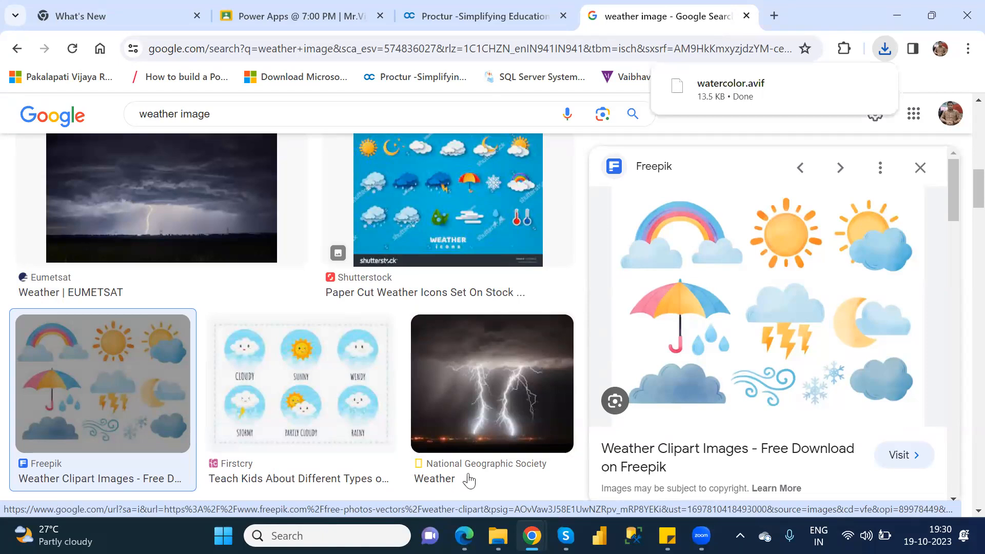
# Switch to the WeatherAPI connector in Power Apps and try to upload watercolor.avif from the Downloads folder as its icon.
pyautogui.moveTo(532, 537)
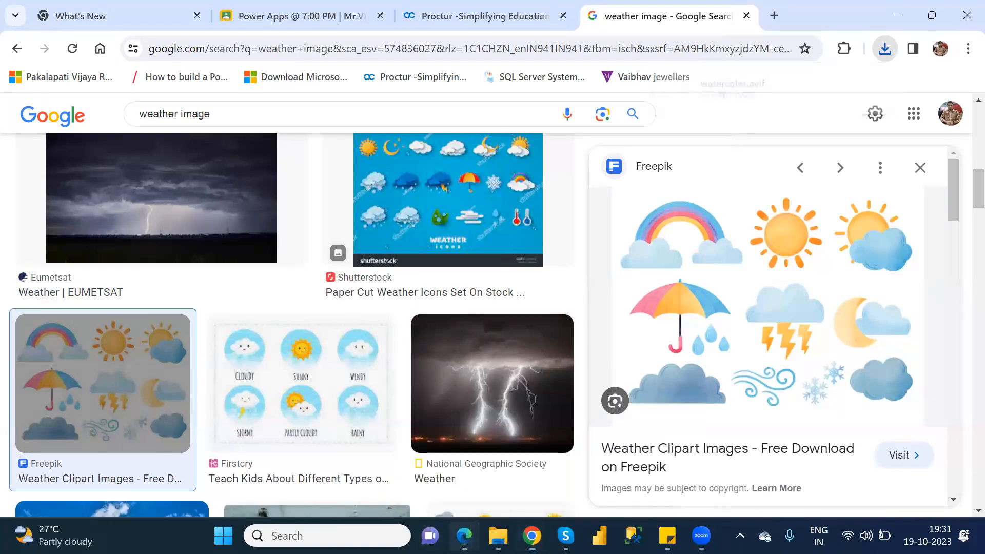
pyautogui.moveTo(464, 537)
pyautogui.click(485, 494)
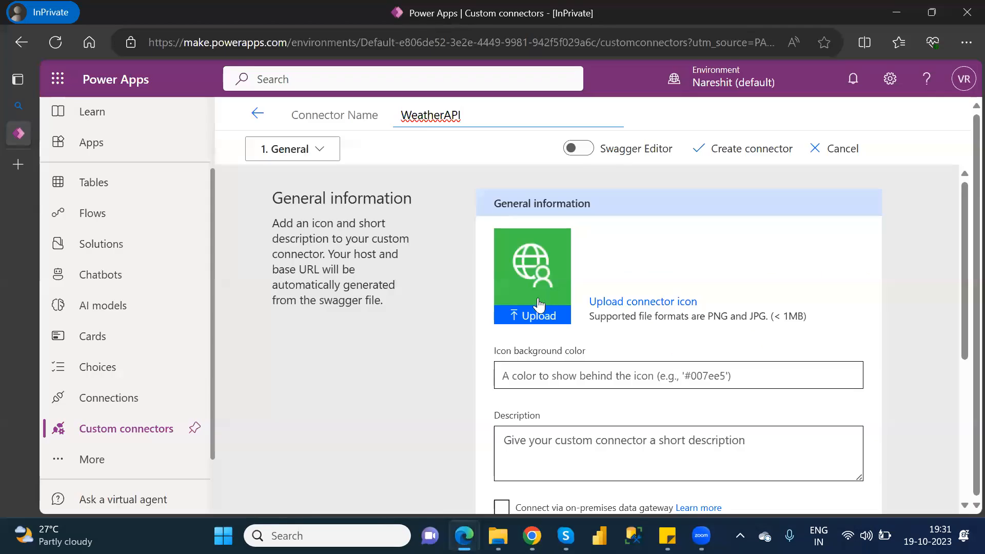
pyautogui.click(542, 318)
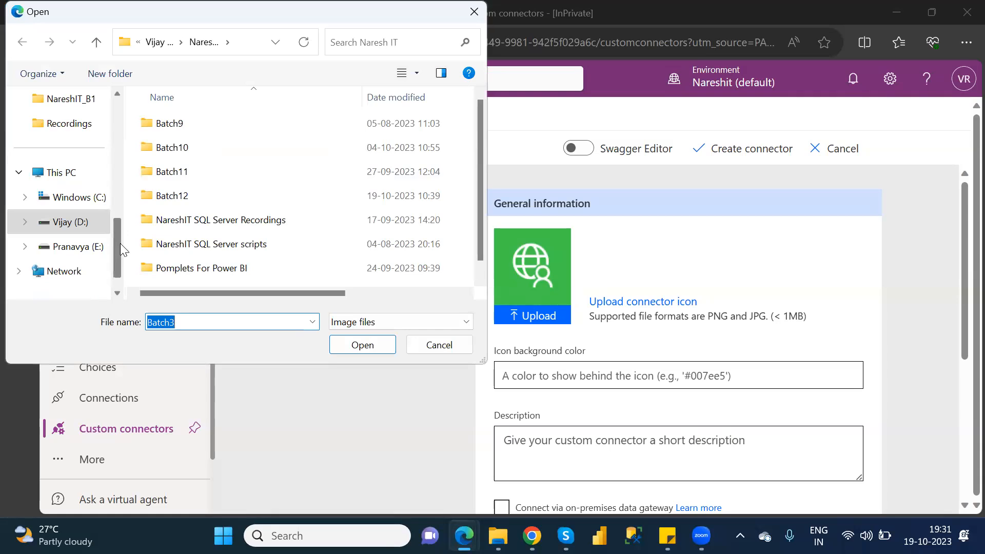
pyautogui.moveTo(114, 245); pyautogui.dragTo(121, 147)
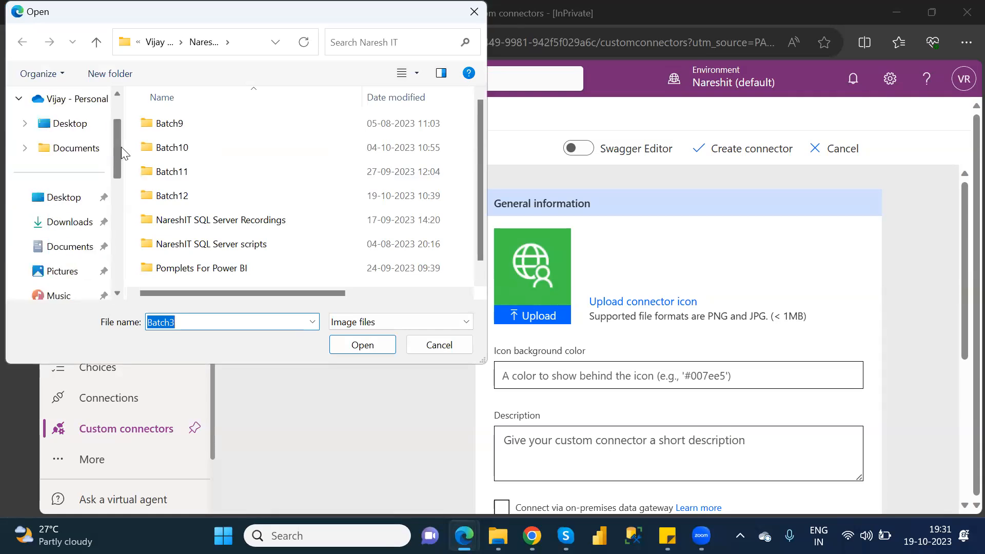
pyautogui.click(72, 225)
pyautogui.doubleClick(191, 143)
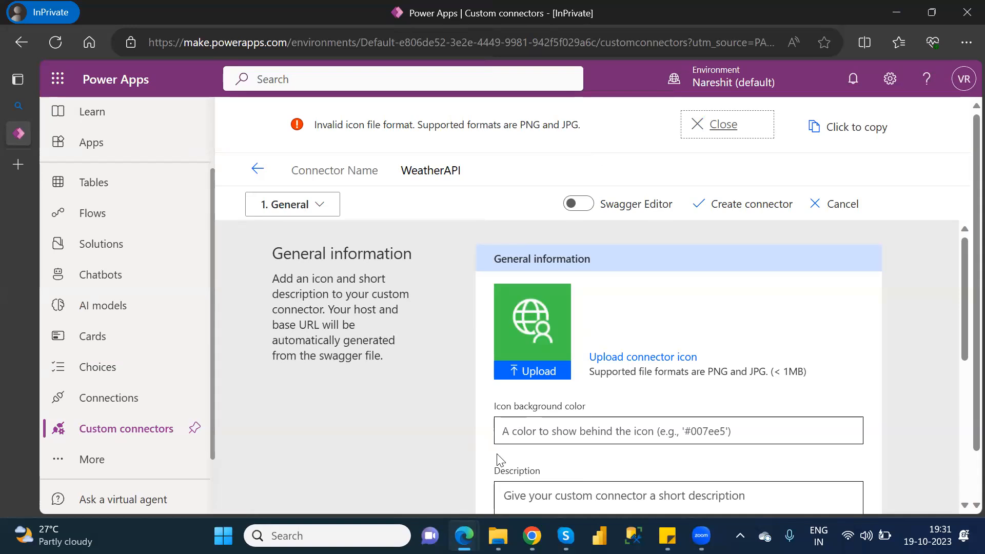
# Switch to the Google image results in Chrome and change the image search to "weather png".
pyautogui.moveTo(531, 535)
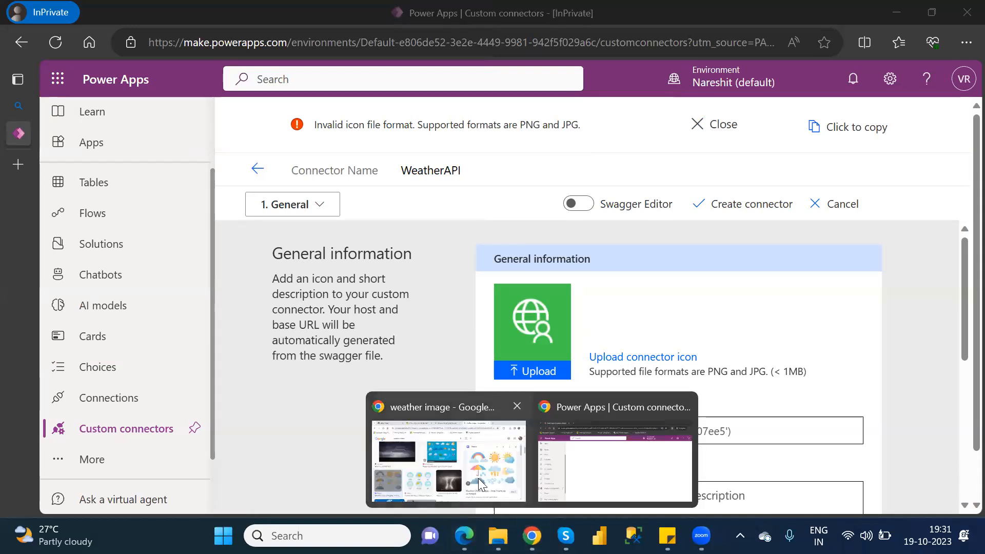
pyautogui.click(449, 460)
pyautogui.click(247, 119)
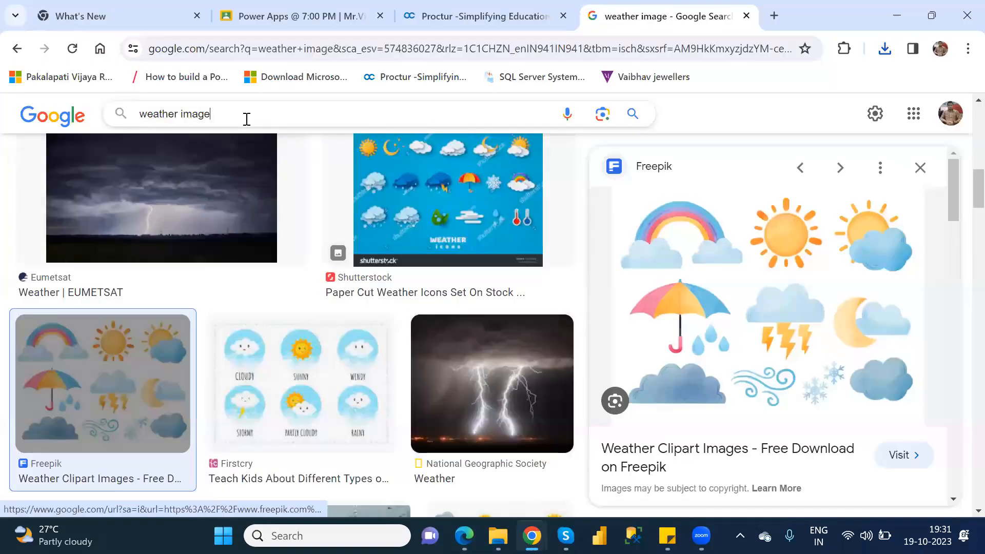
pyautogui.press('BackSpace')
pyautogui.press('BackSpace')
pyautogui.press('BackSpace')
pyautogui.press('BackSpace')
pyautogui.press('BackSpace')
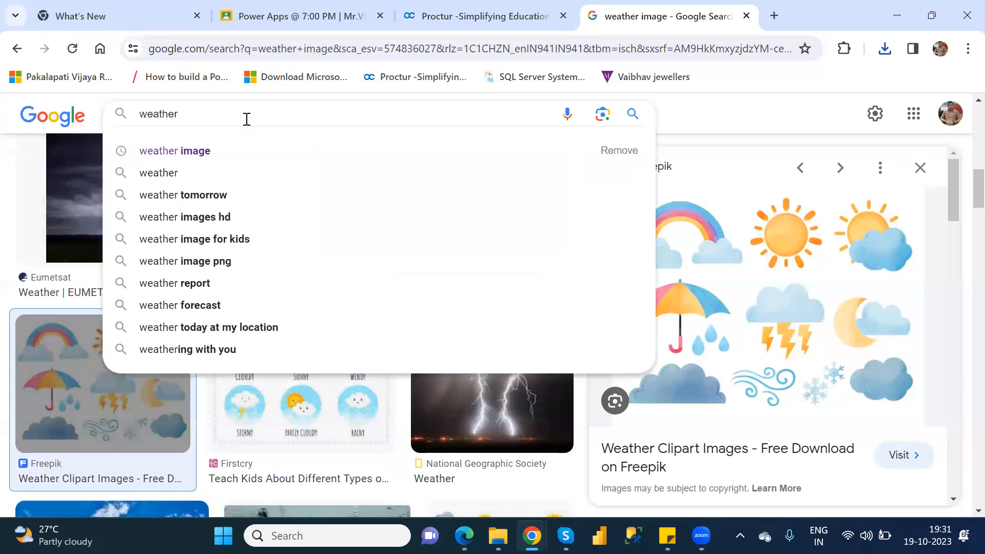
pyautogui.write('png')
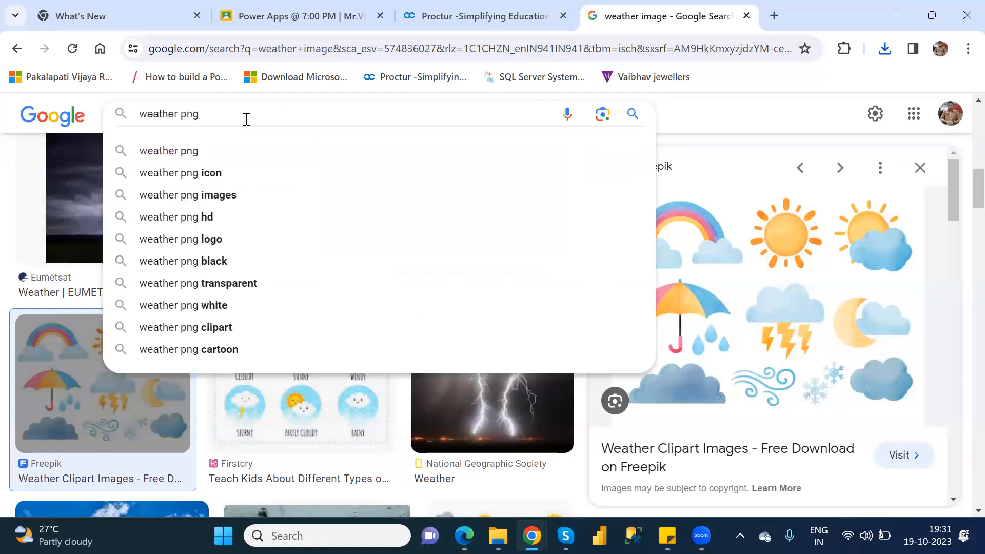
pyautogui.press('Return')
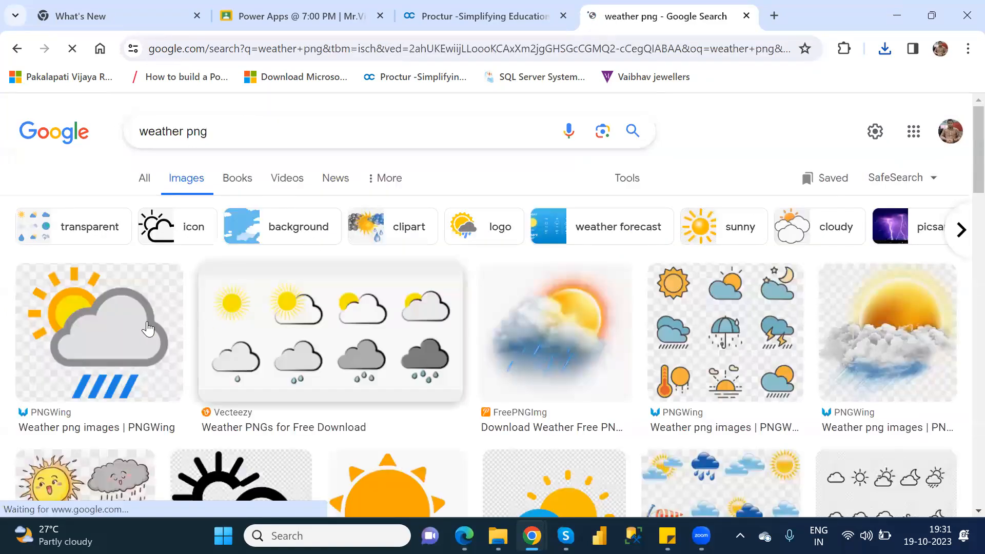
# Save the Vecteezy sun and cloud icon set image as a PNG named Weather in the Downloads folder.
pyautogui.rightClick(271, 307)
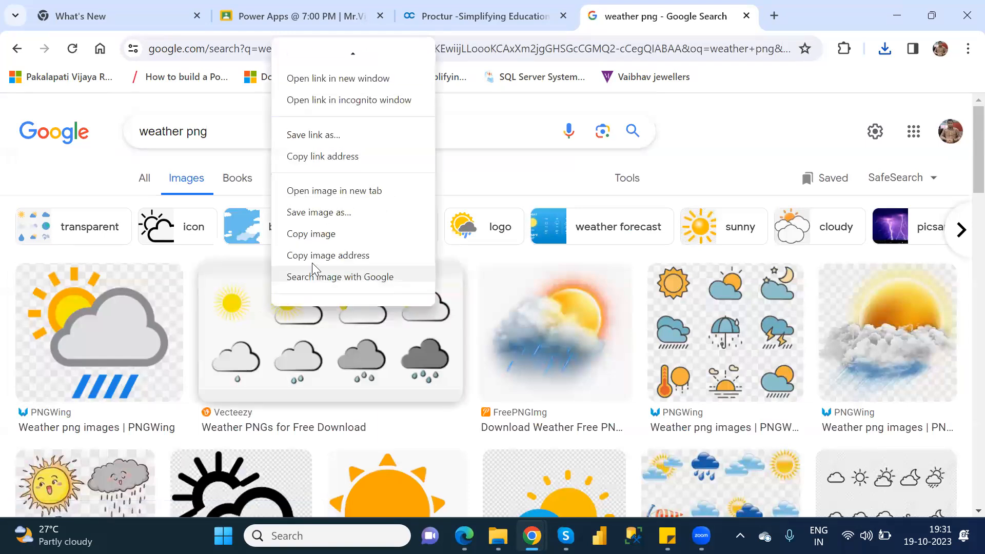
pyautogui.click(319, 211)
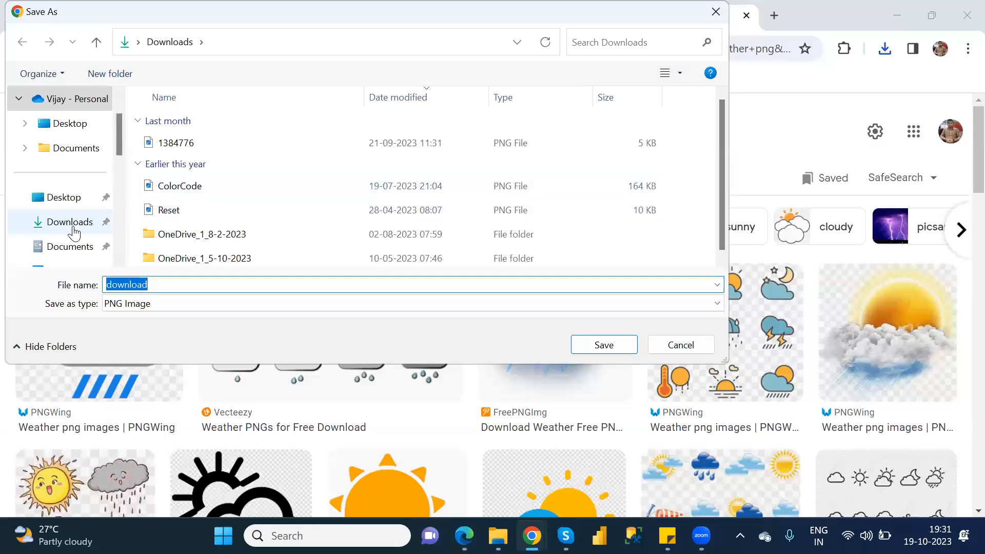
pyautogui.click(73, 230)
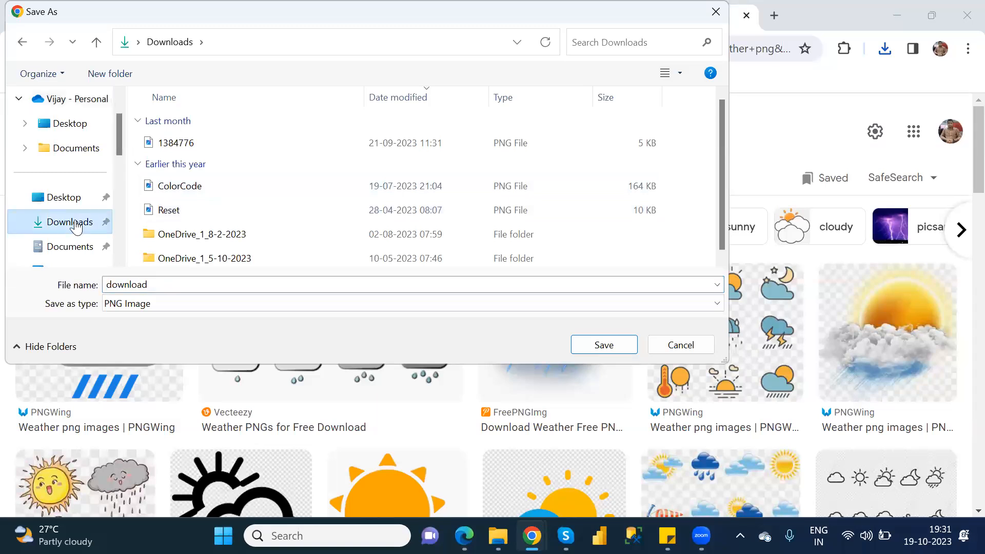
pyautogui.doubleClick(139, 284)
pyautogui.write('W')
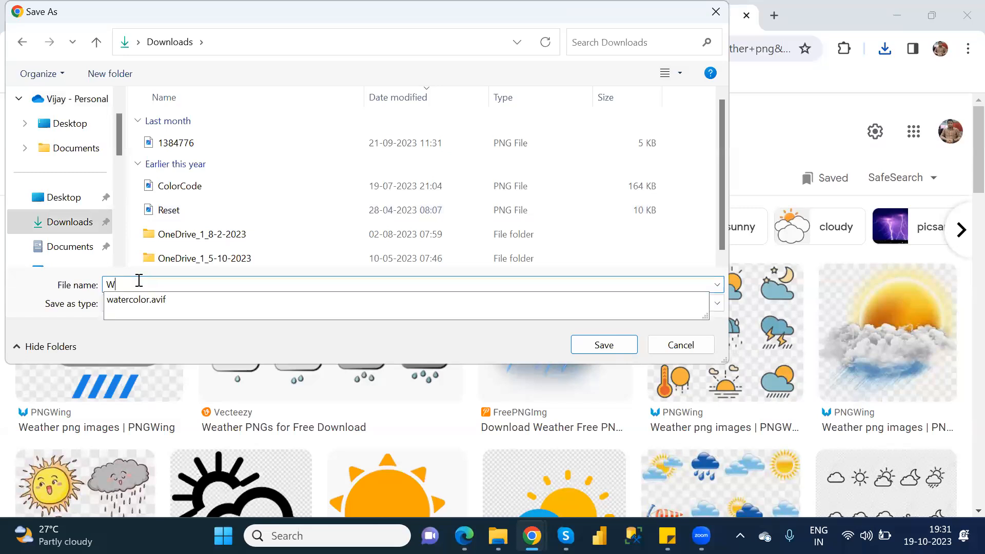
pyautogui.write('eather')
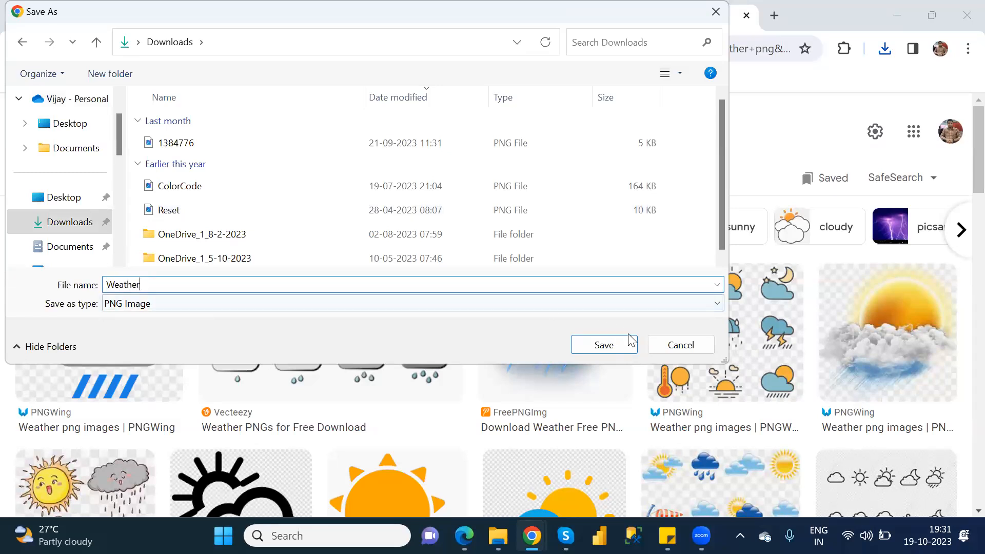
pyautogui.click(604, 345)
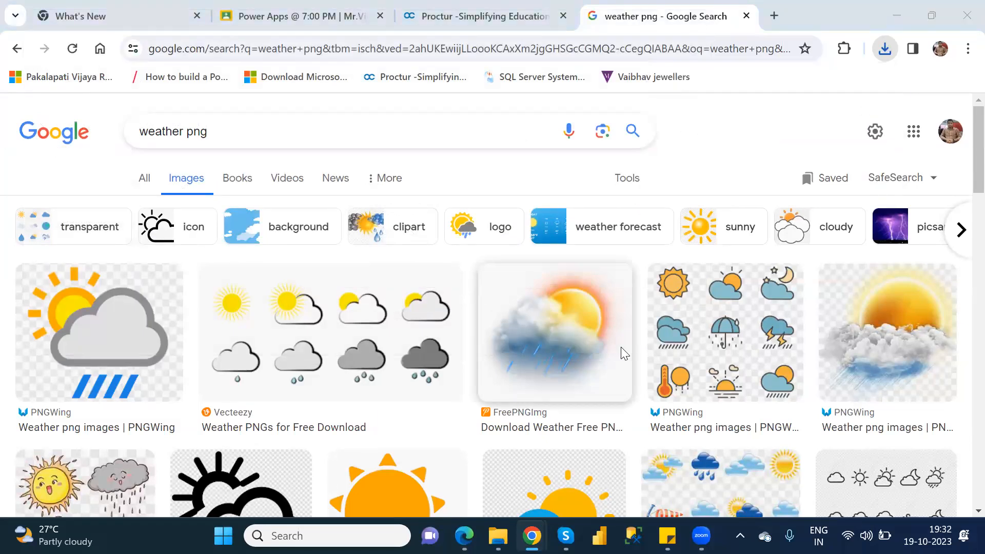
# Return to Power Apps and upload the Weather PNG from the Downloads folder as the connector icon.
pyautogui.hotkey('alt', 'Tab')
pyautogui.click(547, 376)
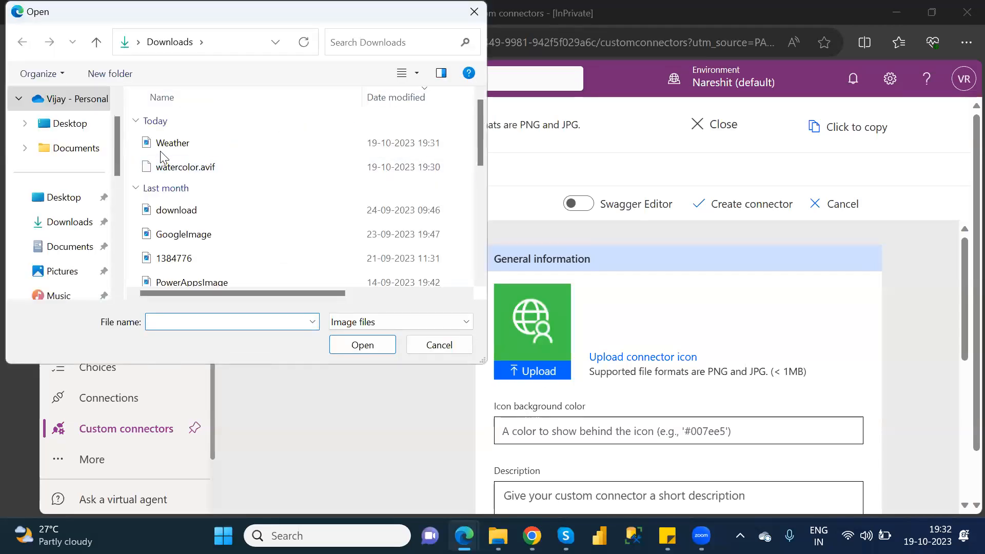
pyautogui.click(163, 146)
pyautogui.doubleClick(163, 146)
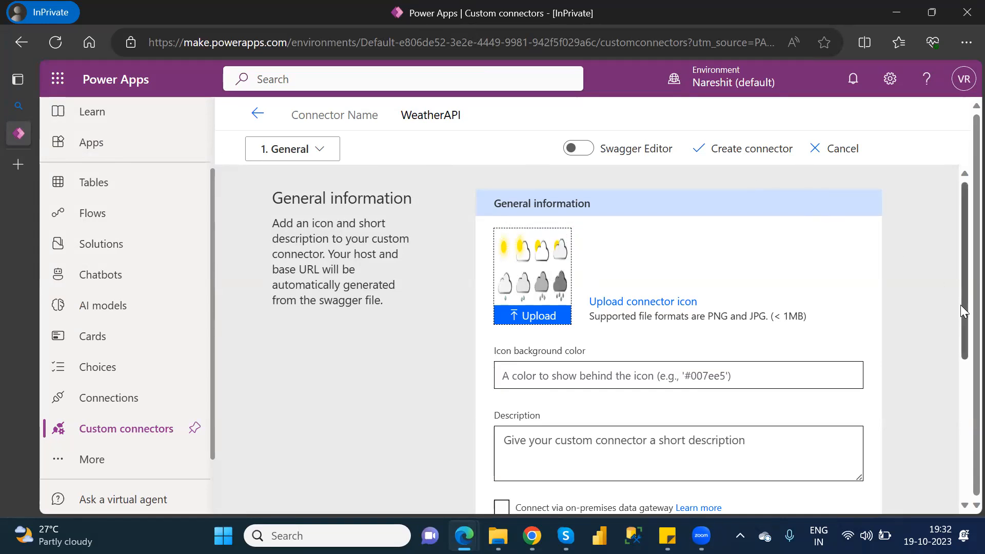
# Switch to the Google results window in Chrome and run a Google search for "weather api".
pyautogui.moveTo(961, 317); pyautogui.dragTo(960, 429)
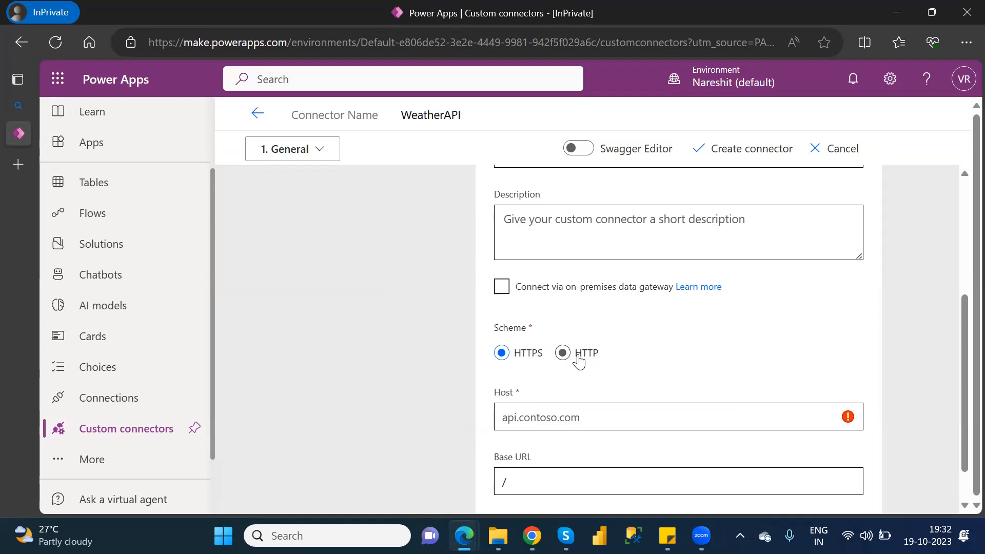
pyautogui.moveTo(463, 536)
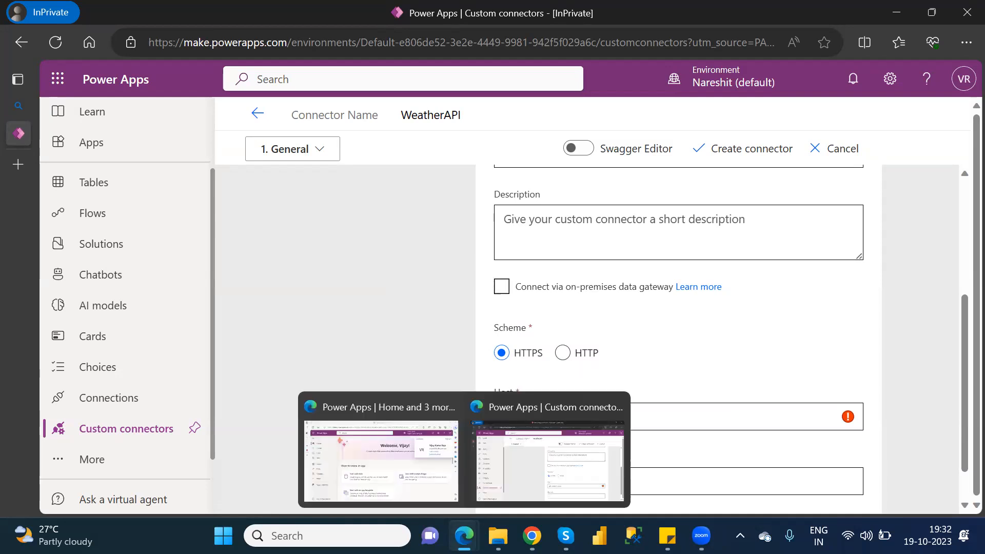
pyautogui.click(499, 488)
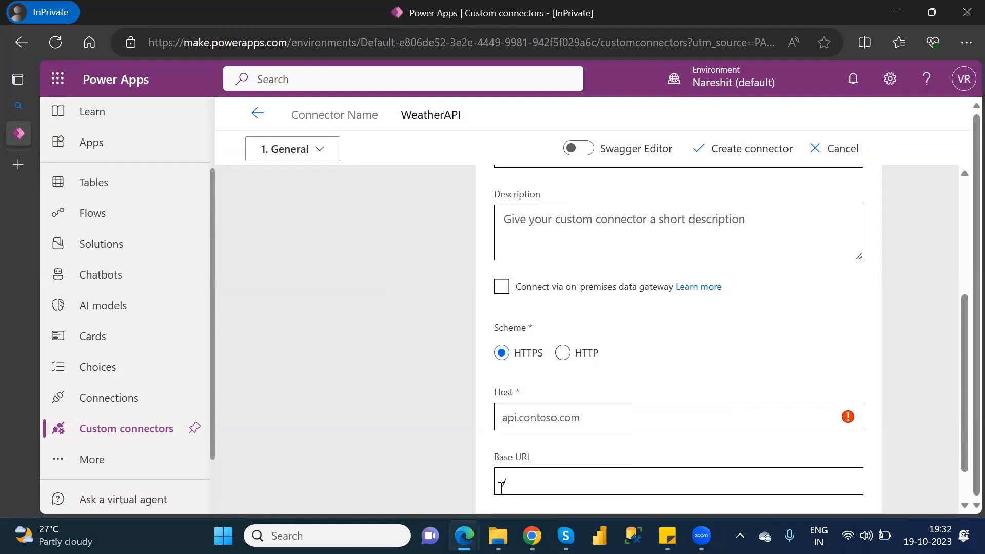
pyautogui.moveTo(532, 536)
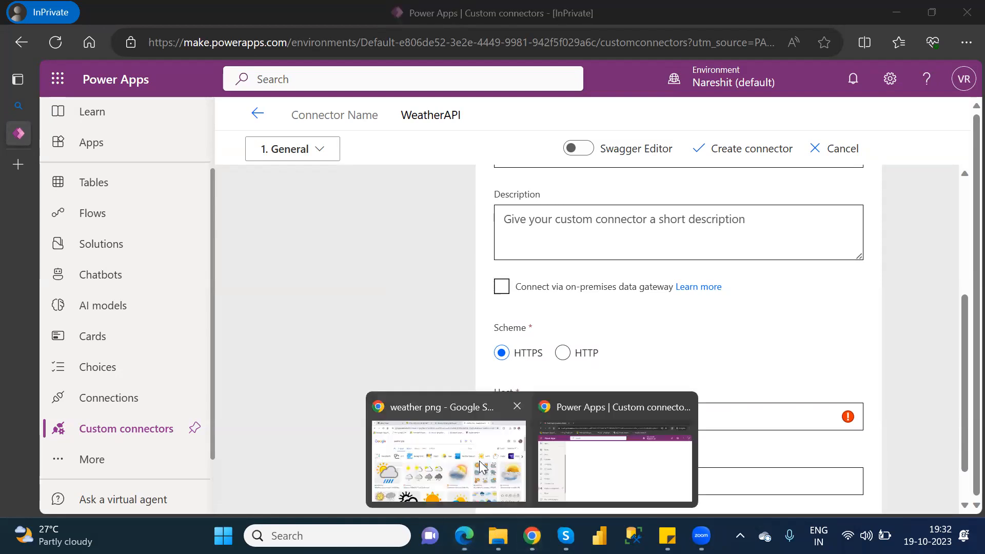
pyautogui.click(480, 465)
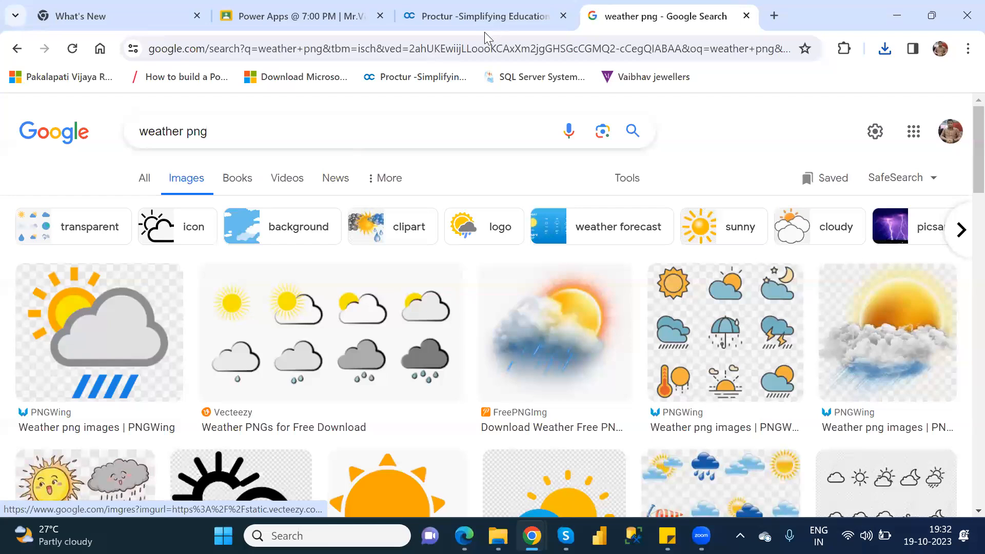
pyautogui.click(477, 47)
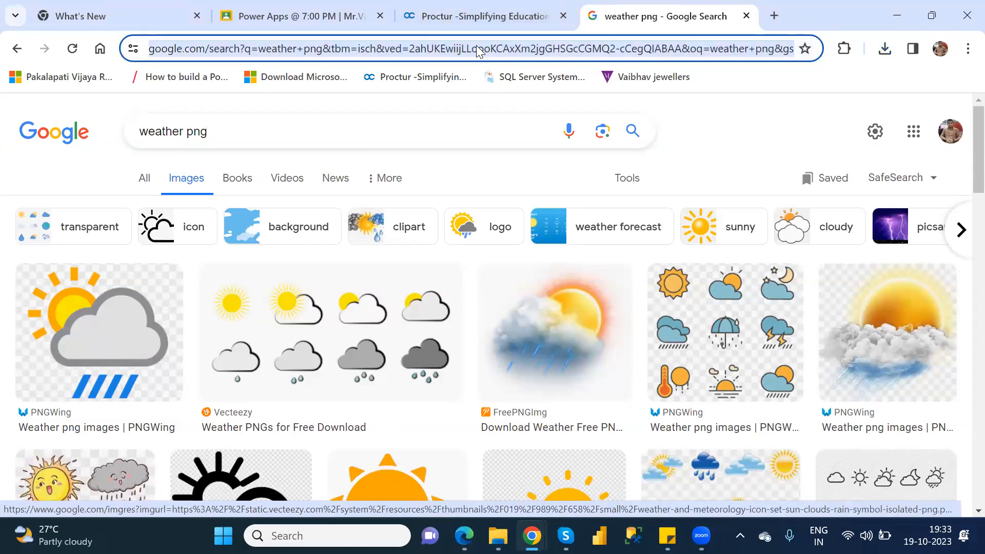
pyautogui.write('we')
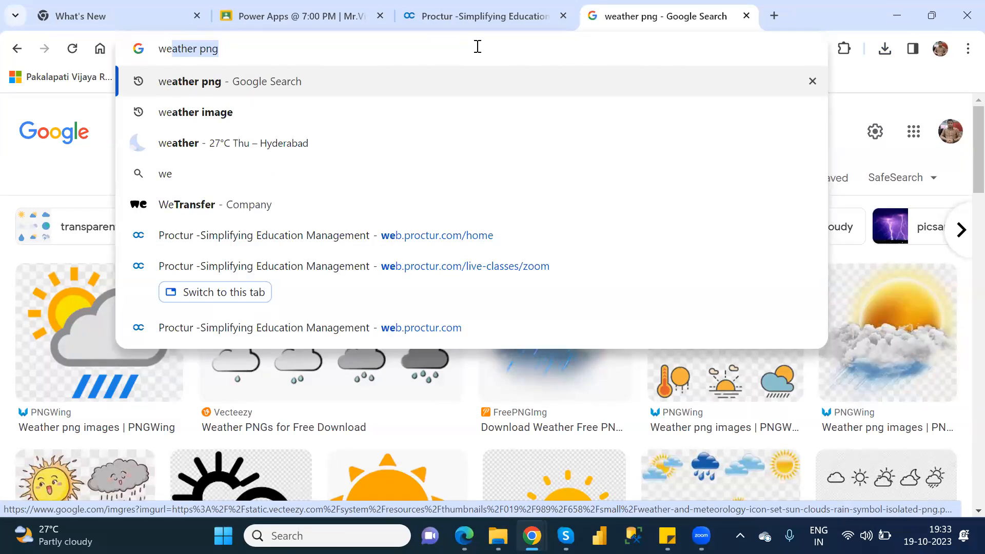
pyautogui.write('ather')
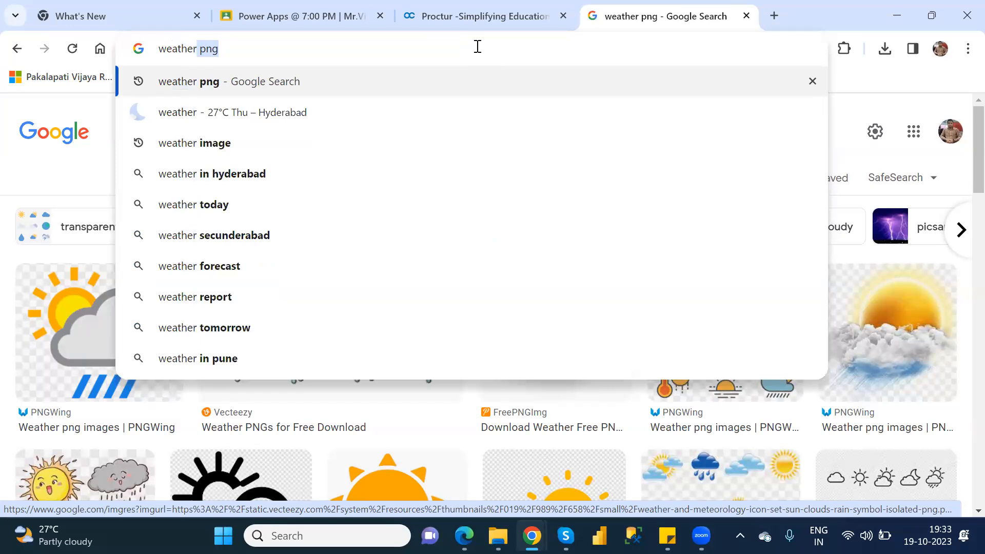
pyautogui.write('ap')
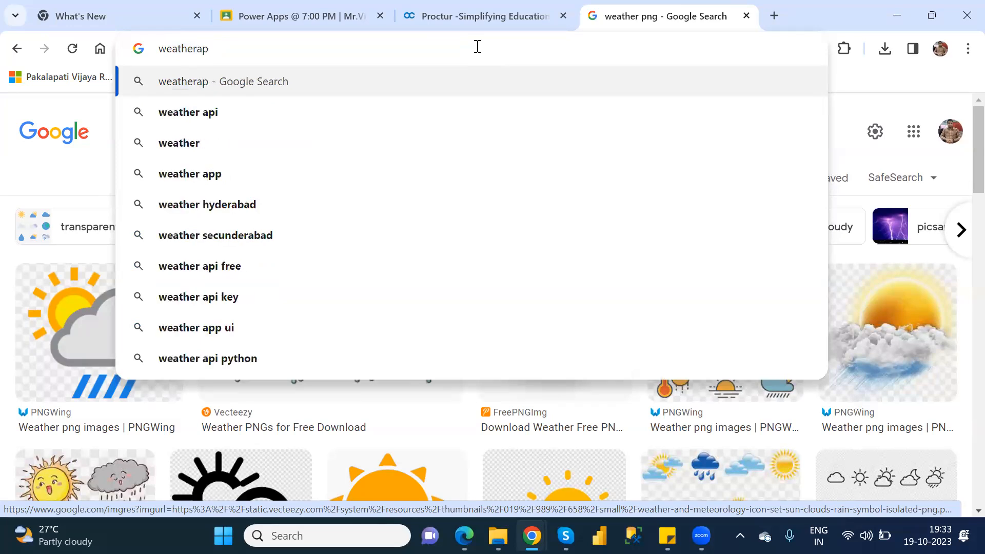
pyautogui.click(308, 114)
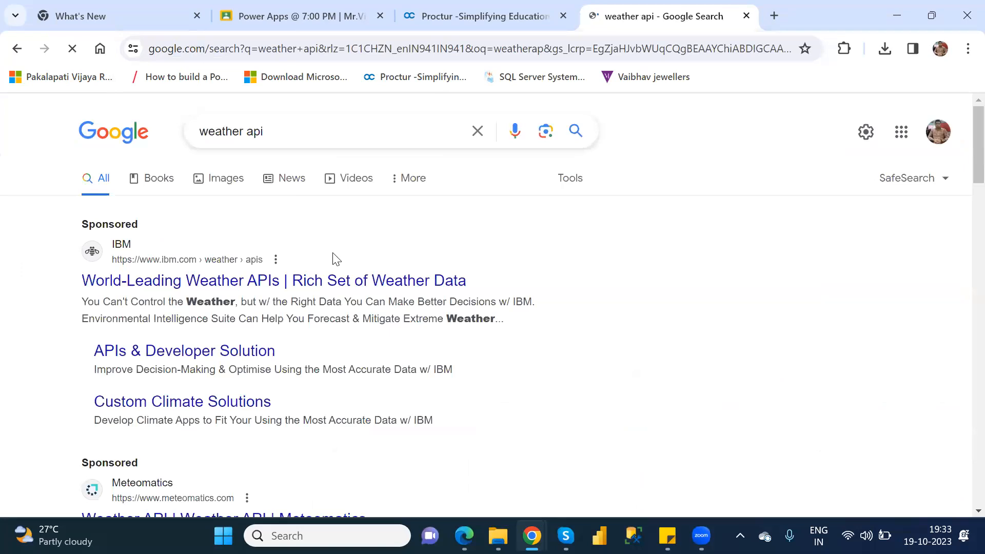
# Look through the weather API search results, open IBM's sponsored Weather APIs result, and examine its APIs and developer solutions page.
pyautogui.scroll(-3, 336, 259)
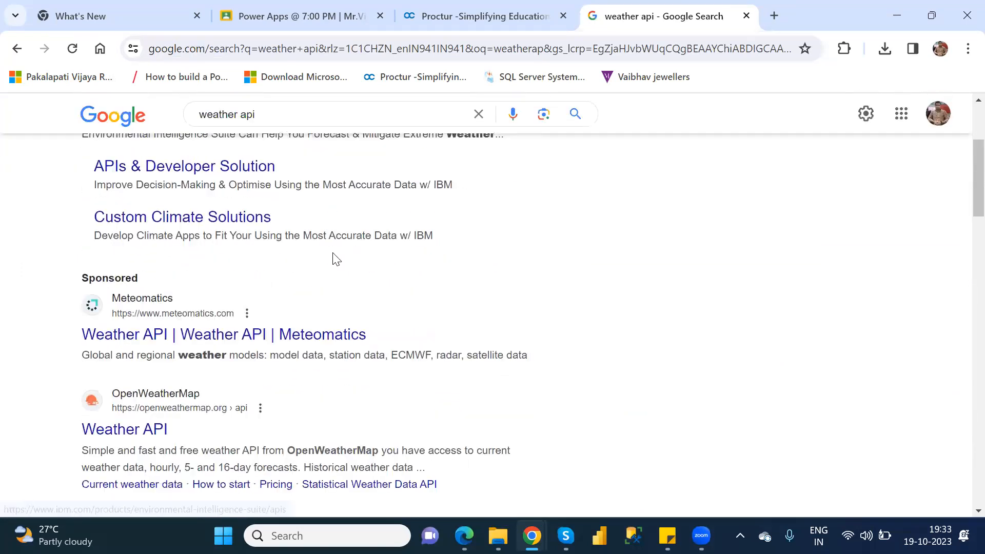
pyautogui.scroll(-1, 337, 259)
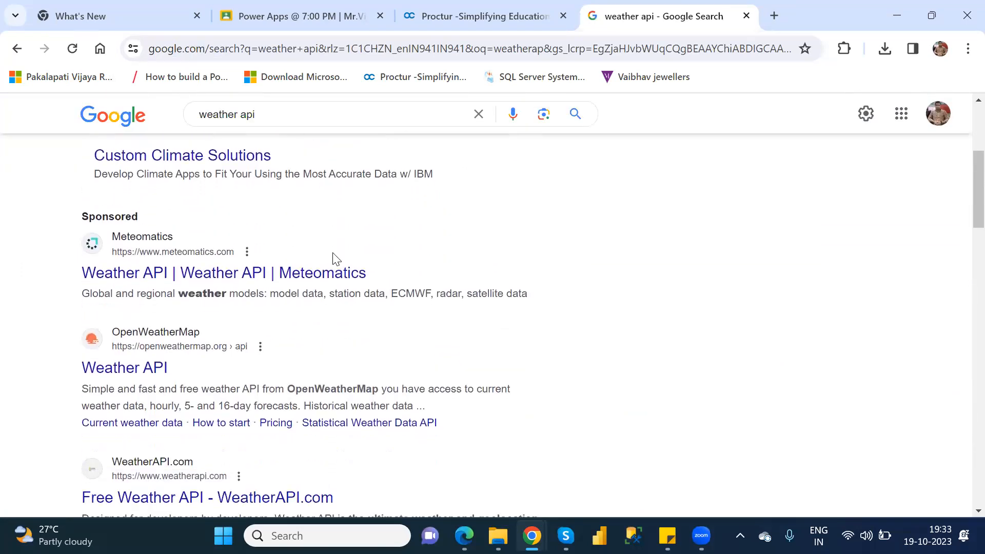
pyautogui.scroll(4, 336, 259)
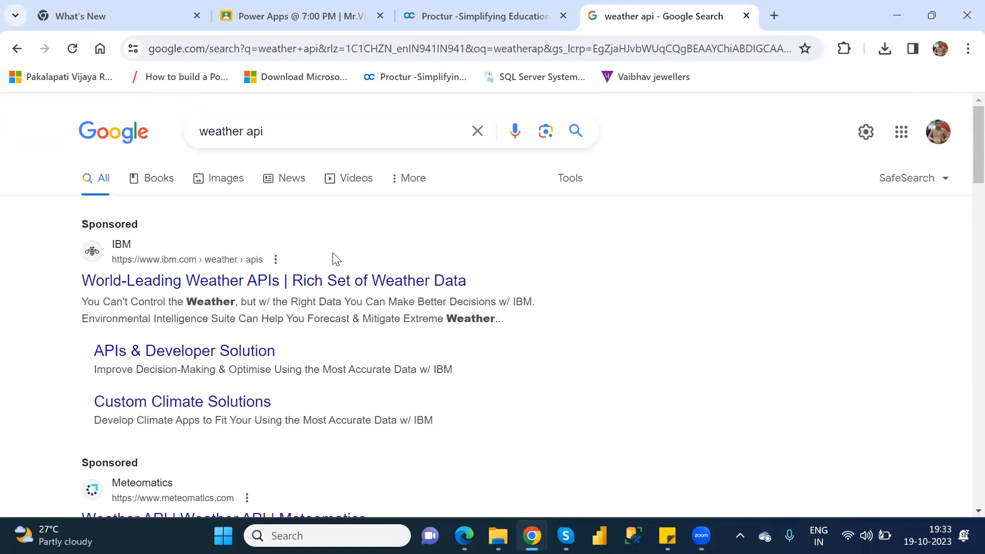
pyautogui.click(333, 282)
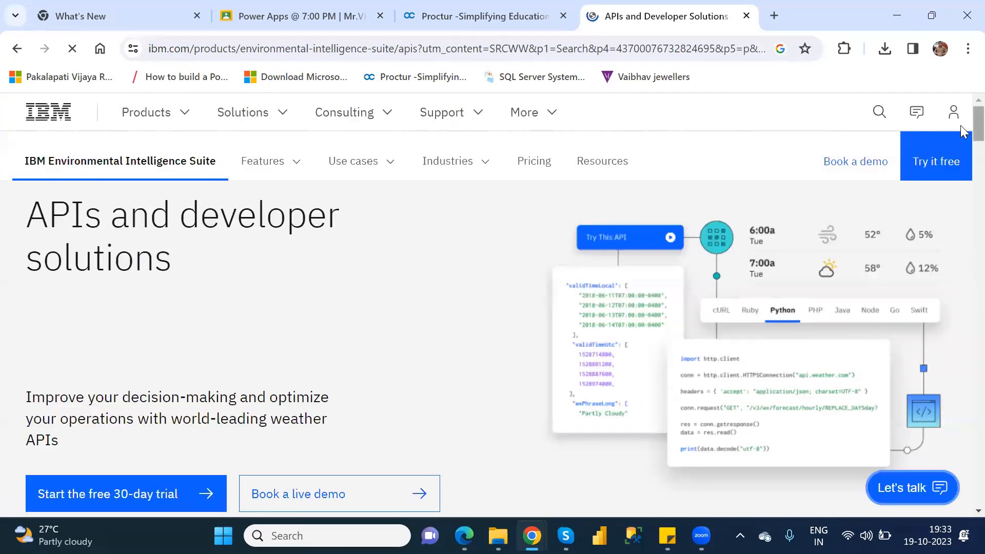
pyautogui.scroll(-5, 961, 133)
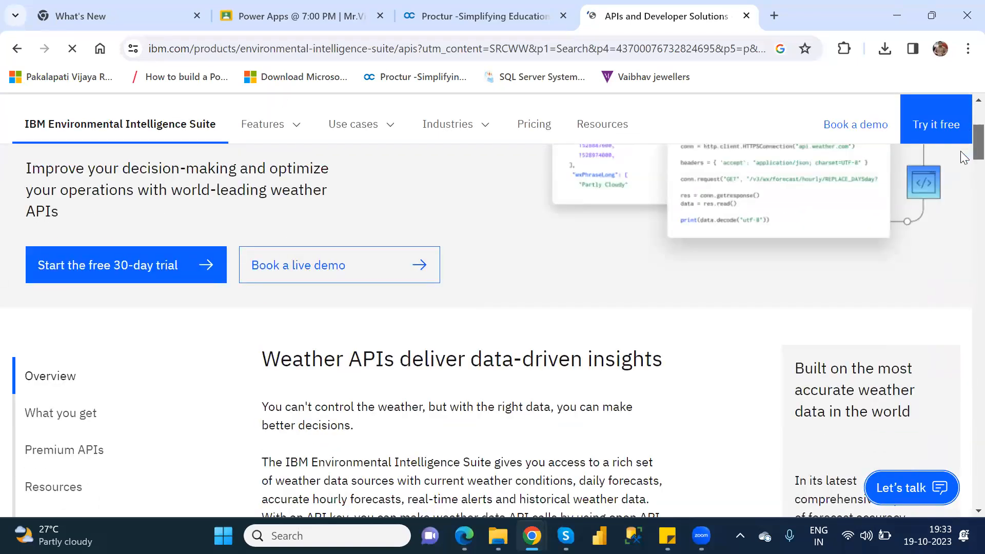
pyautogui.scroll(-2, 965, 156)
pyautogui.scroll(2, 965, 151)
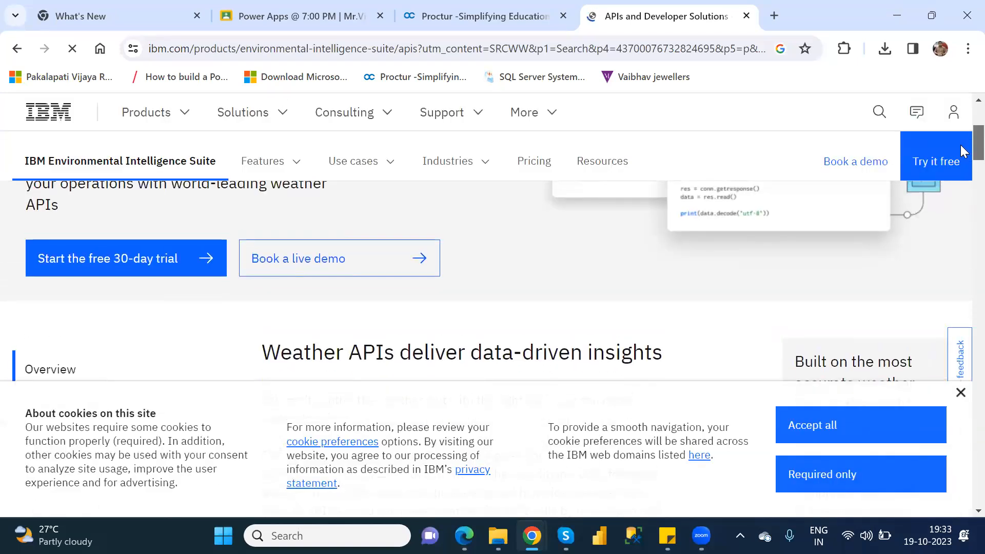
pyautogui.scroll(4, 963, 152)
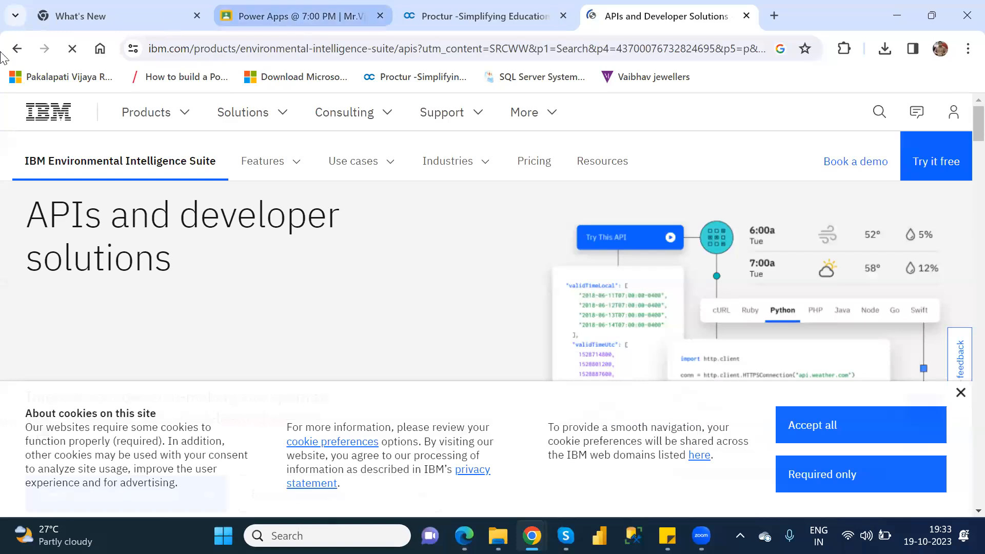
# Return to the Google results, search for "weather api login", and open the WeatherAPI.com login page.
pyautogui.click(17, 50)
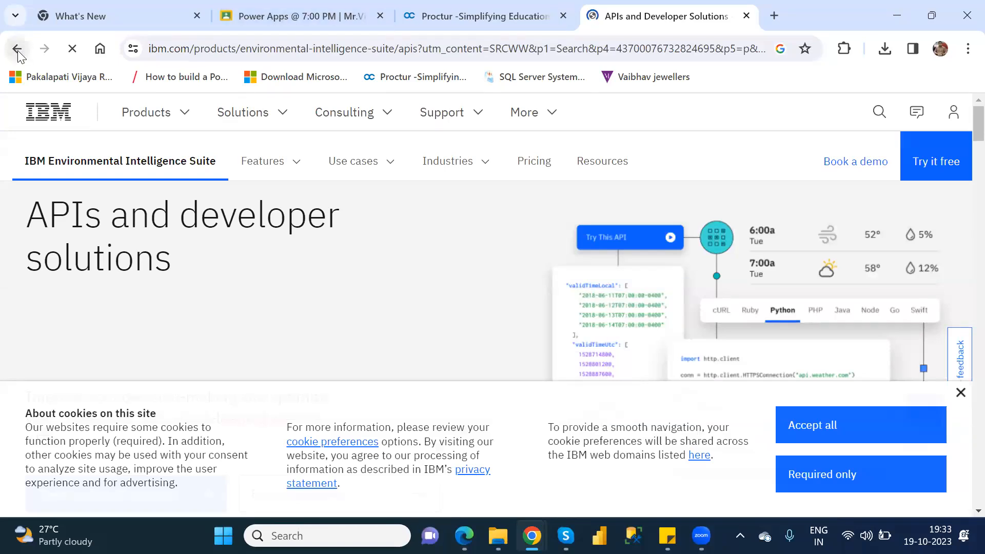
pyautogui.click(298, 130)
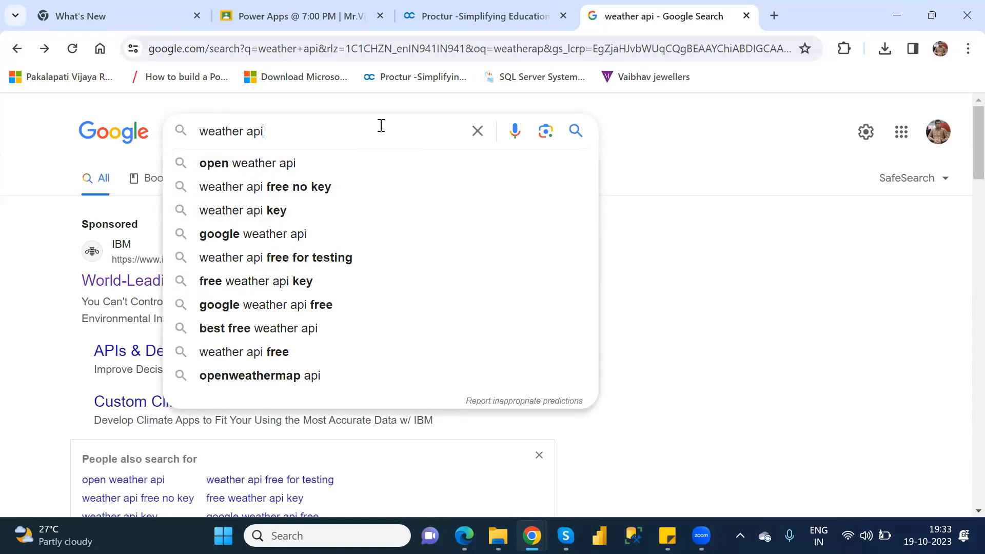
pyautogui.write('login')
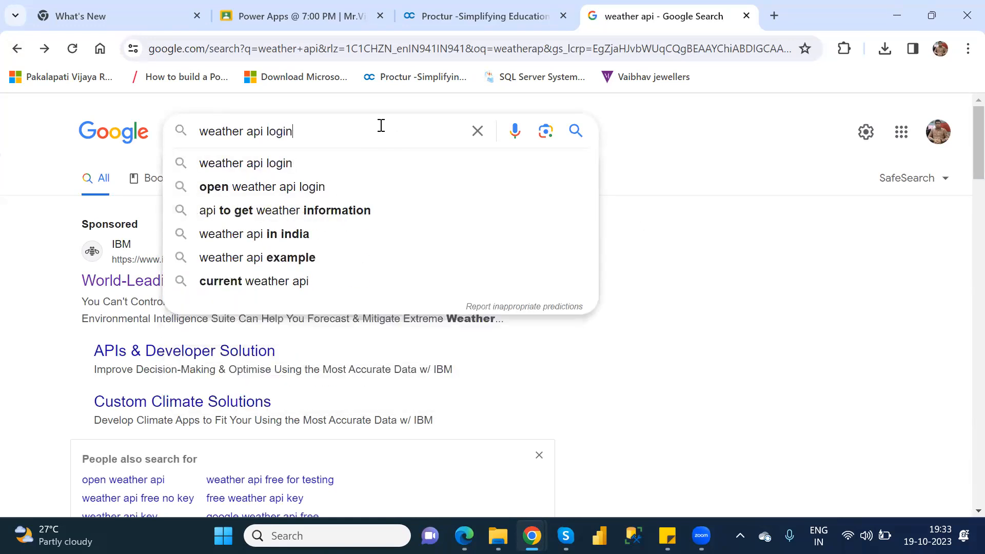
pyautogui.press('Return')
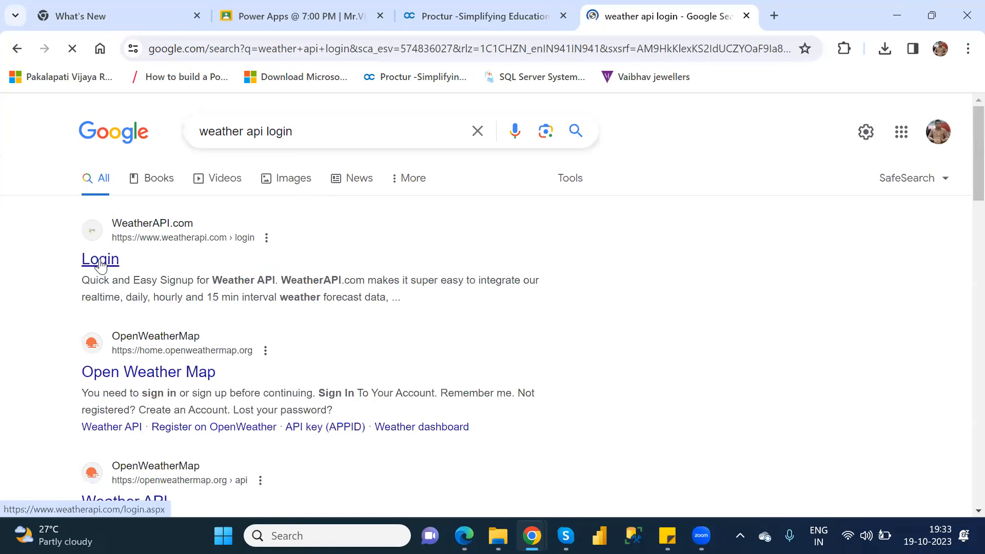
pyautogui.click(101, 260)
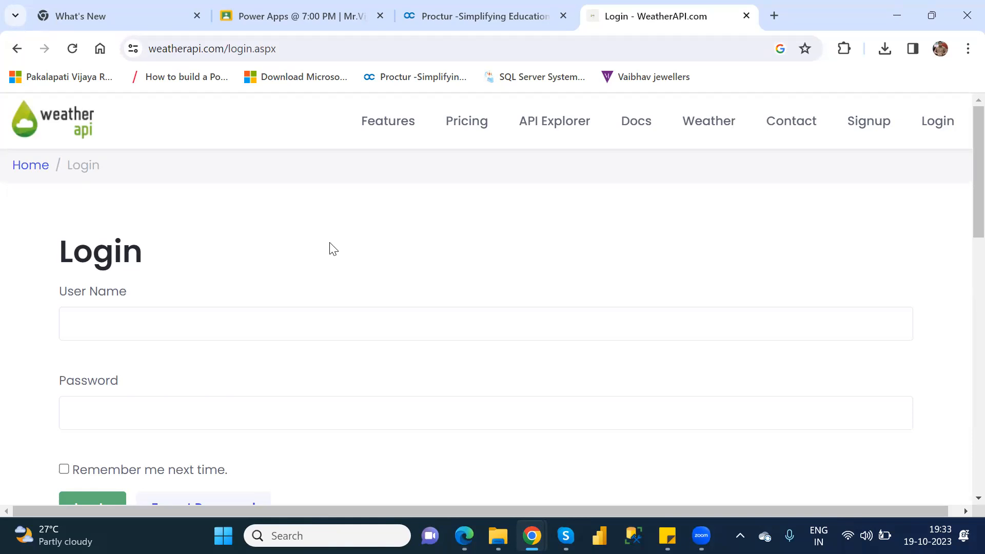
pyautogui.scroll(-1, 333, 248)
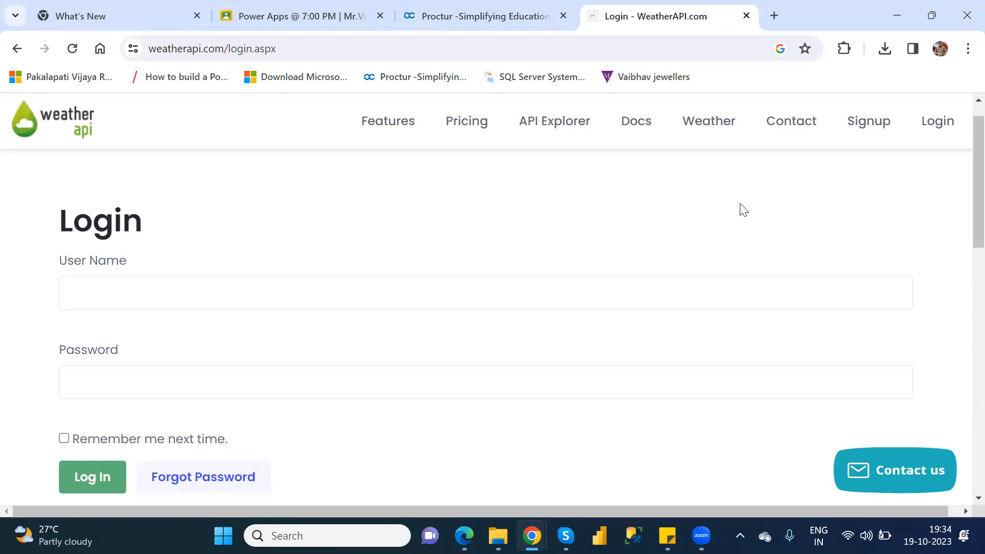
# Open WeatherAPI.com's signup form and fill in the account e-mail, repeating it in the Retype Email field.
pyautogui.click(860, 125)
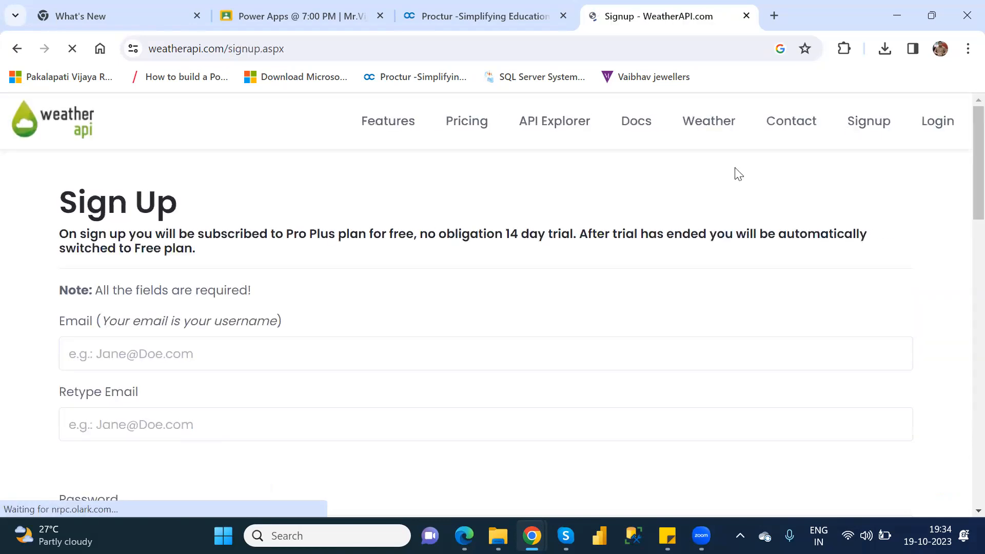
pyautogui.click(411, 357)
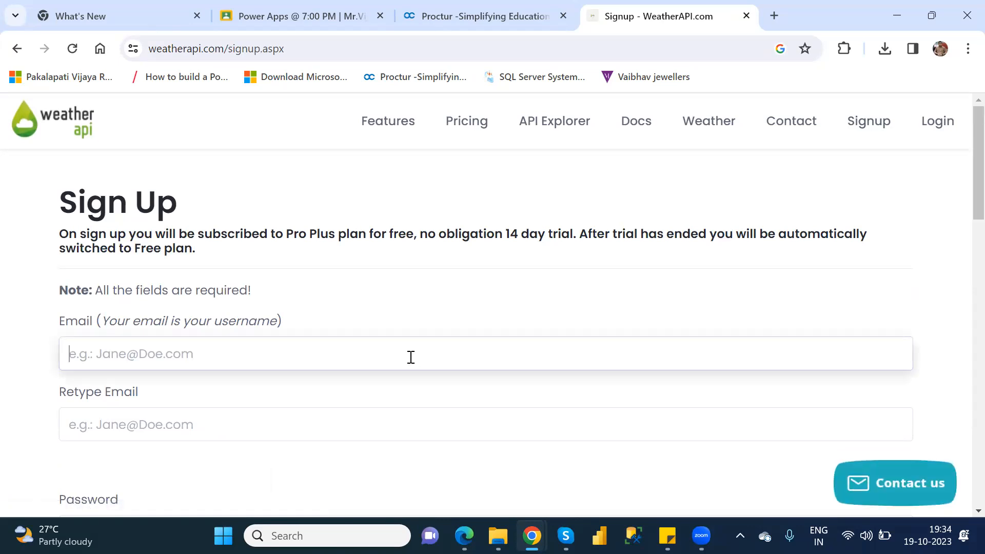
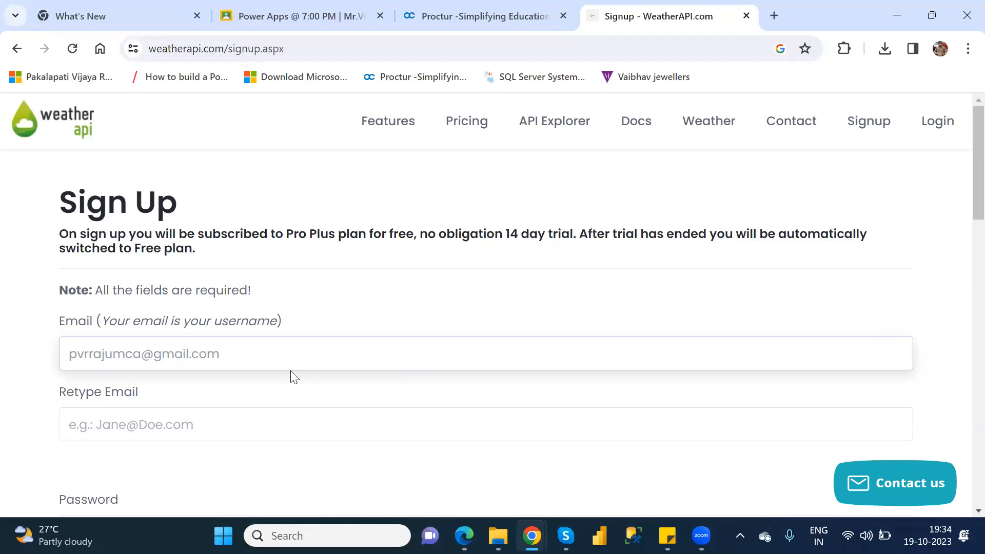
pyautogui.click(276, 359)
pyautogui.hotkey('ctrl', 'a')
pyautogui.hotkey('ctrl', 'c')
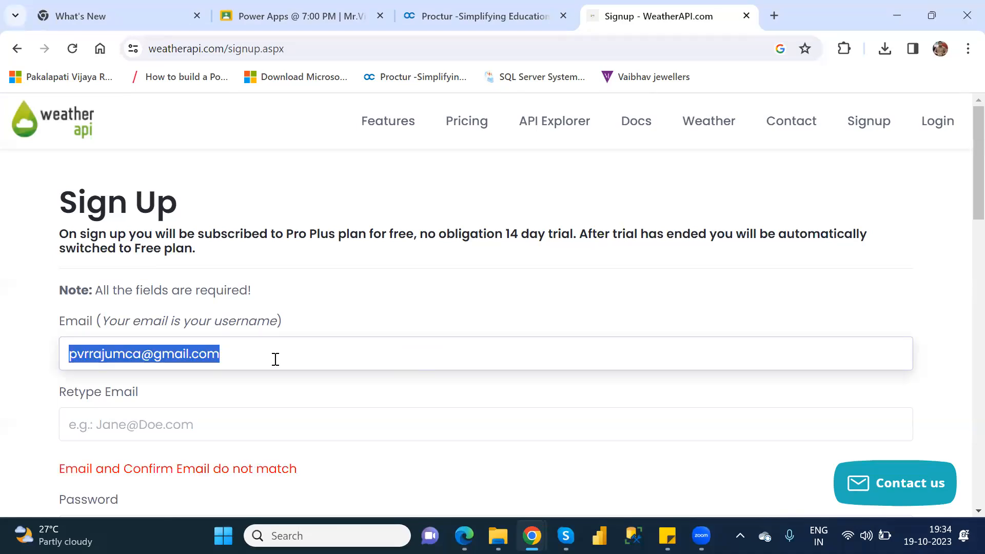
pyautogui.click(223, 421)
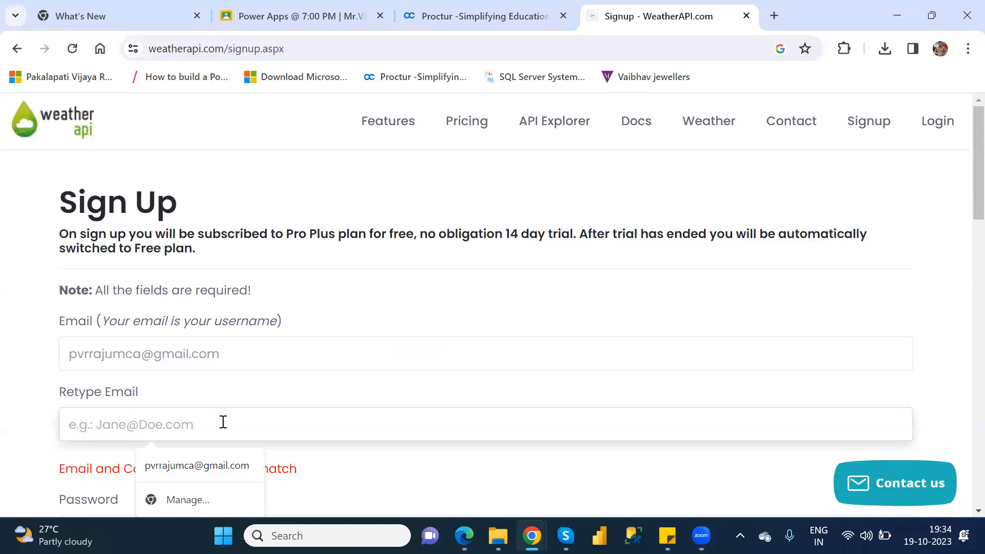
pyautogui.hotkey('ctrl', 'v')
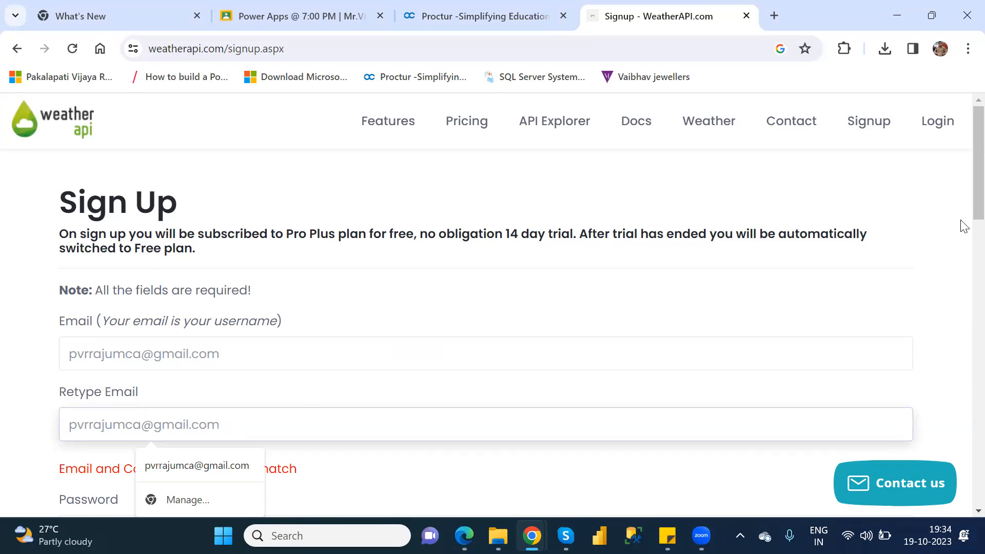
# Enter the account password in the signup form and repeat it in the Retype Password field.
pyautogui.scroll(-5, 963, 241)
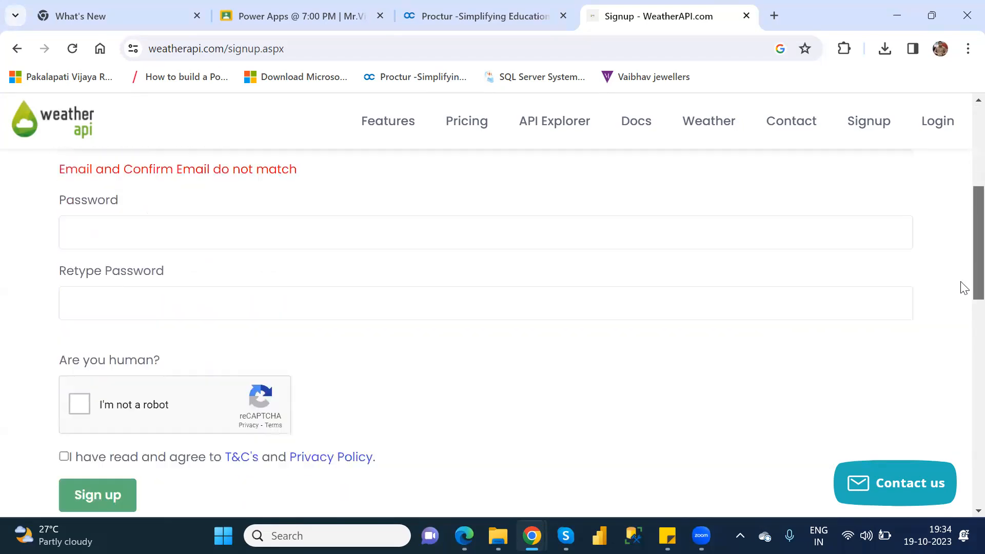
pyautogui.click(93, 221)
pyautogui.write('***********')
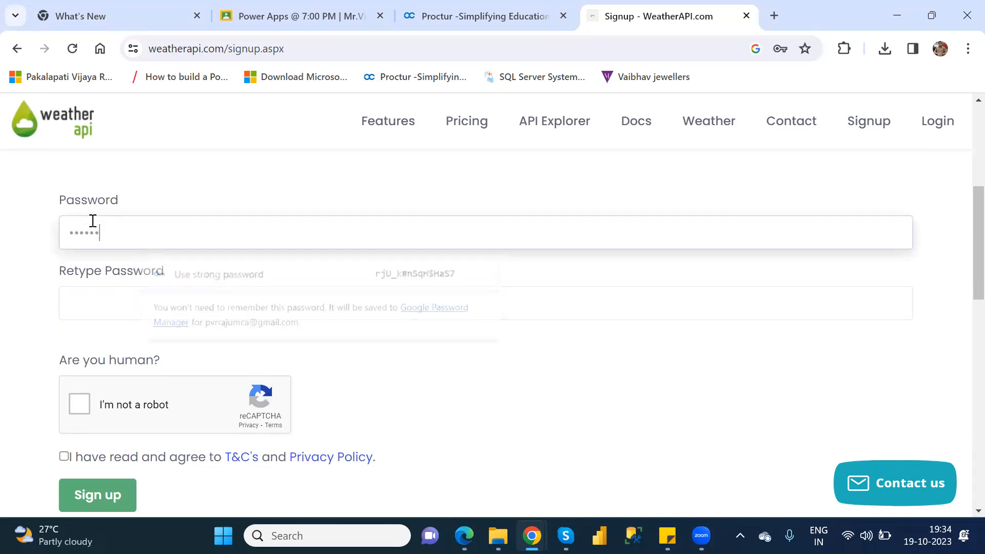
pyautogui.write('***')
pyautogui.press('BackSpace')
pyautogui.press('BackSpace')
pyautogui.press('BackSpace')
pyautogui.press('BackSpace')
pyautogui.press('BackSpace')
pyautogui.press('BackSpace')
pyautogui.press('BackSpace')
pyautogui.press('BackSpace')
pyautogui.press('BackSpace')
pyautogui.press('BackSpace')
pyautogui.press('BackSpace')
pyautogui.press('BackSpace')
pyautogui.press('BackSpace')
pyautogui.press('BackSpace')
pyautogui.write('************')
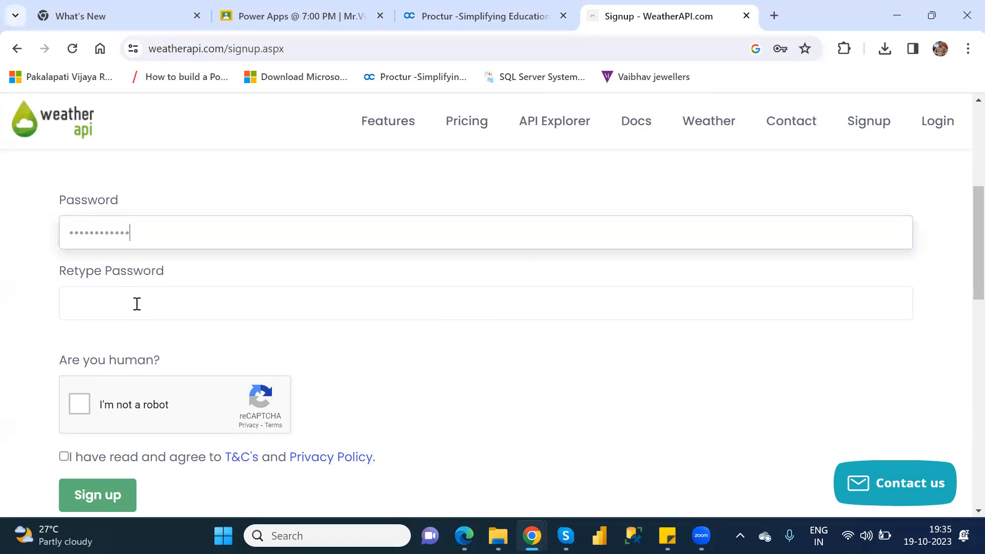
pyautogui.click(137, 303)
pyautogui.write('********')
pyautogui.write('••')
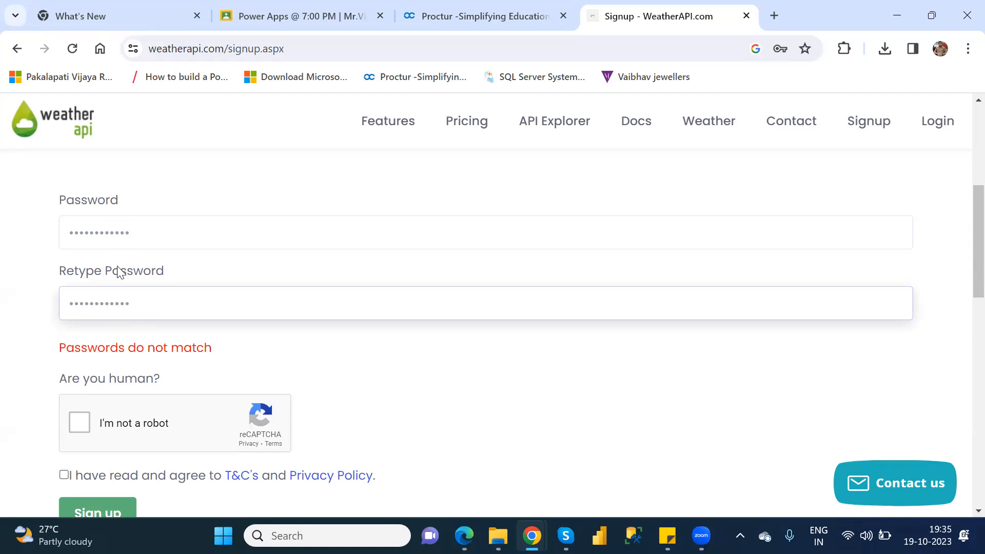
# Complete the reCAPTCHA check, accept the T&C's and Privacy Policy, and submit the signup without saving the password in Chrome.
pyautogui.click(95, 423)
pyautogui.click(78, 424)
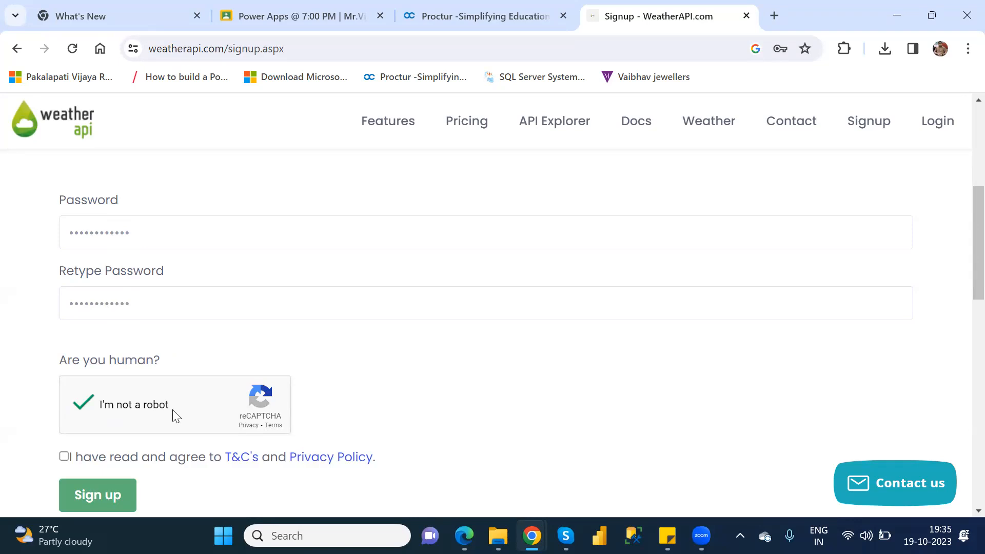
pyautogui.click(65, 458)
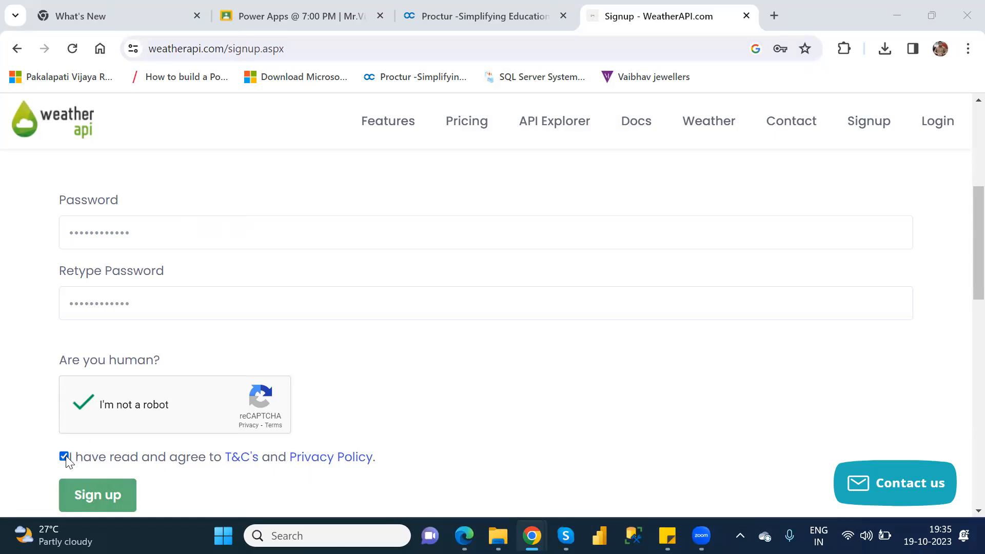
pyautogui.click(102, 507)
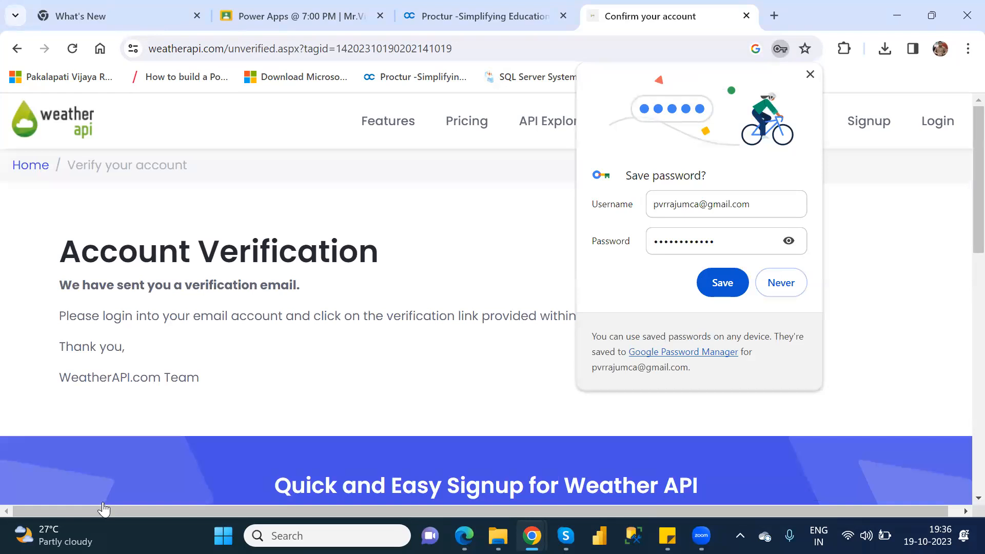
pyautogui.click(811, 76)
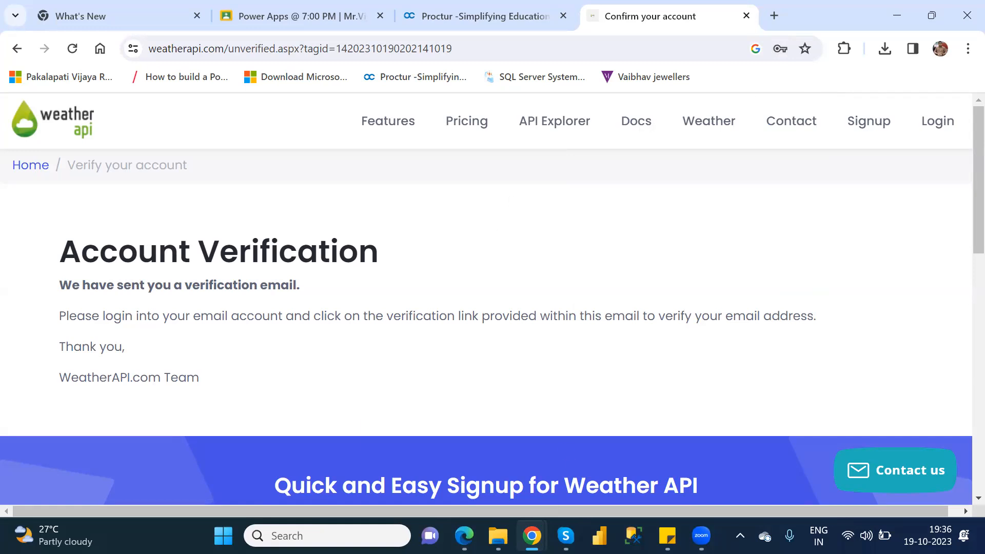
# Search Google for "gmail" in a new browser tab and open the Gmail inbox.
pyautogui.moveTo(532, 535)
pyautogui.click(458, 448)
pyautogui.click(774, 17)
pyautogui.write('gmail')
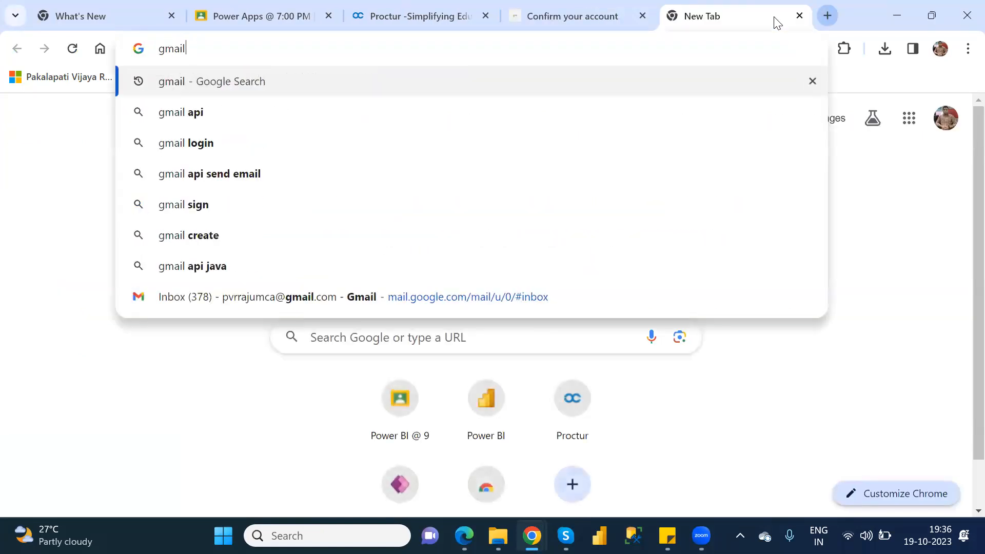
pyautogui.press('Return')
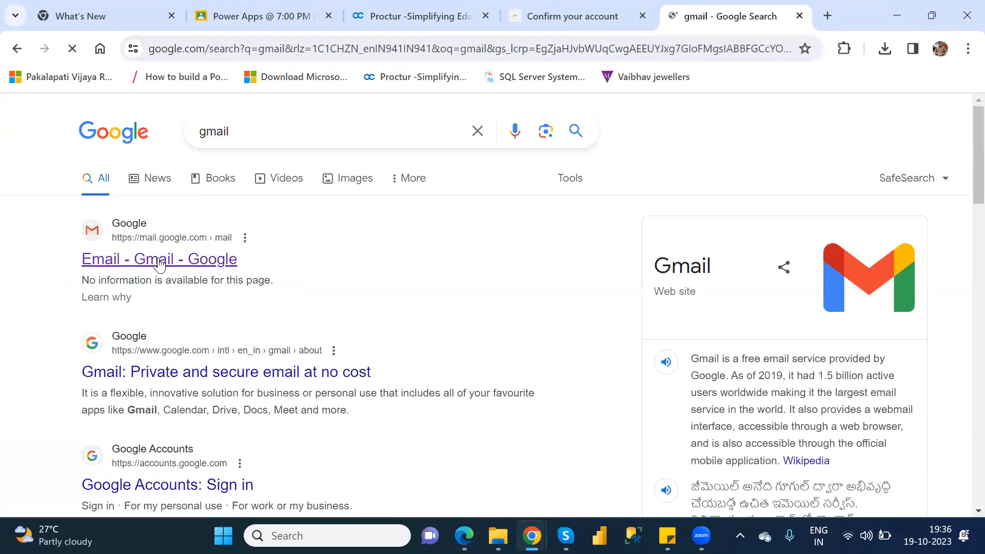
pyautogui.click(159, 262)
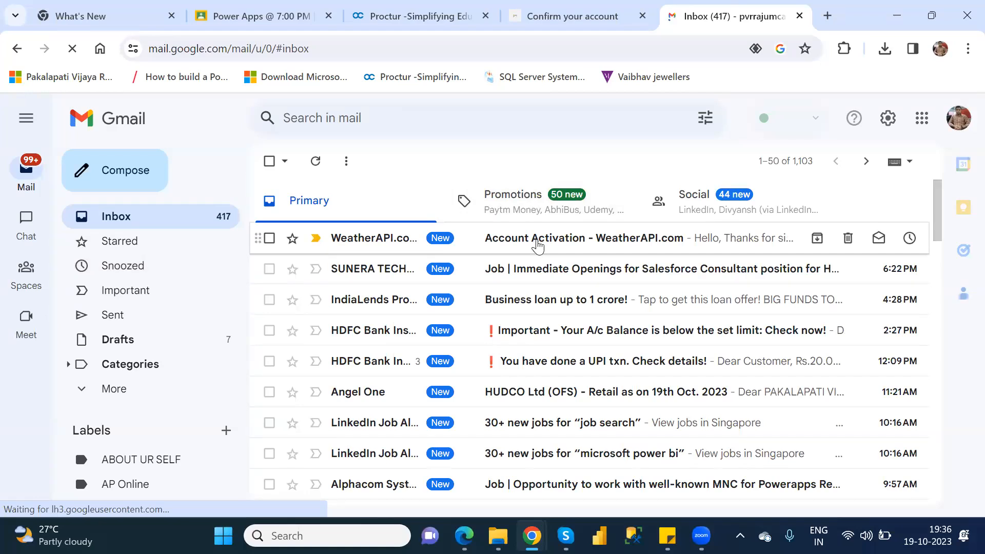
# Verify the account through the link in the WeatherAPI.com Account Activation e-mail, and return to the original WeatherAPI tab.
pyautogui.click(537, 241)
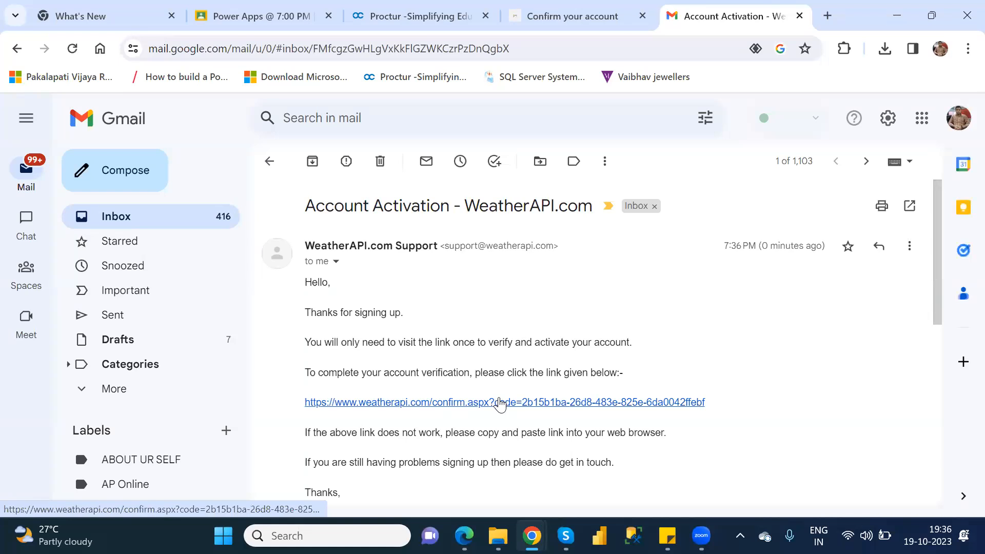
pyautogui.click(500, 403)
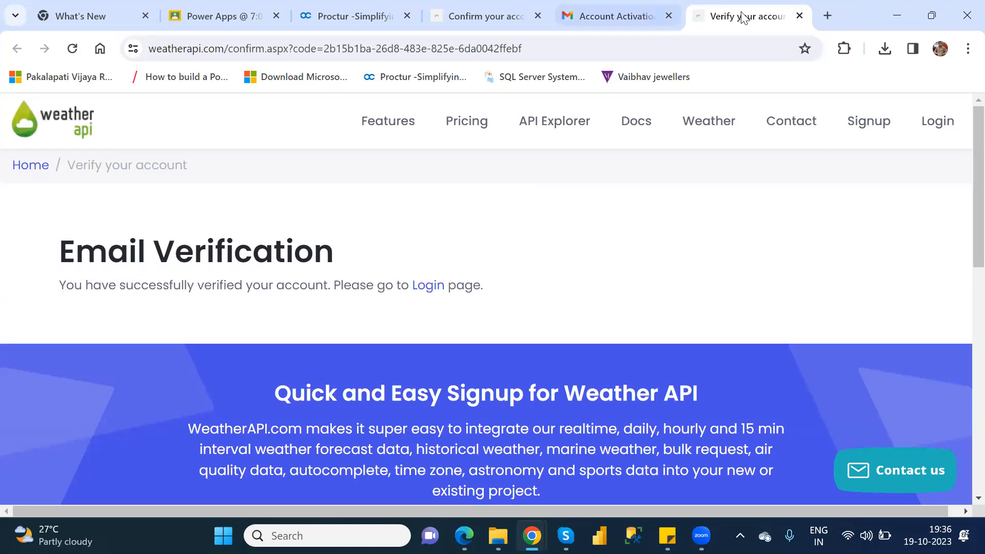
pyautogui.click(800, 16)
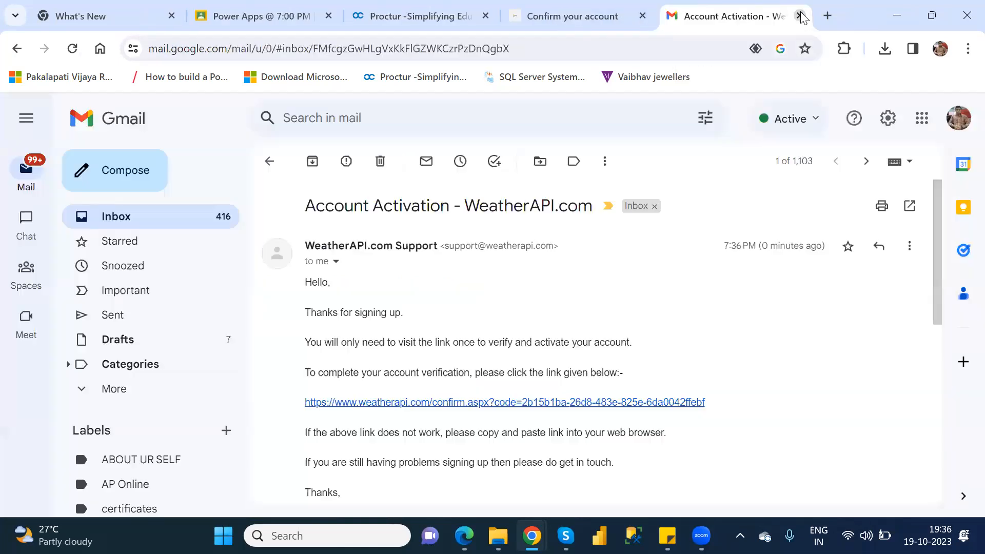
pyautogui.click(532, 16)
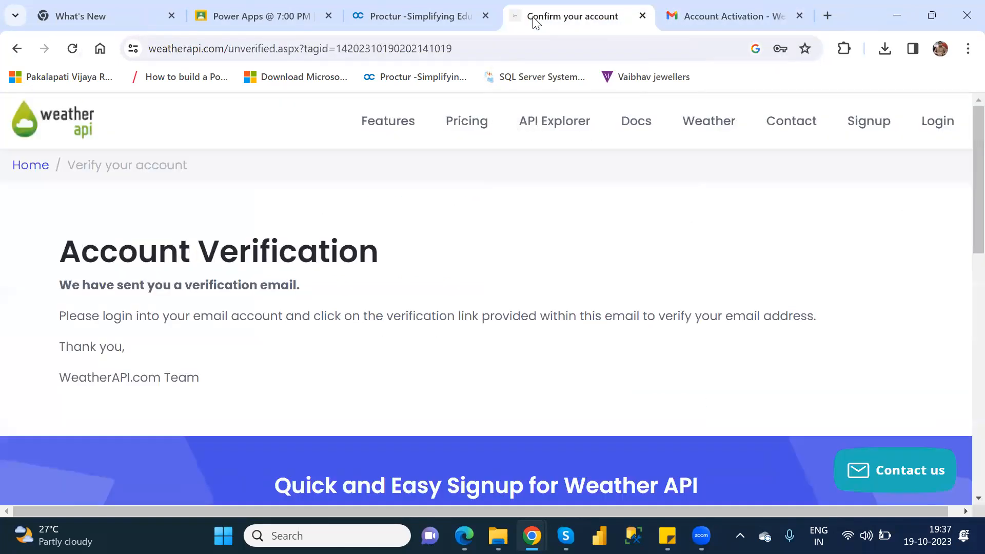
# Open the WeatherAPI.com login page and enter the account e-mail as the user name.
pyautogui.click(943, 123)
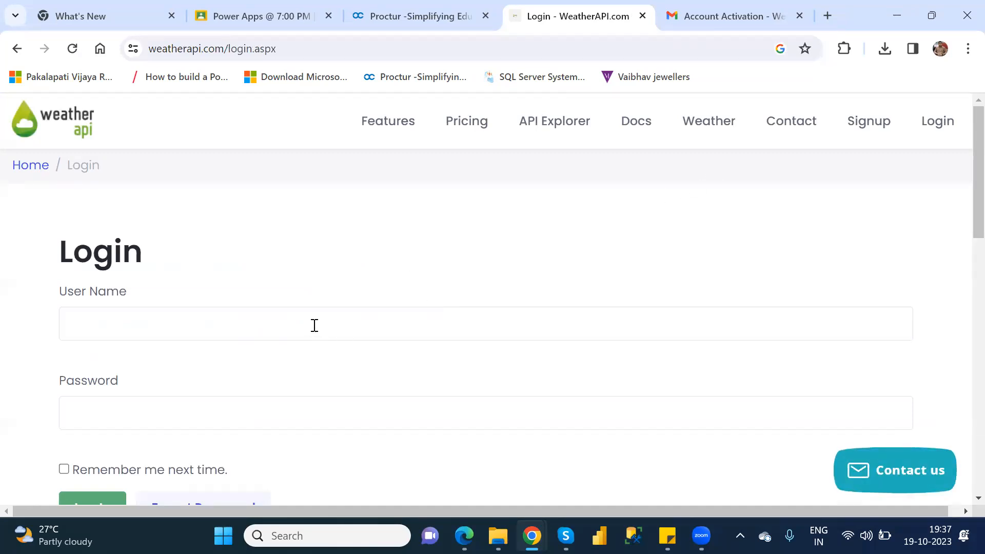
pyautogui.click(315, 325)
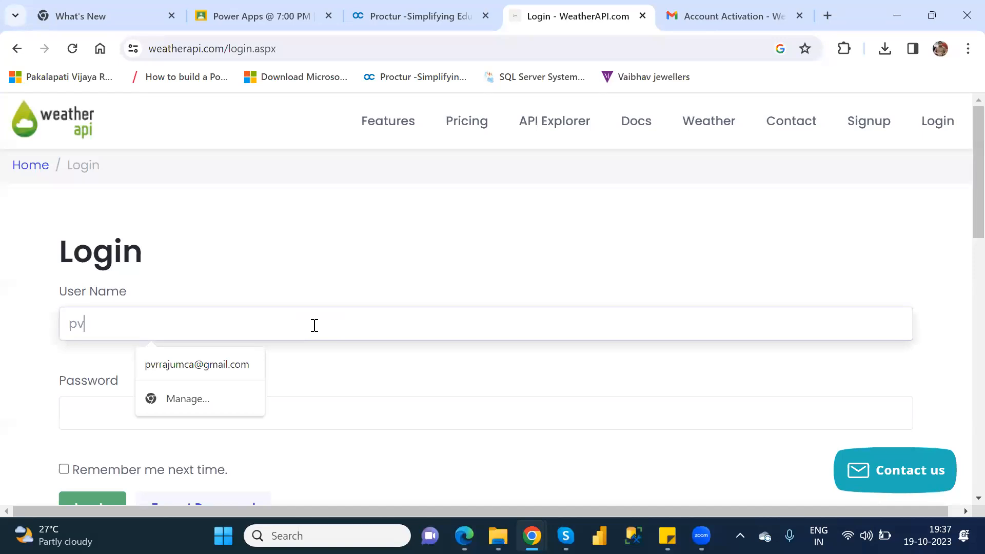
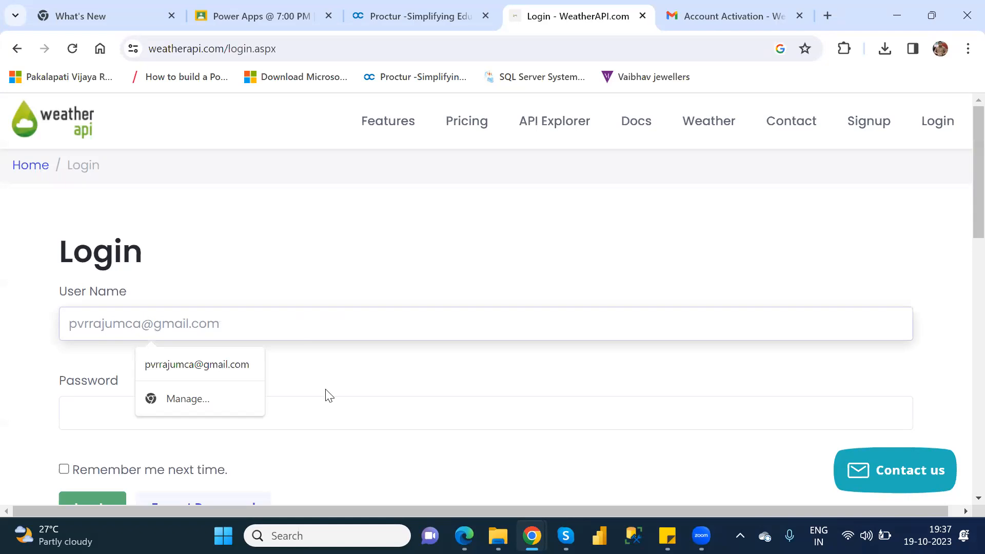
# Enter the account password and log in to WeatherAPI.com.
pyautogui.click(324, 408)
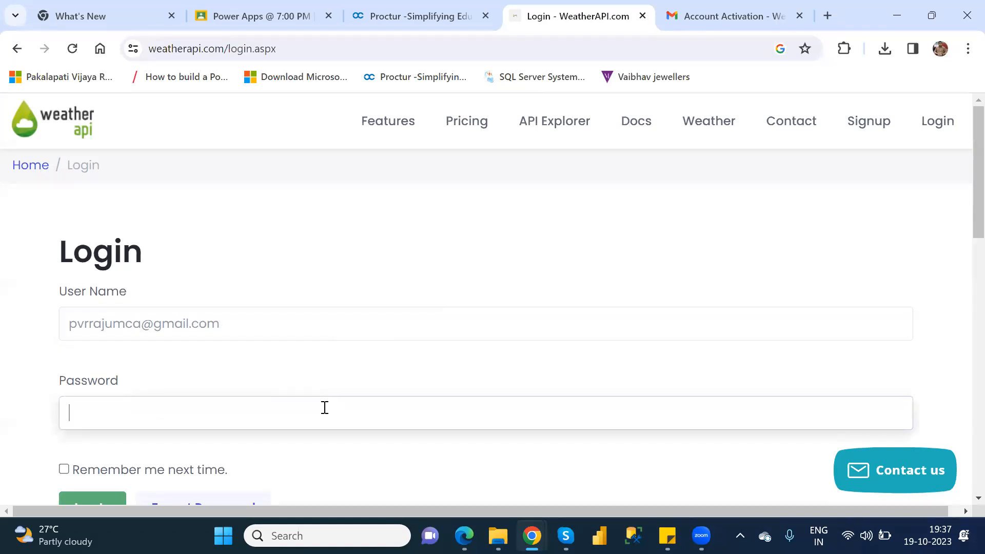
pyautogui.write('************')
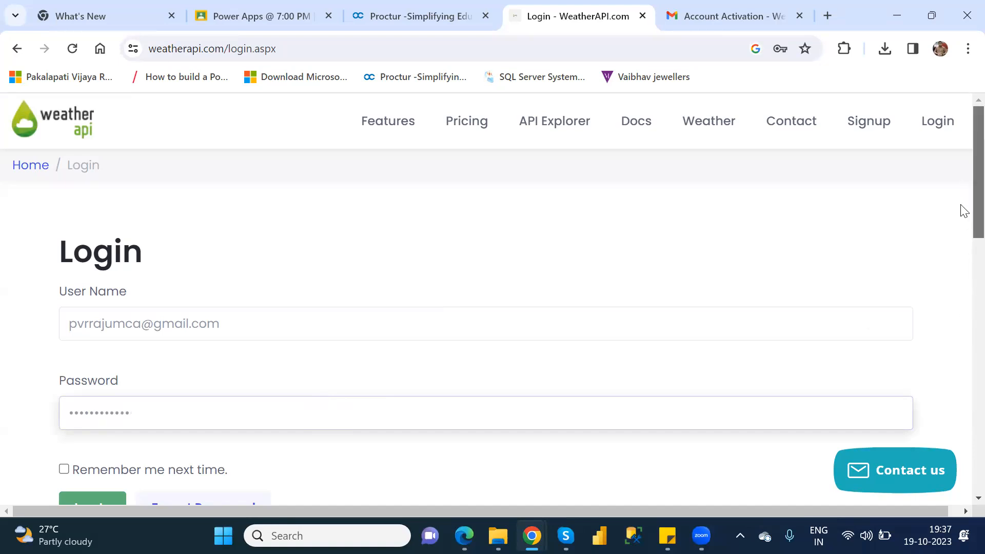
pyautogui.scroll(-3, 961, 209)
pyautogui.click(80, 356)
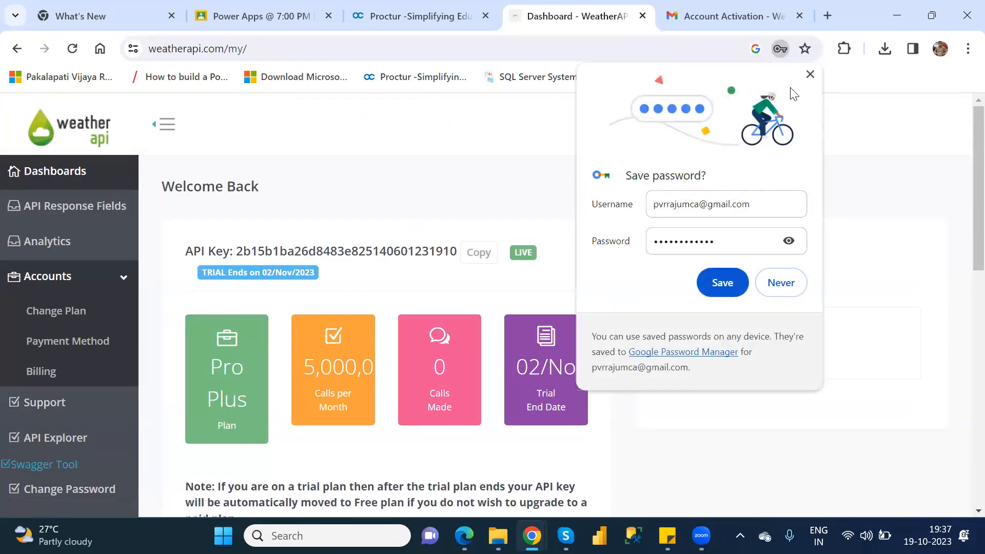
# Dismiss Chrome's password-saving offer and select the full API key on the WeatherAPI dashboard.
pyautogui.click(809, 75)
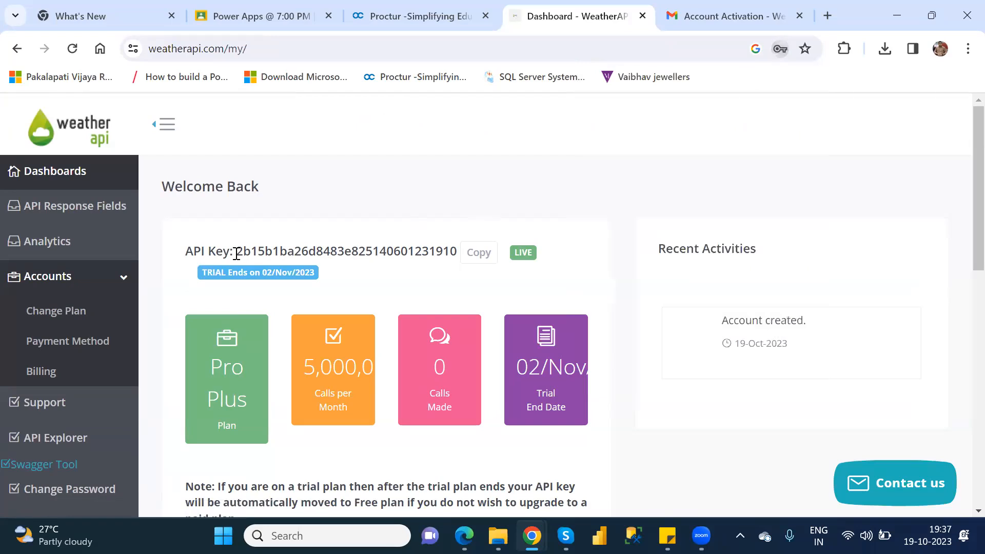
pyautogui.moveTo(236, 253); pyautogui.dragTo(456, 254)
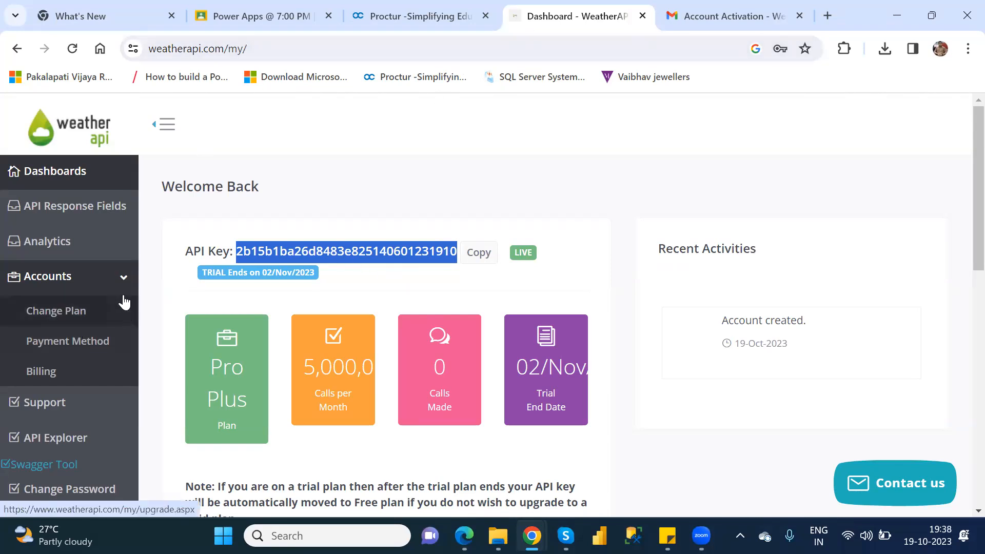
# Open the WeatherAPI API Response Fields page and copy the full API key shown there.
pyautogui.click(68, 219)
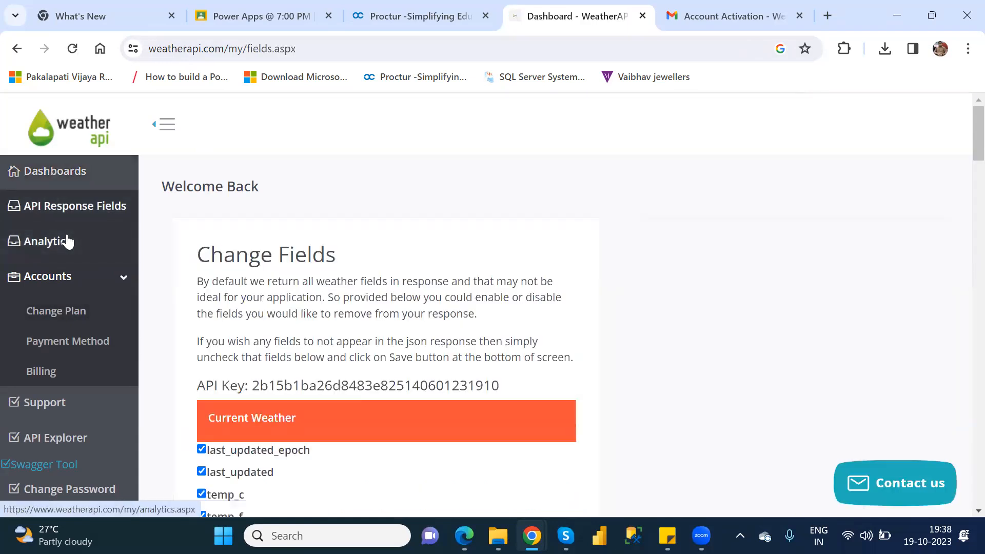
pyautogui.click(61, 214)
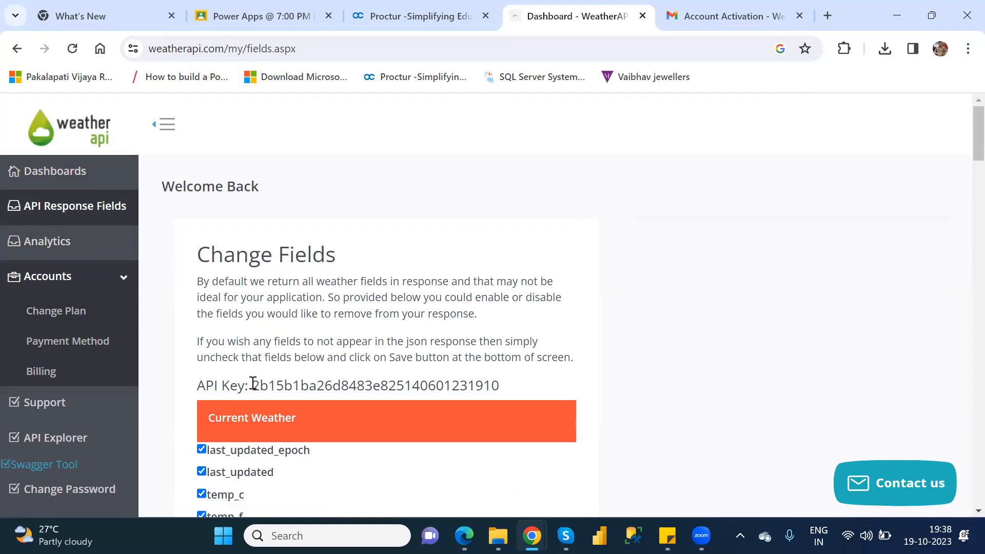
pyautogui.moveTo(252, 385); pyautogui.dragTo(530, 393)
pyautogui.hotkey('ctrl', 'c')
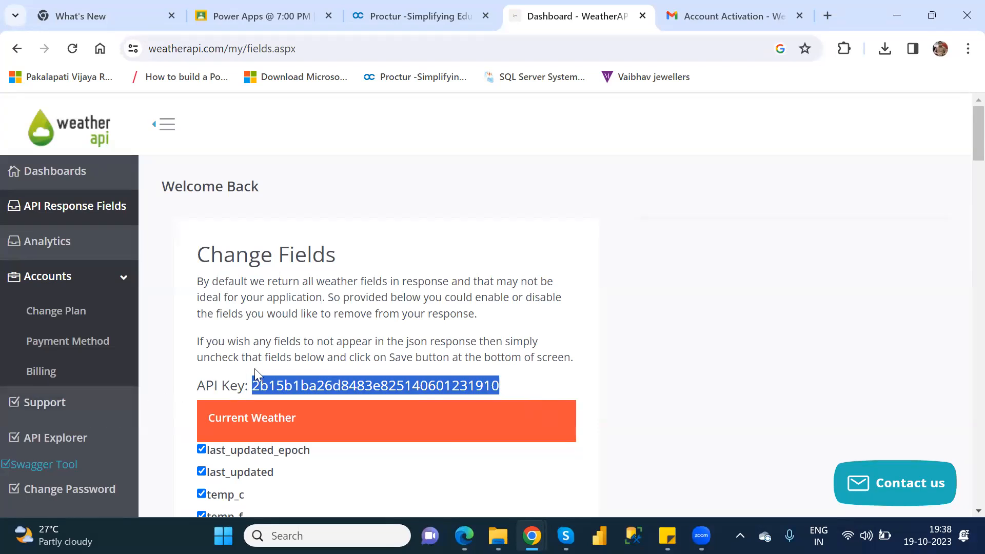
# Open the Interactive API Explorer and paste the API key into its key field.
pyautogui.click(44, 441)
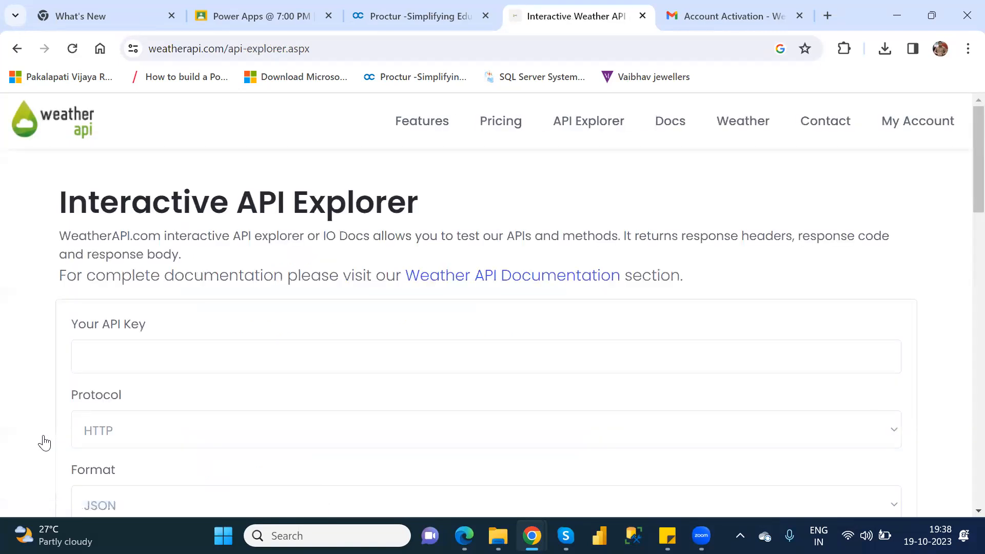
pyautogui.click(164, 354)
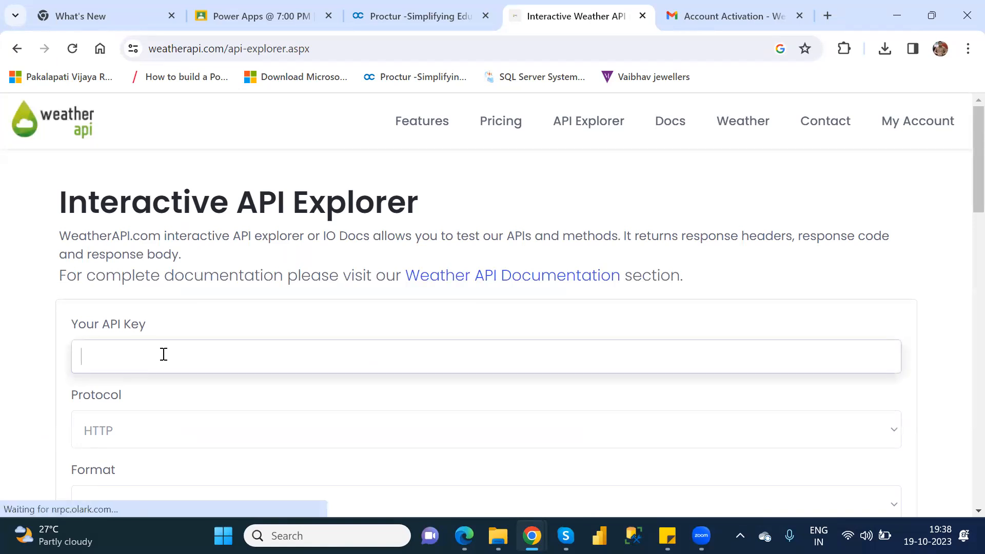
pyautogui.click(163, 354)
pyautogui.hotkey('ctrl', 'v')
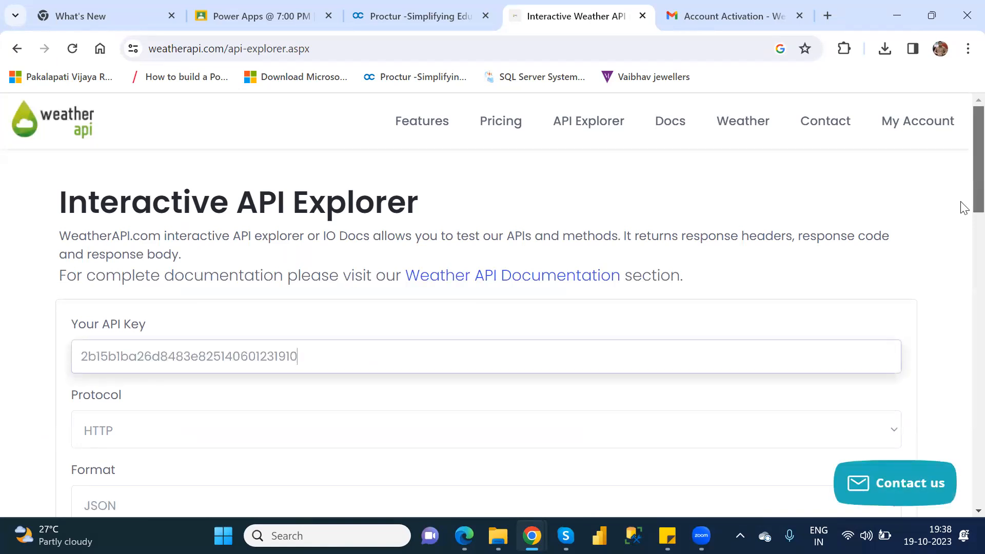
# Show the response of the Current weather call with aqi set to no, and return to the API key entry.
pyautogui.scroll(-9, 962, 207)
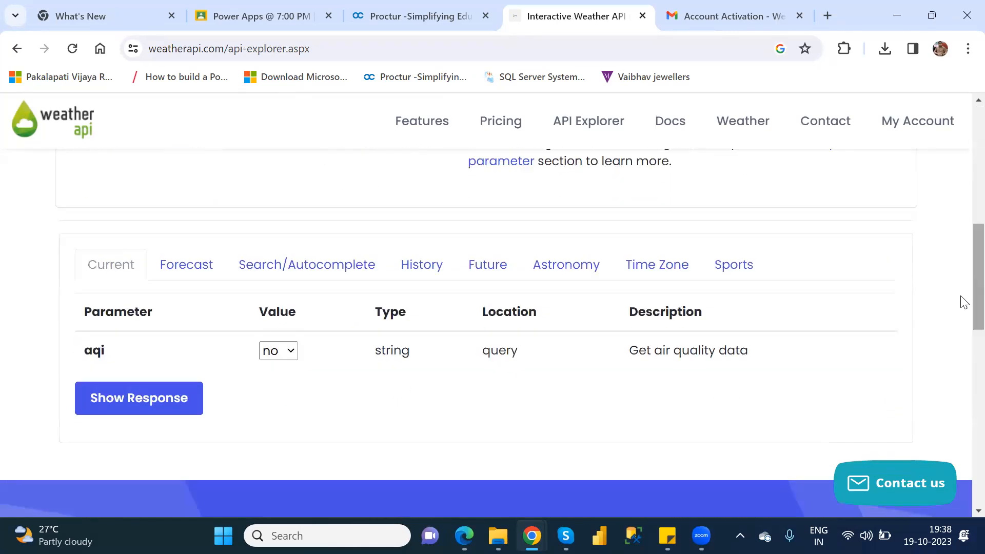
pyautogui.click(121, 399)
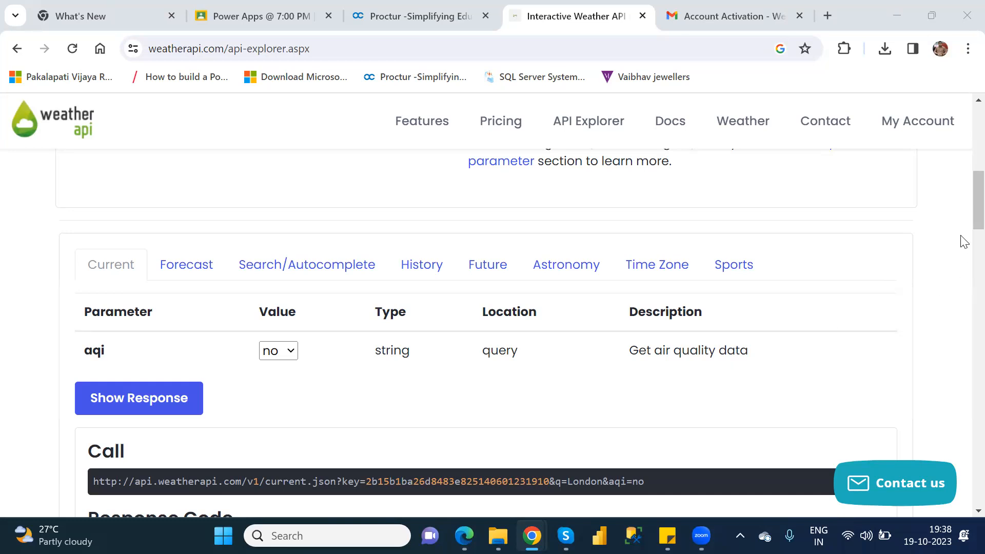
pyautogui.scroll(6, 962, 192)
pyautogui.scroll(1, 963, 118)
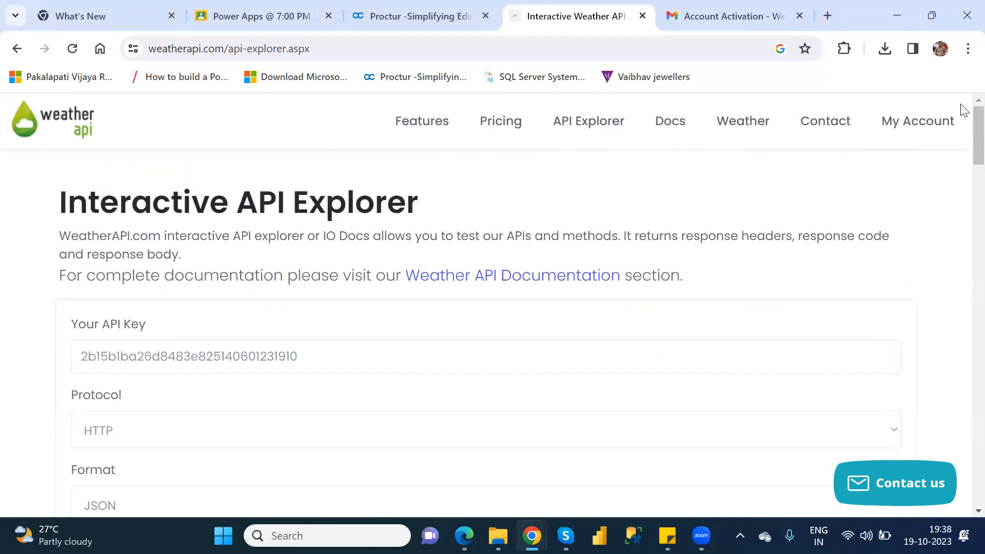
# Return to the API Response Fields page, copy the API key again, and paste it into the reopened API Explorer.
pyautogui.click(7, 56)
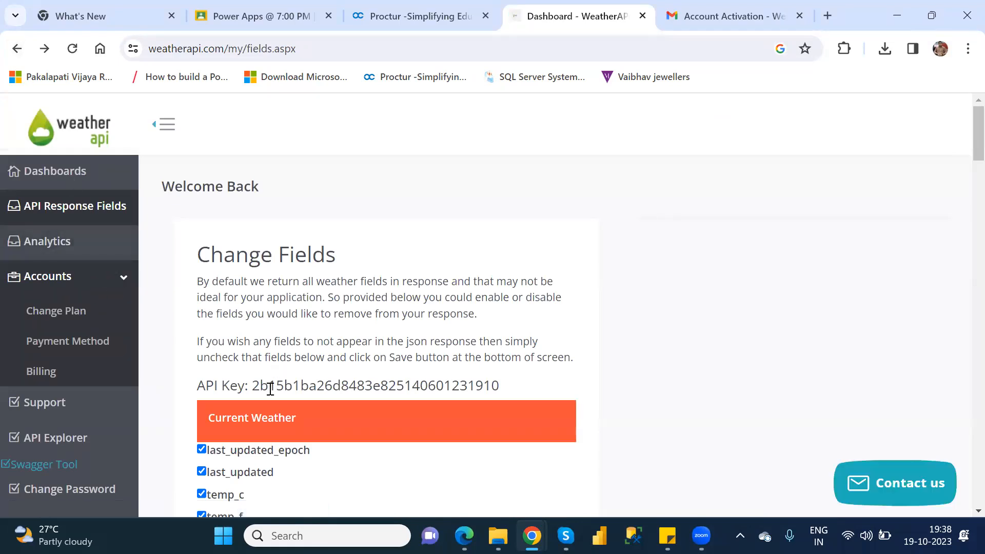
pyautogui.moveTo(253, 384); pyautogui.dragTo(510, 392)
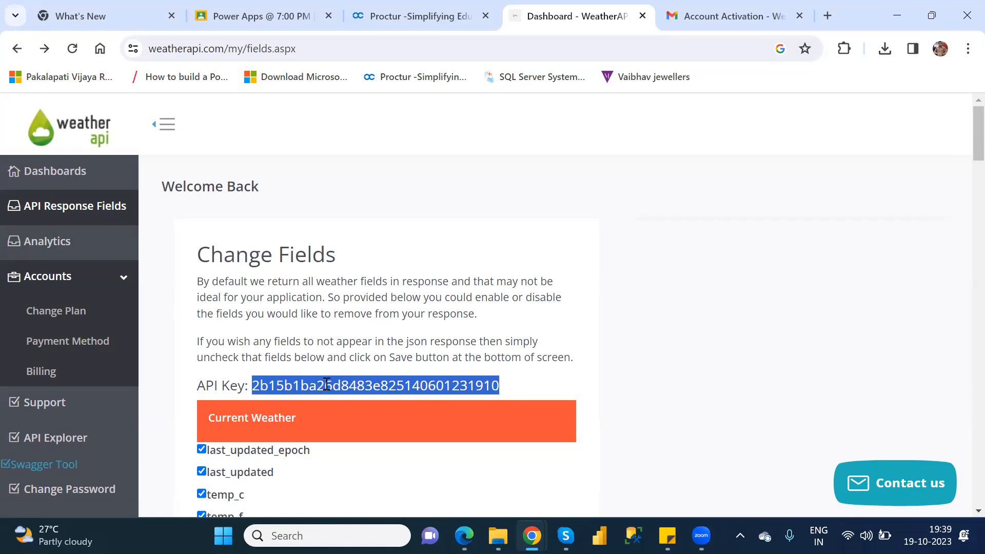
pyautogui.click(60, 440)
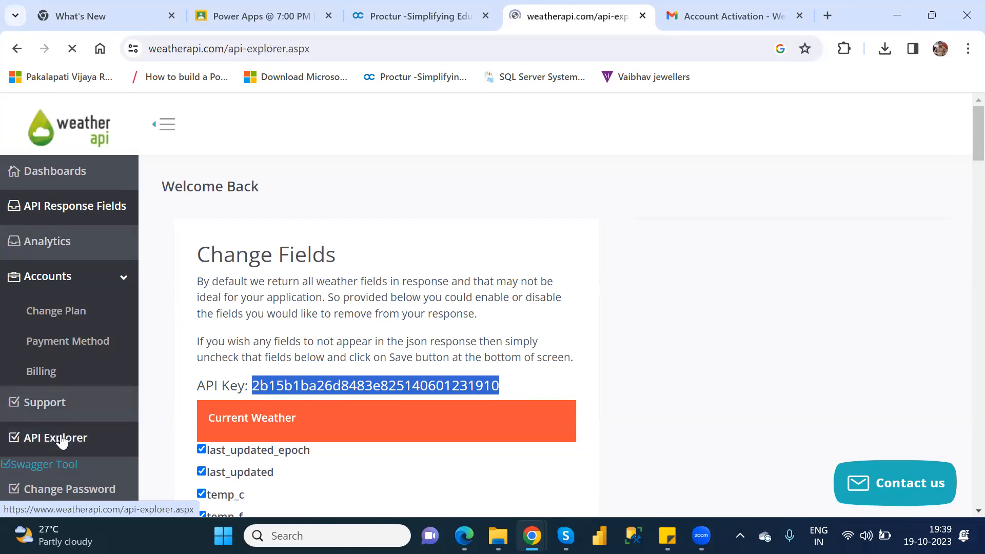
pyautogui.click(157, 344)
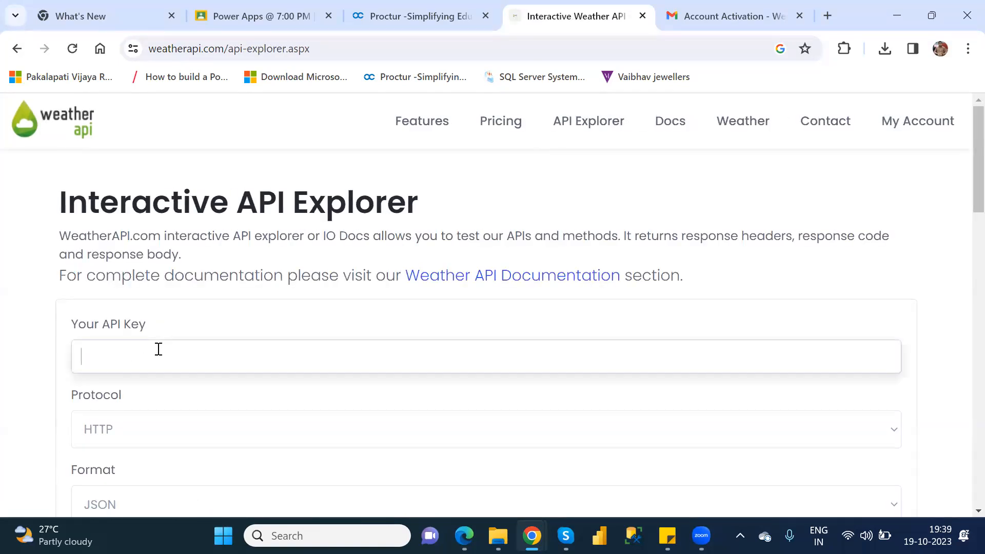
pyautogui.hotkey('ctrl', 'v')
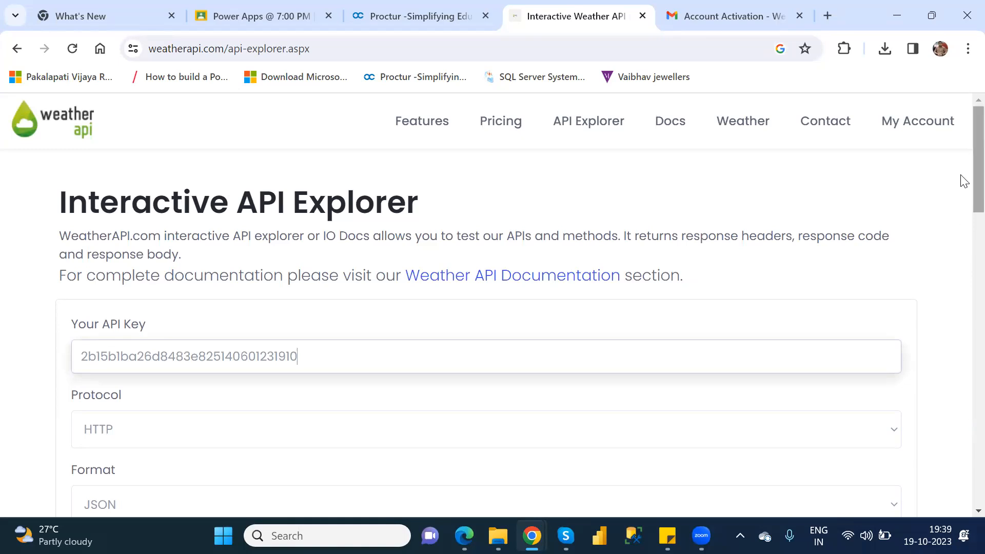
# Show the response for the Current call with aqi set to no, and review its call URL, response code, headers and body.
pyautogui.scroll(-1, 963, 310)
pyautogui.scroll(-15, 964, 310)
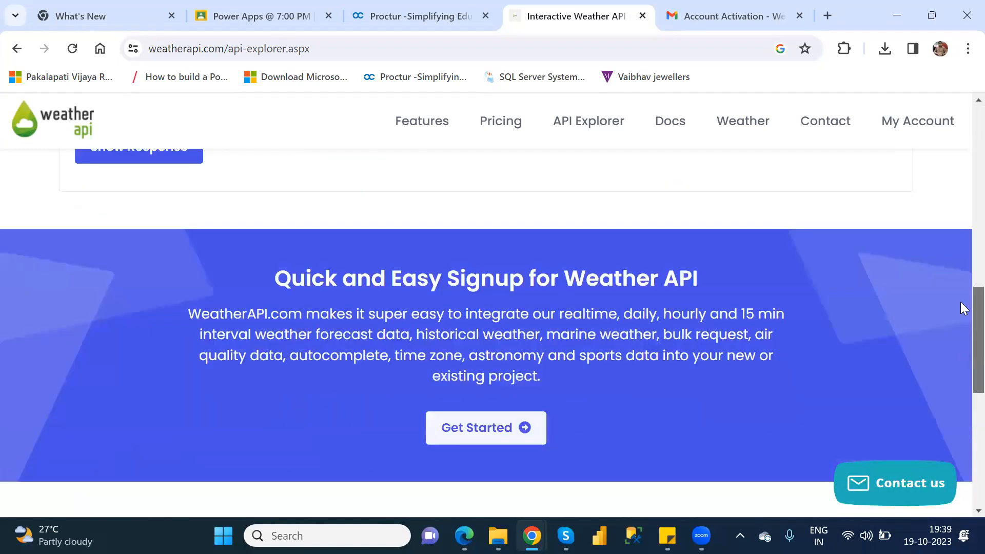
pyautogui.scroll(4, 960, 301)
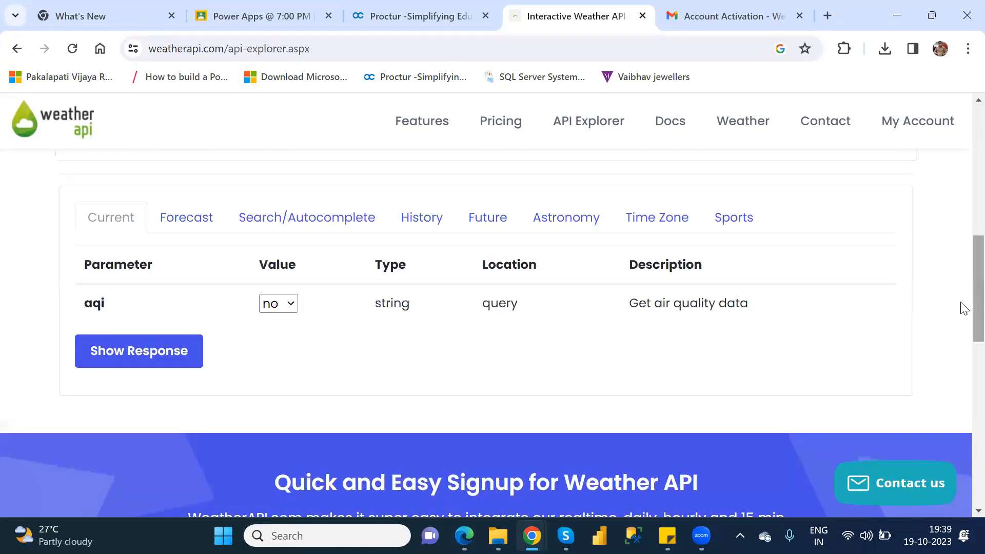
pyautogui.click(108, 362)
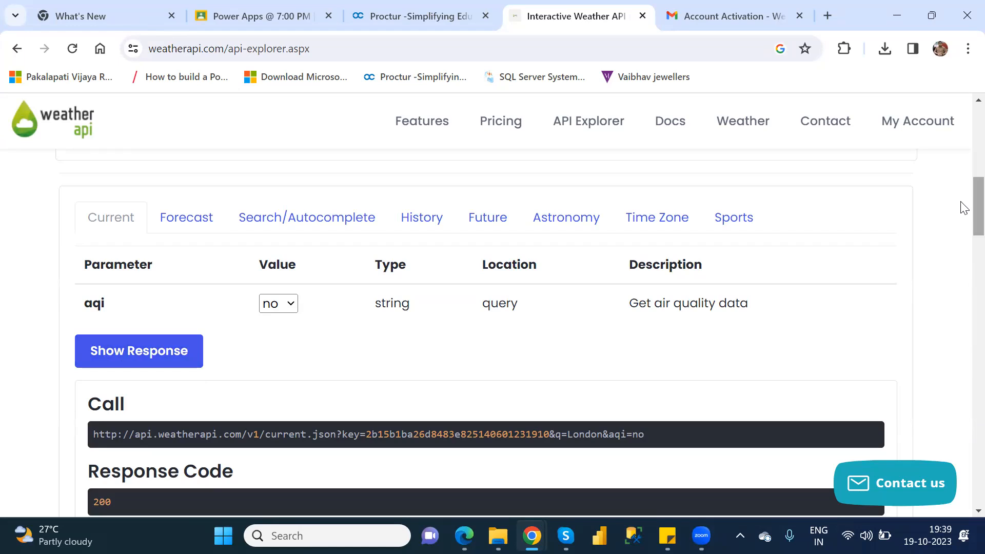
pyautogui.scroll(-3, 962, 220)
pyautogui.scroll(-2, 965, 235)
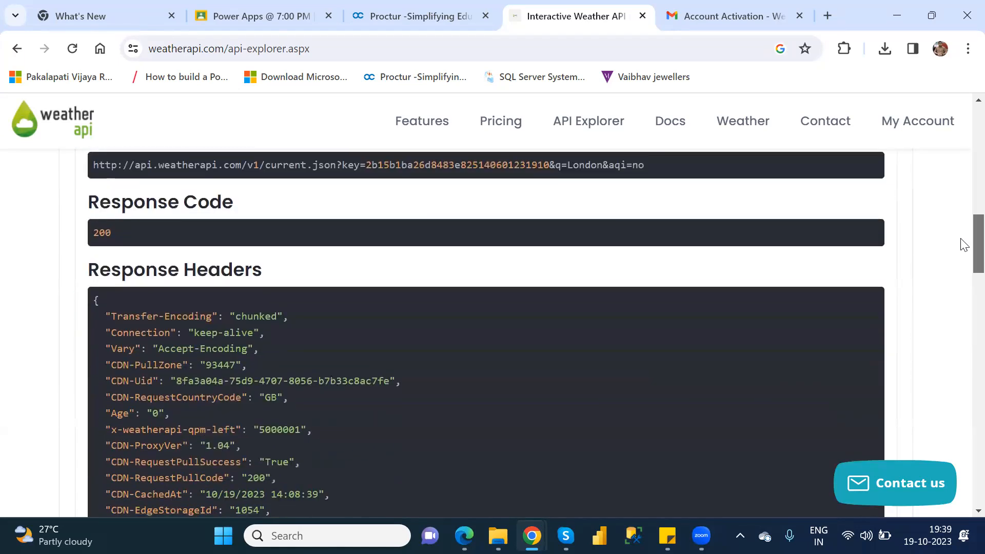
pyautogui.scroll(2, 963, 244)
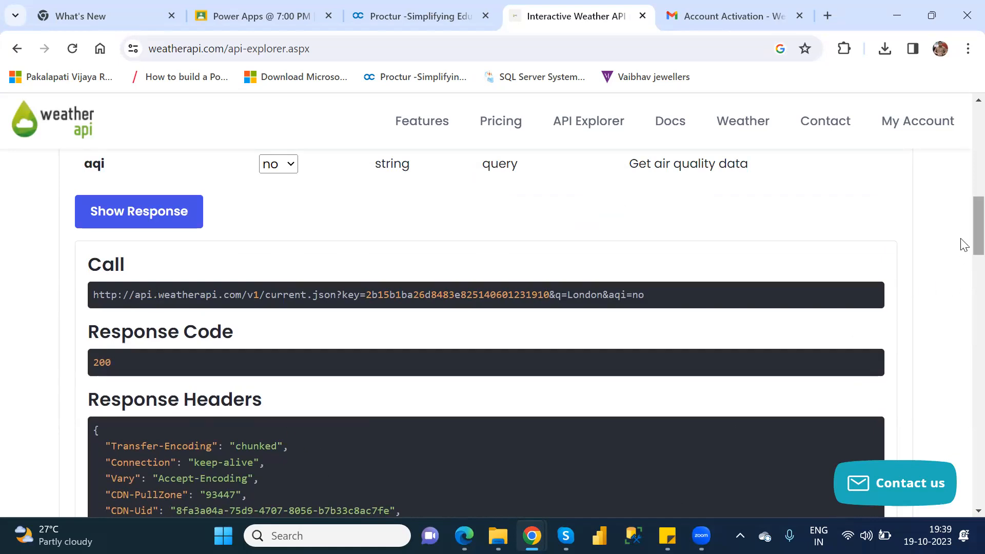
pyautogui.scroll(-3, 963, 257)
pyautogui.scroll(-12, 964, 308)
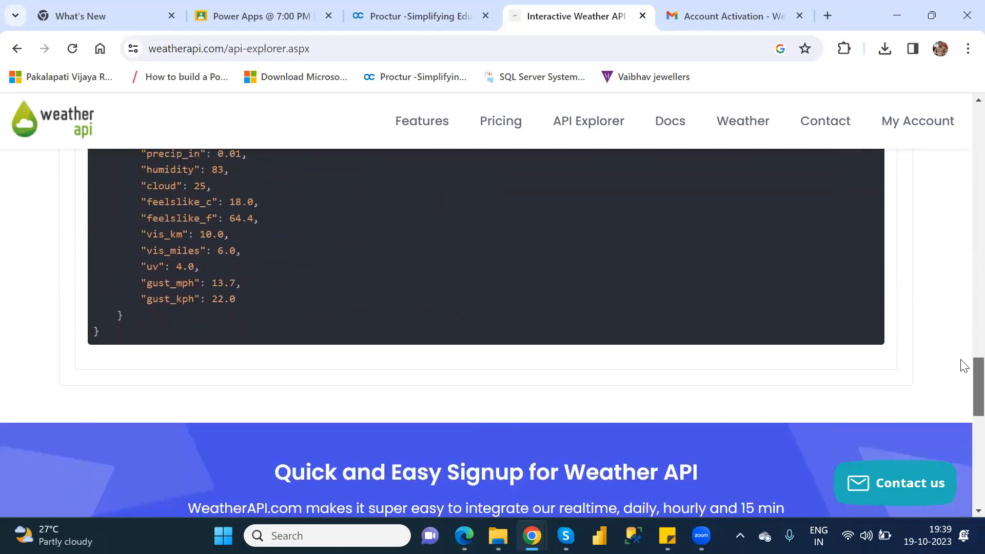
pyautogui.scroll(5, 965, 384)
pyautogui.scroll(10, 964, 361)
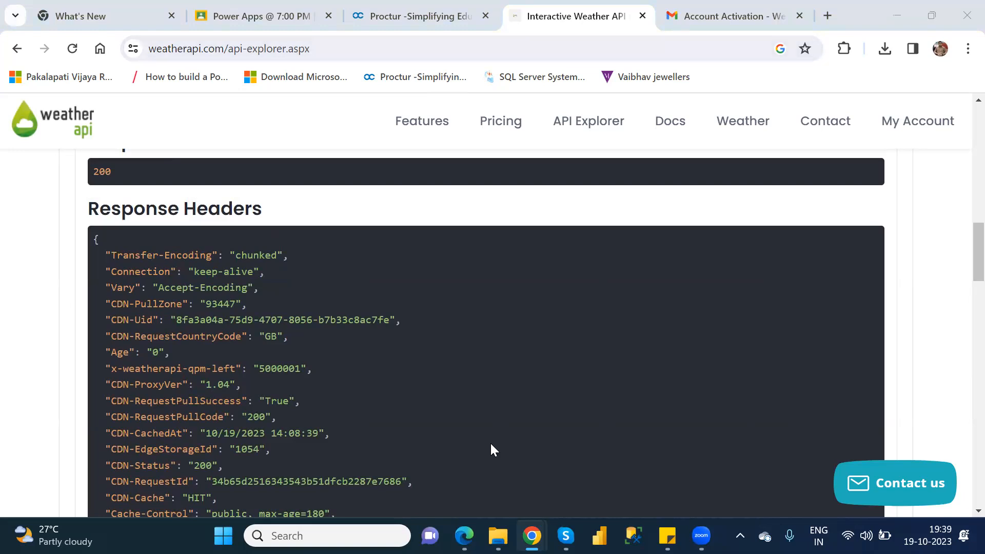
# Compare the Scheme and Host settings of the WeatherAPI connector in Power Apps with the full API Explorer page URL in Chrome.
pyautogui.moveTo(464, 536)
pyautogui.click(526, 454)
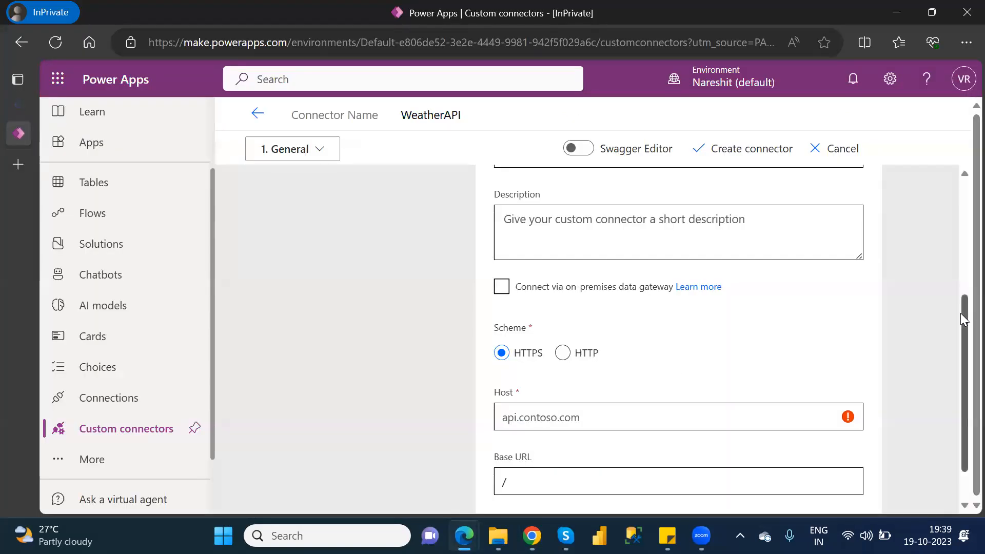
pyautogui.moveTo(964, 313); pyautogui.dragTo(962, 335)
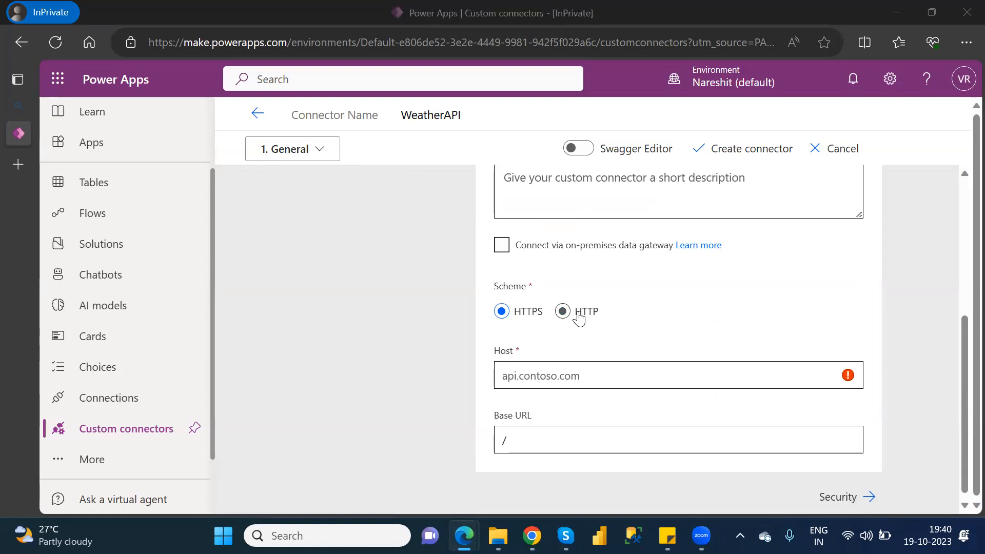
pyautogui.hotkey('alt', 'Tab')
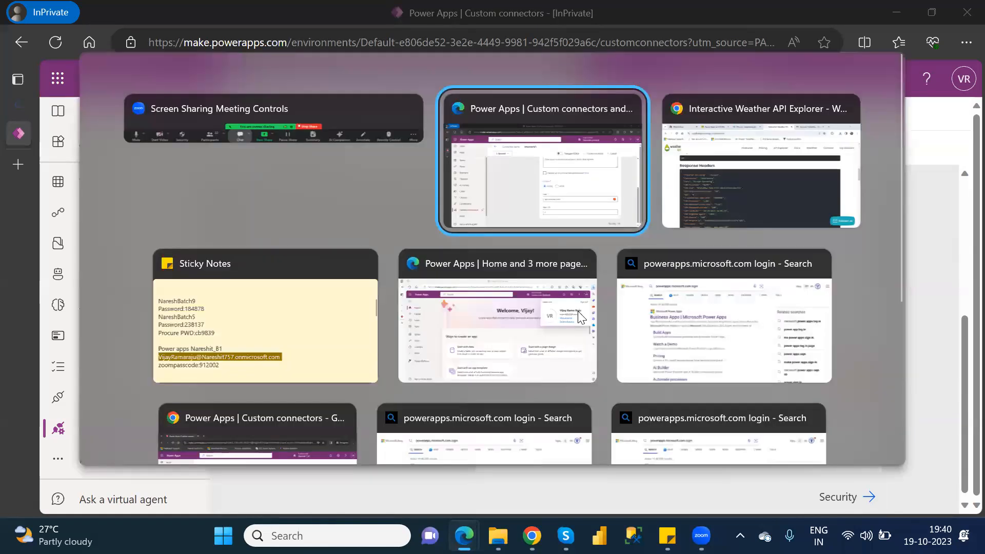
pyautogui.hotkey('alt', 'Tab')
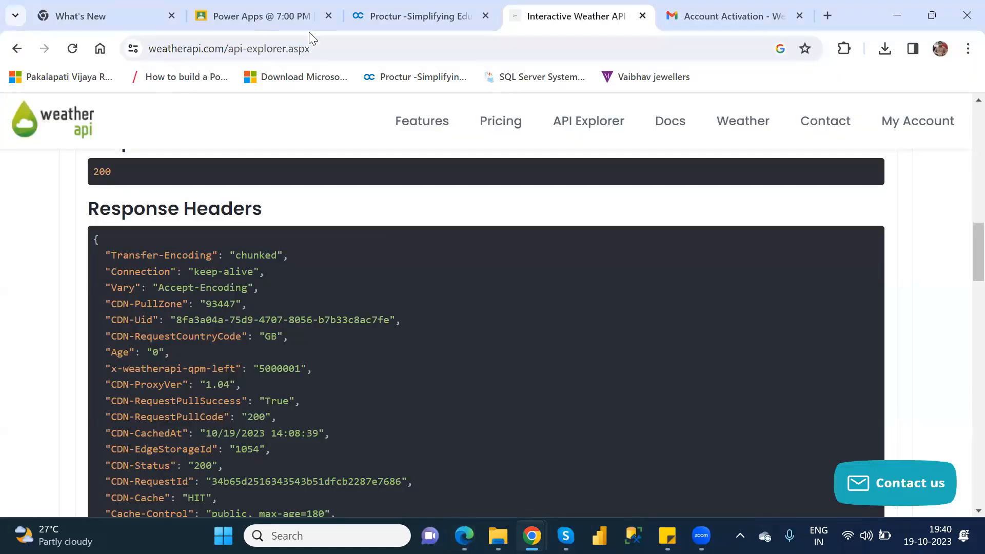
pyautogui.click(348, 48)
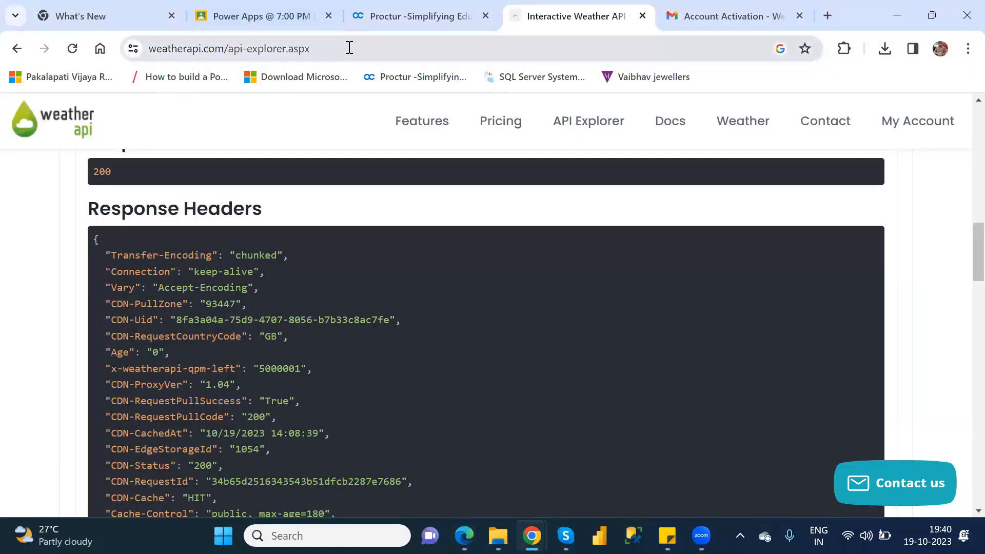
pyautogui.click(349, 48)
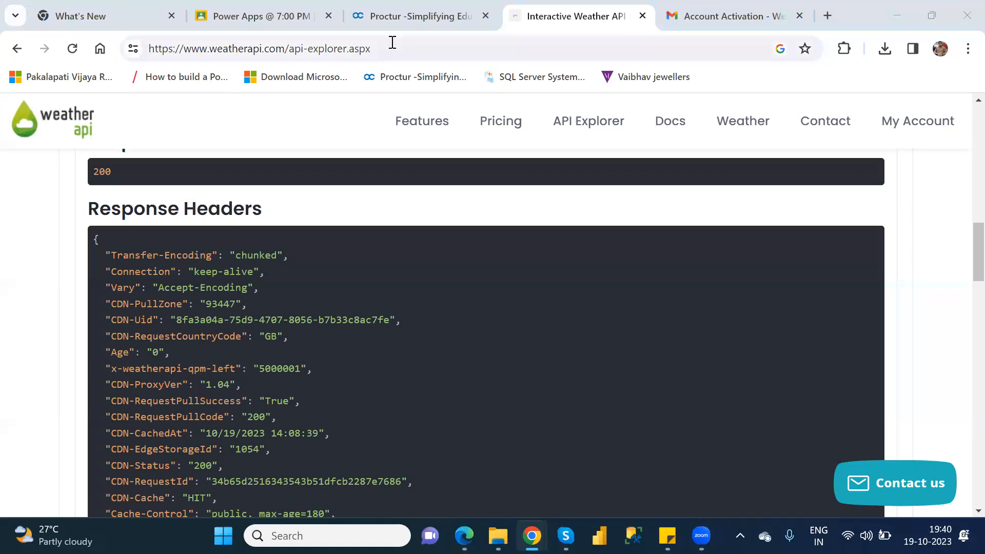
pyautogui.hotkey('alt', 'Tab')
pyautogui.hotkey('alt', 'Tab')
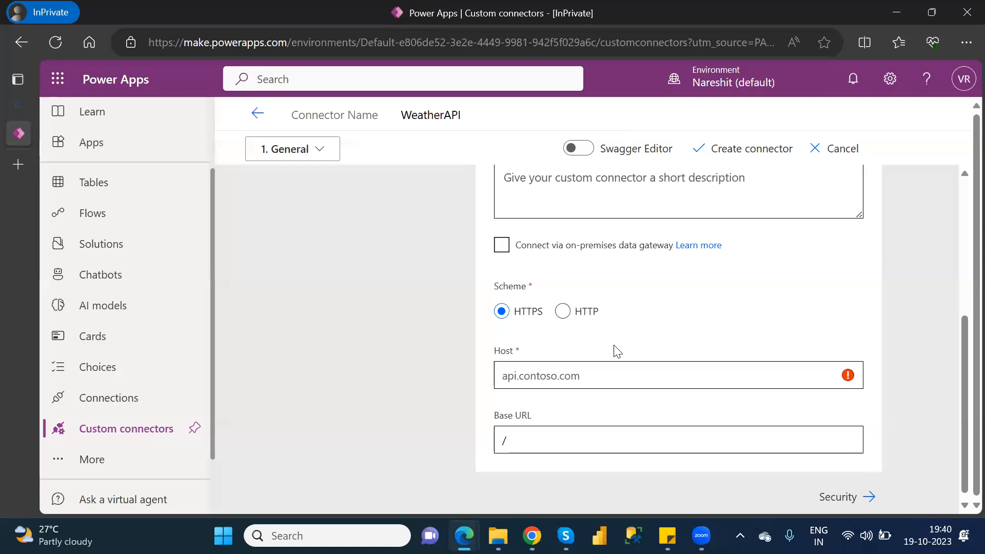
# Copy api.weatherapi.com from the API Explorer call URL in Chrome and paste it as the connector's Host in Power Apps.
pyautogui.hotkey('alt', 'Tab')
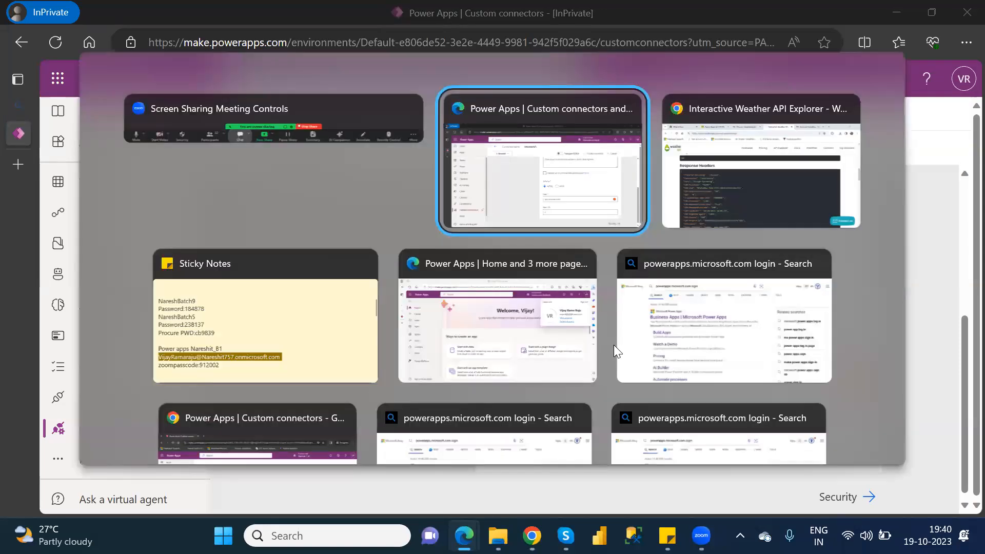
pyautogui.hotkey('alt', 'Tab')
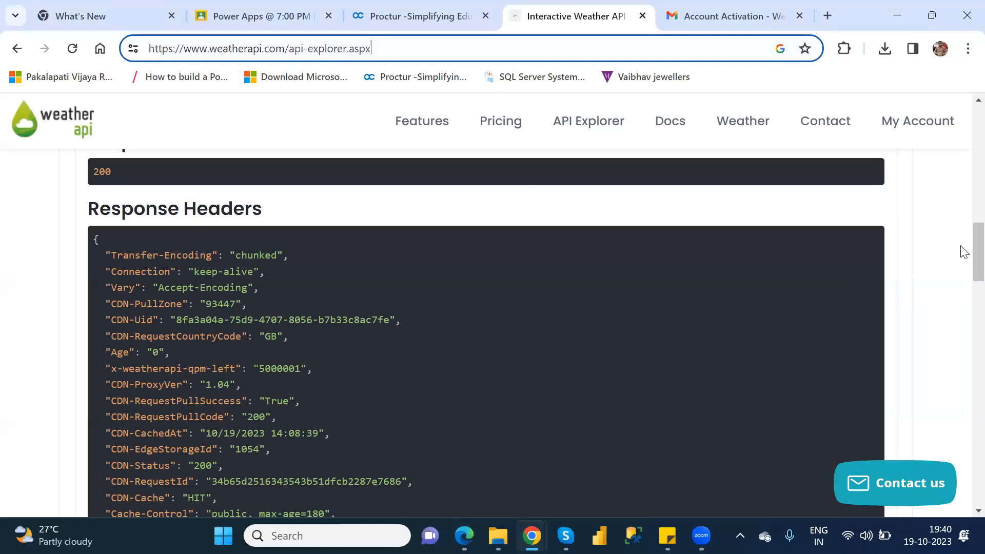
pyautogui.scroll(4, 961, 236)
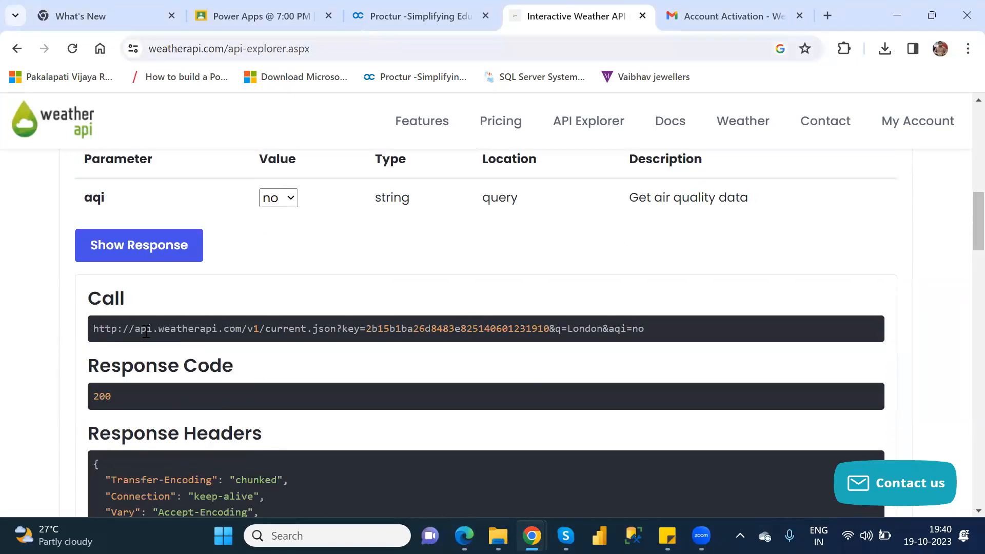
pyautogui.moveTo(136, 330); pyautogui.dragTo(243, 331)
pyautogui.hotkey('ctrl', 'c')
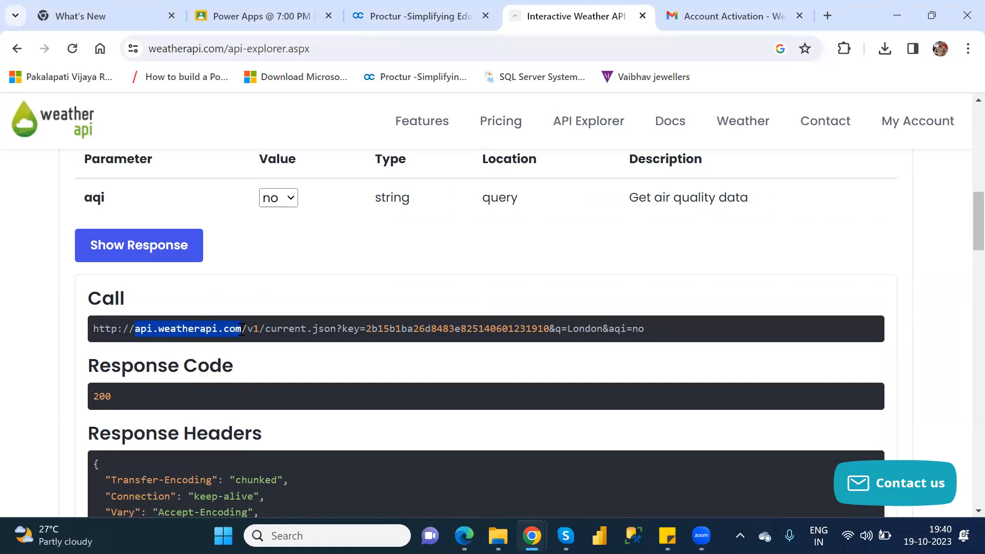
pyautogui.hotkey('alt', 'Tab')
pyautogui.hotkey('alt', 'Tab')
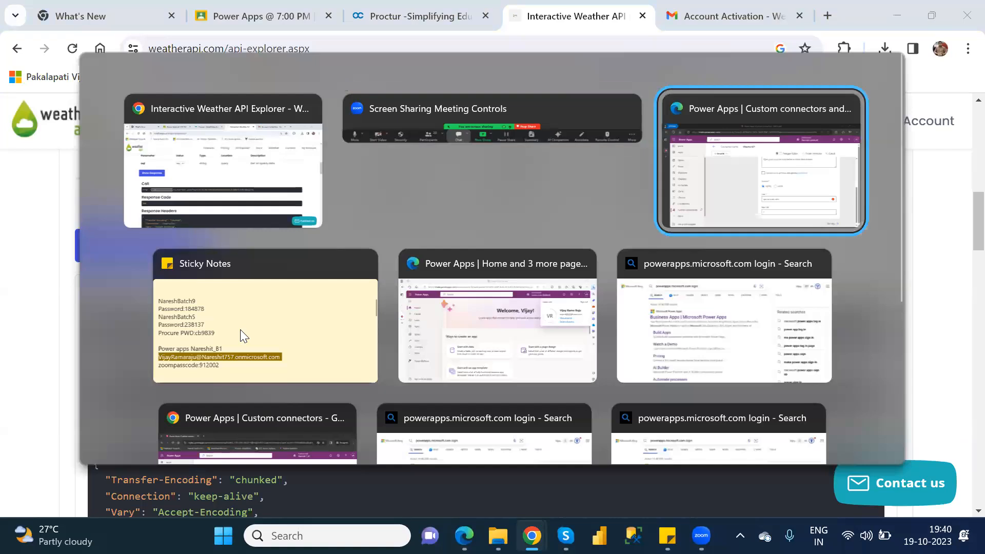
pyautogui.click(613, 376)
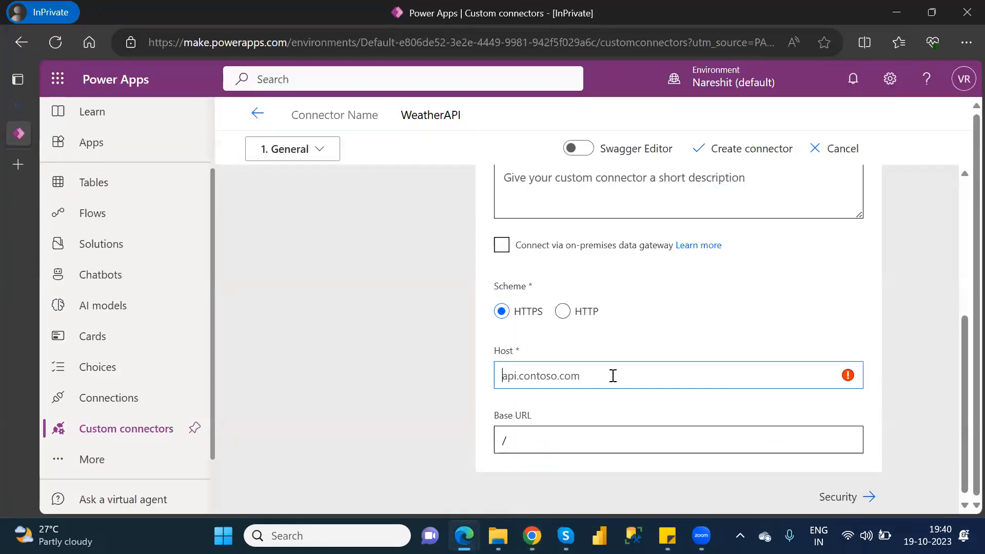
pyautogui.hotkey('ctrl', 'v')
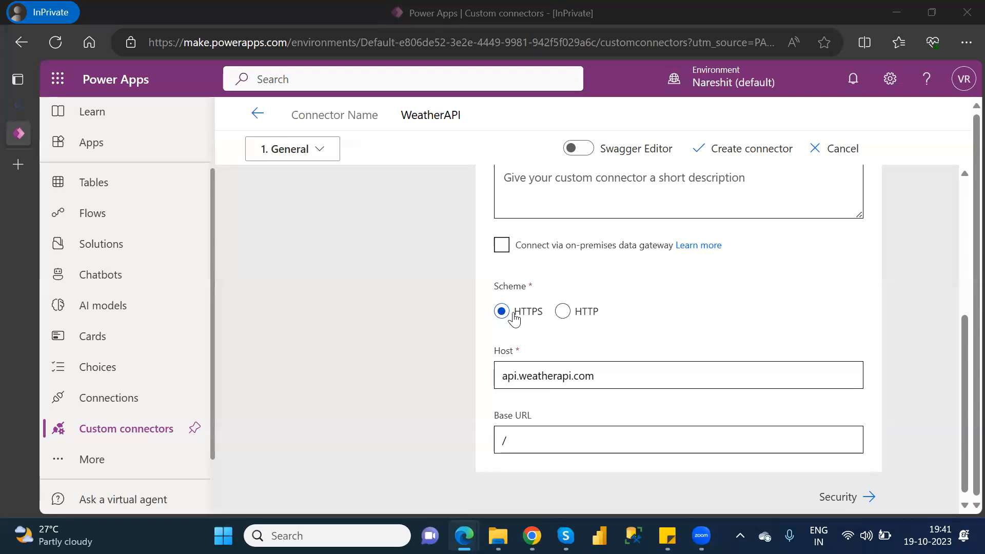
# Compare the connector's Host value in Power Apps with the call URL in the API Explorer in Chrome.
pyautogui.click(557, 382)
pyautogui.hotkey('alt', 'Tab')
pyautogui.hotkey('alt', 'Tab')
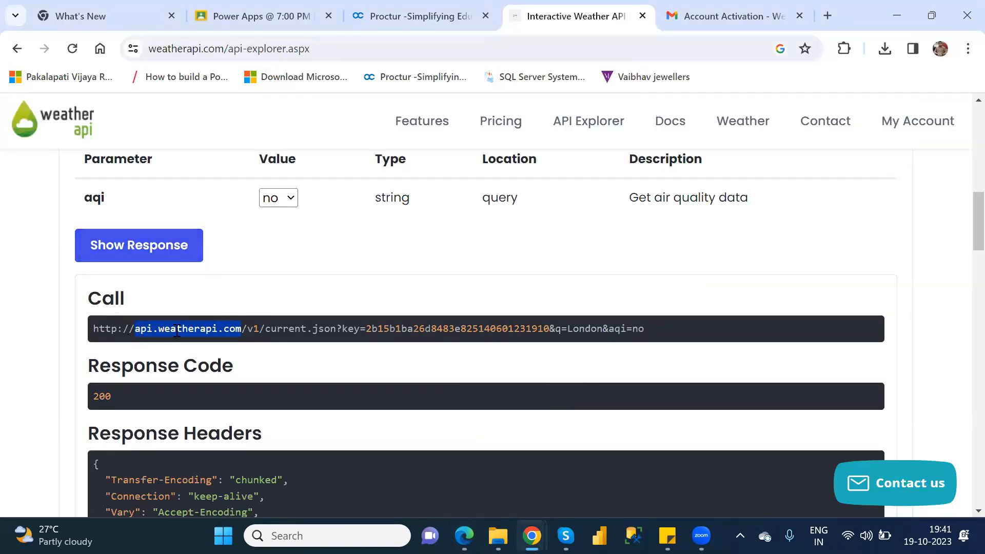
pyautogui.hotkey('alt', 'Tab')
pyautogui.hotkey('alt', 'Tab')
pyautogui.press('Tab')
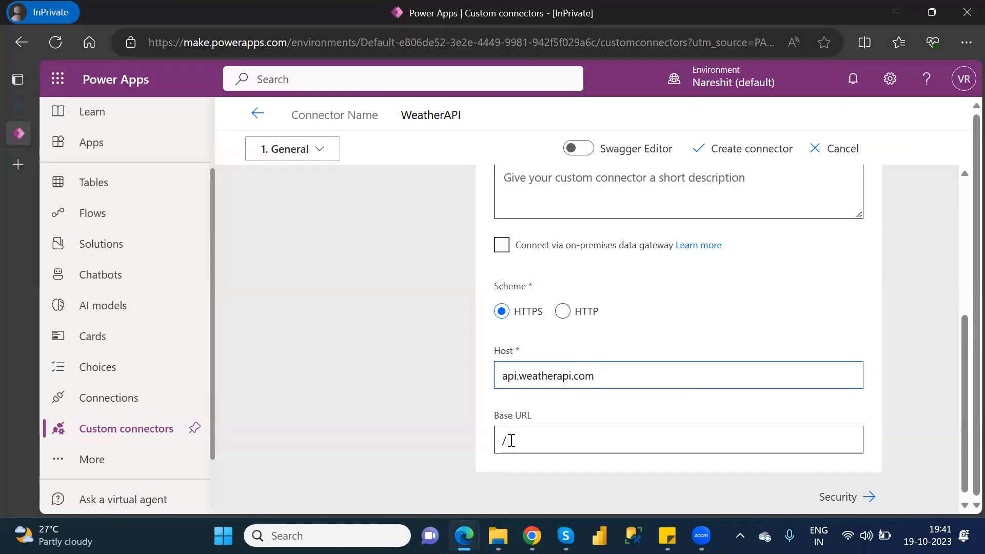
# Proceed to the connector's Security settings and choose API Key as the authentication type.
pyautogui.click(842, 498)
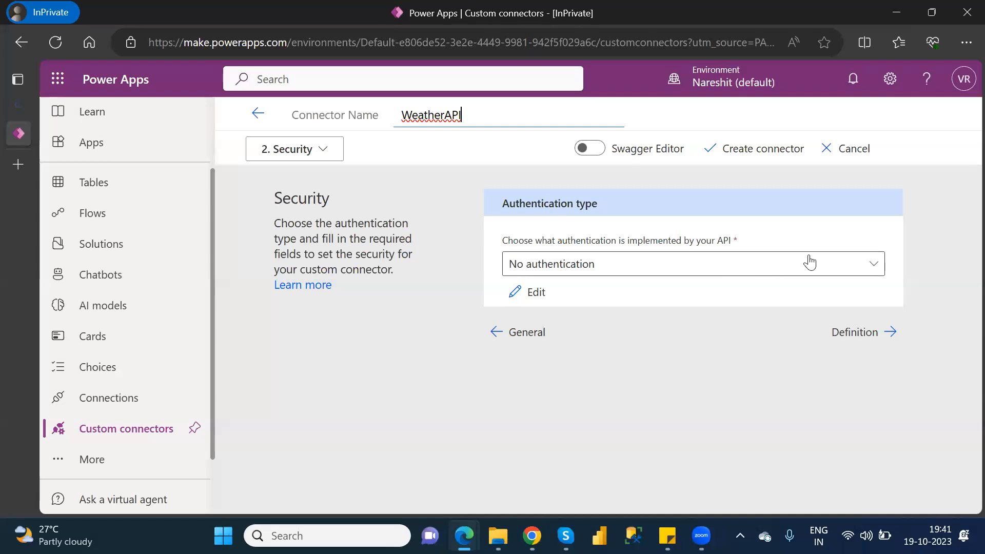
pyautogui.click(874, 269)
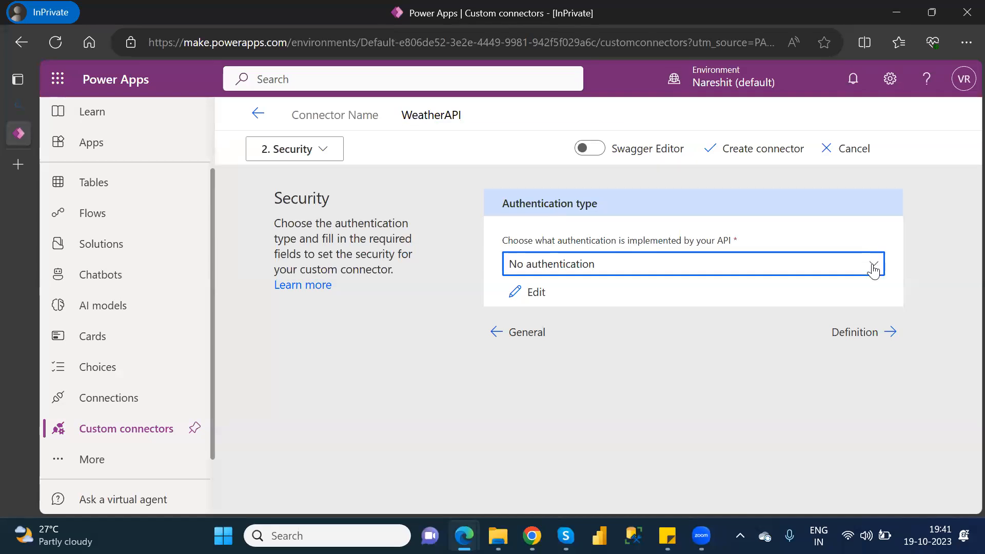
pyautogui.click(873, 269)
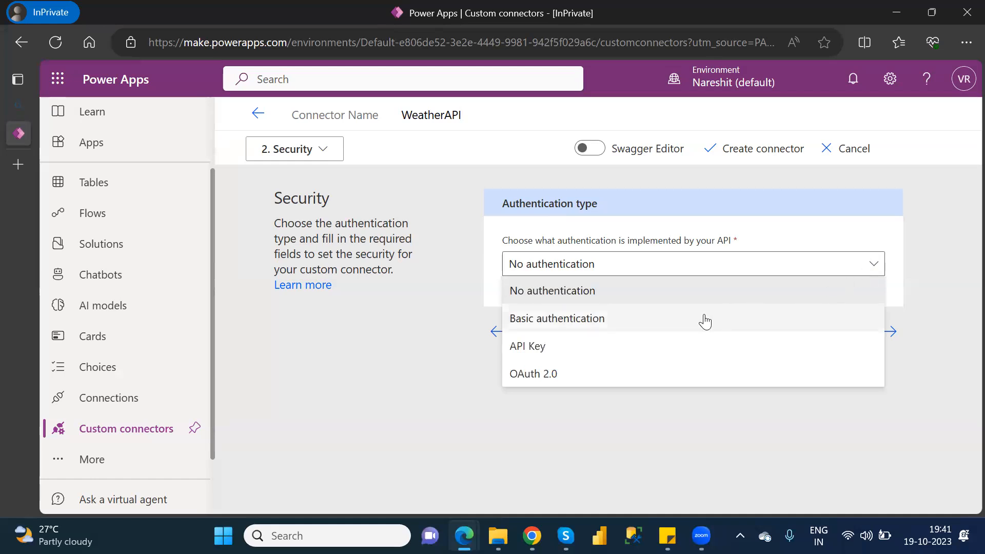
pyautogui.click(584, 354)
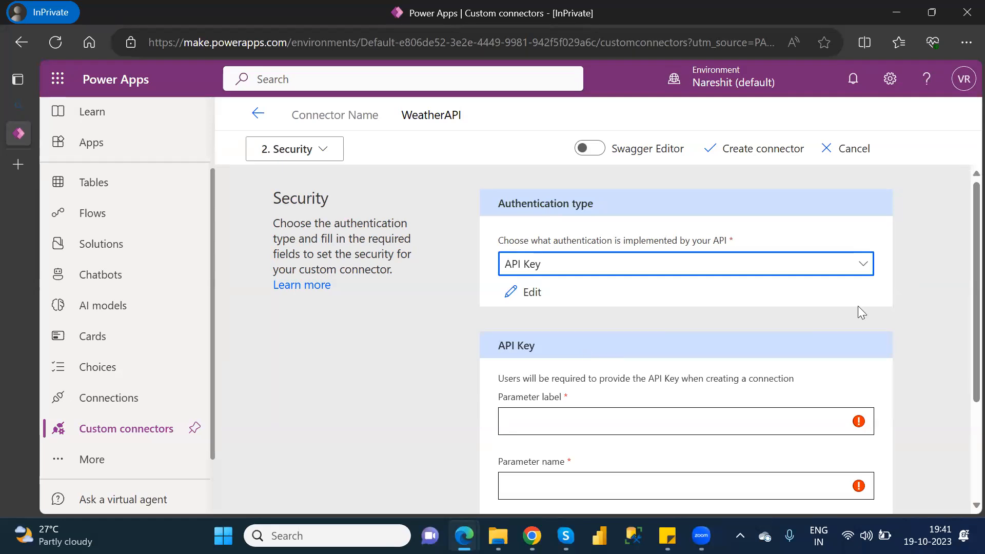
# Set the API Key parameter label and parameter name to Key, and the parameter location to Query.
pyautogui.click(960, 281)
pyautogui.scroll(-3, 960, 281)
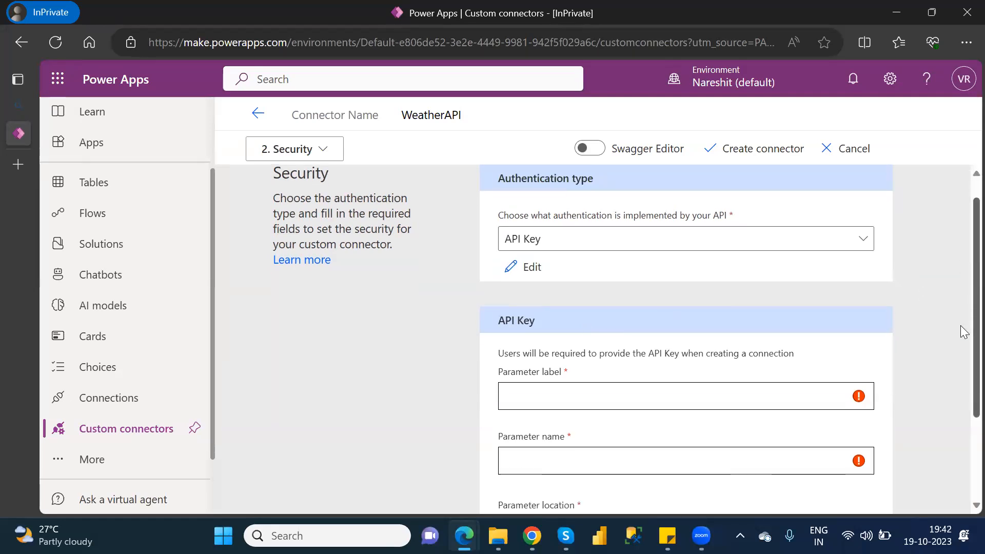
pyautogui.click(623, 266)
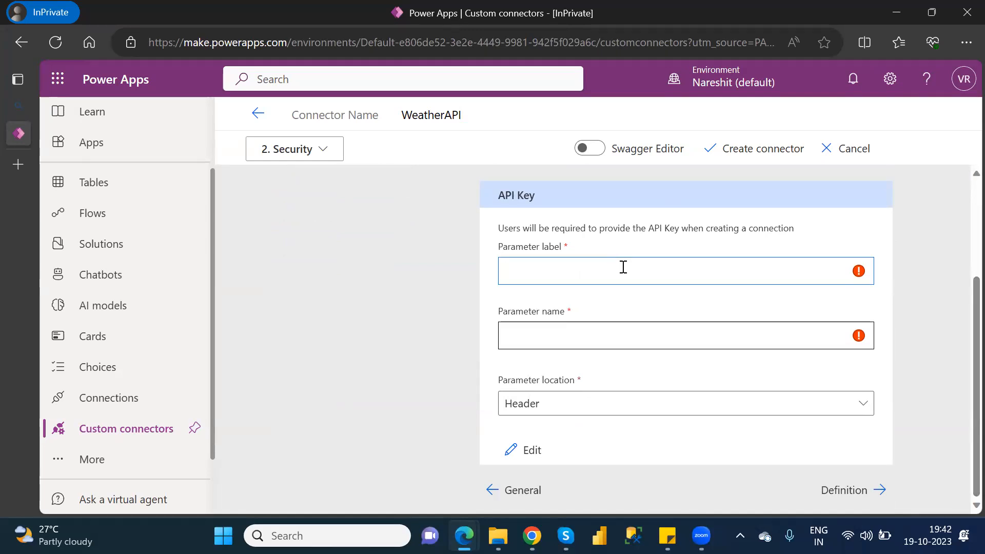
pyautogui.write('Key')
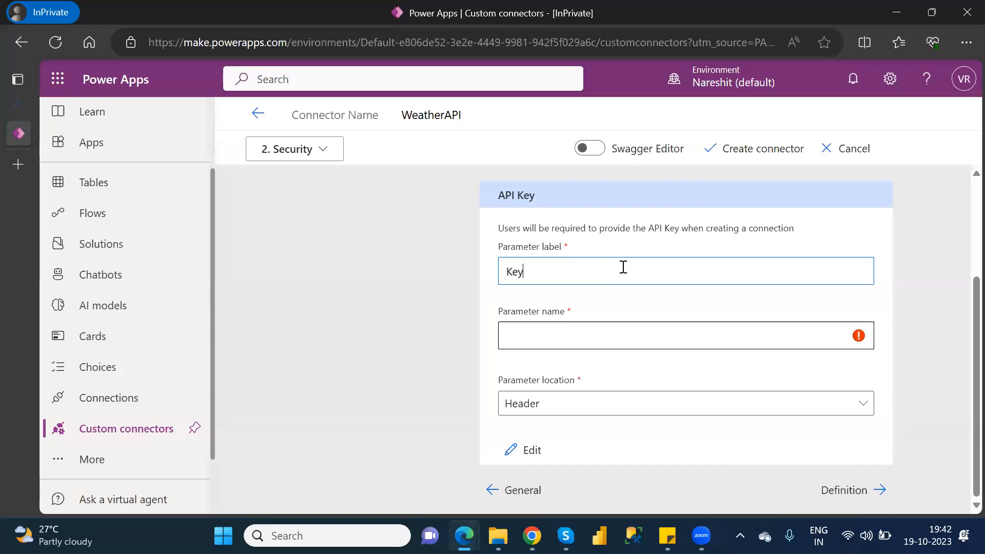
pyautogui.hotkey('ctrl', 'a')
pyautogui.hotkey('ctrl', 'c')
pyautogui.click(549, 343)
pyautogui.hotkey('ctrl', 'v')
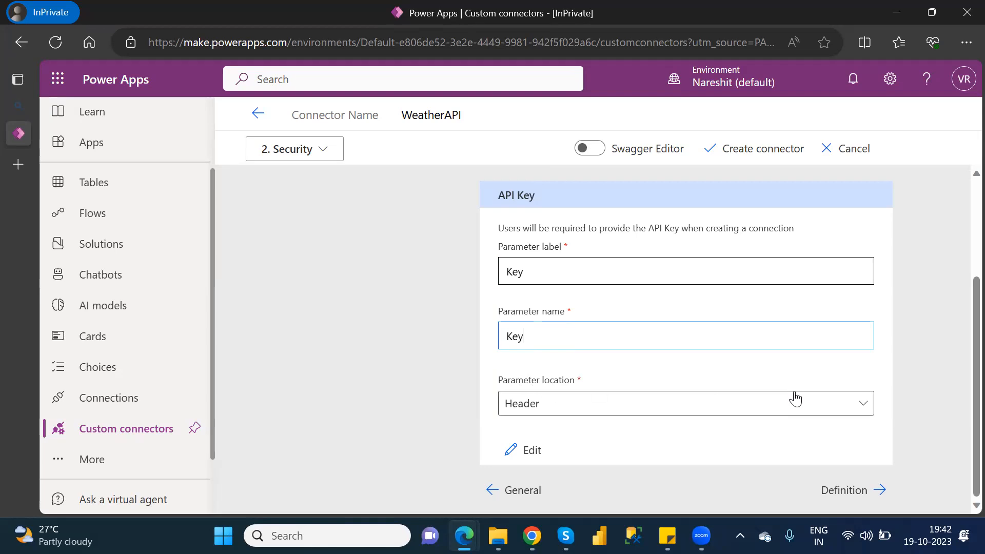
pyautogui.click(864, 407)
pyautogui.click(618, 440)
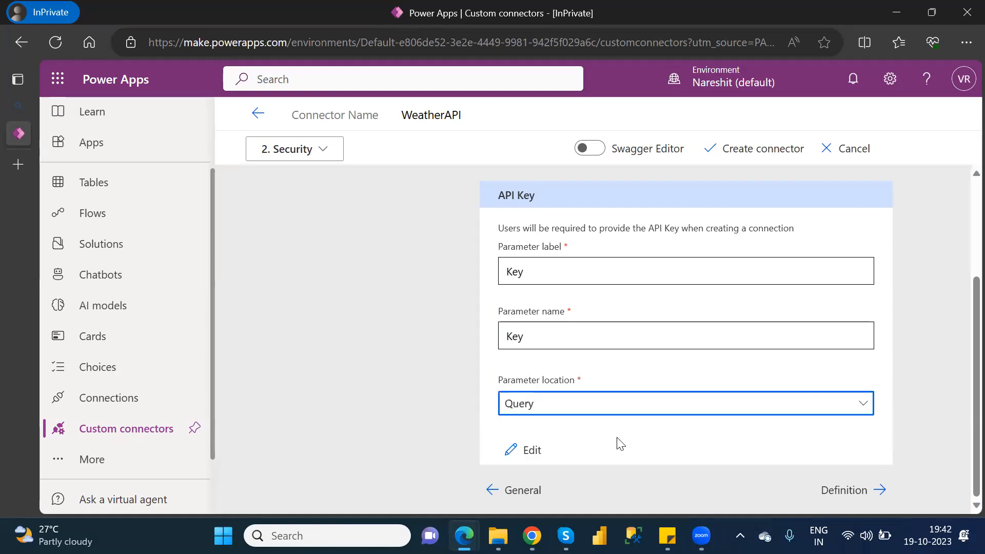
# Proceed to the connector's Definition settings and add a new action.
pyautogui.click(855, 492)
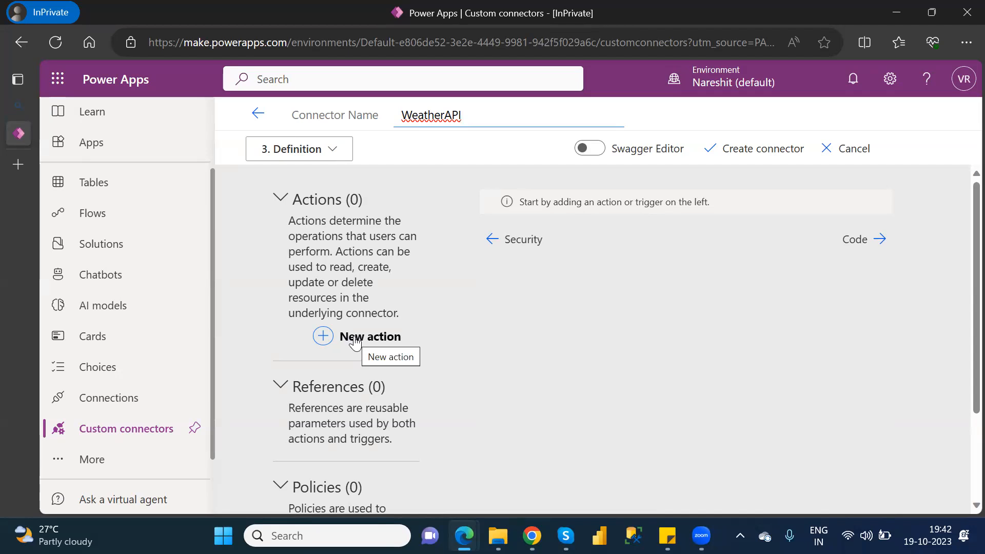
pyautogui.click(355, 342)
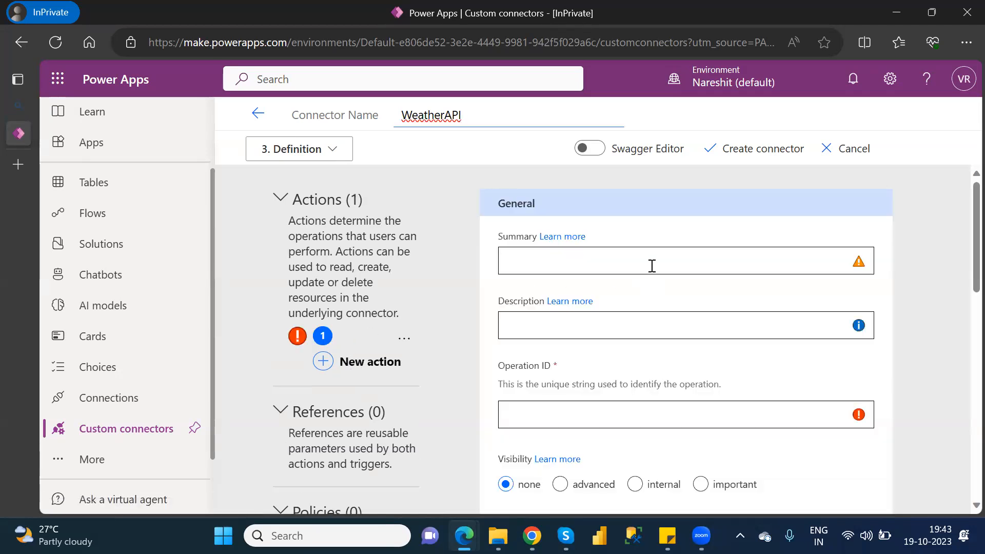
pyautogui.click(961, 245)
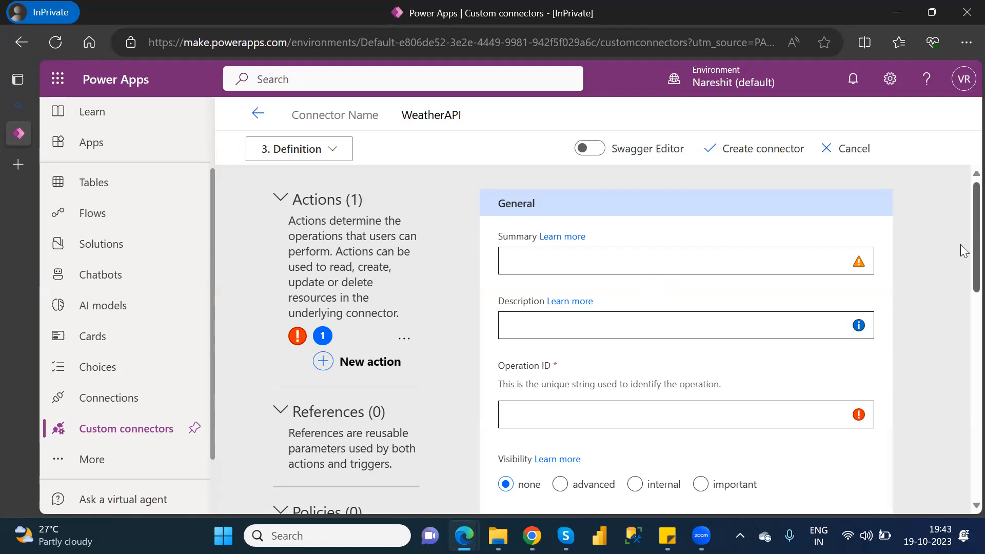
pyautogui.scroll(-1, 960, 245)
pyautogui.scroll(1, 963, 259)
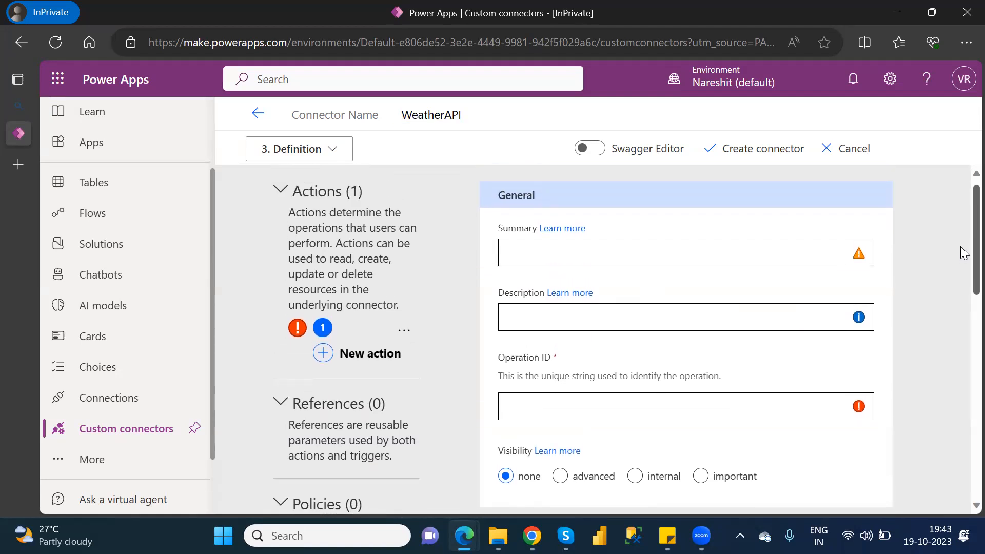
pyautogui.scroll(-6, 960, 251)
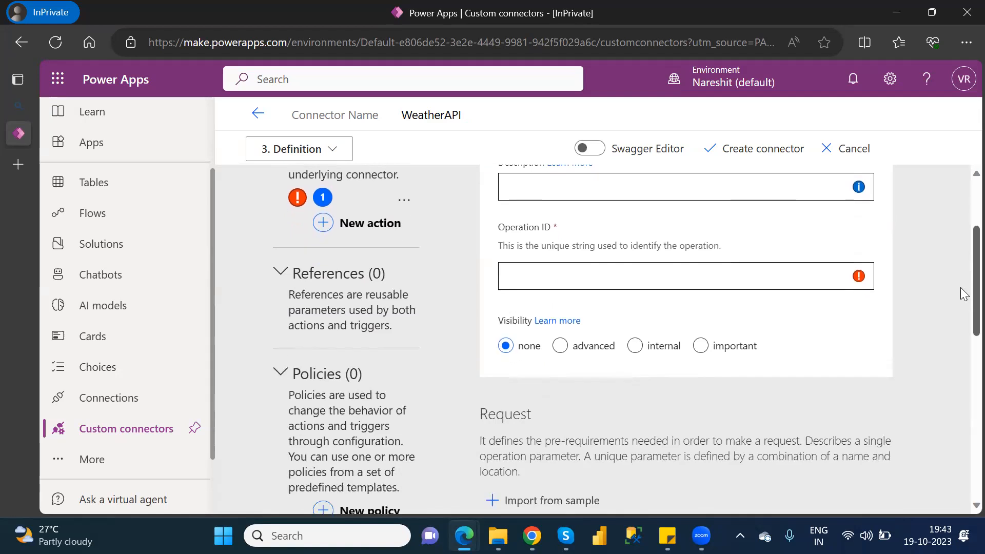
pyautogui.scroll(6, 962, 250)
pyautogui.scroll(1, 961, 246)
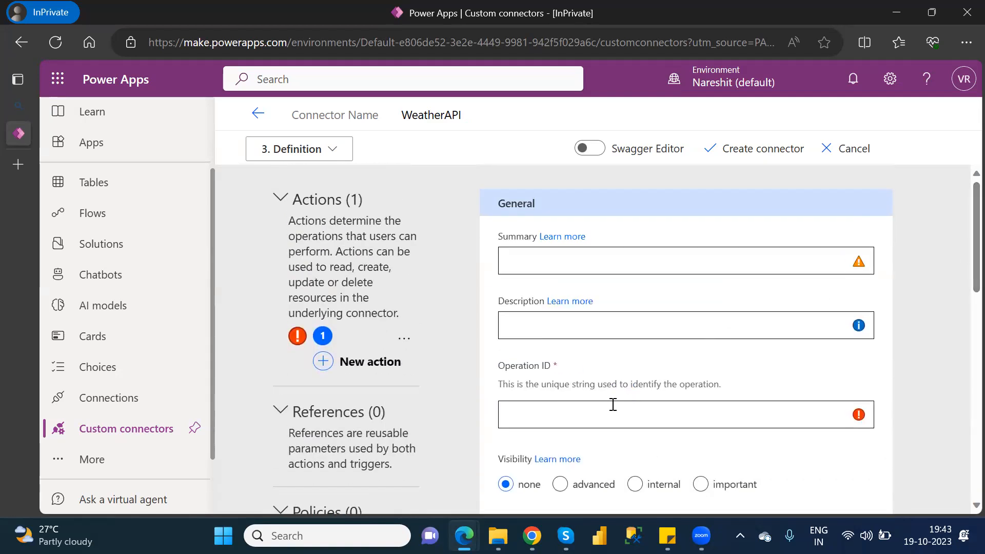
# Enter WeatherID as the new action's Operation ID and copy it.
pyautogui.click(593, 413)
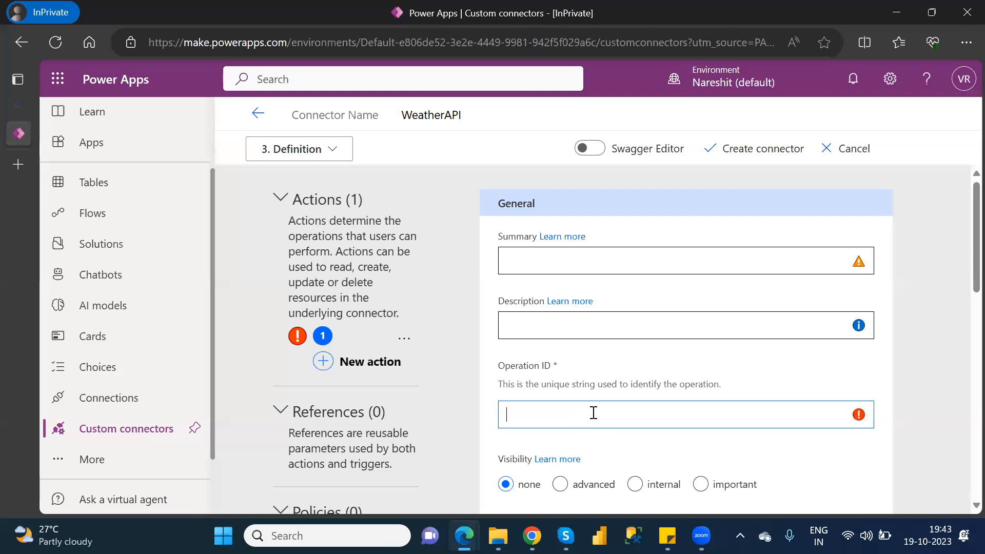
pyautogui.write('Weathe')
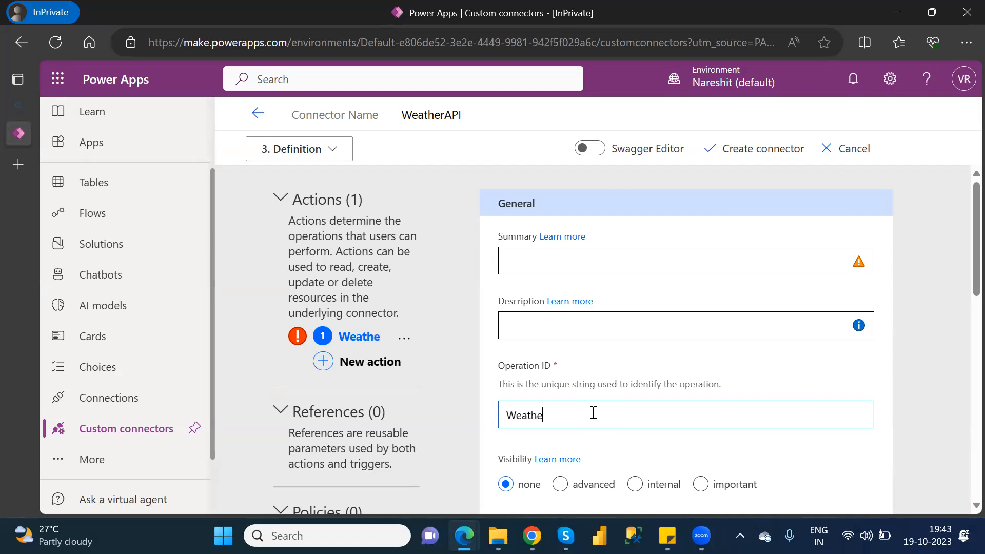
pyautogui.write('rID')
pyautogui.hotkey('ctrl', 'a')
pyautogui.hotkey('ctrl', 'c')
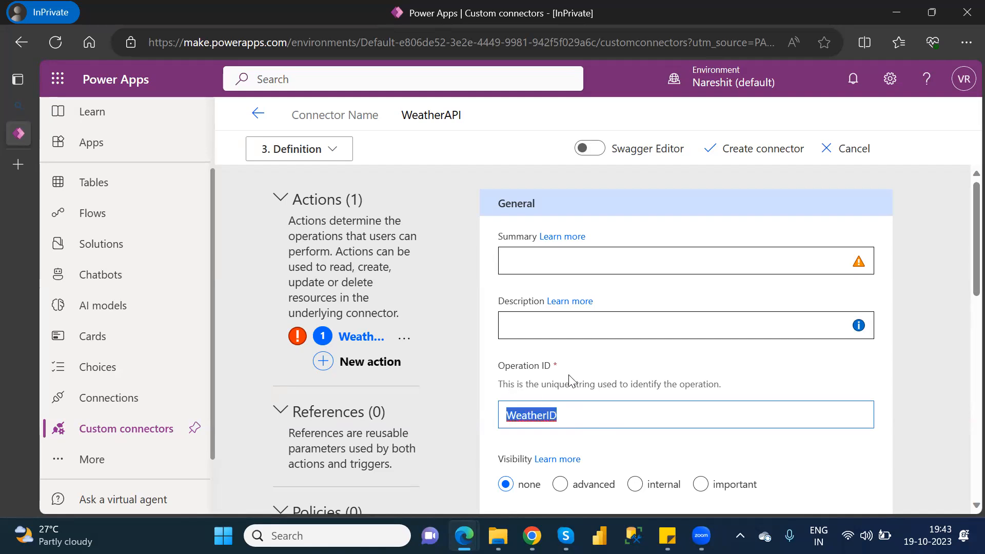
# Paste the copied ID into the action's Summary, then replace it with GetWeatherID.
pyautogui.click(535, 252)
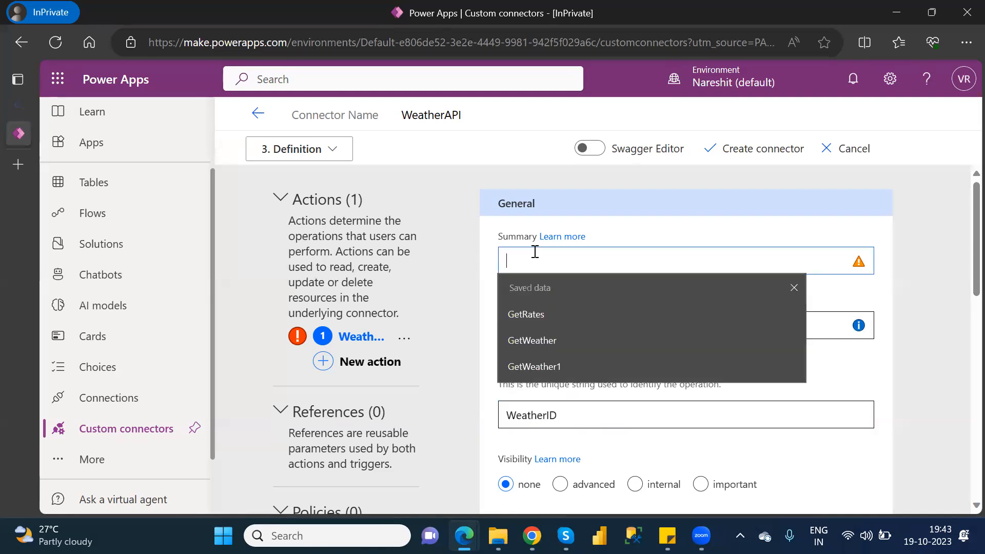
pyautogui.hotkey('ctrl', 'v')
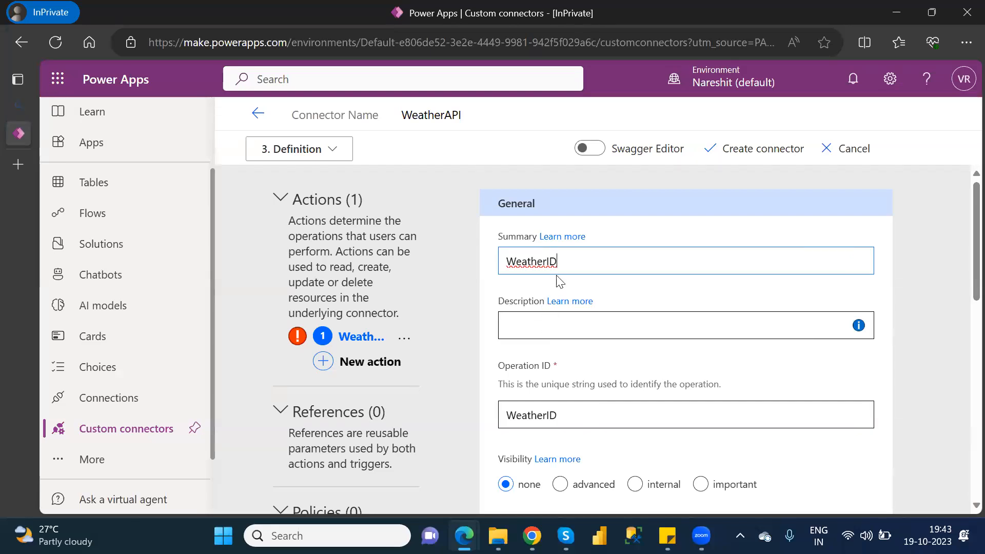
pyautogui.doubleClick(502, 261)
pyautogui.hotkey('ctrl', 'c')
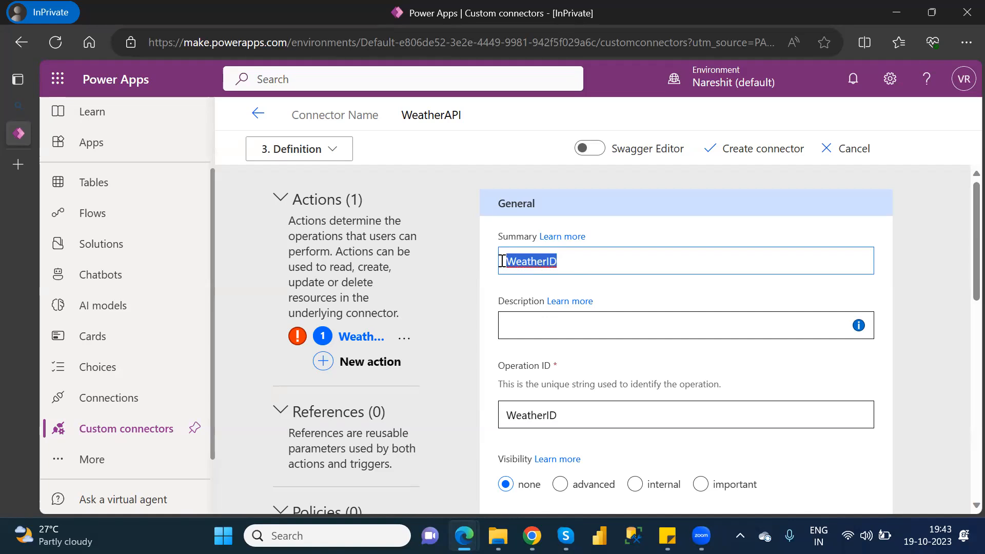
pyautogui.write('GE')
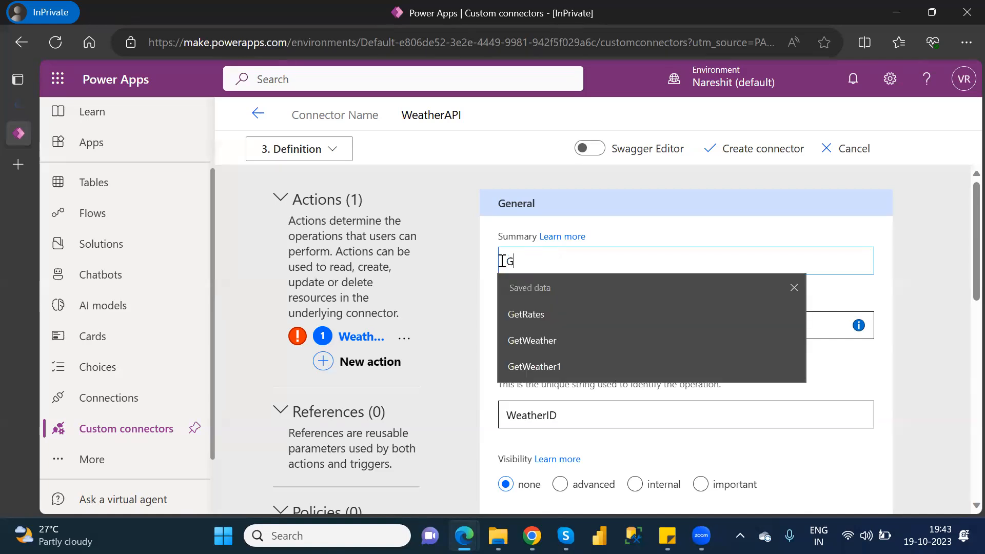
pyautogui.press('BackSpace')
pyautogui.write('et')
pyautogui.hotkey('ctrl', 'v')
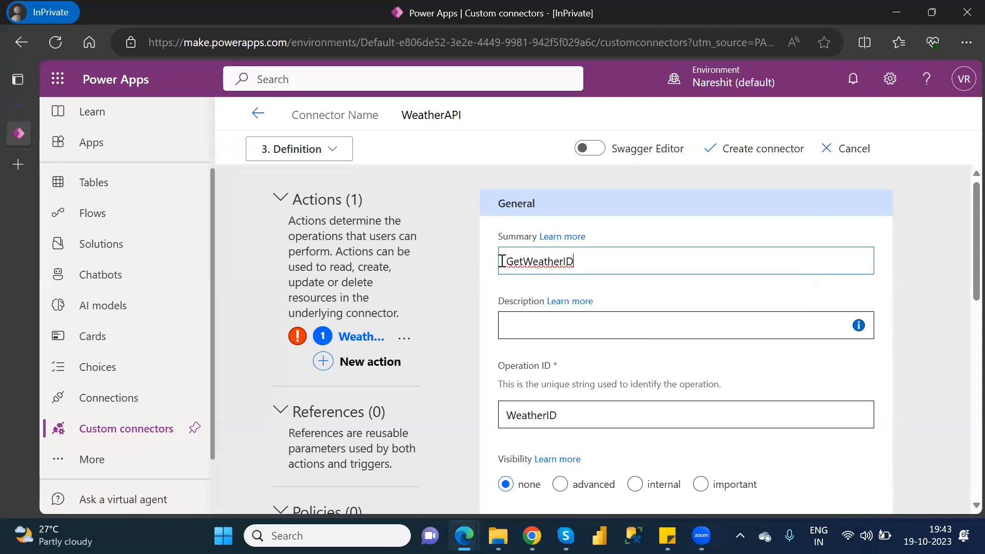
# Copy GetWeatherID from the Summary into the action's Description and Operation ID.
pyautogui.doubleClick(582, 262)
pyautogui.hotkey('ctrl', 'c')
pyautogui.click(562, 334)
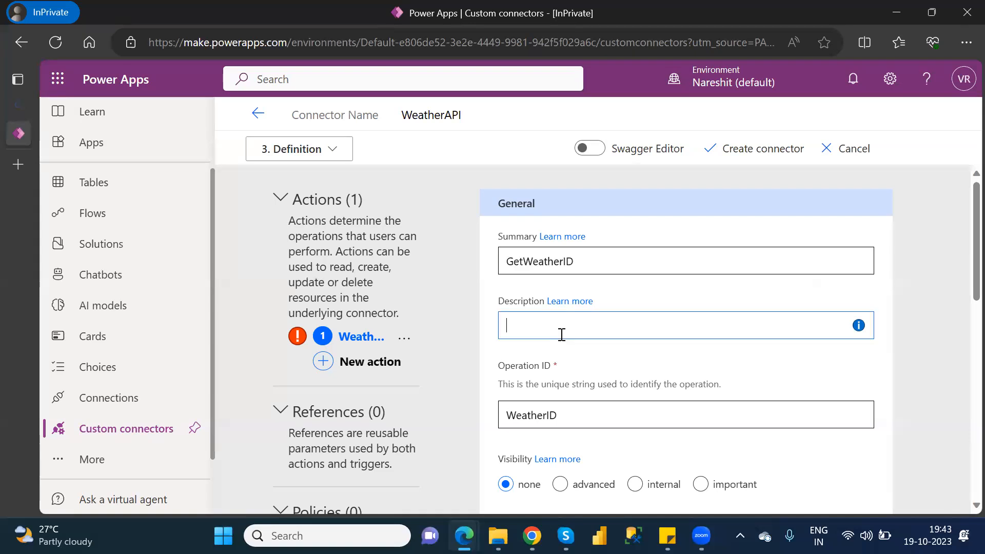
pyautogui.hotkey('ctrl', 'v')
pyautogui.doubleClick(542, 415)
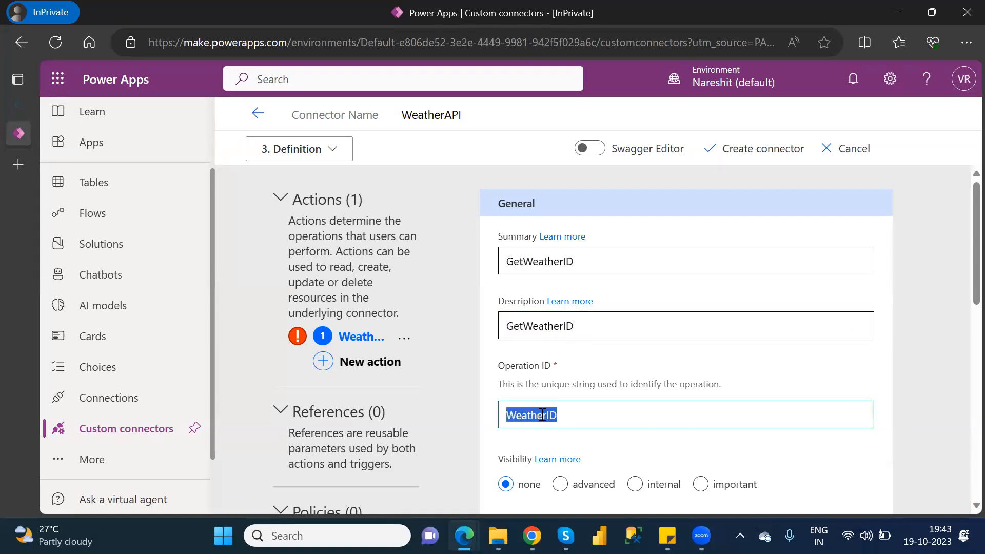
pyautogui.hotkey('ctrl', 'v')
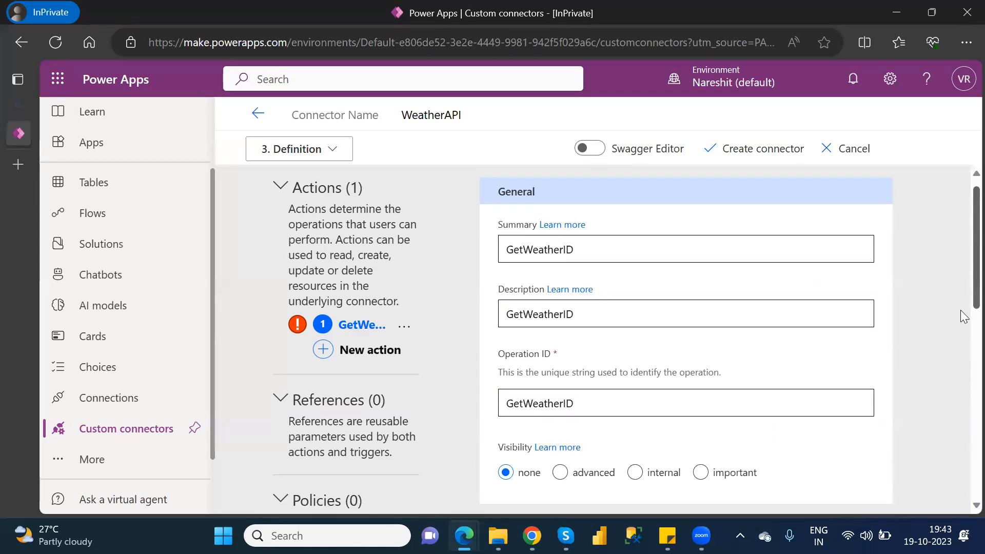
# Start importing the action's request from a sample and select GET as the verb.
pyautogui.scroll(-4, 962, 307)
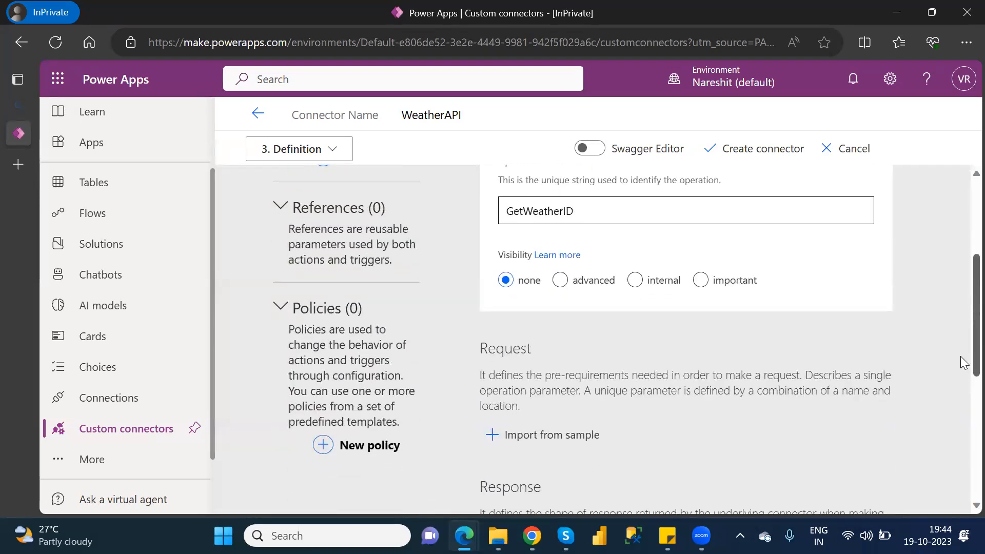
pyautogui.scroll(2, 964, 362)
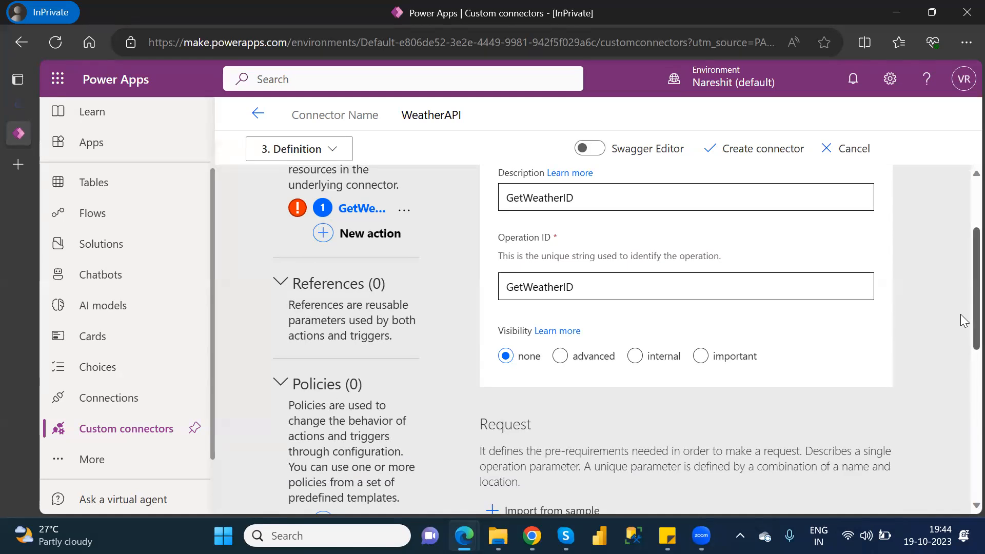
pyautogui.scroll(-4, 961, 346)
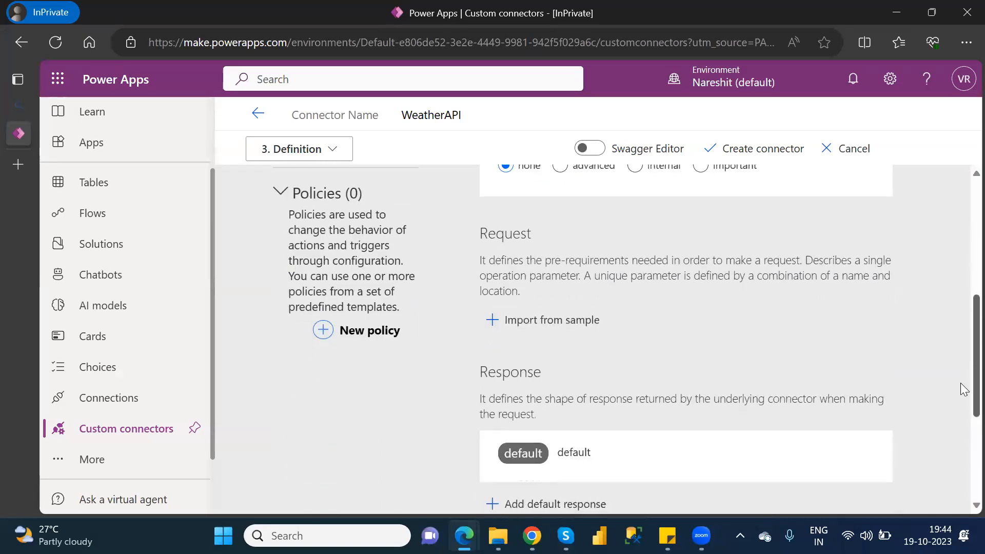
pyautogui.scroll(-1, 963, 395)
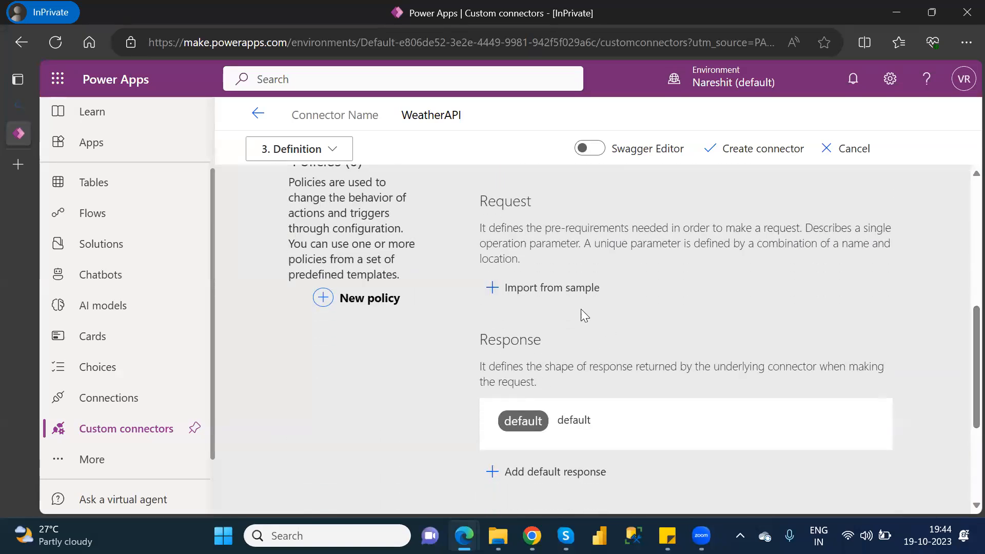
pyautogui.click(555, 295)
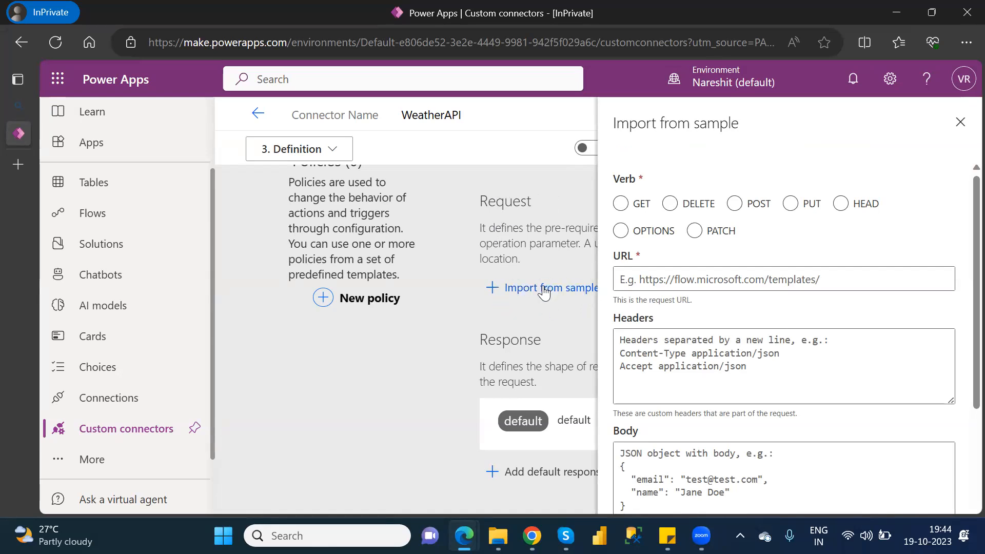
pyautogui.click(623, 205)
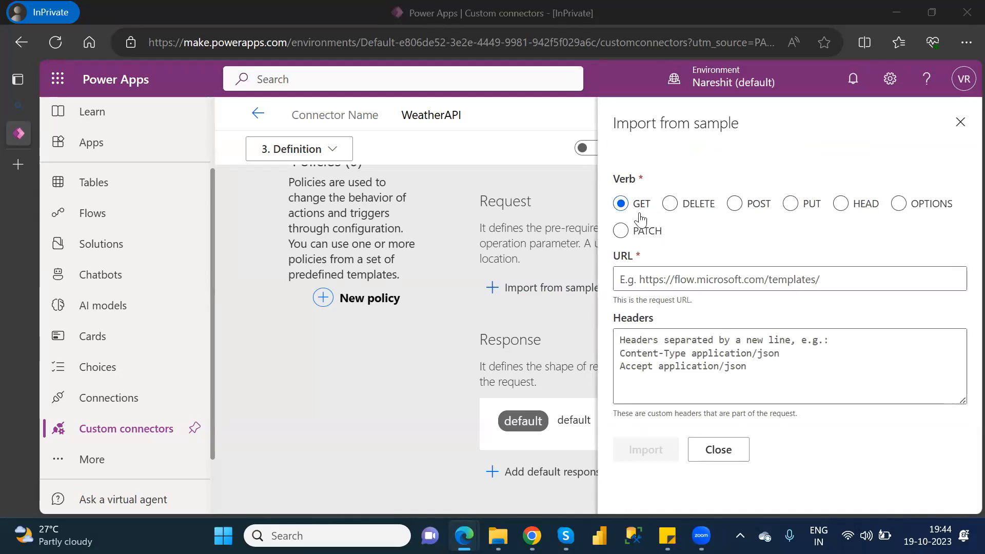
# Copy the Call URL containing the API key from the Weather API Explorer in Chrome and paste it as Power Apps' sample request URL.
pyautogui.hotkey('alt', 'Tab')
pyautogui.hotkey('alt', 'Tab')
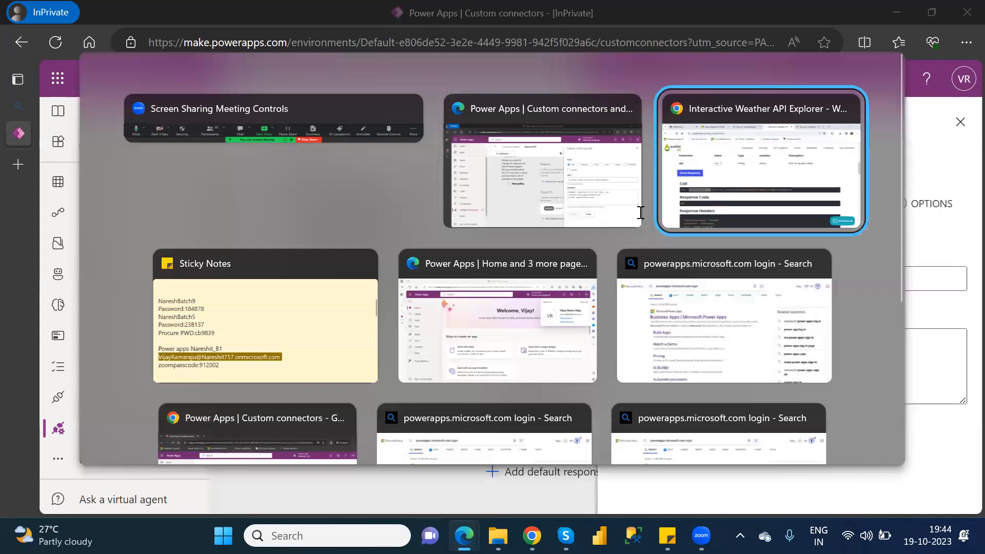
pyautogui.moveTo(652, 333); pyautogui.dragTo(92, 331)
pyautogui.hotkey('ctrl', 'c')
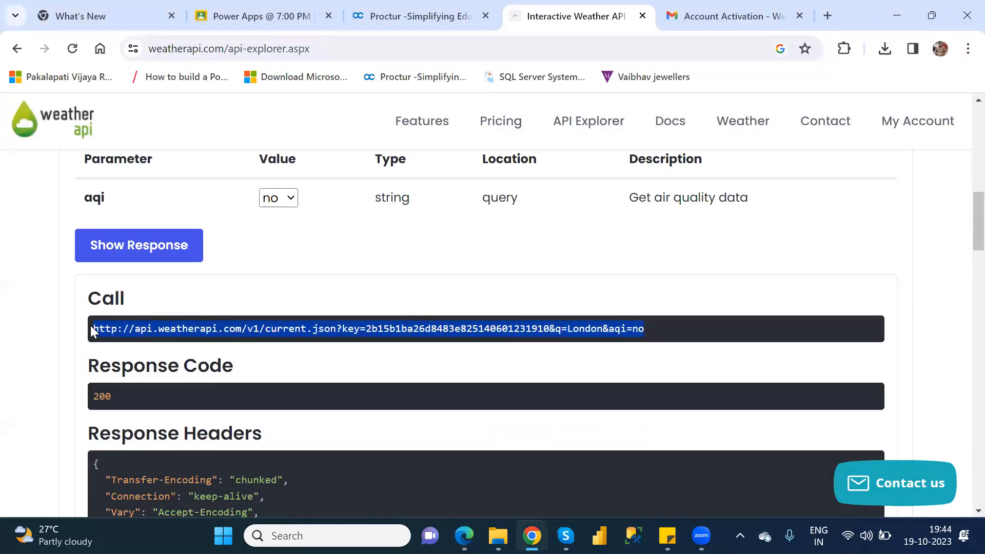
pyautogui.hotkey('alt', 'Tab')
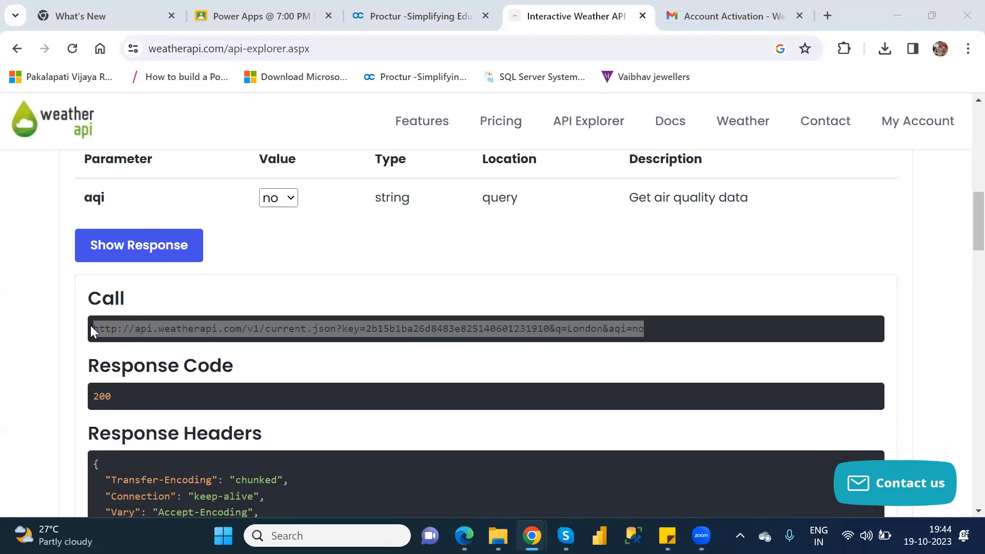
pyautogui.hotkey('alt', 'Tab')
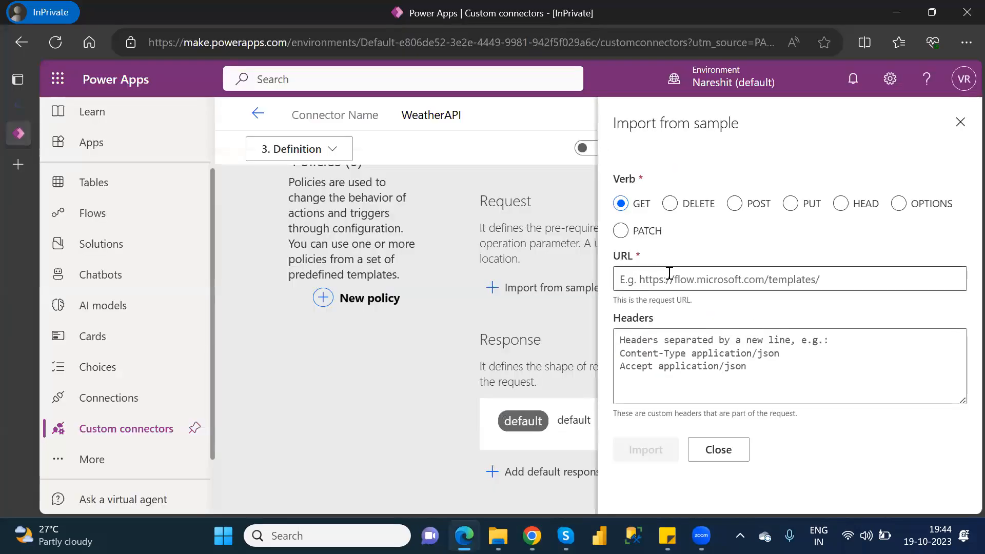
pyautogui.click(670, 273)
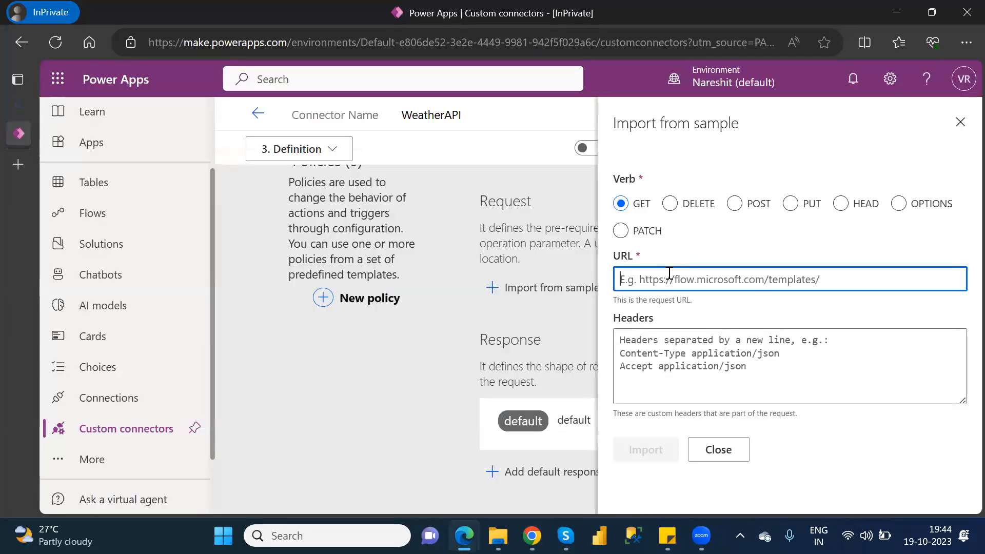
pyautogui.hotkey('ctrl', 'v')
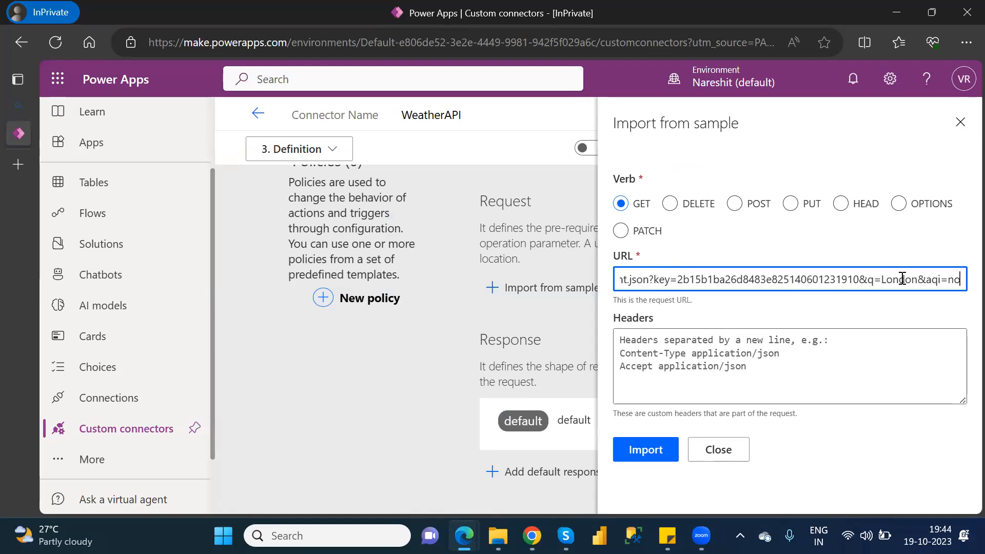
# Remove the aqi and key parameters from the sample URL, keeping q=London, and import the request.
pyautogui.moveTo(960, 279); pyautogui.dragTo(919, 279)
pyautogui.press('BackSpace')
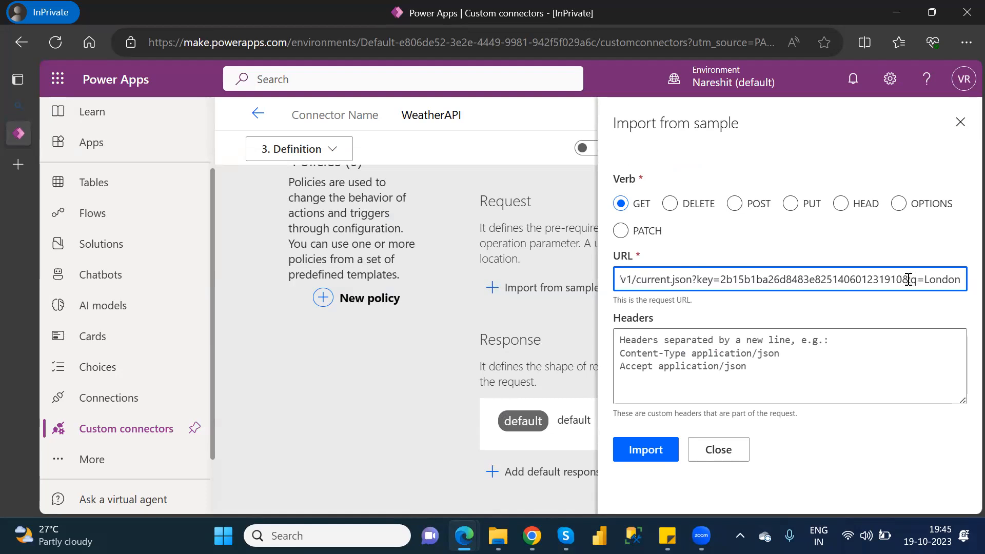
pyautogui.moveTo(903, 279); pyautogui.dragTo(698, 278)
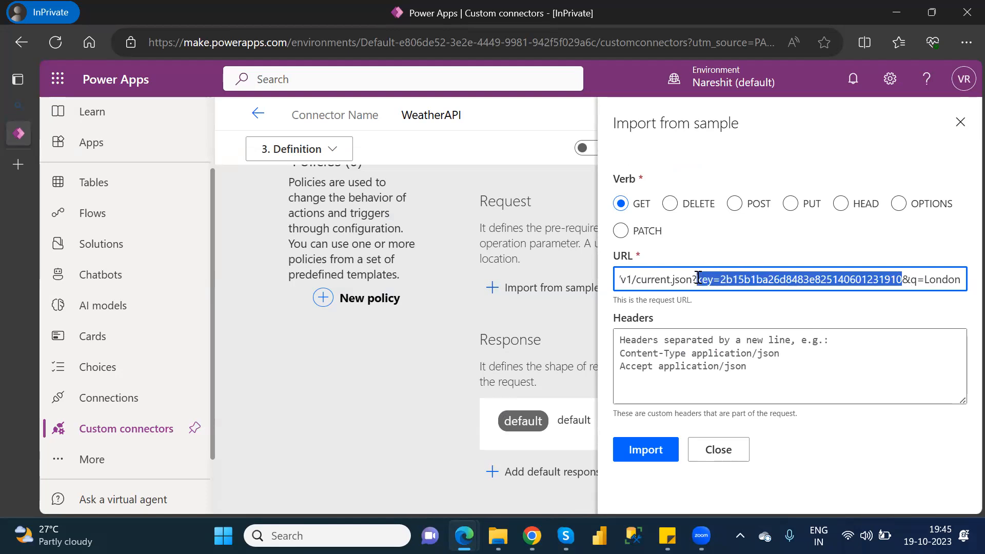
pyautogui.press('BackSpace')
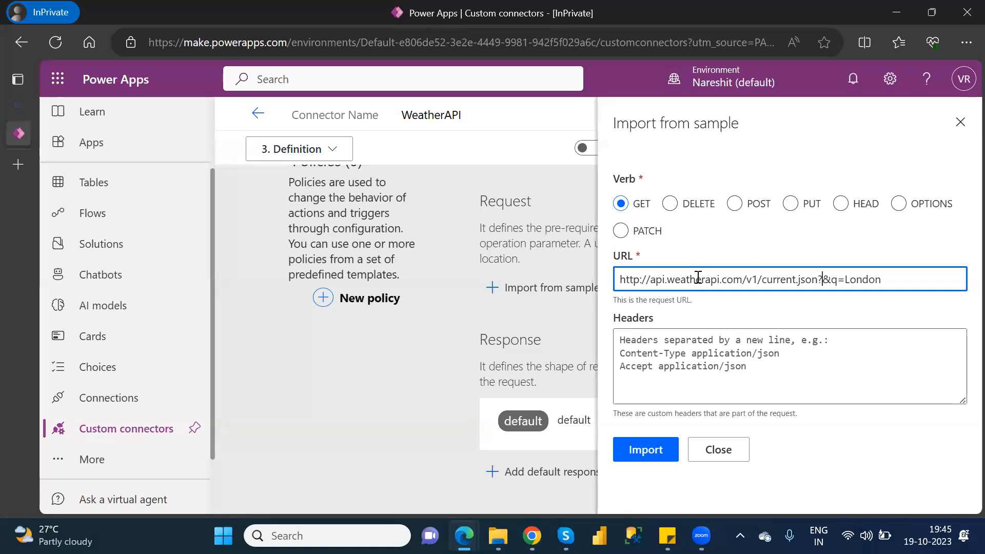
pyautogui.click(645, 450)
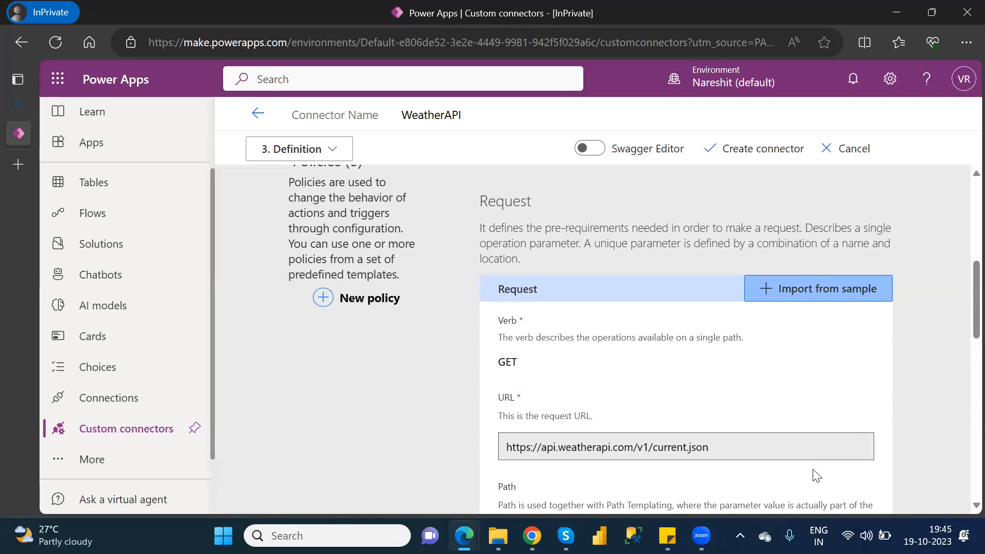
# Delete the unnamed invalid query parameter from the imported request, keeping q.
pyautogui.moveTo(974, 313); pyautogui.dragTo(974, 408)
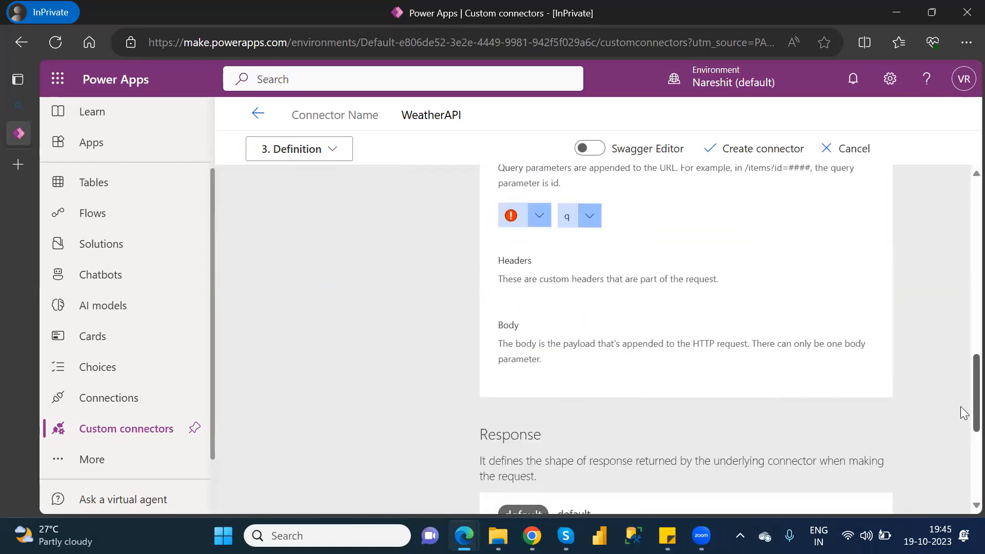
pyautogui.click(540, 215)
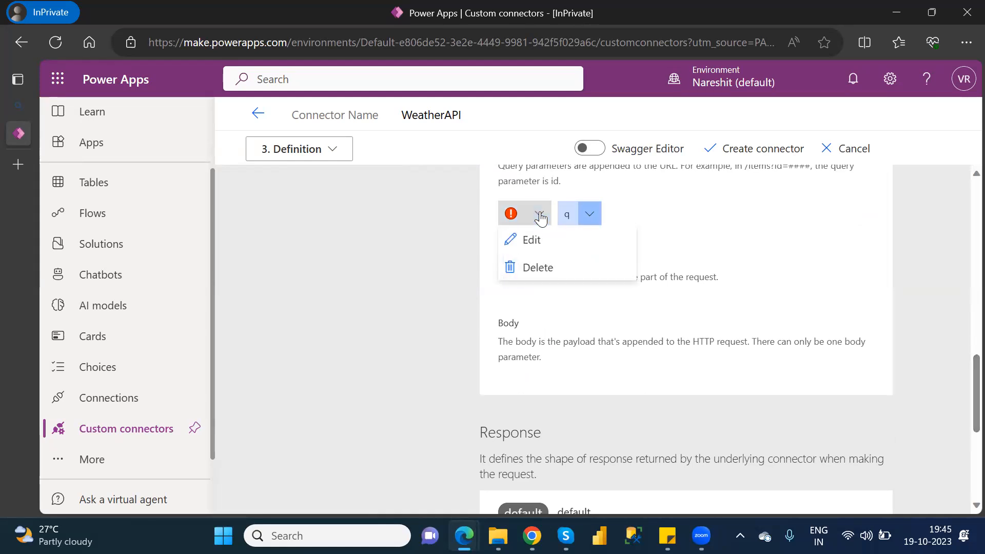
pyautogui.click(548, 271)
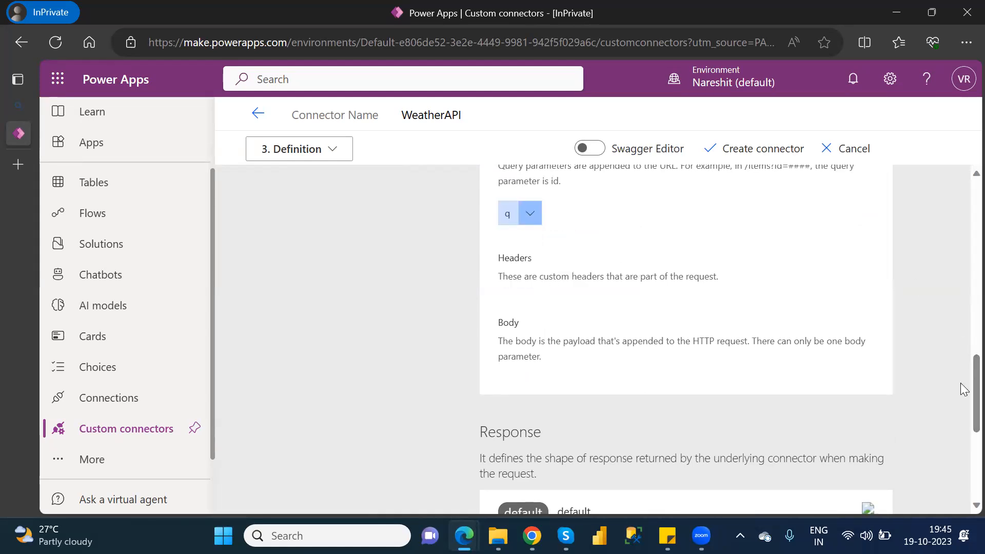
# Start adding a default response and paste in its Headers the Response Headers JSON copied from the Weather API Explorer in Chrome.
pyautogui.scroll(-5, 961, 421)
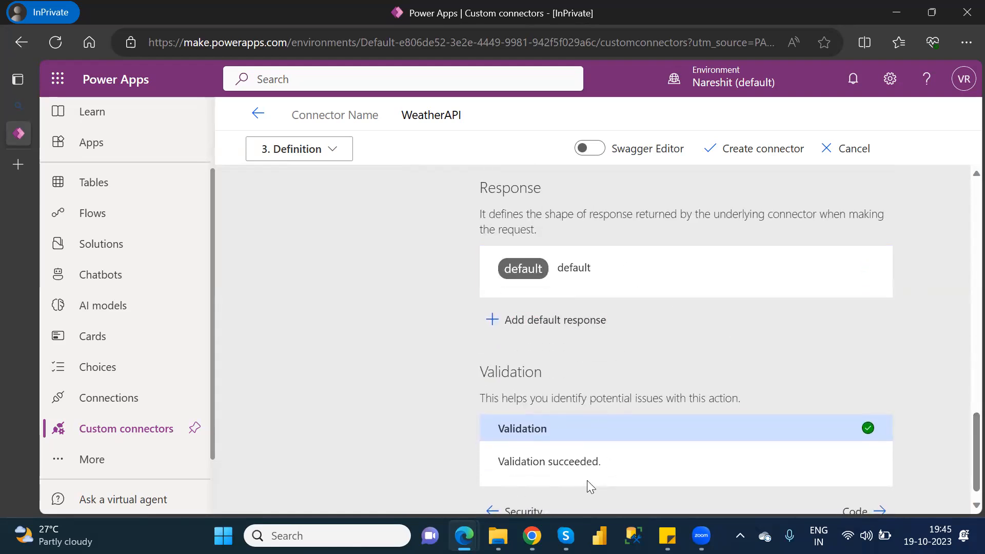
pyautogui.click(545, 320)
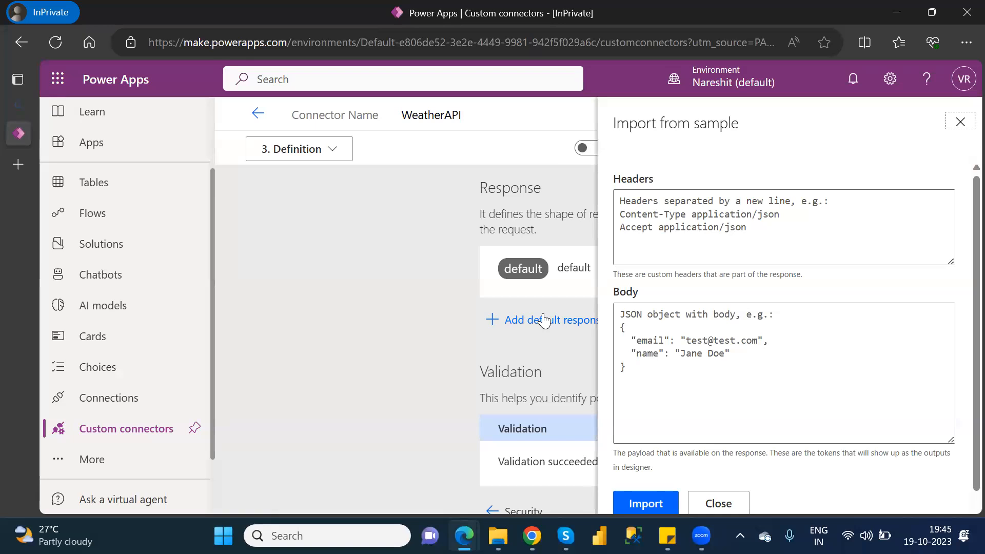
pyautogui.hotkey('alt', 'Tab')
pyautogui.hotkey('alt', 'Tab')
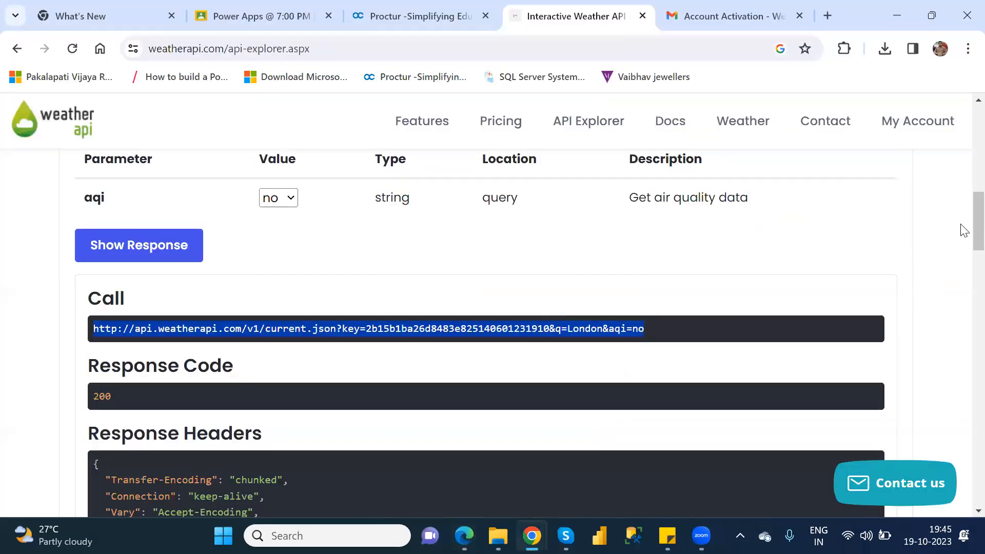
pyautogui.scroll(-10, 964, 228)
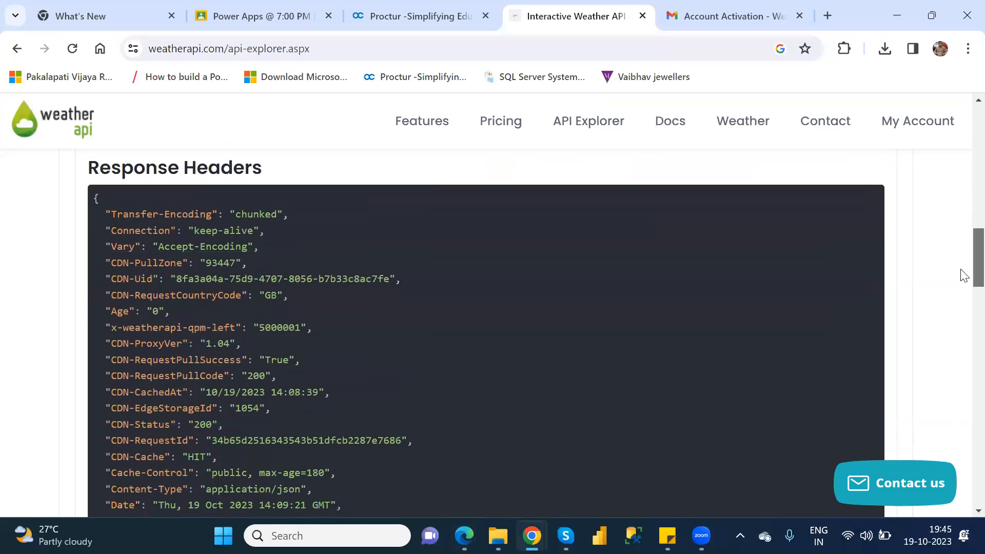
pyautogui.scroll(-1, 962, 315)
pyautogui.scroll(6, 962, 288)
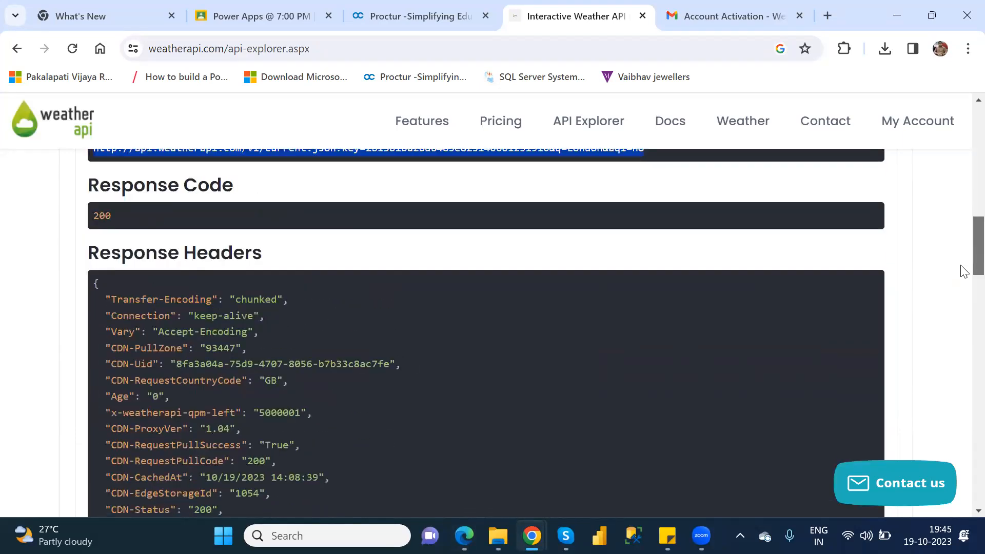
pyautogui.moveTo(126, 503); pyautogui.dragTo(94, 161)
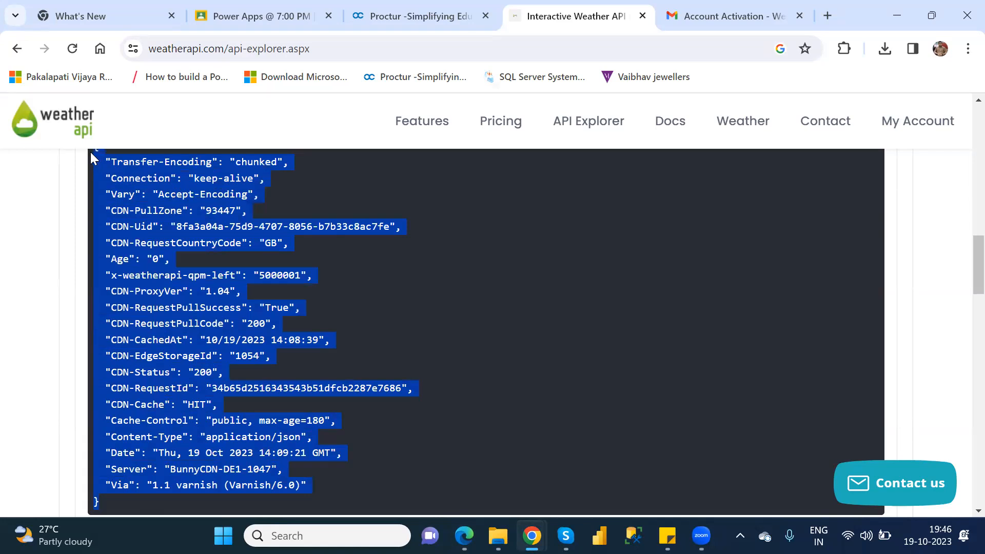
pyautogui.hotkey('alt', 'Tab')
pyautogui.click(639, 220)
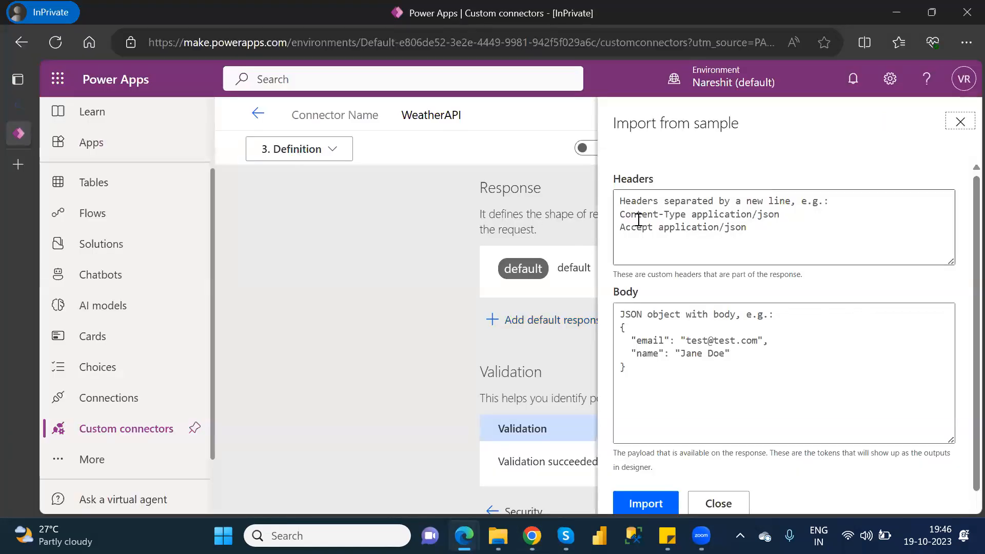
pyautogui.hotkey('ctrl', 'v')
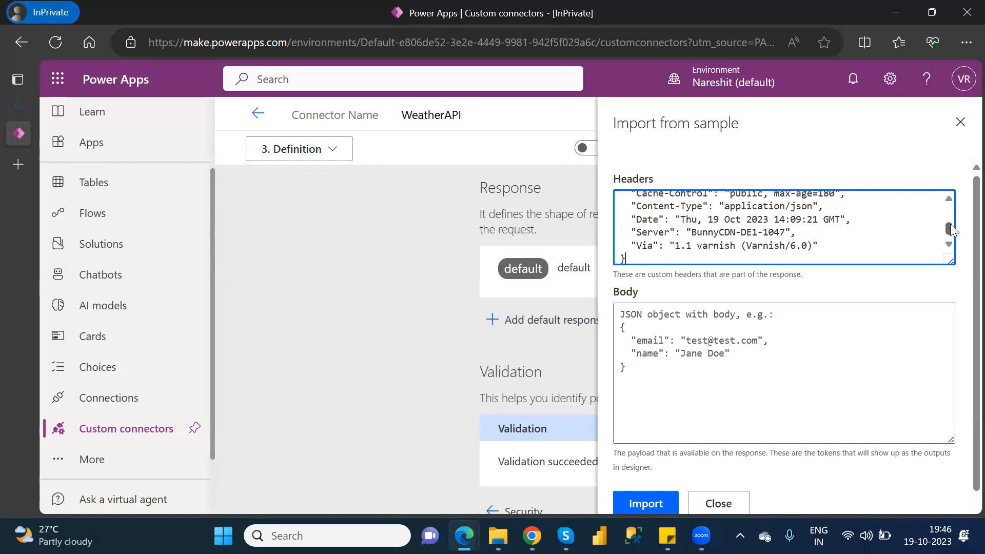
pyautogui.moveTo(950, 227); pyautogui.dragTo(951, 205)
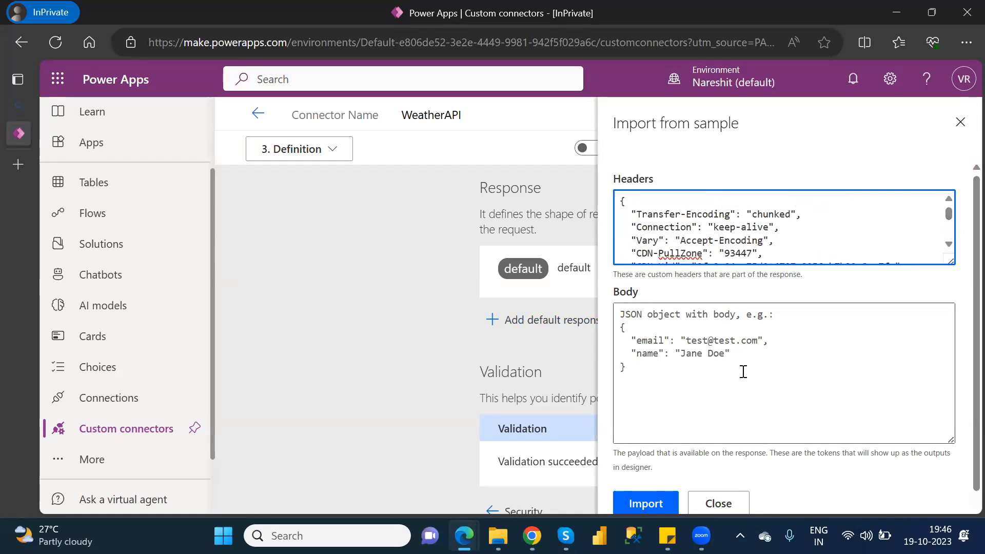
# Copy the full Response Body JSON from the Weather API Explorer in Chrome and paste it as the default response's Body in Power Apps.
pyautogui.hotkey('alt', 'Tab')
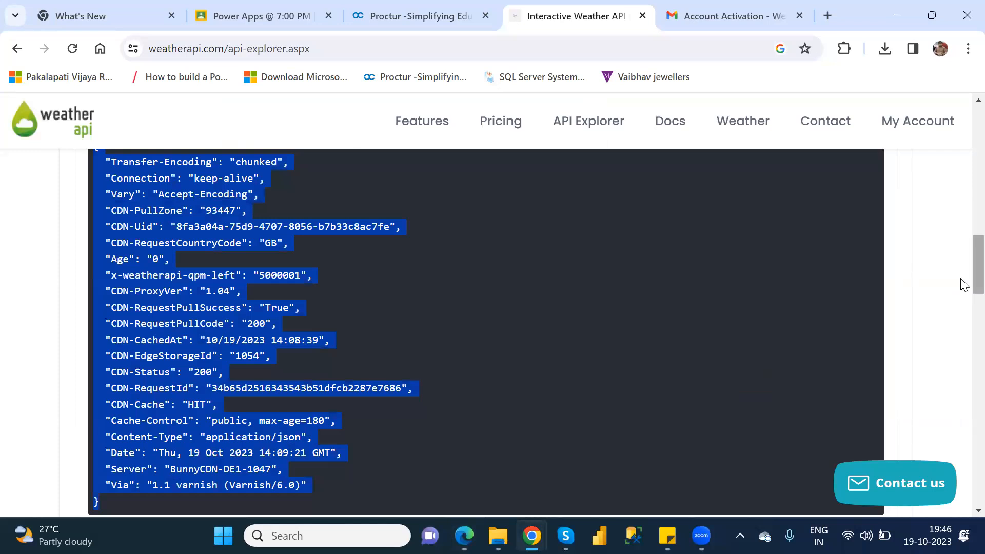
pyautogui.scroll(-7, 961, 301)
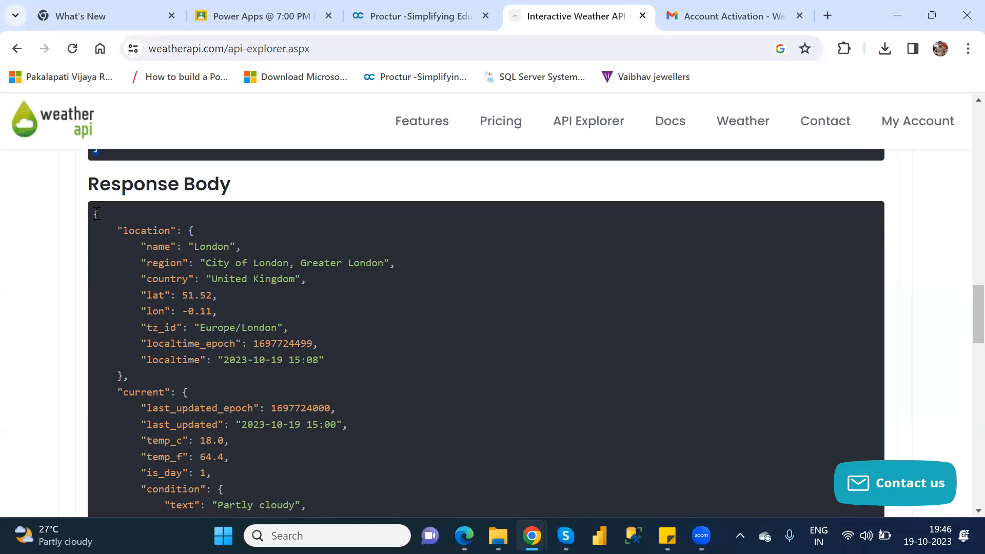
pyautogui.moveTo(94, 214); pyautogui.dragTo(256, 390)
pyautogui.moveTo(253, 467); pyautogui.dragTo(187, 400)
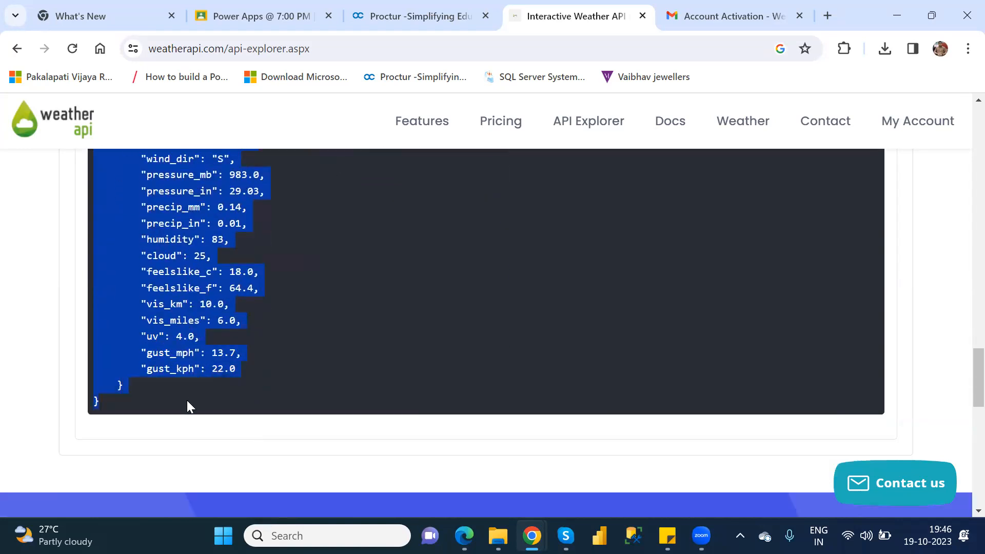
pyautogui.hotkey('alt', 'Tab')
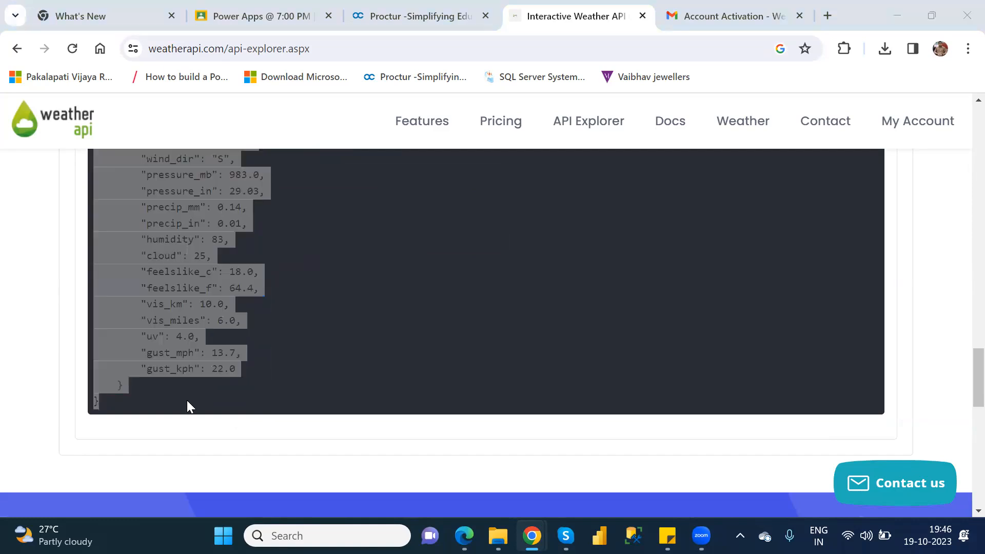
pyautogui.click(685, 378)
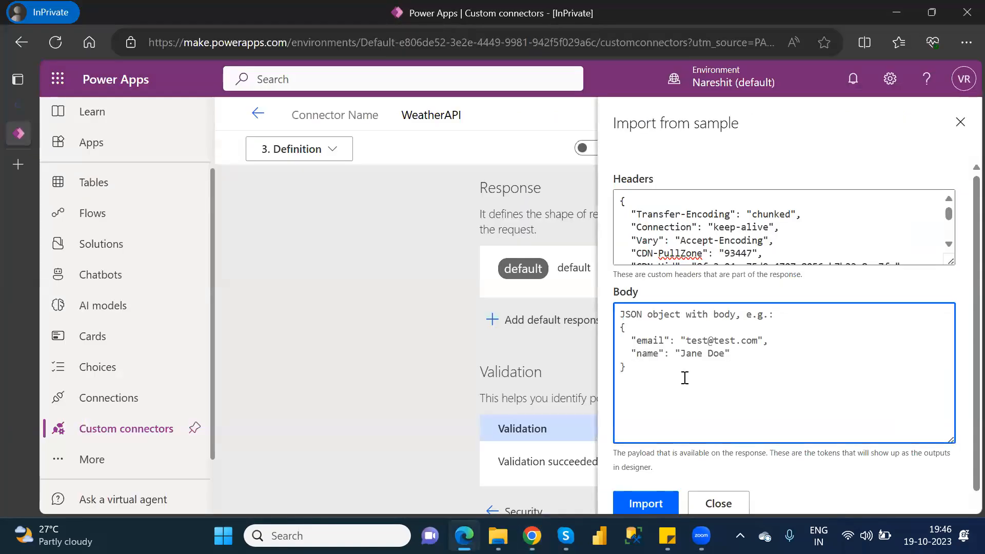
pyautogui.hotkey('ctrl', 'v')
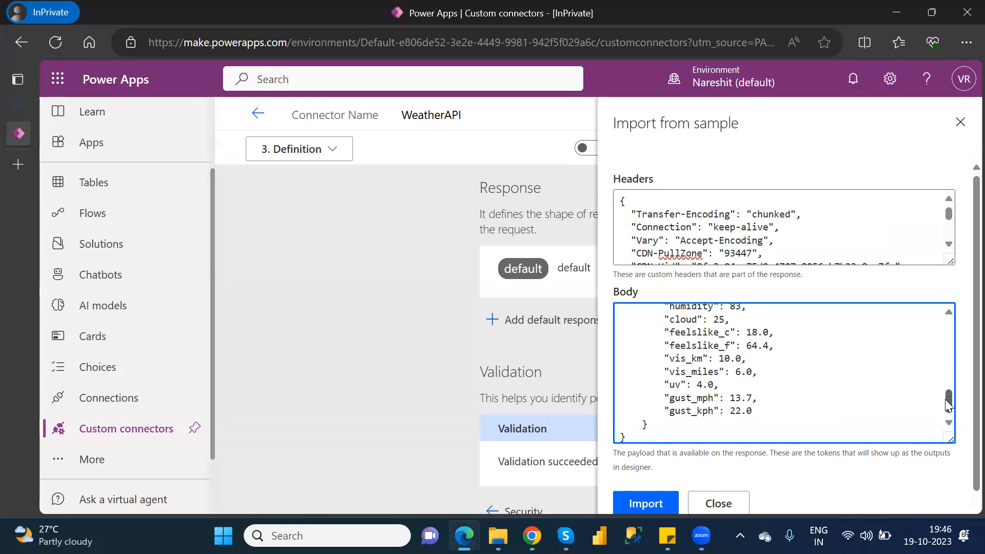
pyautogui.moveTo(948, 399); pyautogui.dragTo(964, 332)
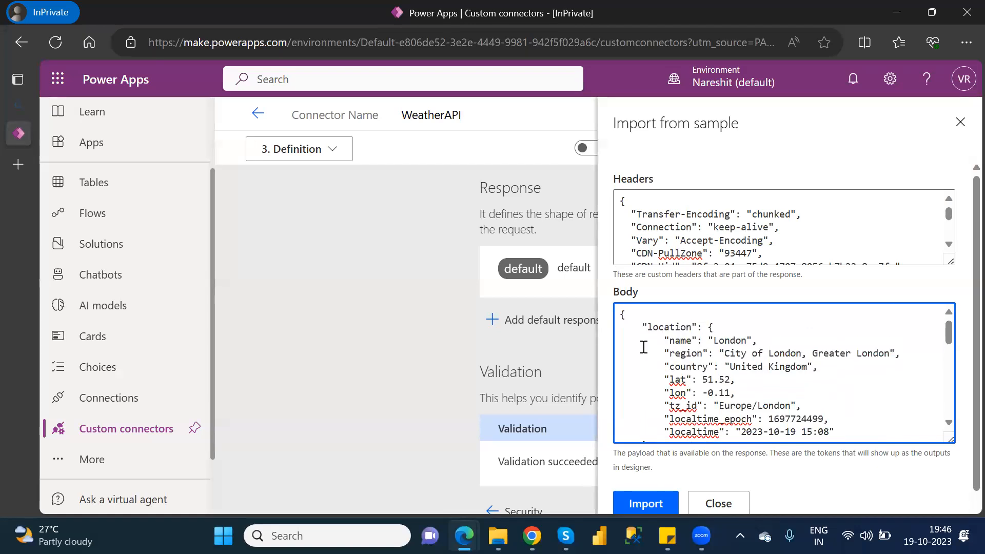
# Delete the whole "location" block from the sample response Body.
pyautogui.click(643, 327)
pyautogui.moveTo(643, 327); pyautogui.dragTo(654, 344)
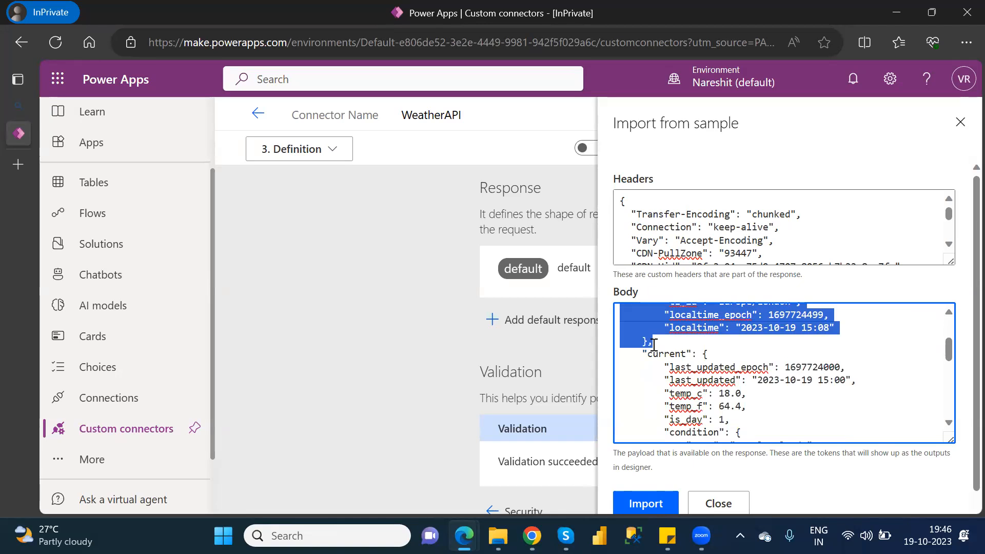
pyautogui.press('BackSpace')
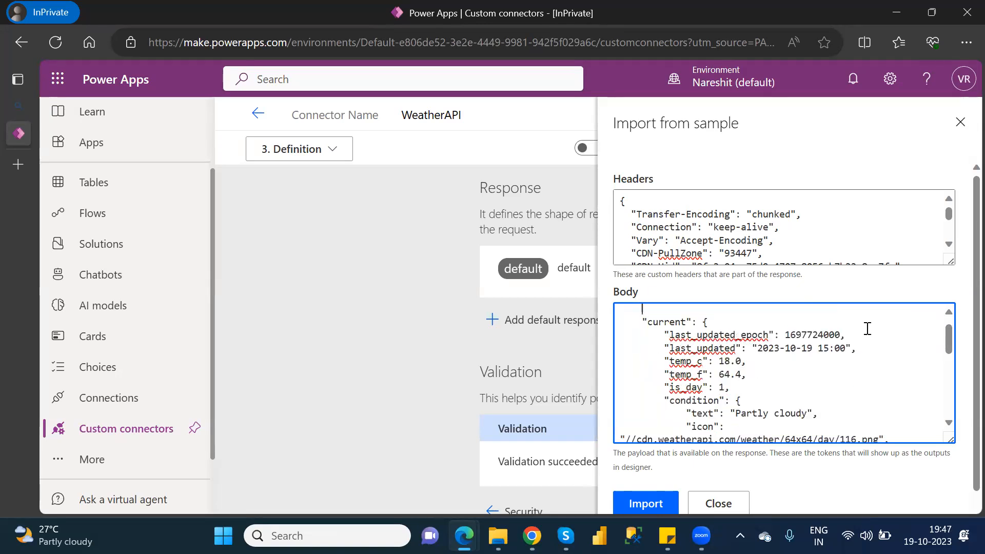
# Remove the last_updated_epoch and last_updated lines from the Body's "current" block, closing the gap before temp_c.
pyautogui.doubleClick(682, 362)
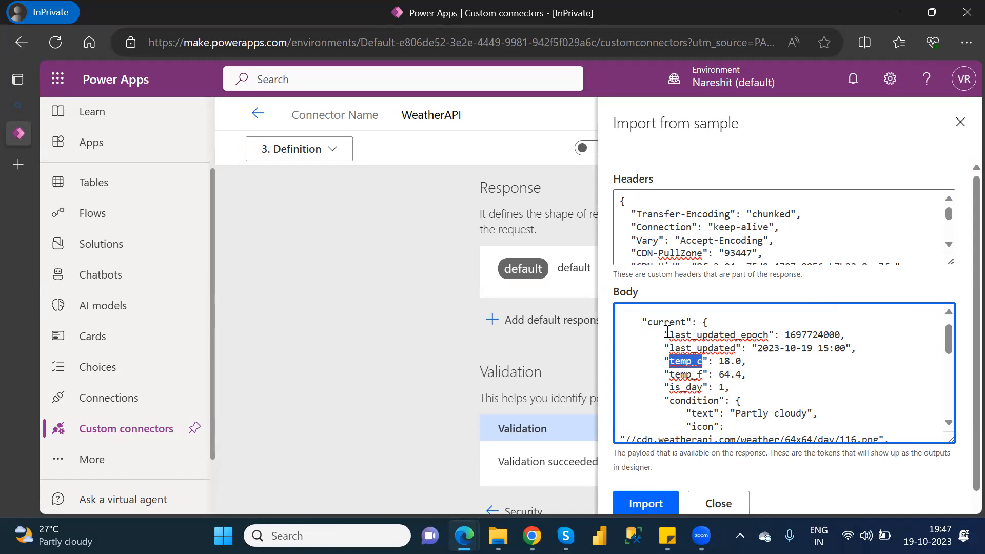
pyautogui.moveTo(667, 333); pyautogui.dragTo(901, 347)
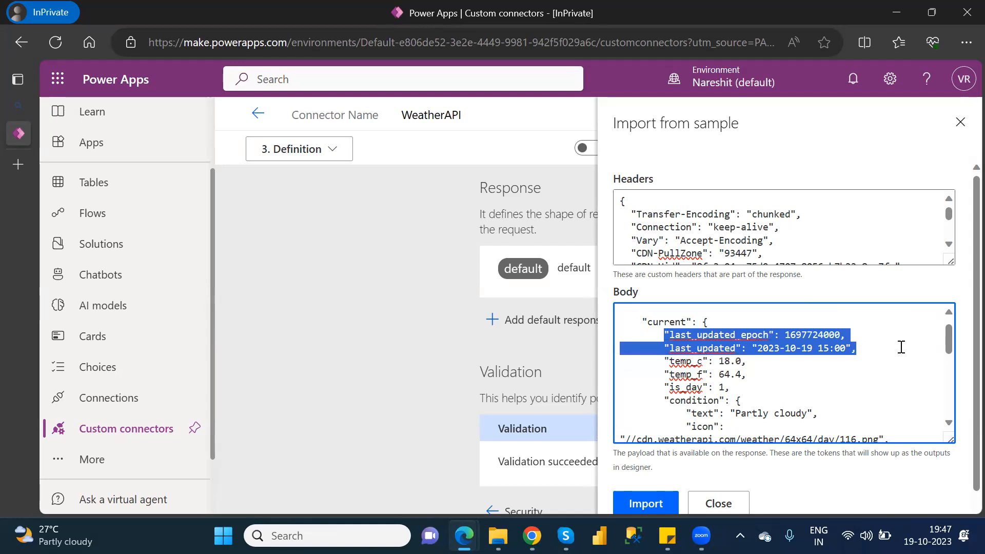
pyautogui.press('Delete')
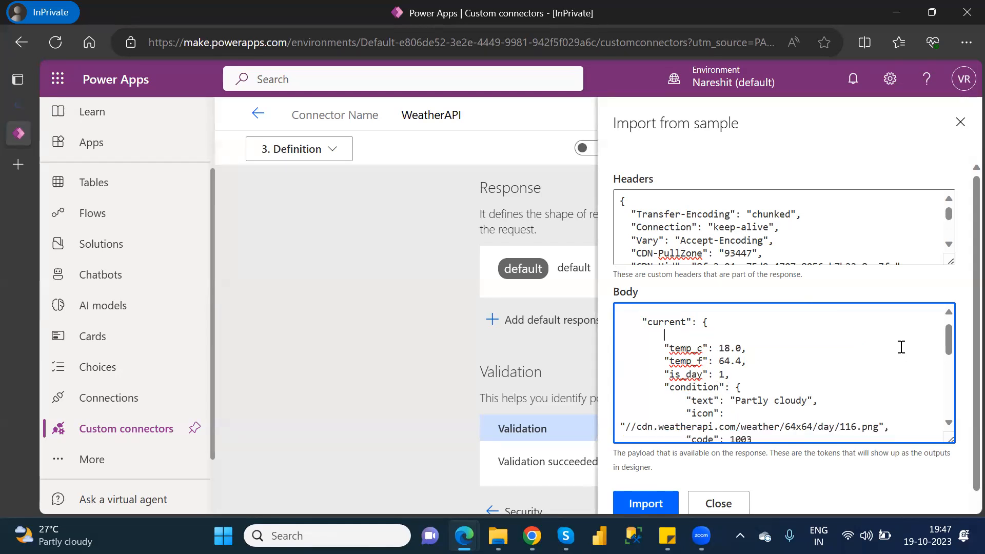
pyautogui.press('Delete')
pyautogui.press('Delete')
pyautogui.press('Delete')
pyautogui.press('Delete')
pyautogui.press('Delete')
pyautogui.press('Delete')
pyautogui.press('Delete')
pyautogui.press('Delete')
pyautogui.press('Delete')
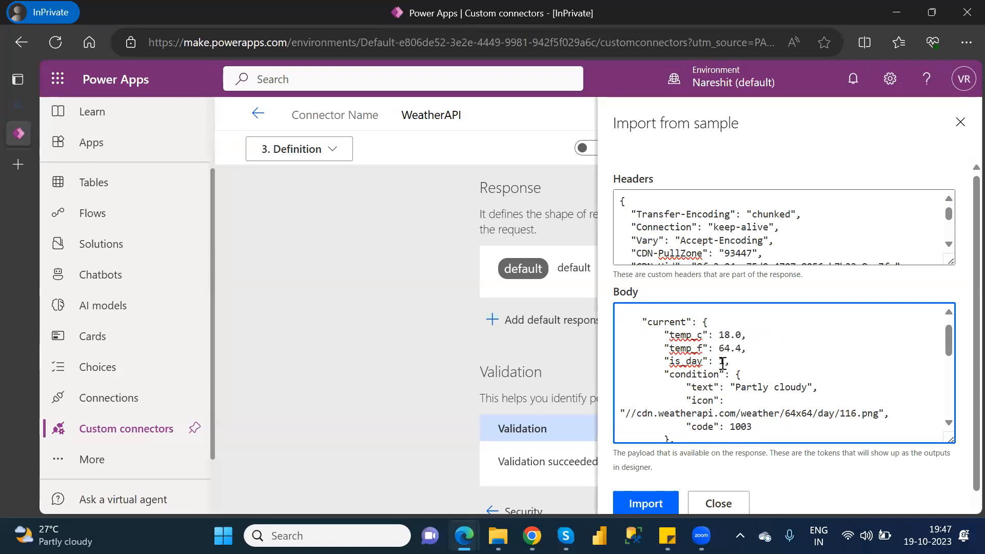
# Trim the Body's "current" block to only temp_c and temp_f, keeping the JSON valid, and import the sample as the default response.
pyautogui.moveTo(743, 349); pyautogui.dragTo(767, 426)
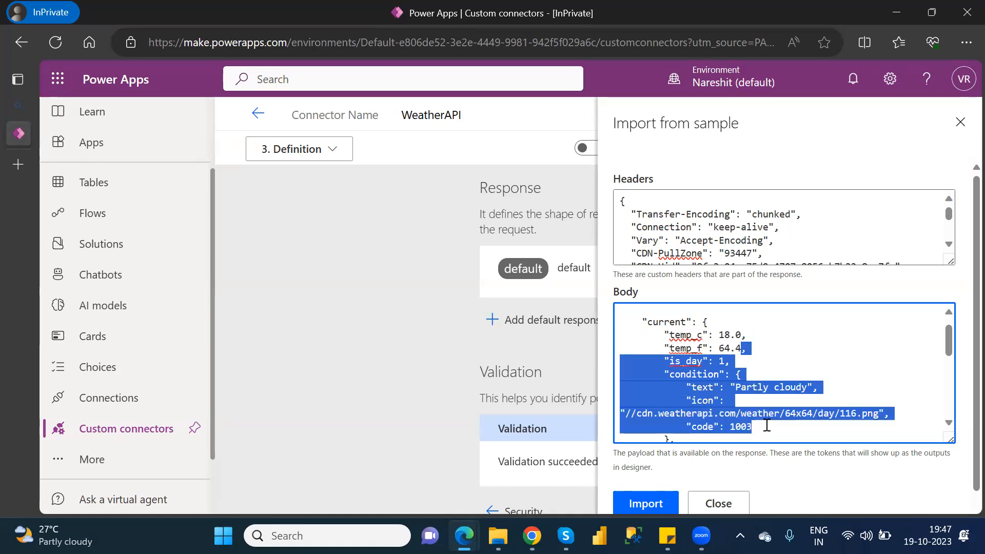
pyautogui.press('Delete')
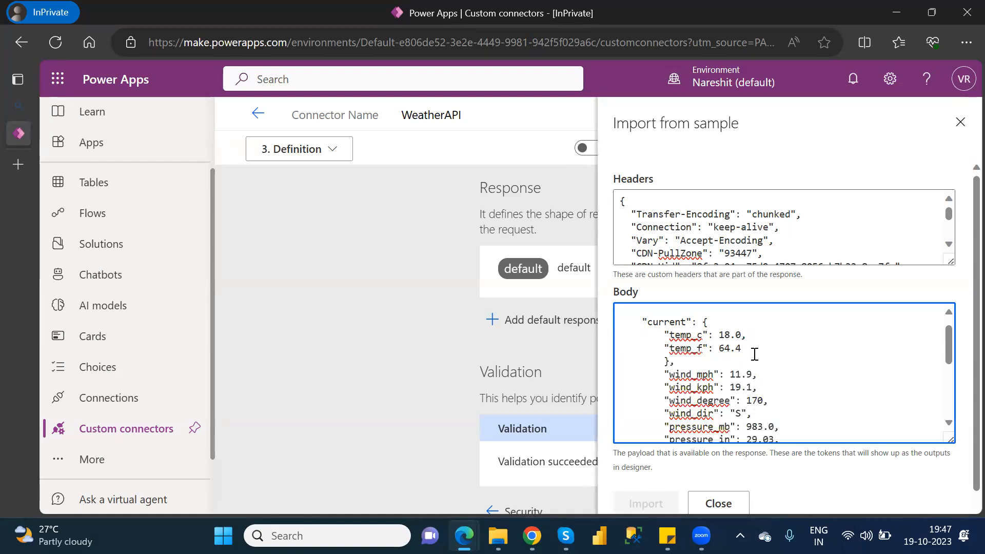
pyautogui.moveTo(749, 348); pyautogui.dragTo(788, 409)
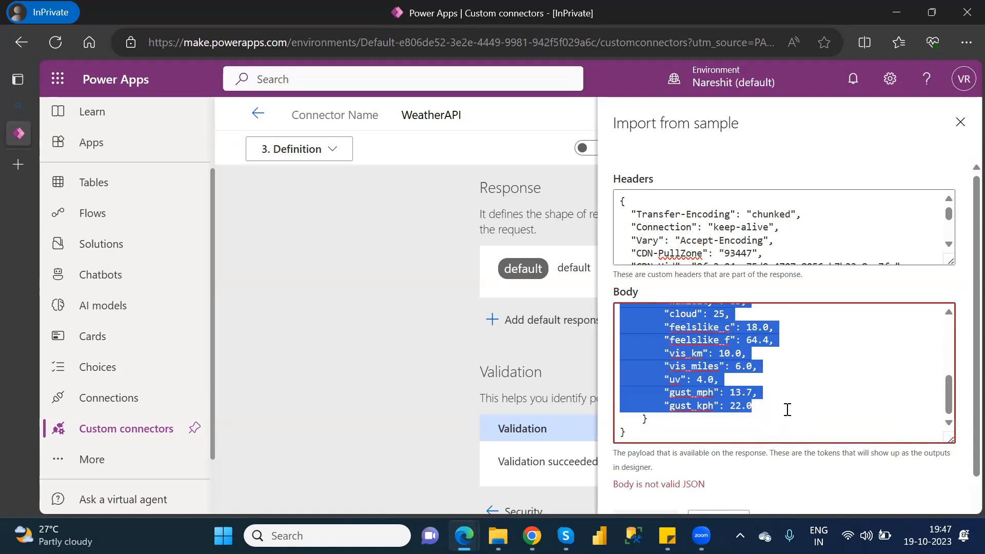
pyautogui.press('Delete')
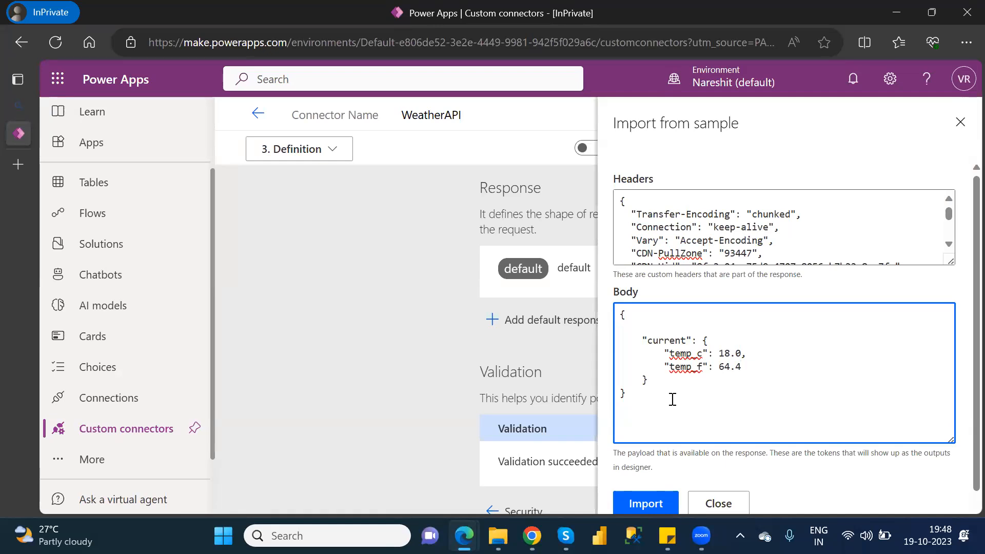
pyautogui.click(659, 509)
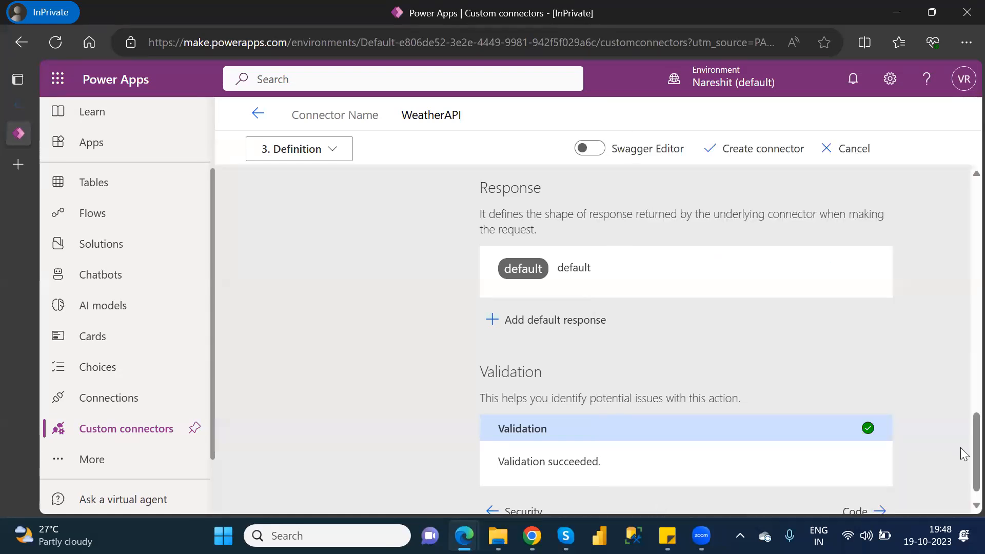
# Continue past the optional Code stage without adding code, up to the Test stage, and create the WeatherAPI connector.
pyautogui.scroll(-1, 962, 470)
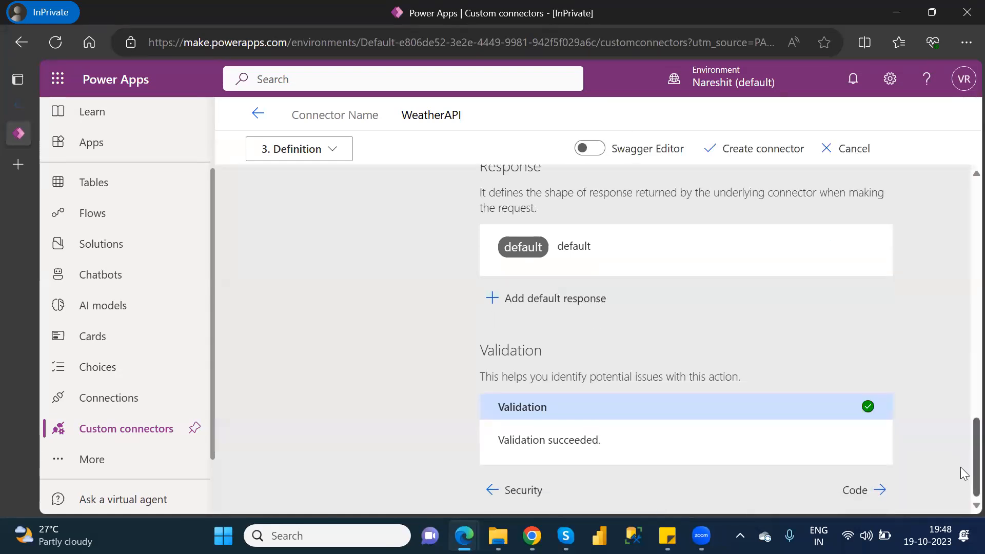
pyautogui.click(854, 491)
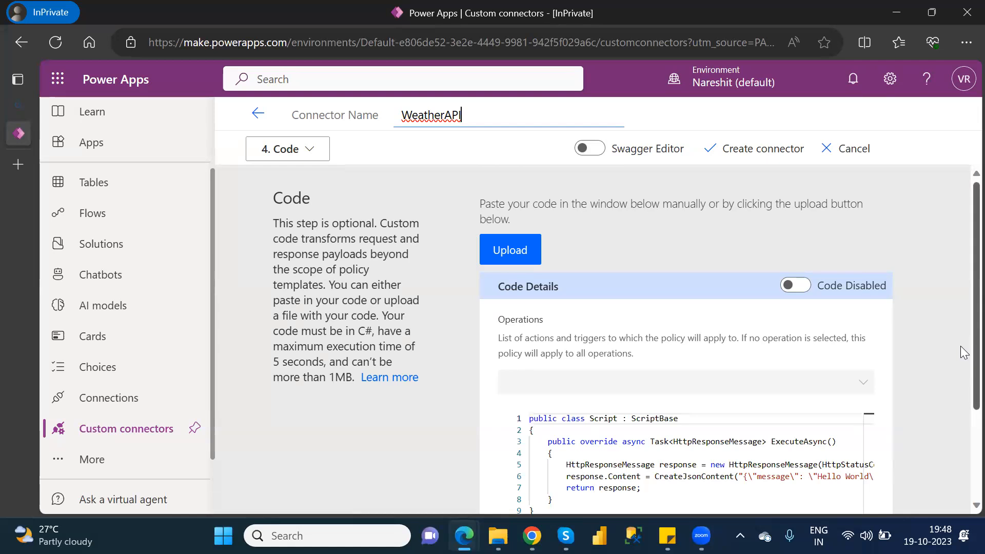
pyautogui.scroll(-3, 962, 359)
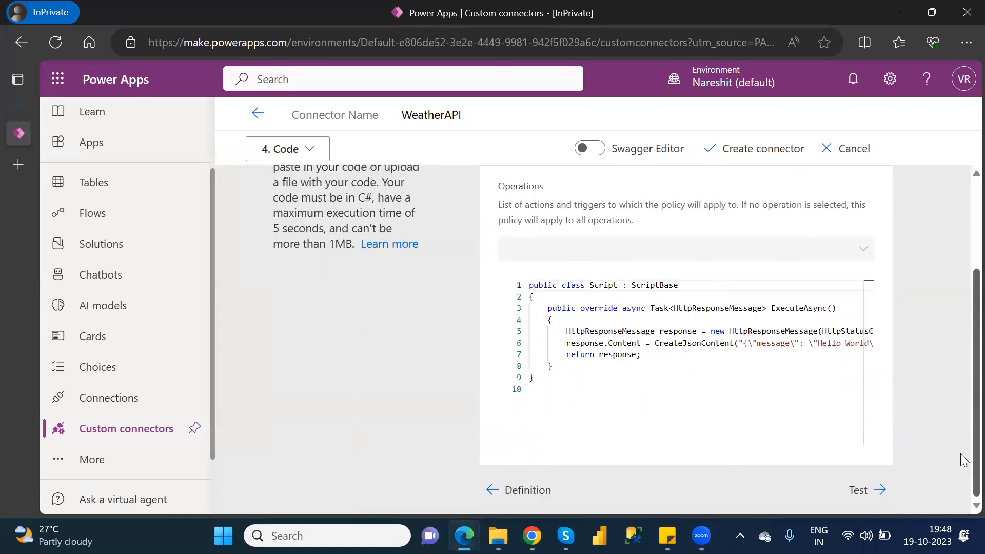
pyautogui.click(872, 490)
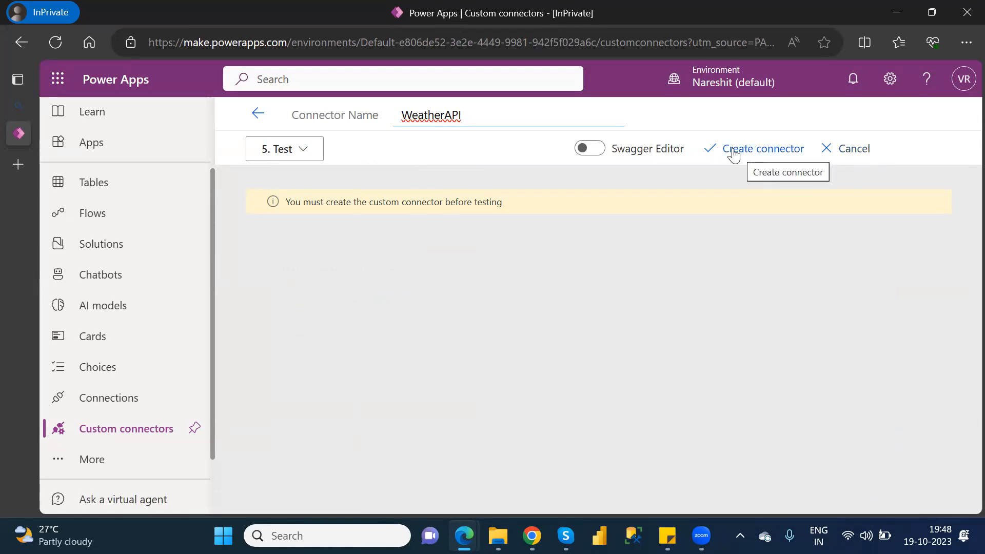
pyautogui.click(761, 155)
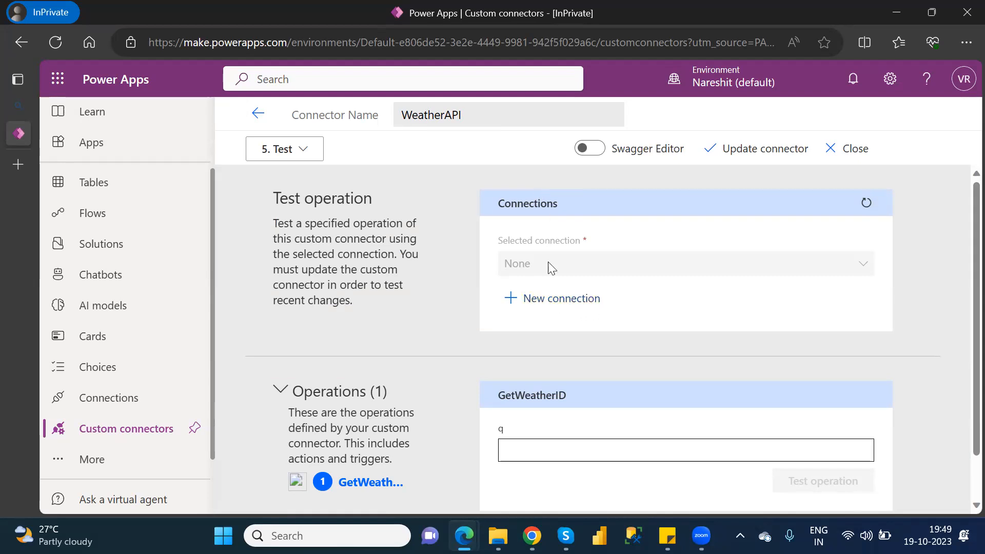
# Create a new WeatherAPI connection for testing, using the API key copied from the Weather API Explorer in Chrome as its Key.
pyautogui.click(562, 299)
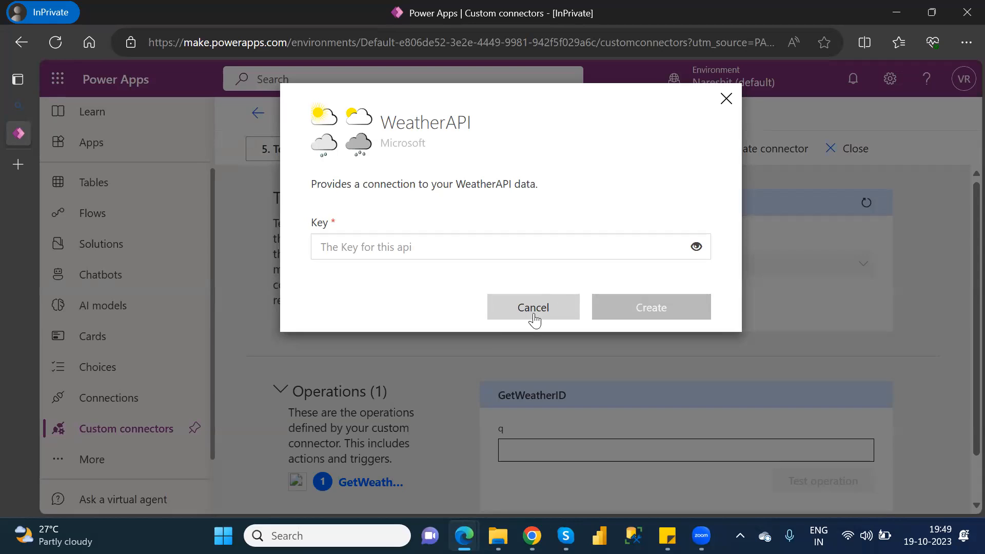
pyautogui.moveTo(532, 536)
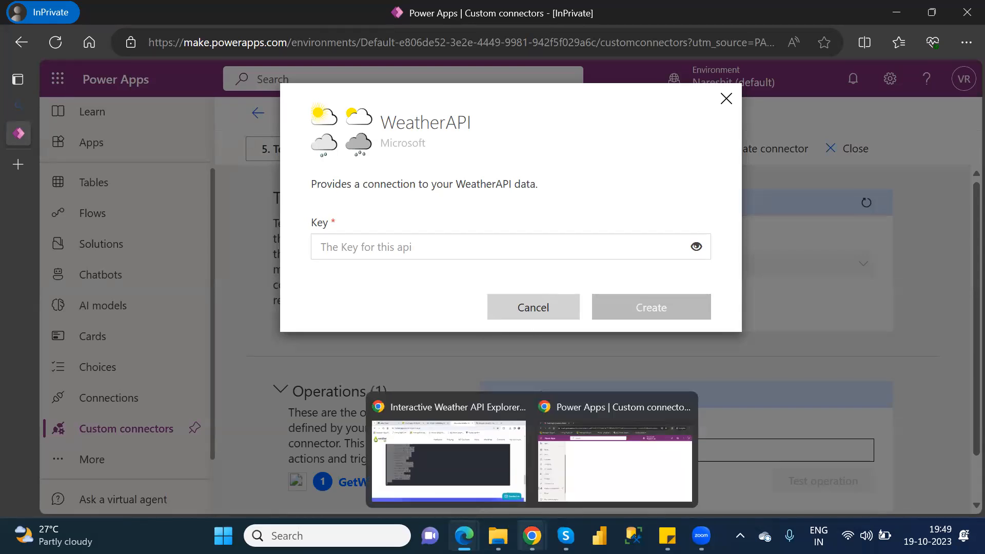
pyautogui.moveTo(465, 536)
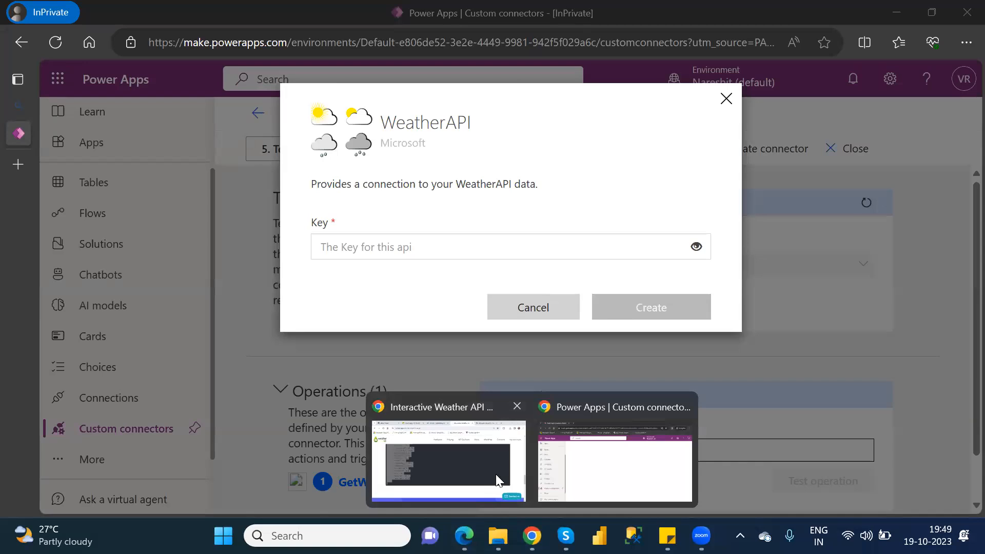
pyautogui.click(497, 481)
pyautogui.moveTo(965, 382); pyautogui.dragTo(965, 121)
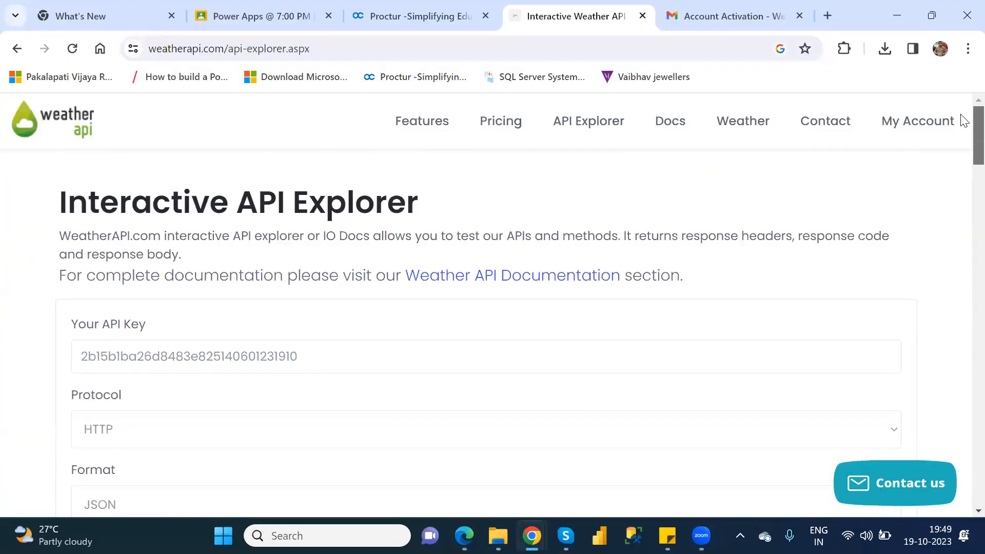
pyautogui.moveTo(299, 354); pyautogui.dragTo(74, 352)
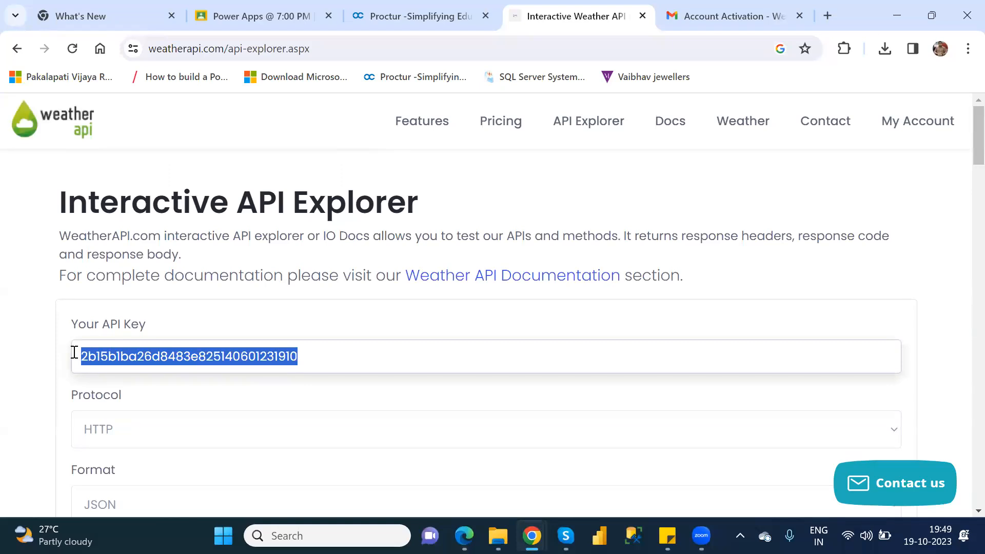
pyautogui.hotkey('alt', 'Tab')
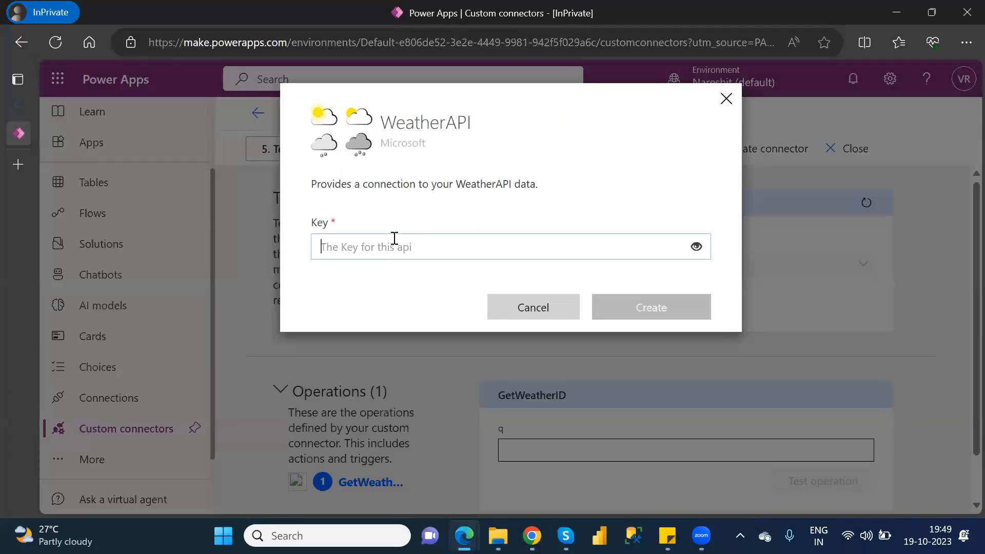
pyautogui.click(395, 238)
pyautogui.hotkey('ctrl', 'v')
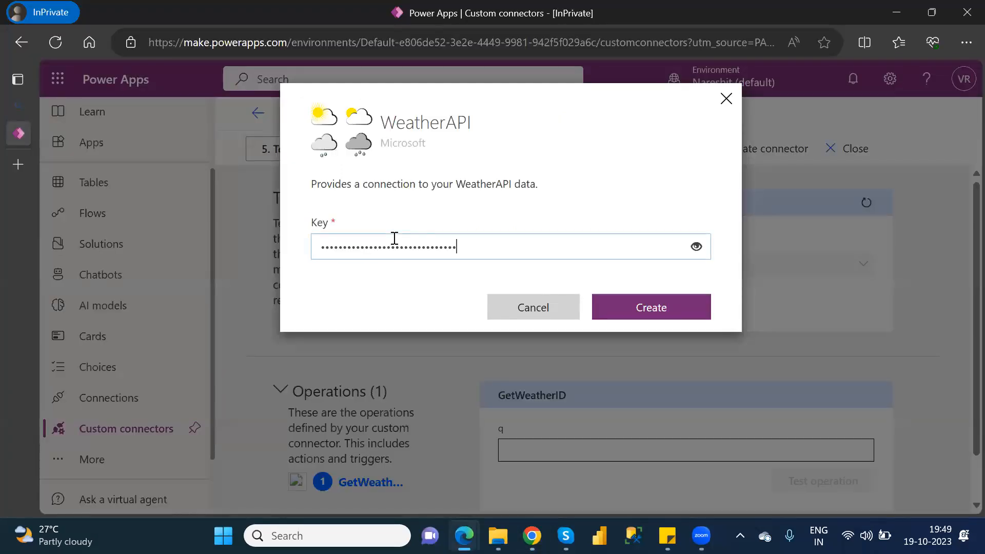
pyautogui.click(672, 311)
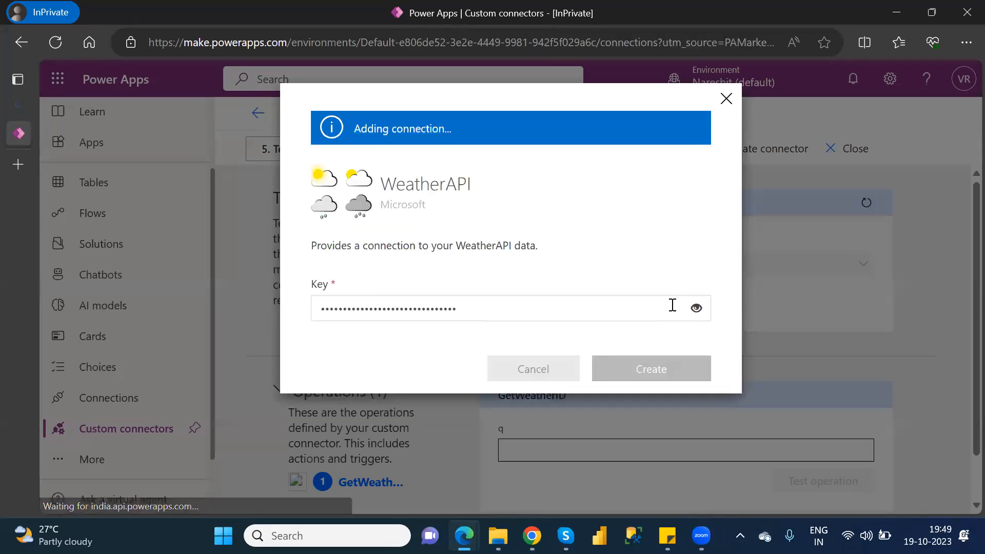
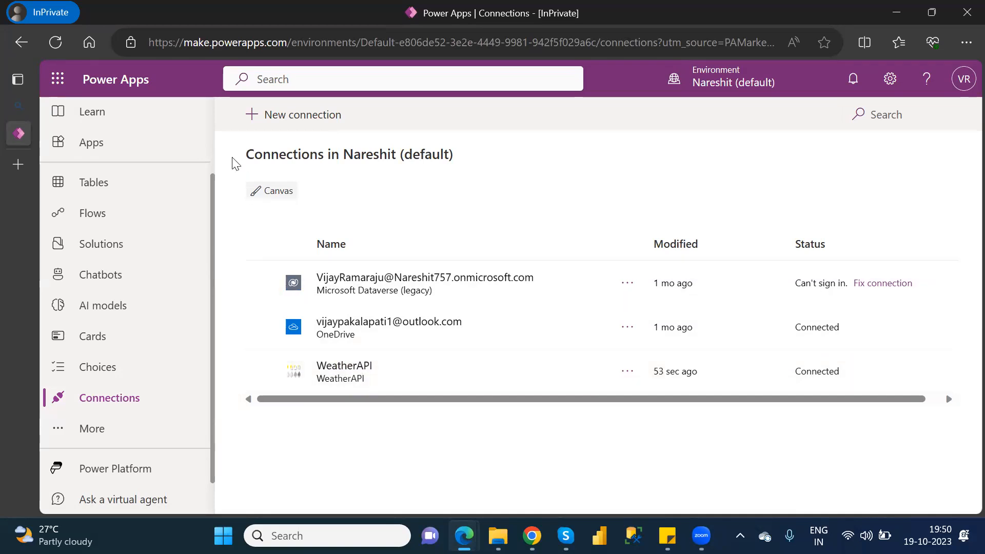
# Create a blank canvas app named "Custom Connector" in Tablet format and skip the Studio welcome prompt.
pyautogui.scroll(2, 214, 150)
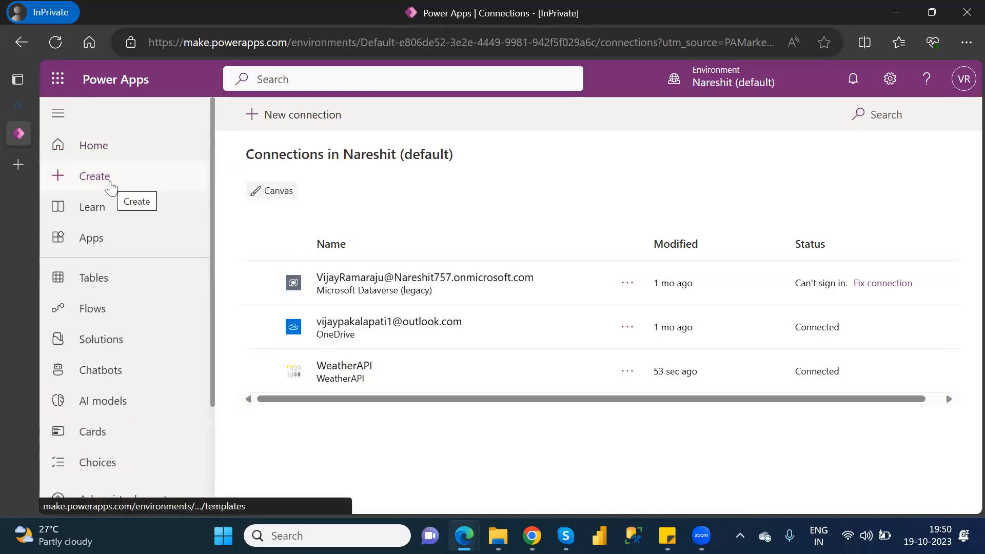
pyautogui.click(110, 187)
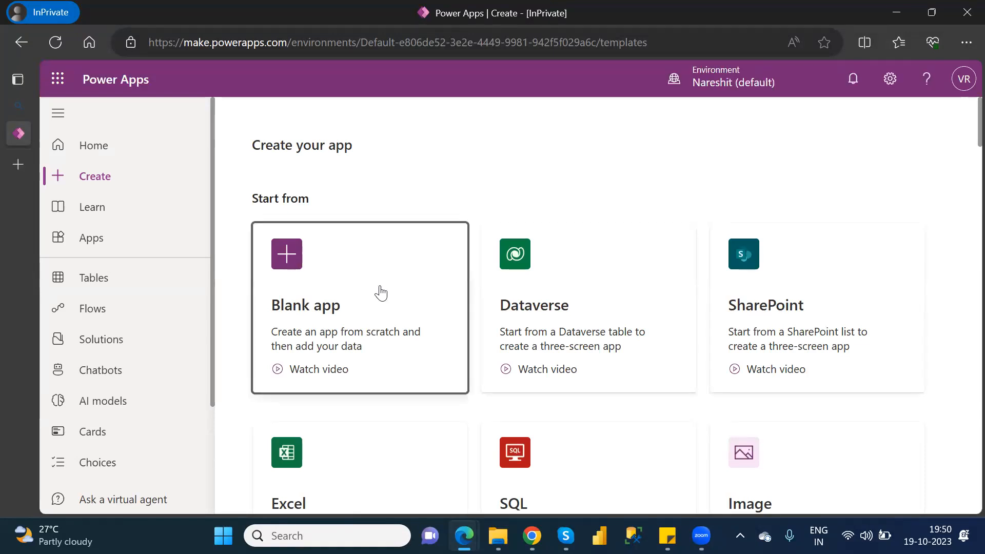
pyautogui.click(379, 291)
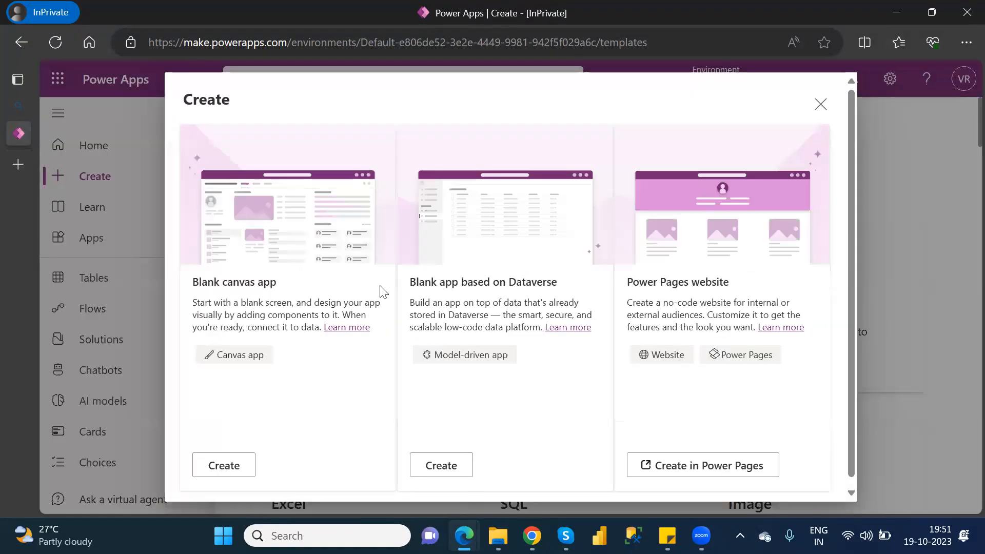
pyautogui.click(224, 465)
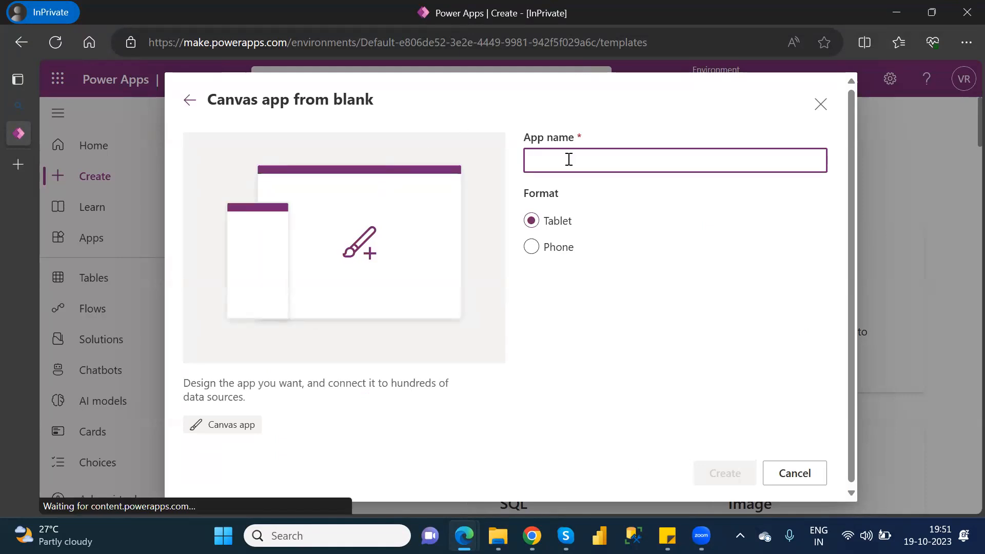
pyautogui.write('Custome')
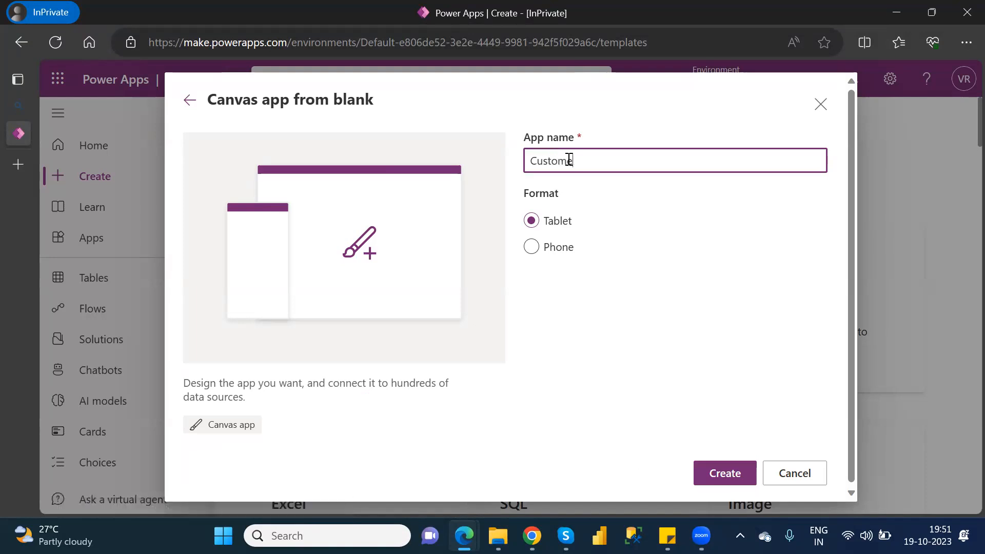
pyautogui.press('BackSpace')
pyautogui.write('Connectio')
pyautogui.press('BackSpace')
pyautogui.press('BackSpace')
pyautogui.write('or')
pyautogui.click(727, 473)
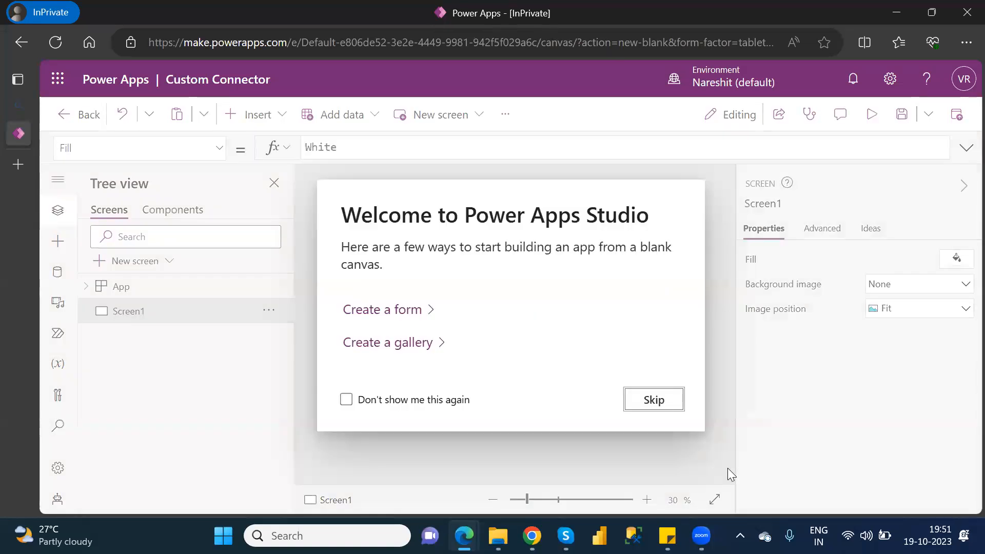
pyautogui.click(652, 404)
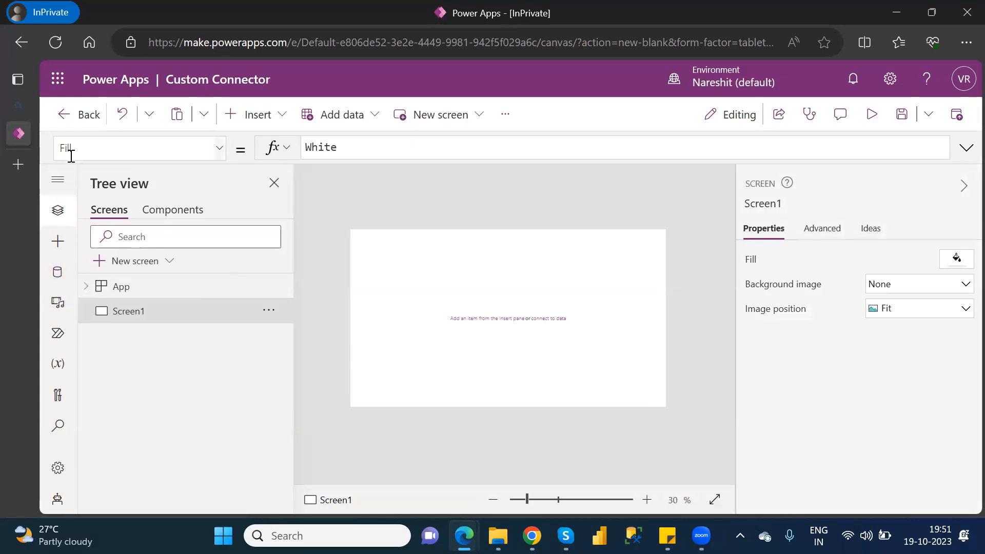
# Search the data sources for "weather" and add the existing WeatherAPI connection to the app.
pyautogui.click(58, 279)
pyautogui.click(180, 359)
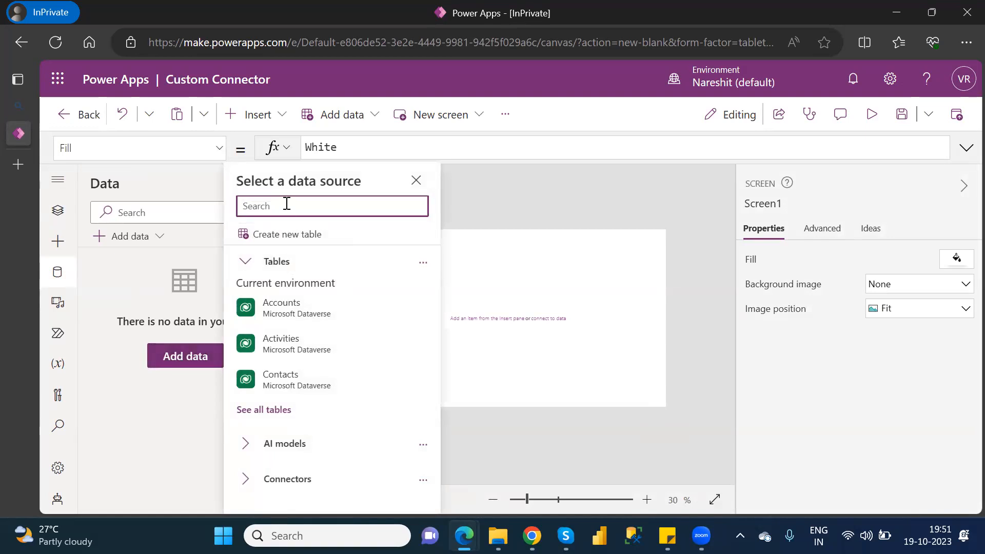
pyautogui.write('we')
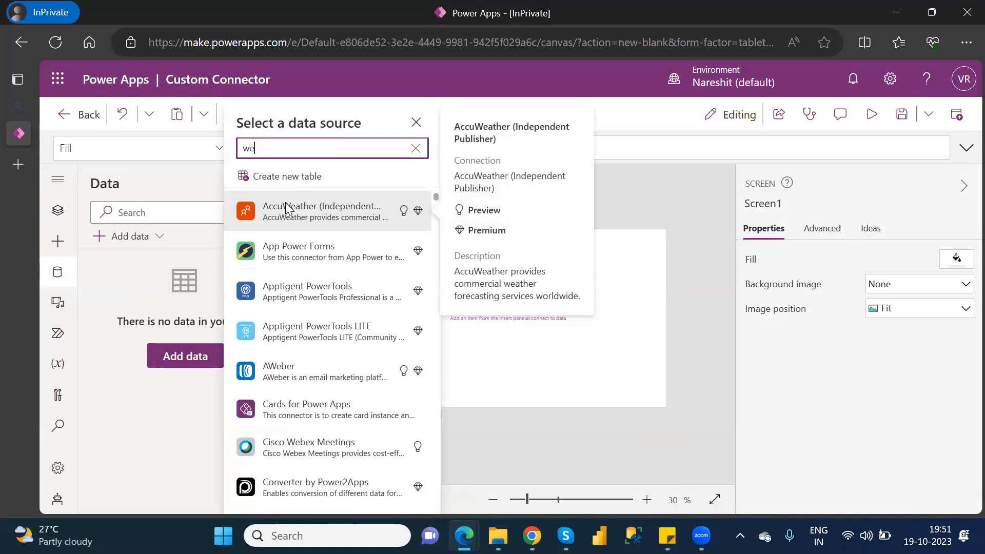
pyautogui.write('athe')
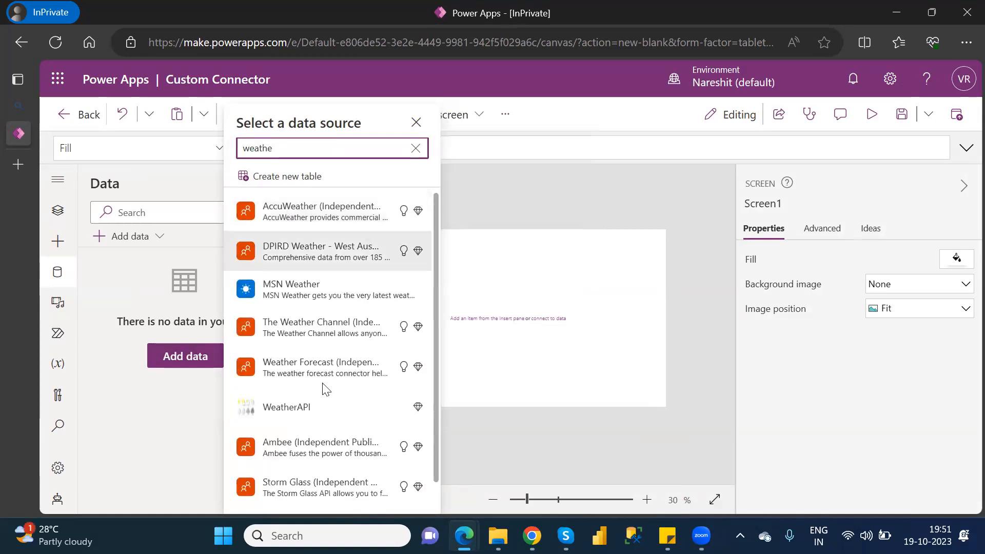
pyautogui.moveTo(282, 416)
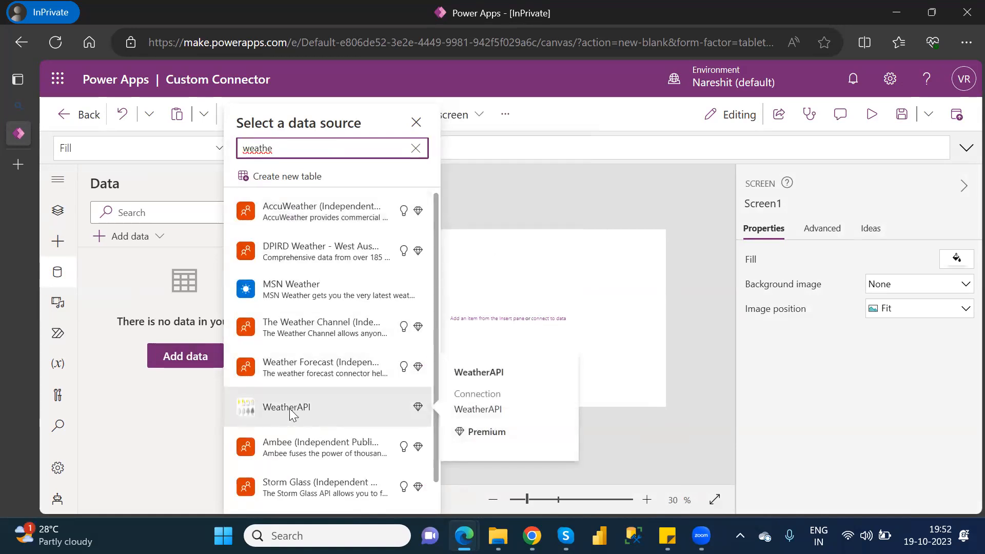
pyautogui.write('r')
pyautogui.click(289, 409)
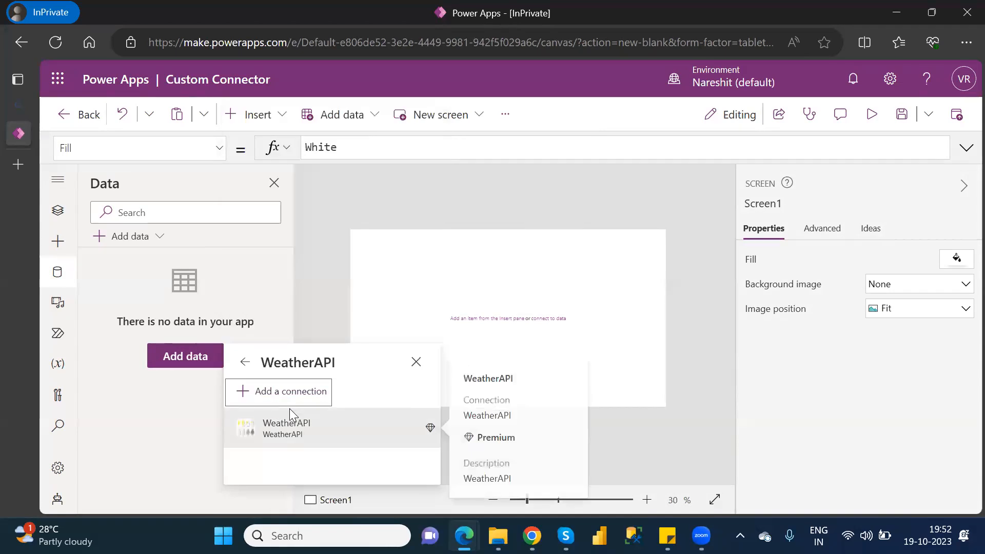
pyautogui.click(289, 426)
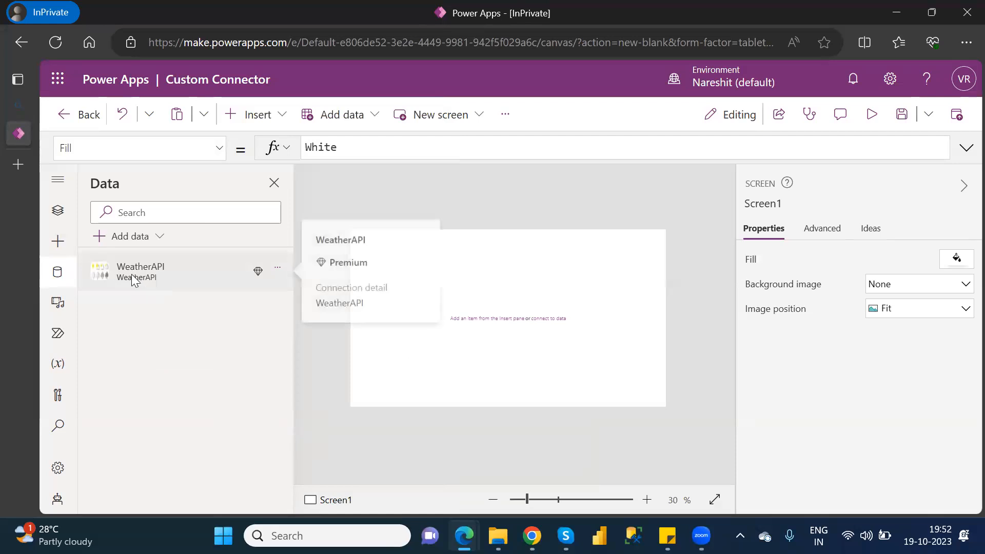
# Insert a Drop down control on Screen1.
pyautogui.click(59, 212)
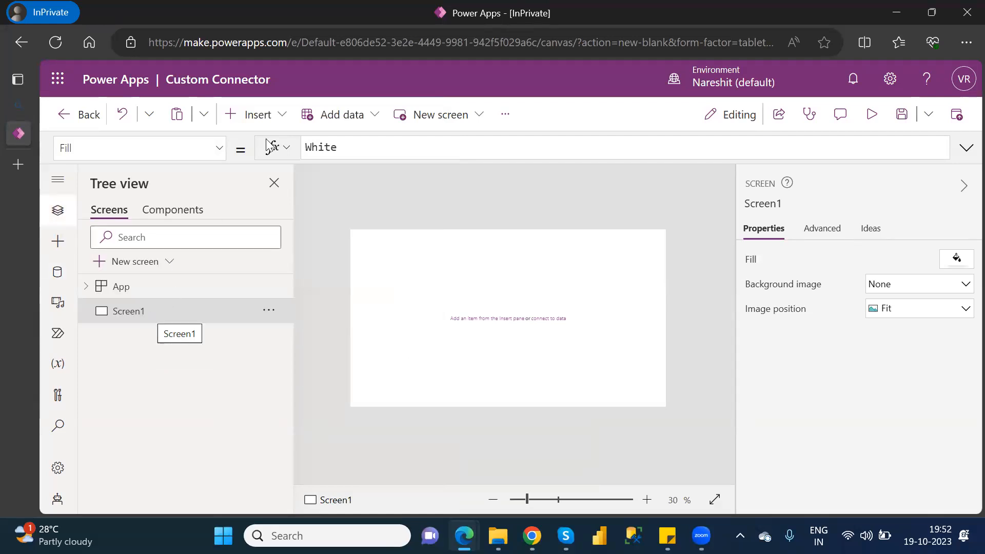
pyautogui.click(272, 124)
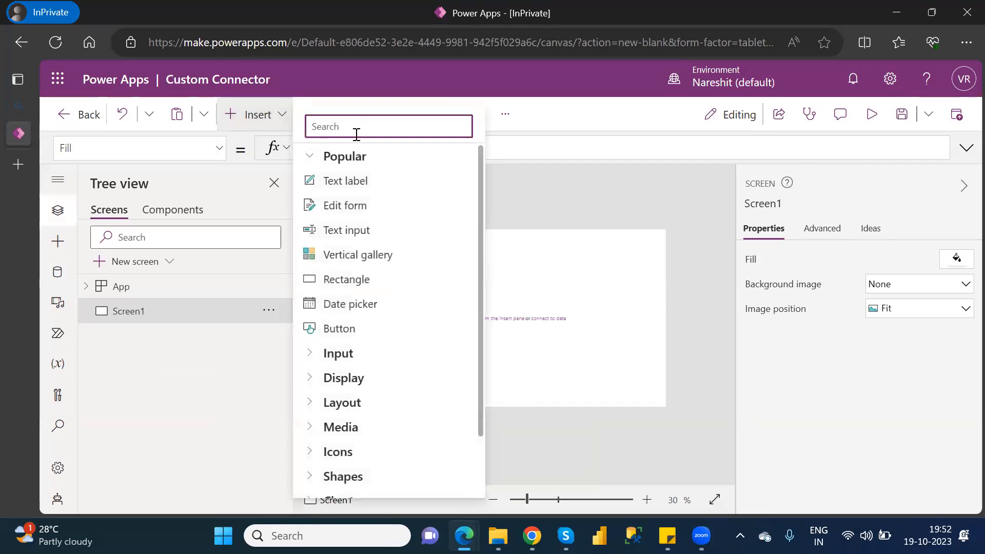
pyautogui.write('drop')
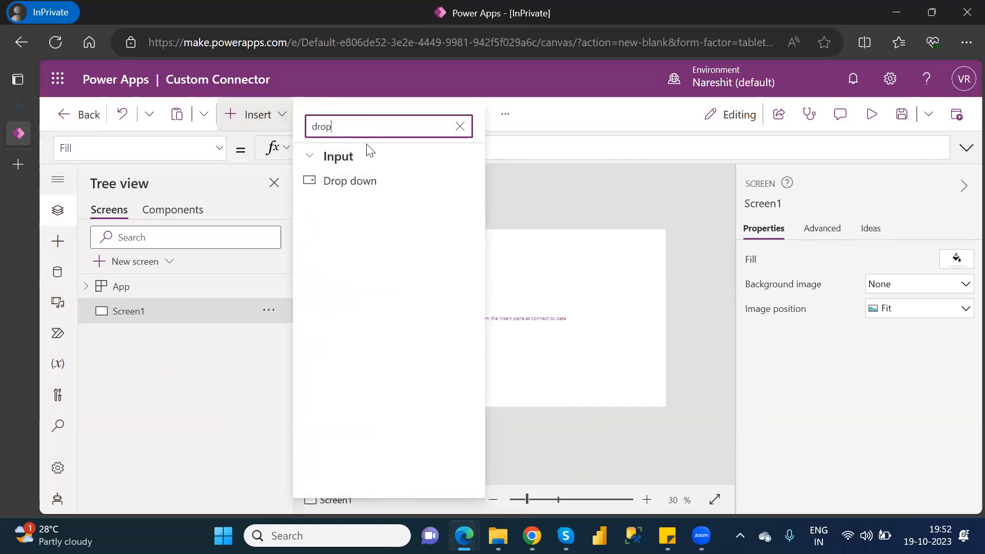
pyautogui.click(366, 181)
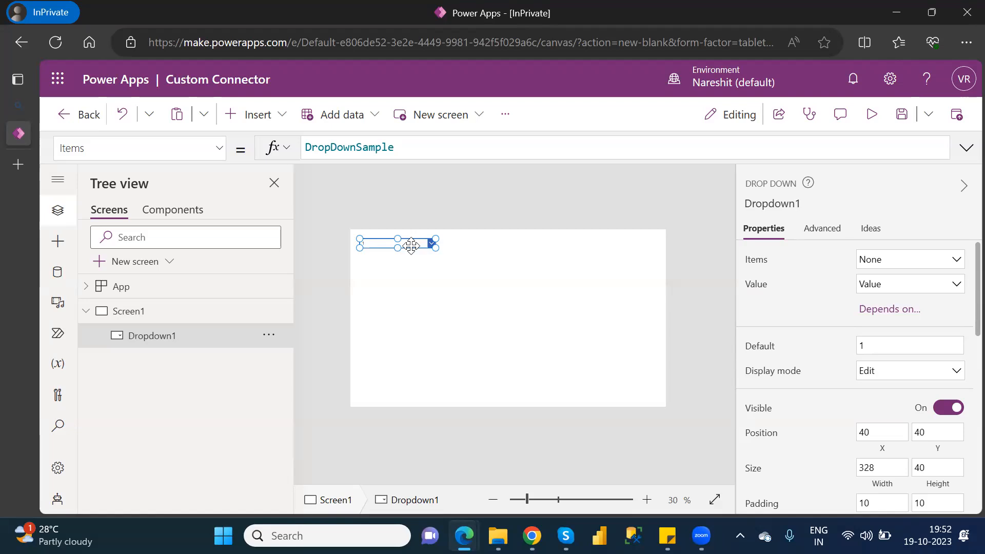
# Replace the drop-down's sample Items formula with an empty table, [].
pyautogui.moveTo(409, 145); pyautogui.dragTo(304, 146)
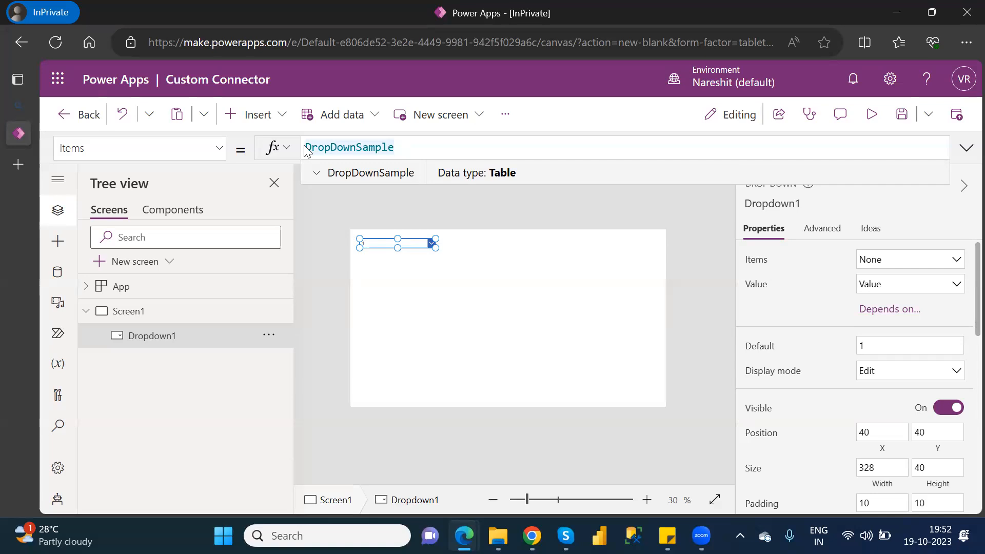
pyautogui.press('BackSpace')
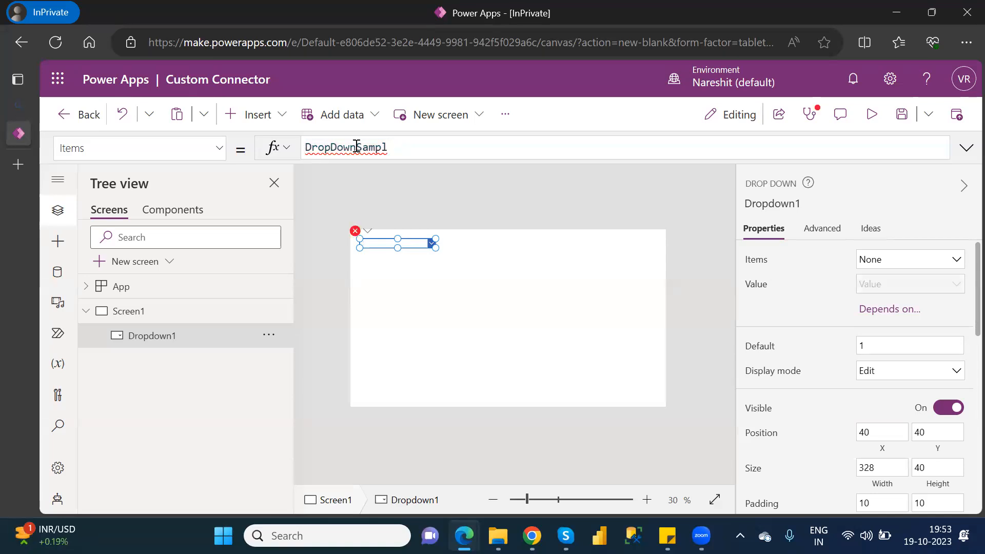
pyautogui.doubleClick(357, 147)
pyautogui.press('BackSpace')
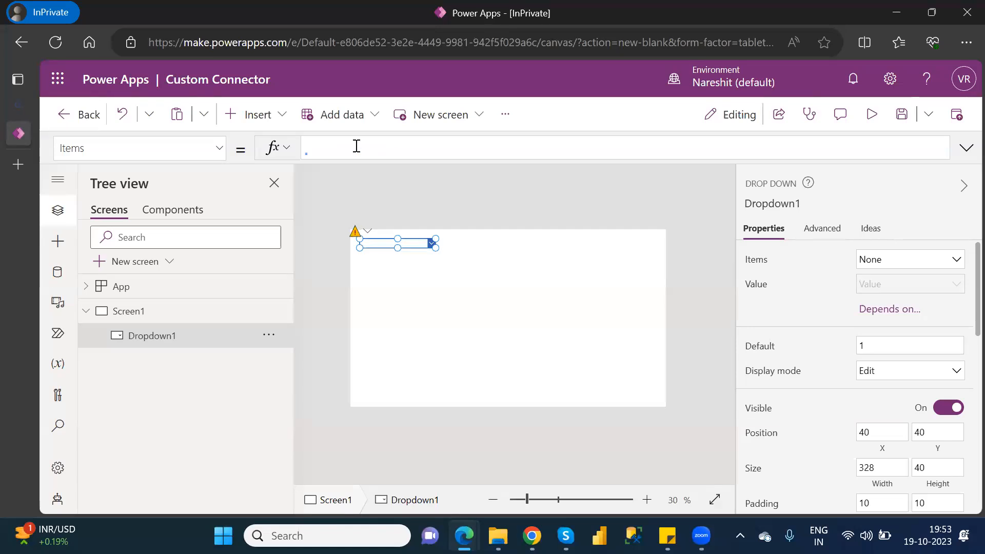
pyautogui.write('[]')
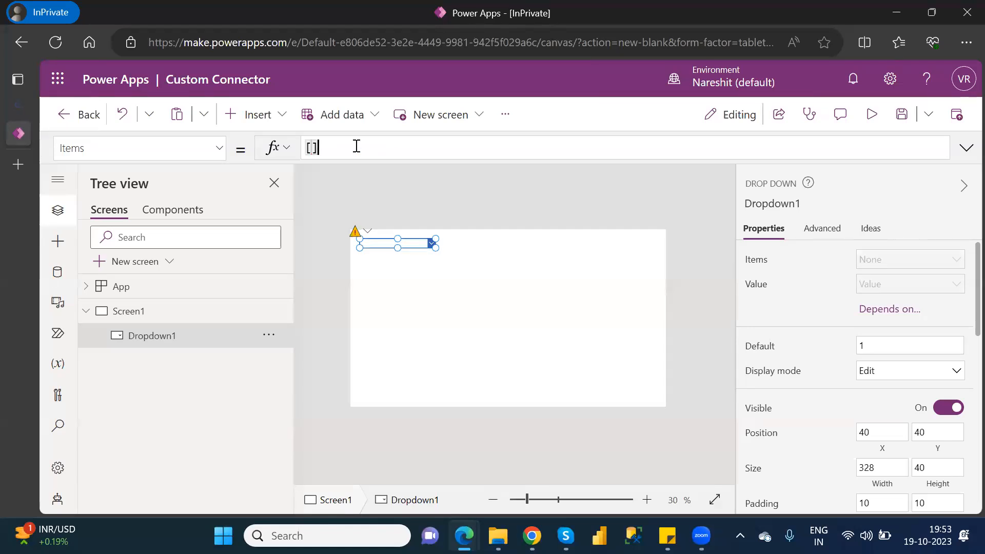
pyautogui.press('Left')
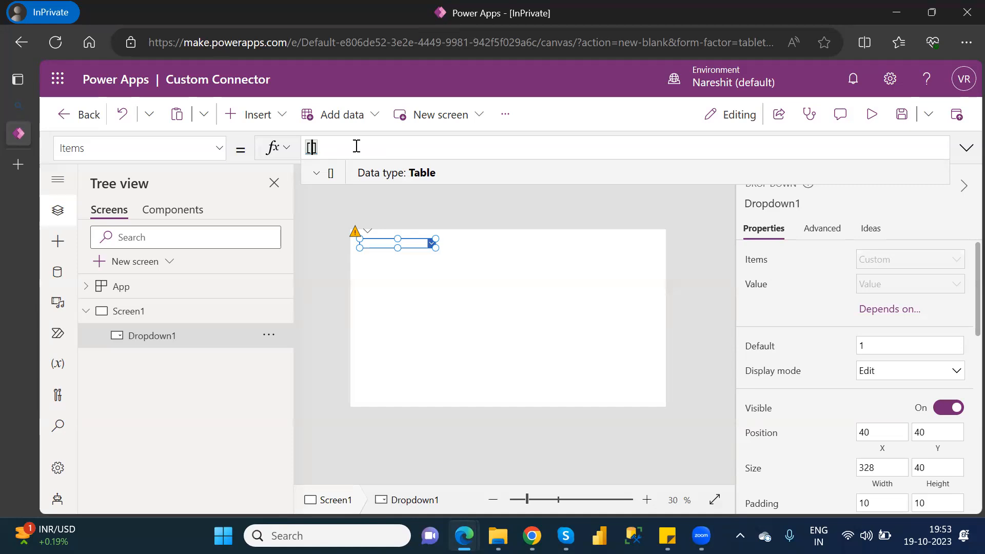
pyautogui.write('"')
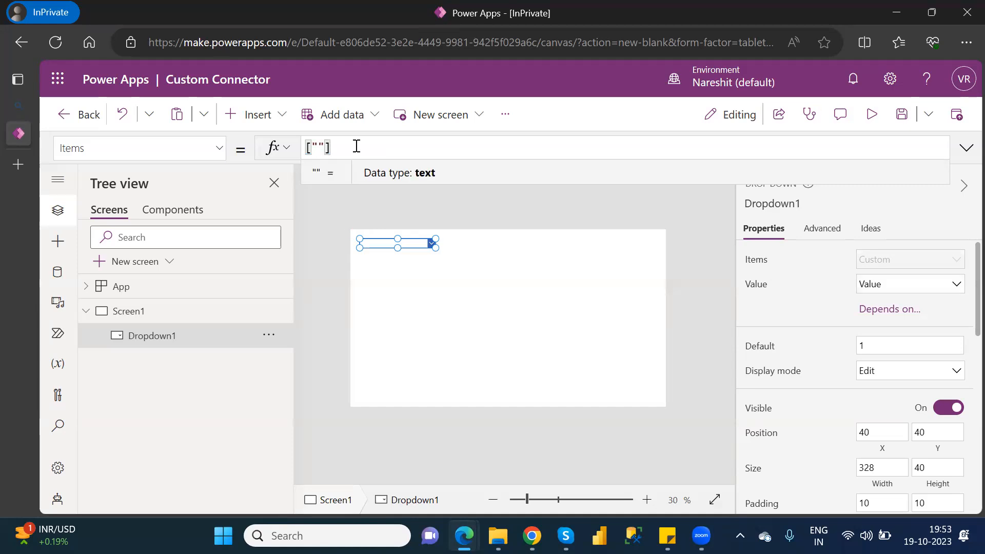
pyautogui.write('New')
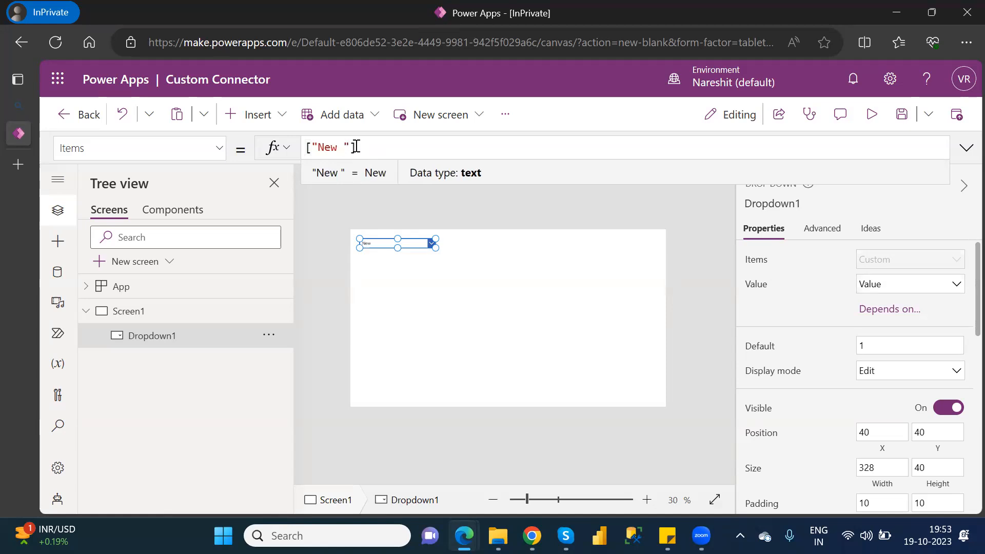
pyautogui.press('BackSpace')
pyautogui.press('BackSpace')
pyautogui.press('BackSpace')
pyautogui.press('BackSpace')
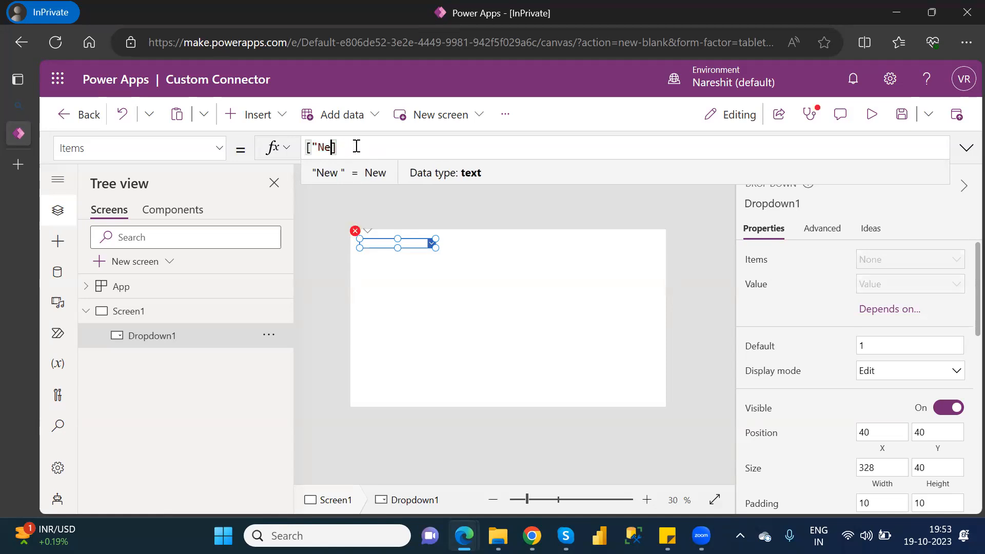
pyautogui.press('BackSpace')
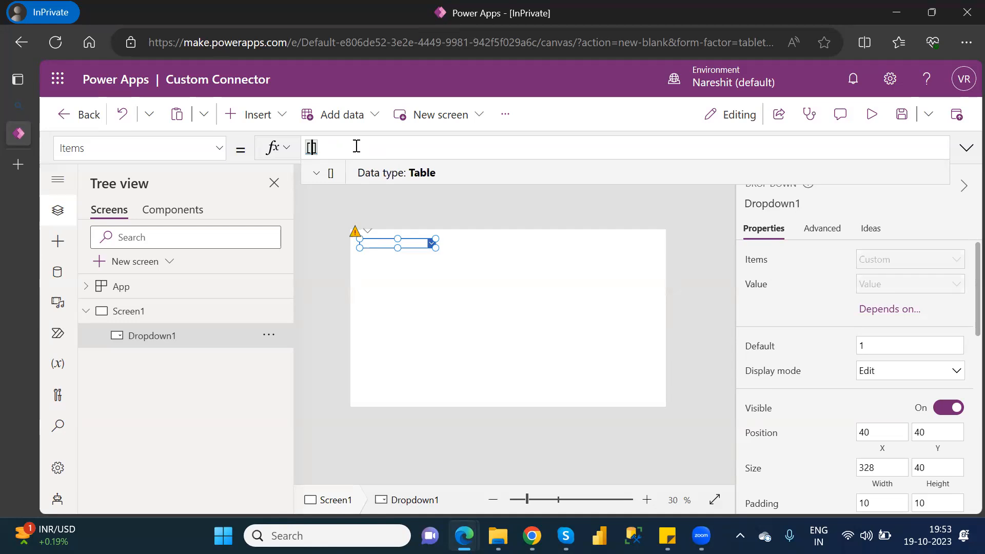
# Enter "London" and "UK" as the first two values in the drop-down's Items table.
pyautogui.write('"London","')
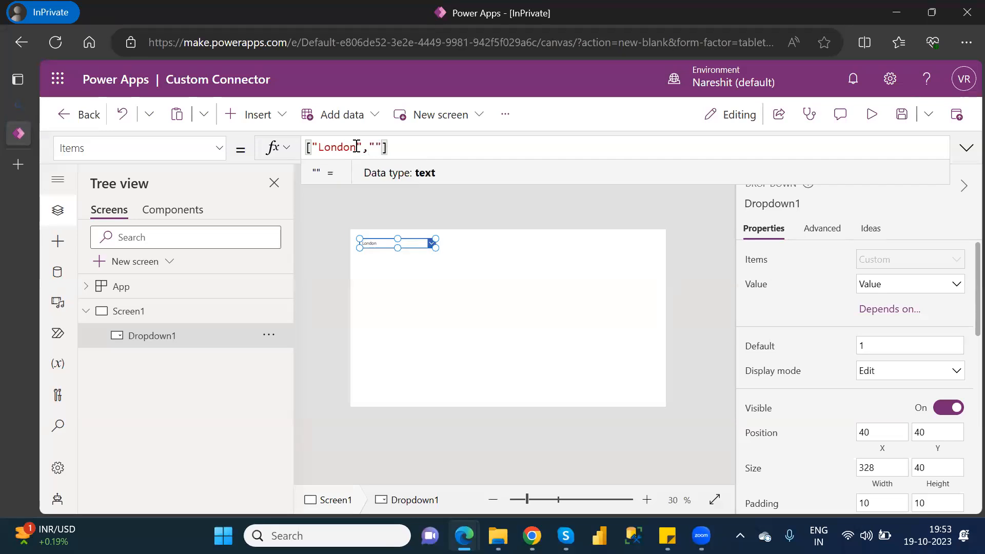
pyautogui.write('UK",')
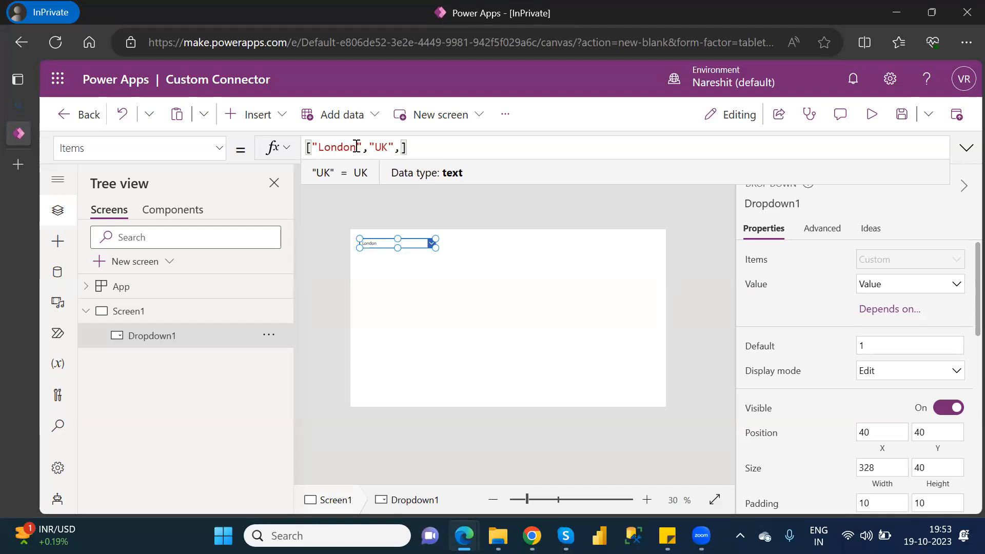
# Add "USA" as the third value, completing the drop-down's Items formula as ["London","UK","USA"].
pyautogui.write('USA')
pyautogui.press('BackSpace')
pyautogui.press('BackSpace')
pyautogui.press('BackSpace')
pyautogui.write('""')
pyautogui.press('Left')
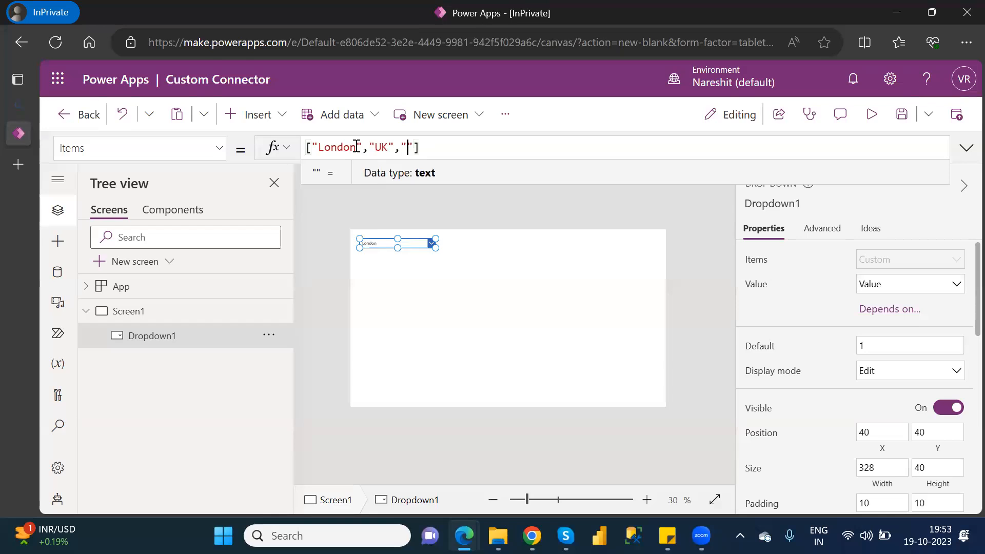
pyautogui.write('USA')
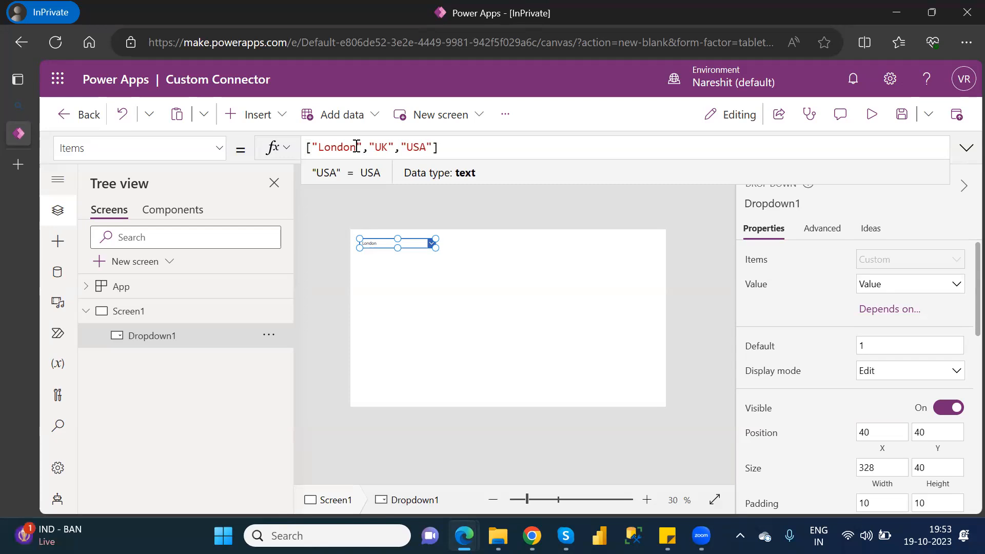
pyautogui.click(449, 278)
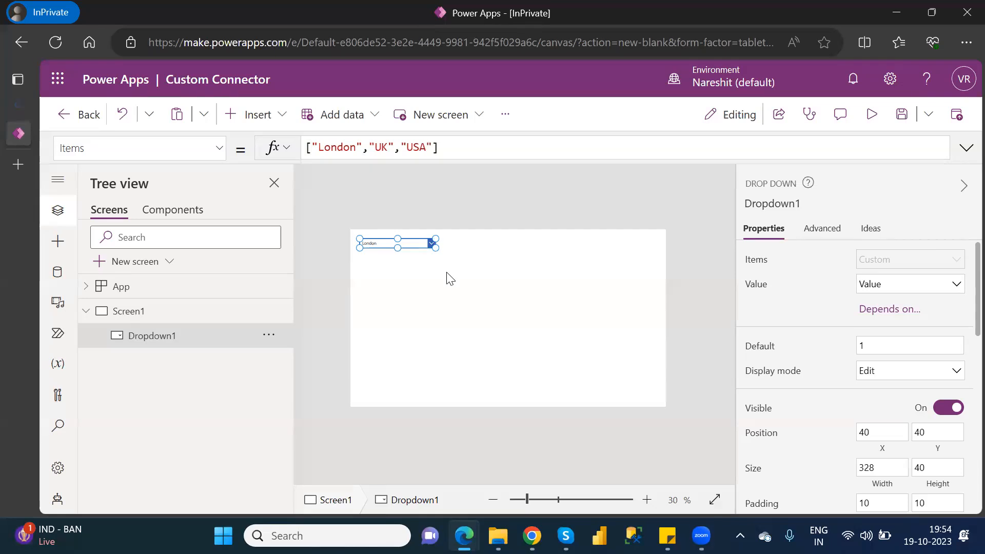
# Preview the app, choose UK in the drop-down, and return to editing, dismissing the testing tip.
pyautogui.click(879, 115)
pyautogui.click(370, 168)
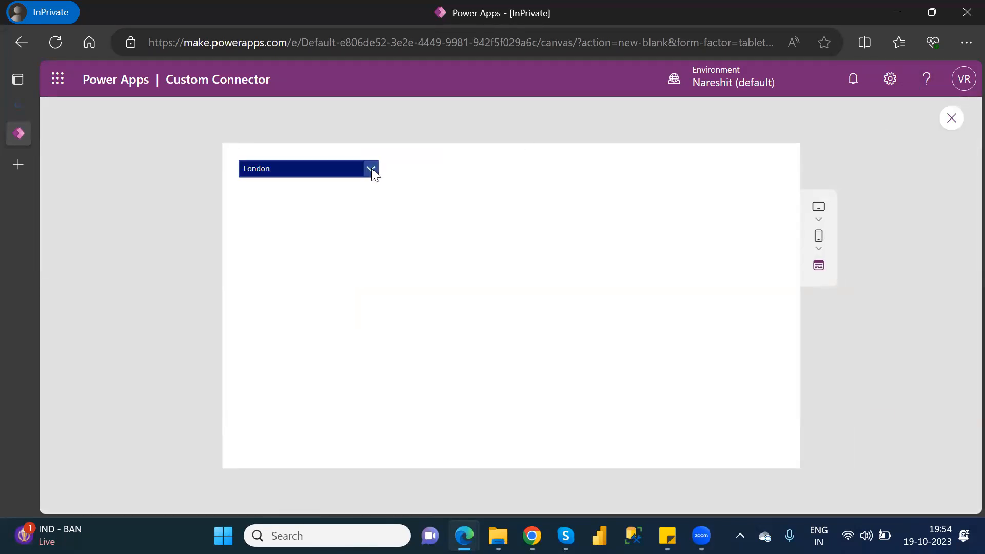
pyautogui.click(249, 208)
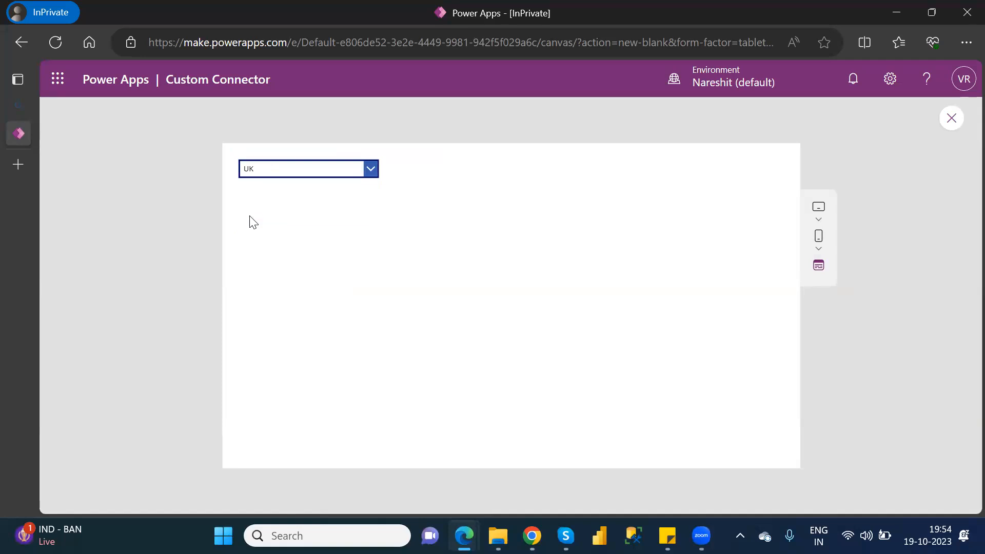
pyautogui.click(952, 118)
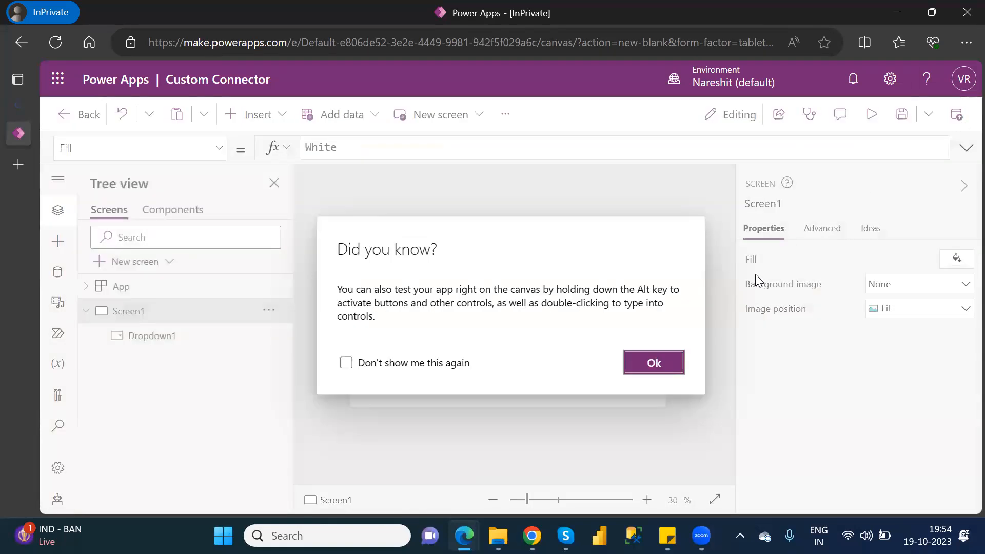
pyautogui.click(659, 363)
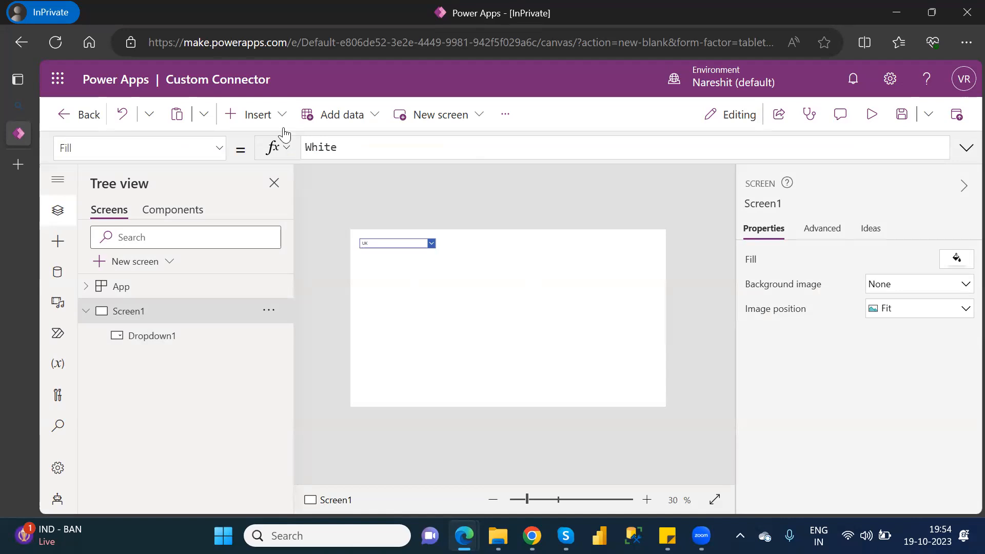
# Insert a text label on the screen and place it to the right of the drop-down, level with it.
pyautogui.click(265, 119)
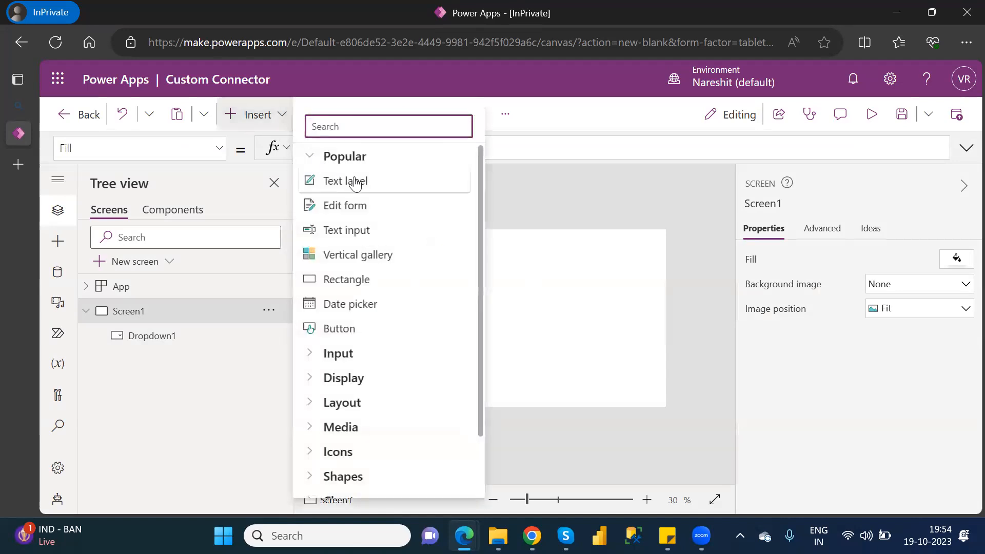
pyautogui.click(354, 181)
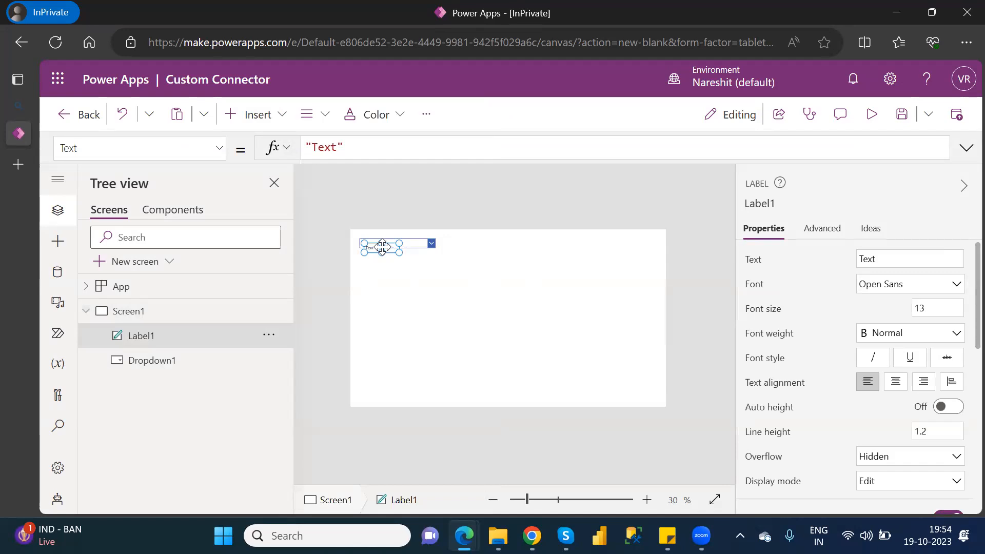
pyautogui.moveTo(390, 249); pyautogui.dragTo(533, 241)
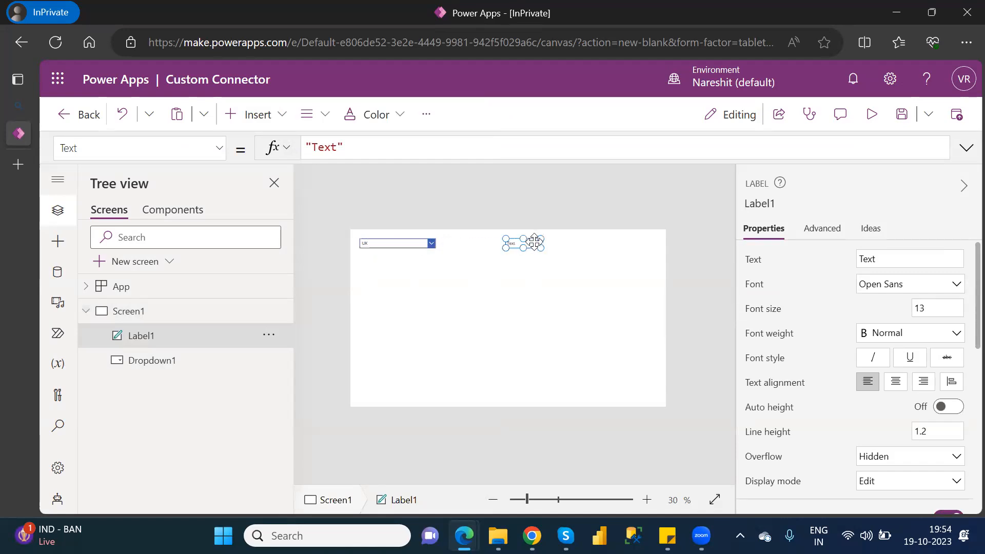
# Set the label's font size to 18 and slightly enlarge its box to fit the text.
pyautogui.doubleClick(921, 308)
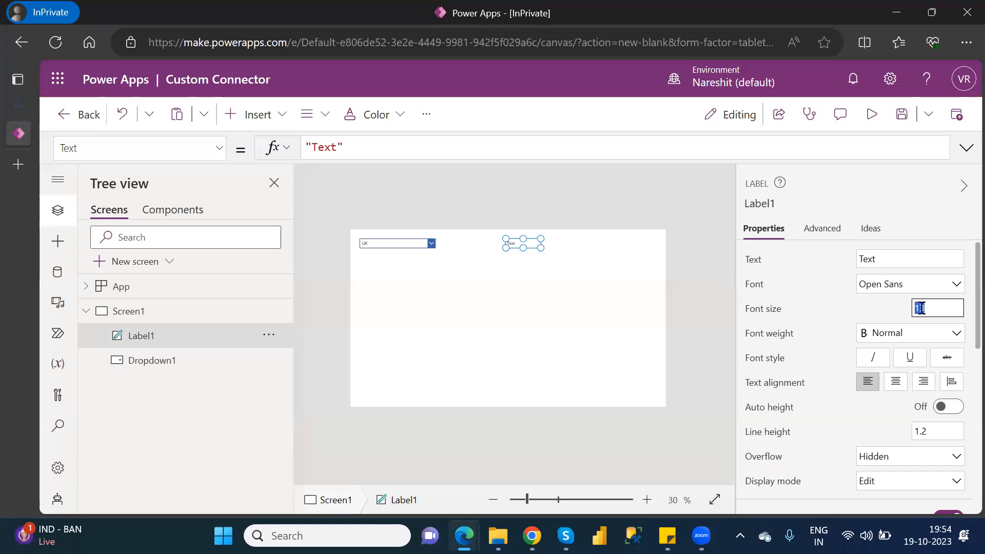
pyautogui.write('18')
pyautogui.moveTo(540, 248); pyautogui.dragTo(544, 254)
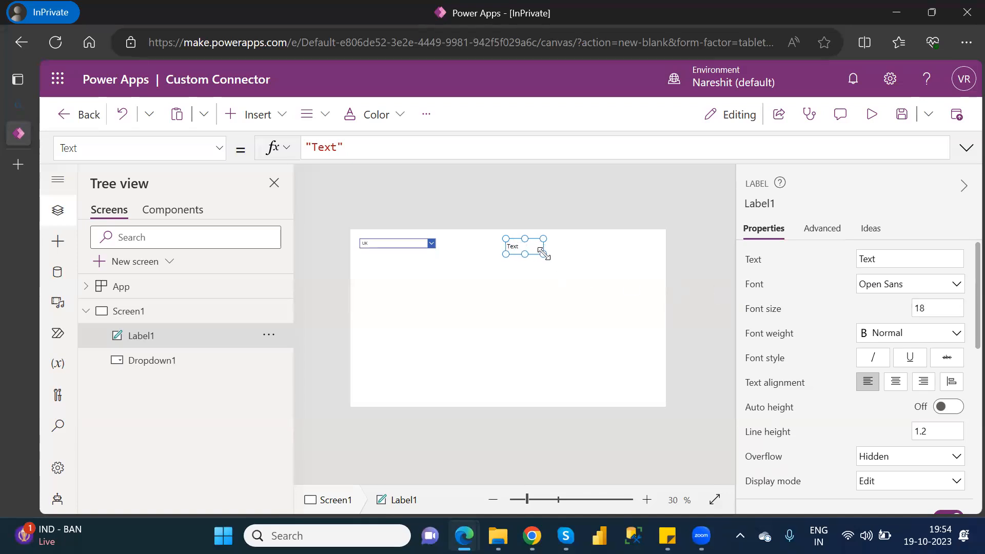
# Increase the drop-down's height to 96 and set its font size to 18.
pyautogui.click(422, 244)
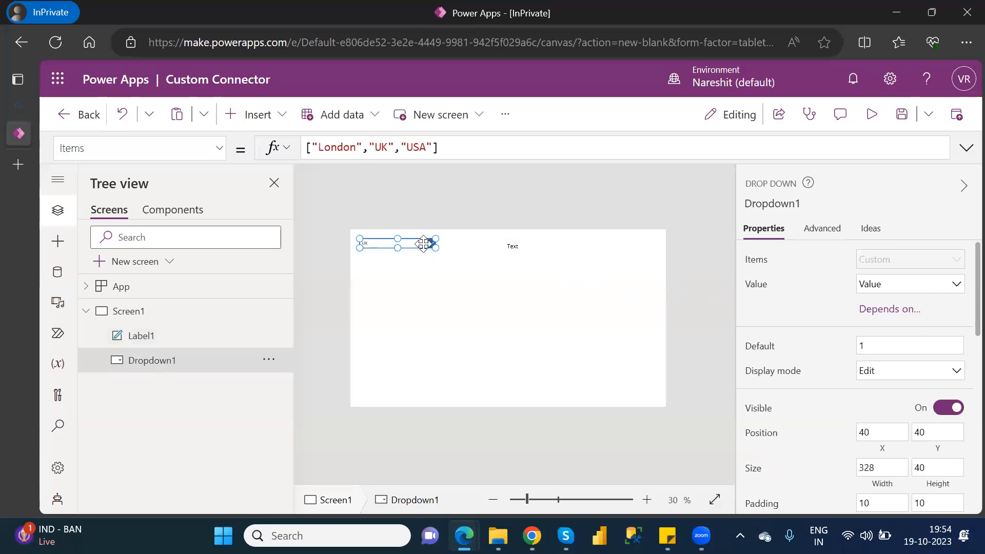
pyautogui.moveTo(397, 247); pyautogui.dragTo(398, 261)
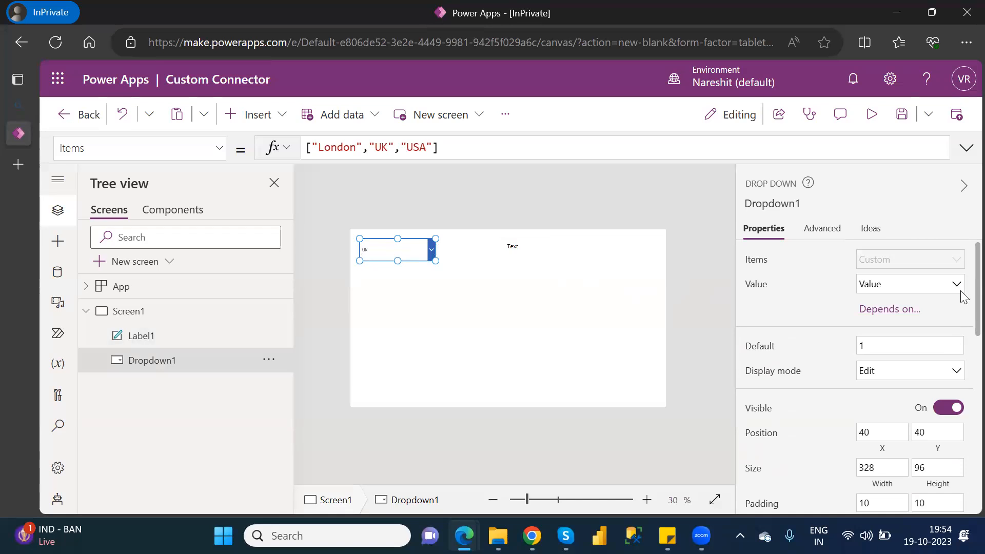
pyautogui.scroll(-4, 962, 318)
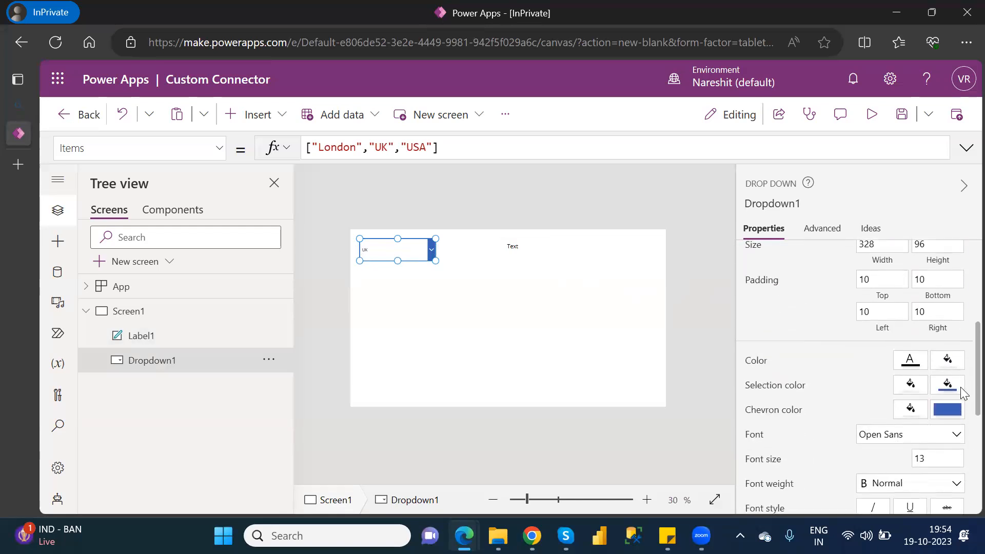
pyautogui.scroll(-1, 962, 393)
pyautogui.click(920, 402)
pyautogui.write('18')
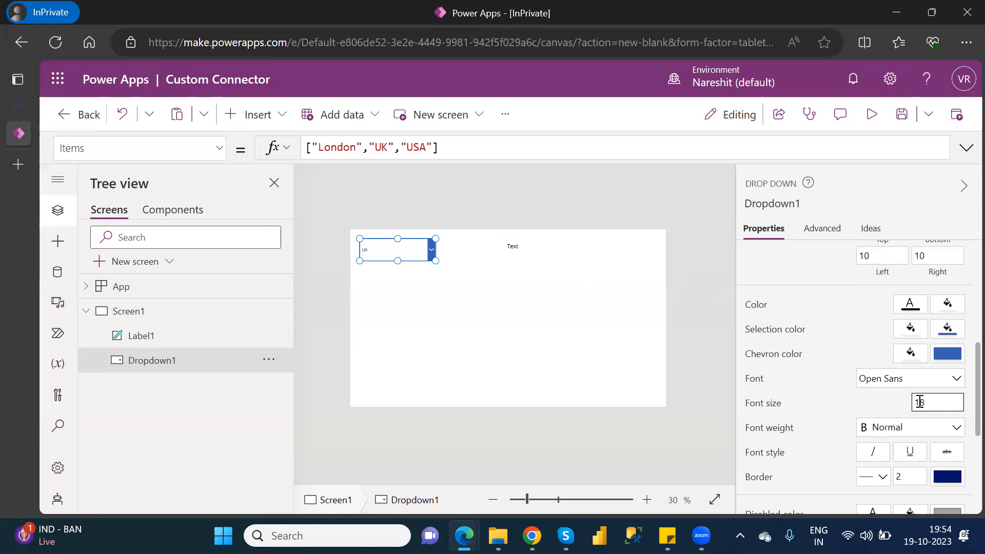
pyautogui.click(567, 376)
# Clear the label's Text formula so that it is empty.
pyautogui.click(515, 247)
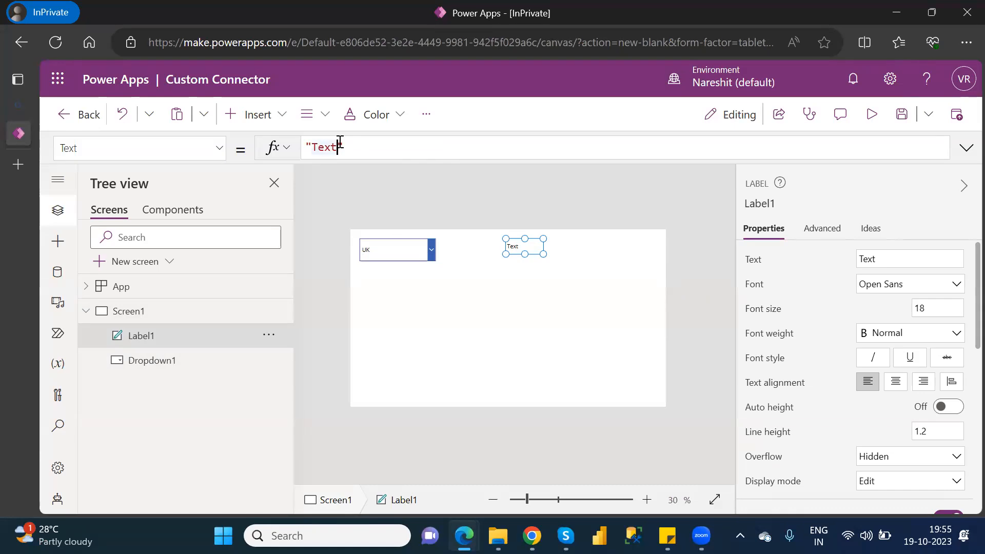
pyautogui.click(339, 146)
pyautogui.press('BackSpace')
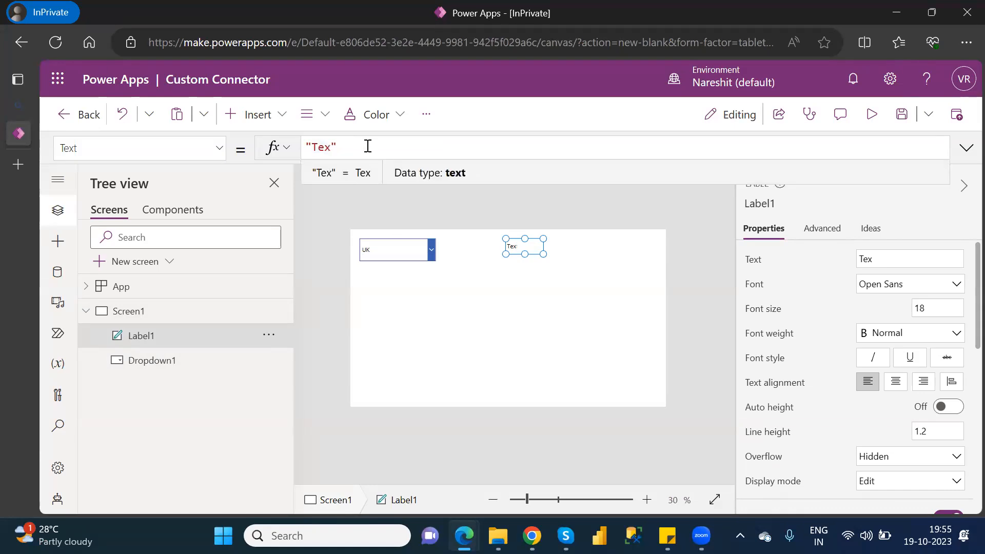
pyautogui.click(278, 149)
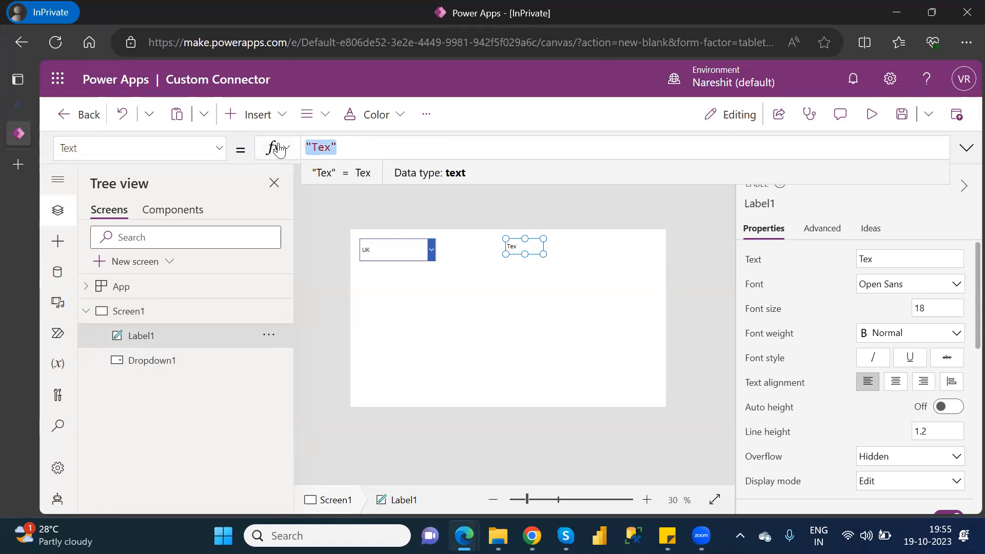
pyautogui.press('BackSpace')
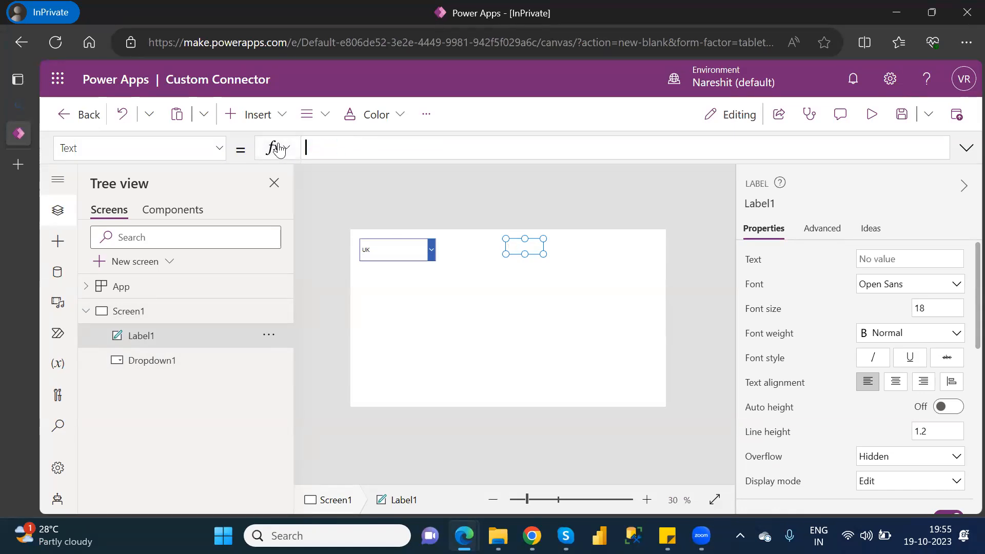
# Show the drop-down's OnChange property and delete its default formula.
pyautogui.click(409, 242)
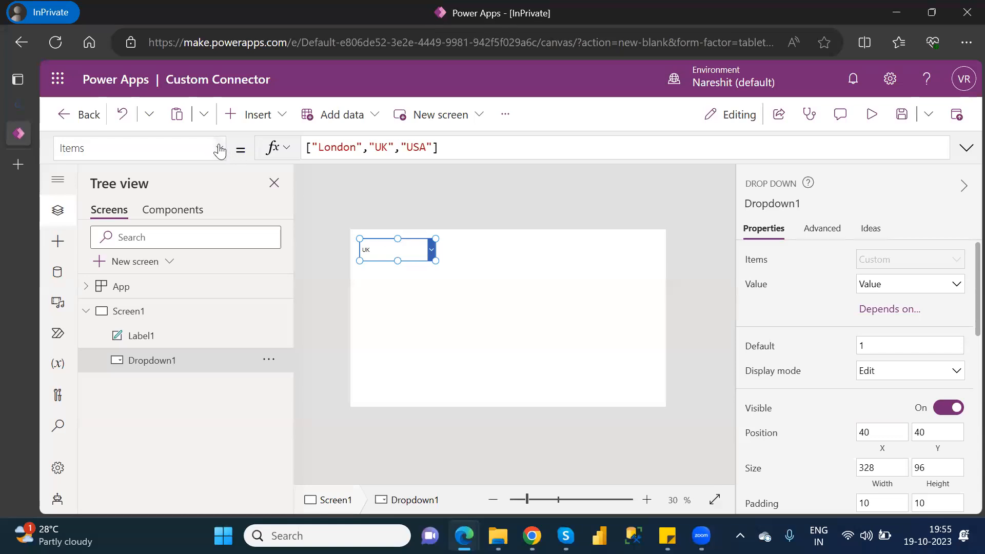
pyautogui.click(220, 150)
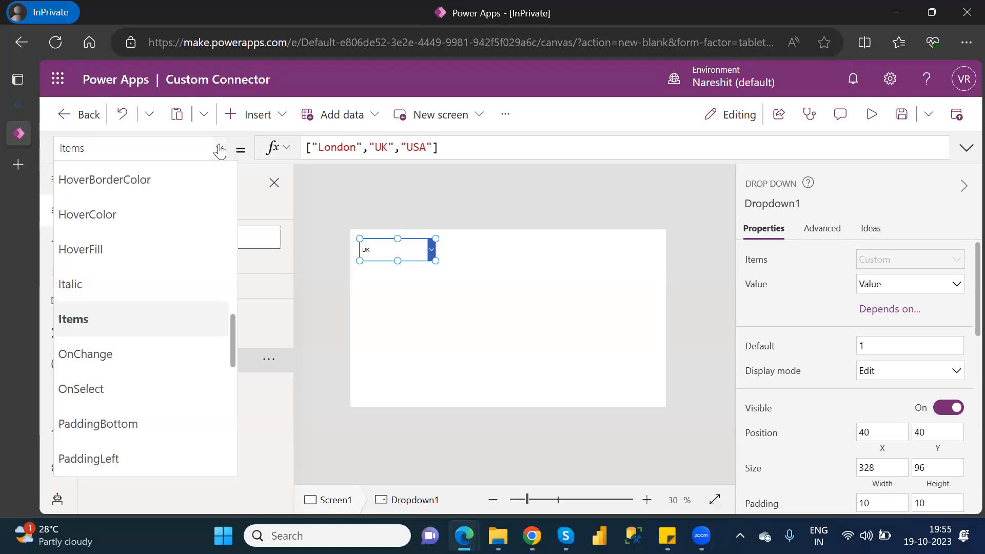
pyautogui.click(96, 360)
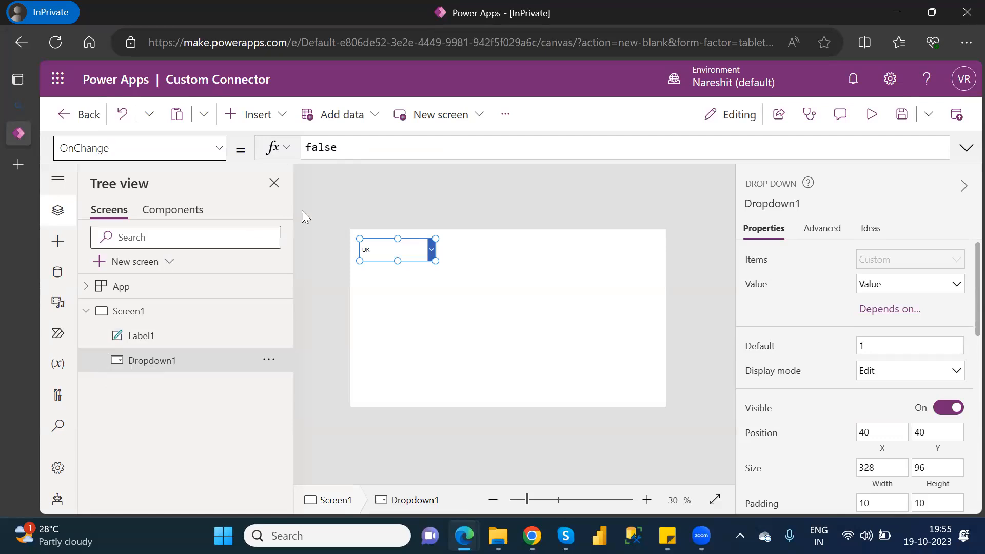
pyautogui.doubleClick(324, 148)
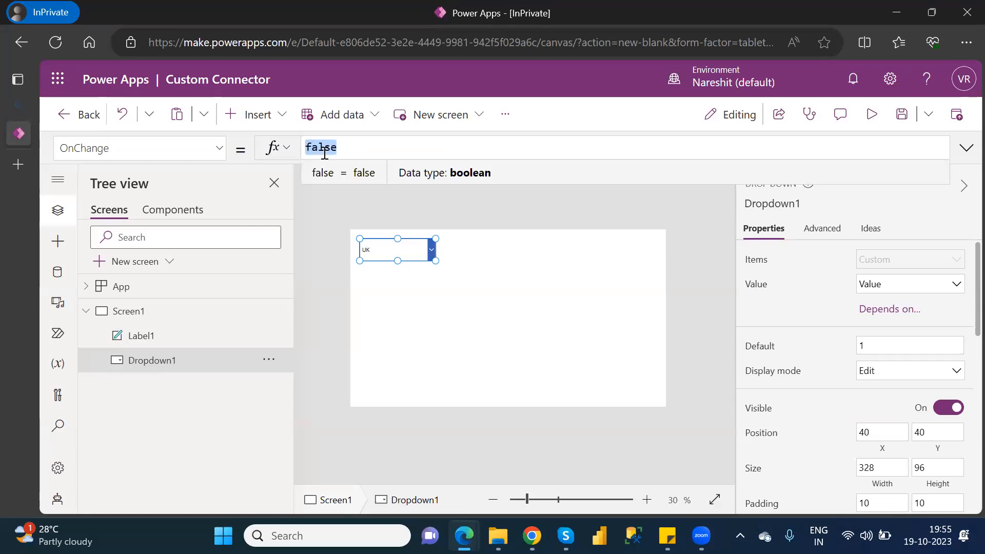
pyautogui.press('BackSpace')
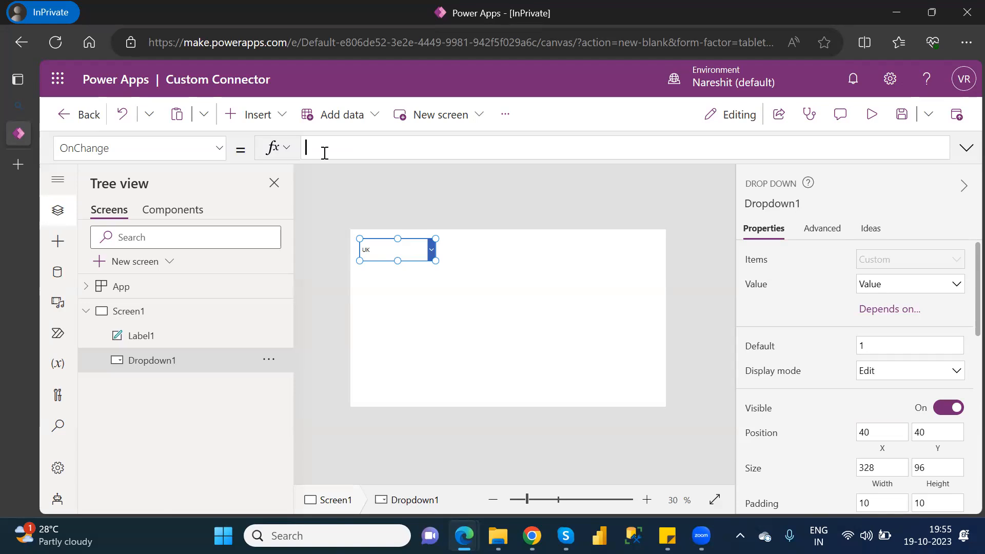
# Check the connector's name in the app's data sources and start the drop-down's OnChange formula with WeatherAPI.GetWeatherID({q:.
pyautogui.click(64, 271)
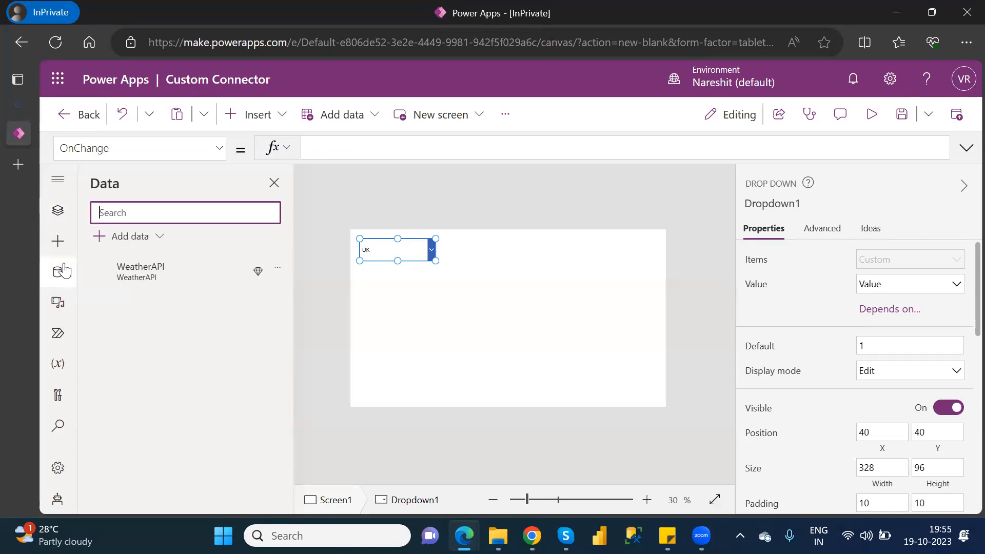
pyautogui.moveTo(154, 271)
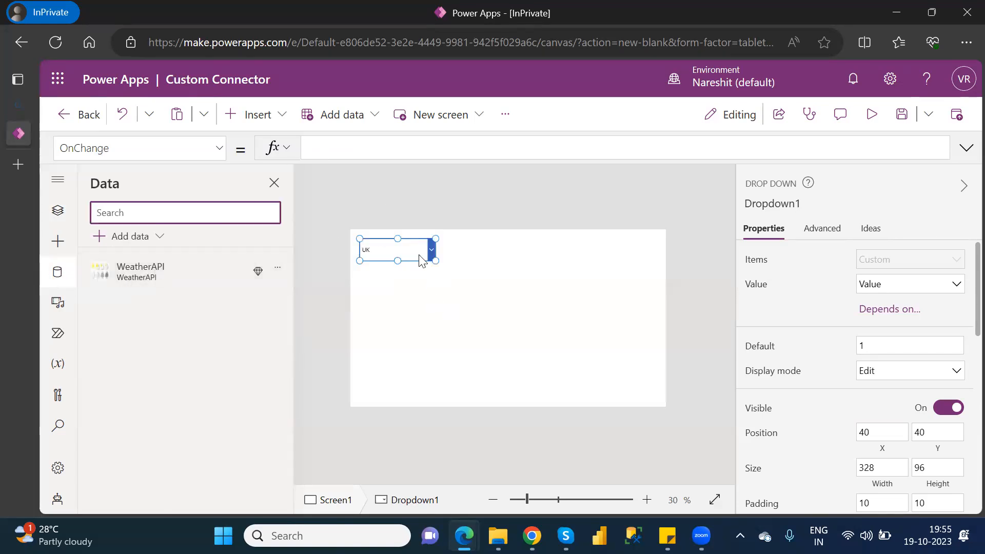
pyautogui.click(336, 147)
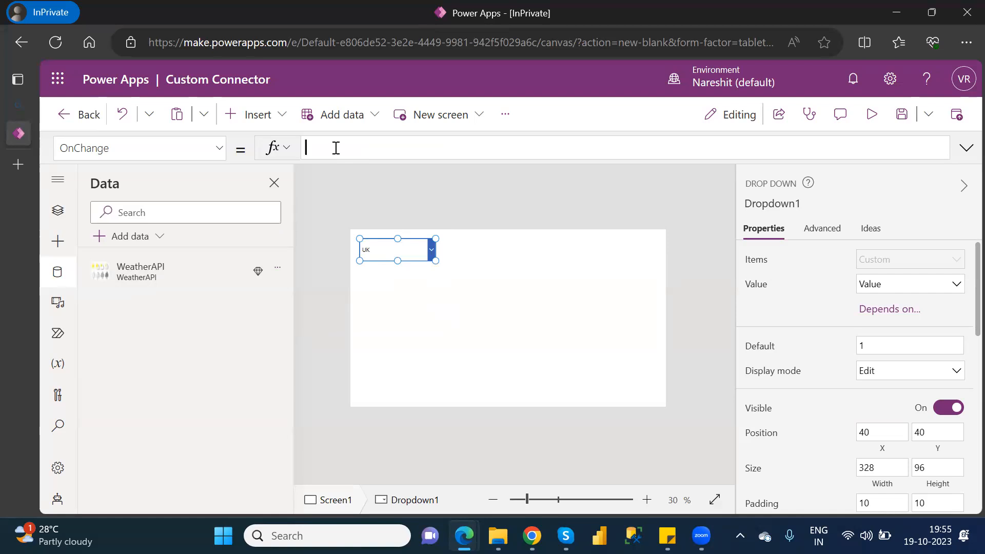
pyautogui.write('we')
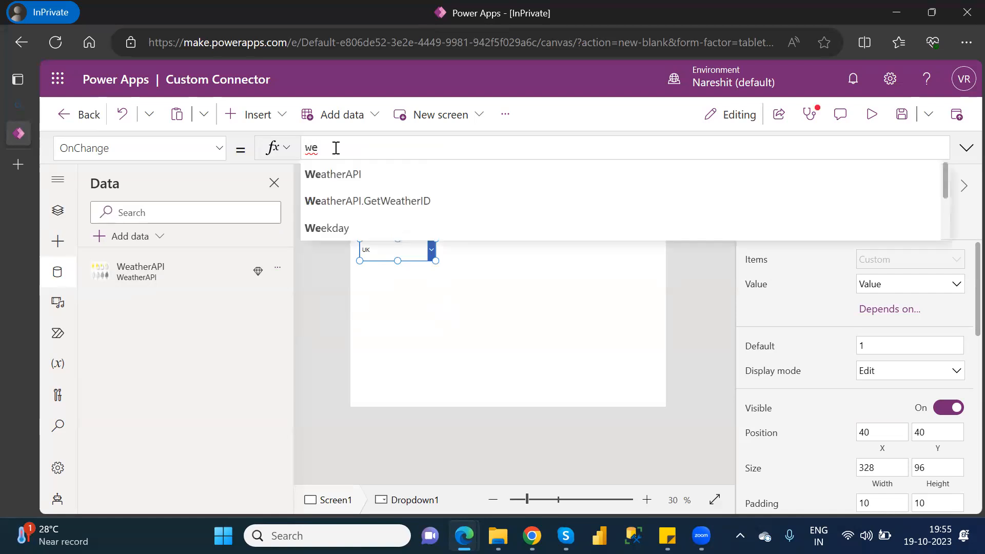
pyautogui.press('Down')
pyautogui.press('Down')
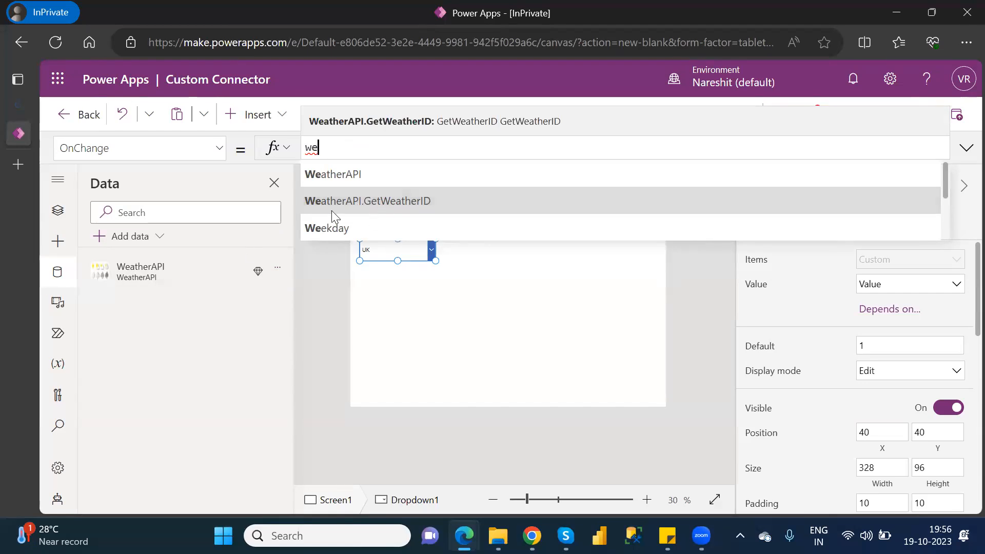
pyautogui.moveTo(117, 268)
pyautogui.click(430, 201)
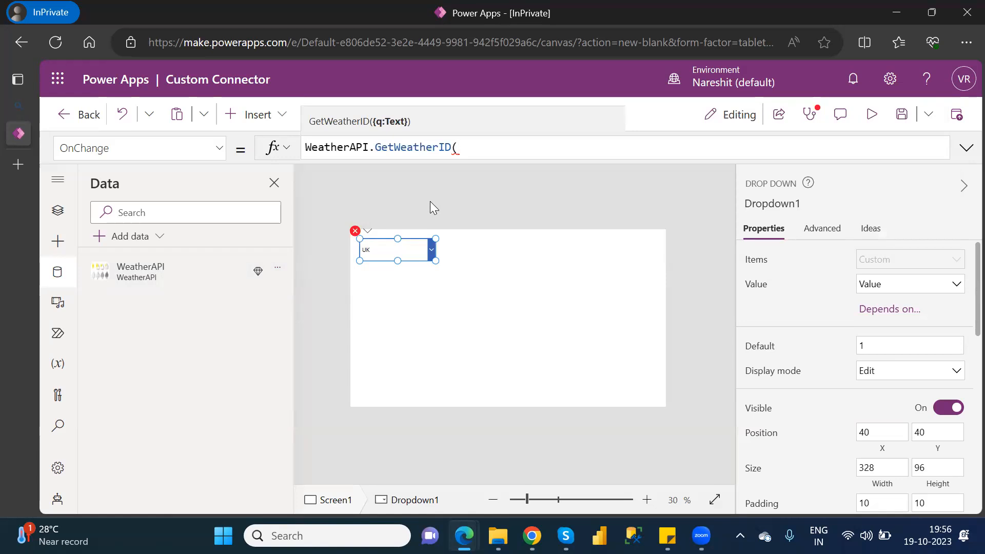
pyautogui.write('{')
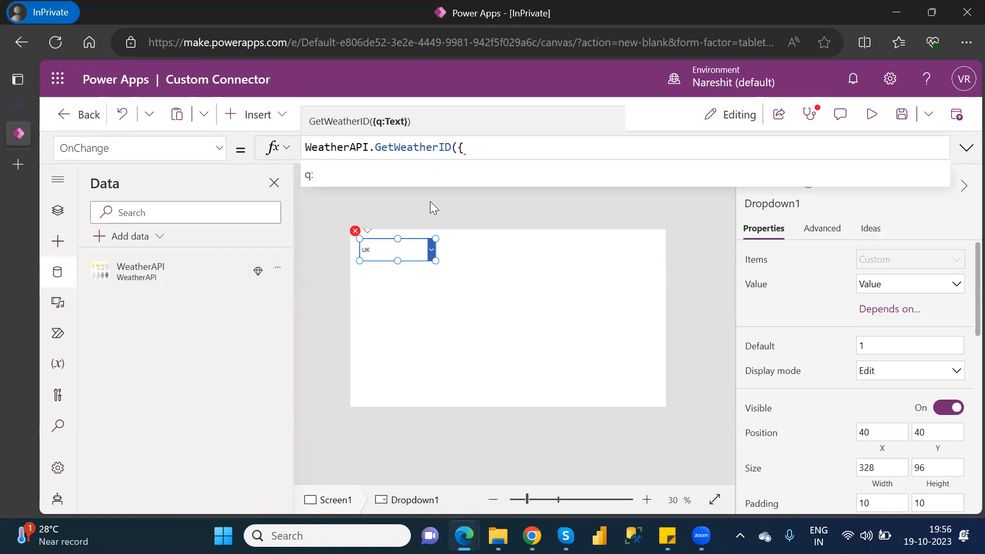
pyautogui.click(328, 183)
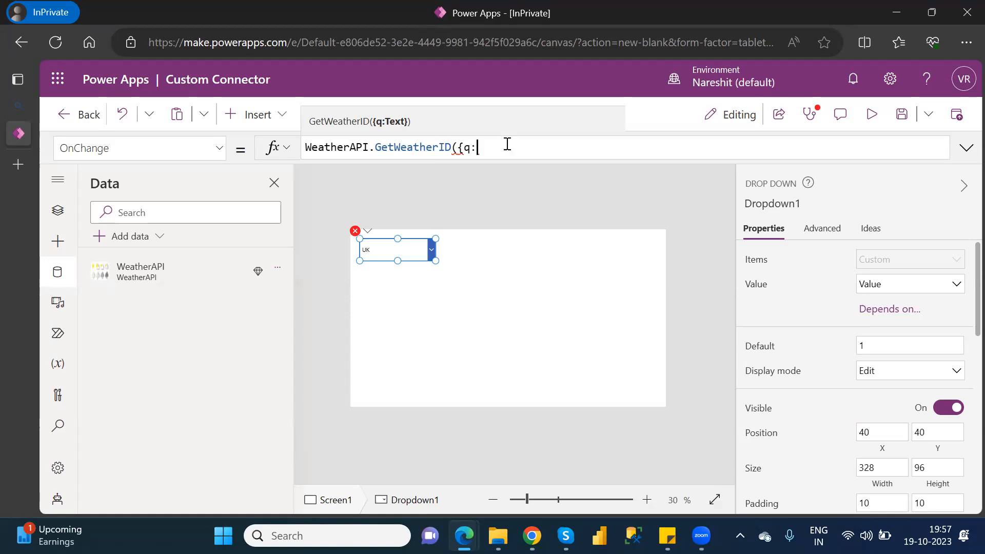
# Pass Dropdown1.SelectedText.Value as the q parameter and close the GetWeatherID call with }).
pyautogui.moveTo(475, 142)
pyautogui.click(57, 208)
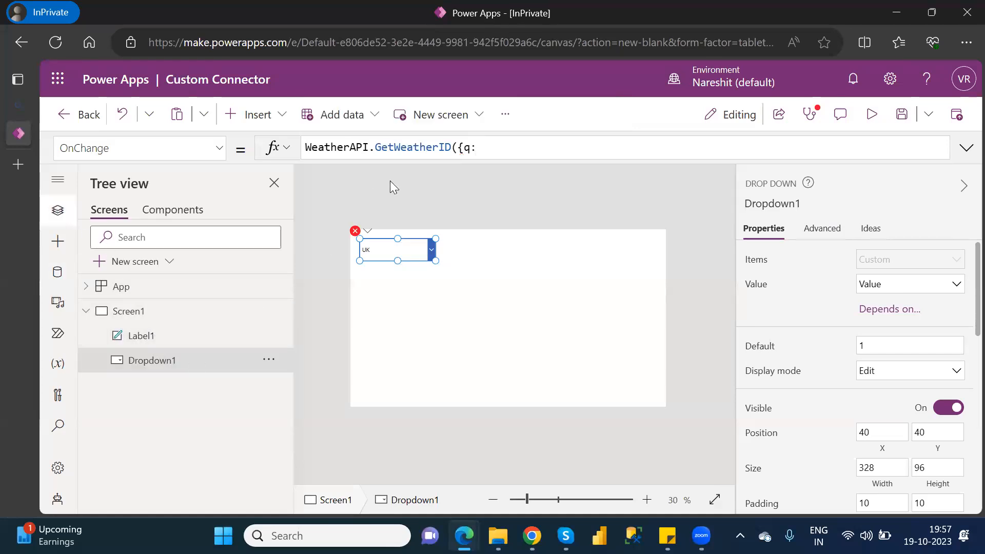
pyautogui.click(491, 148)
pyautogui.write('dro')
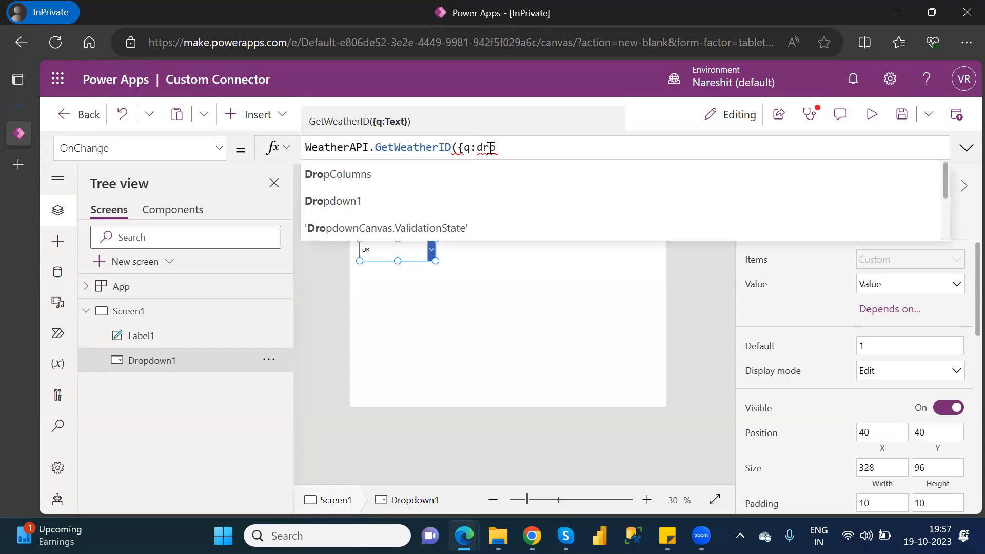
pyautogui.press('Down')
pyautogui.press('Tab')
pyautogui.write('.')
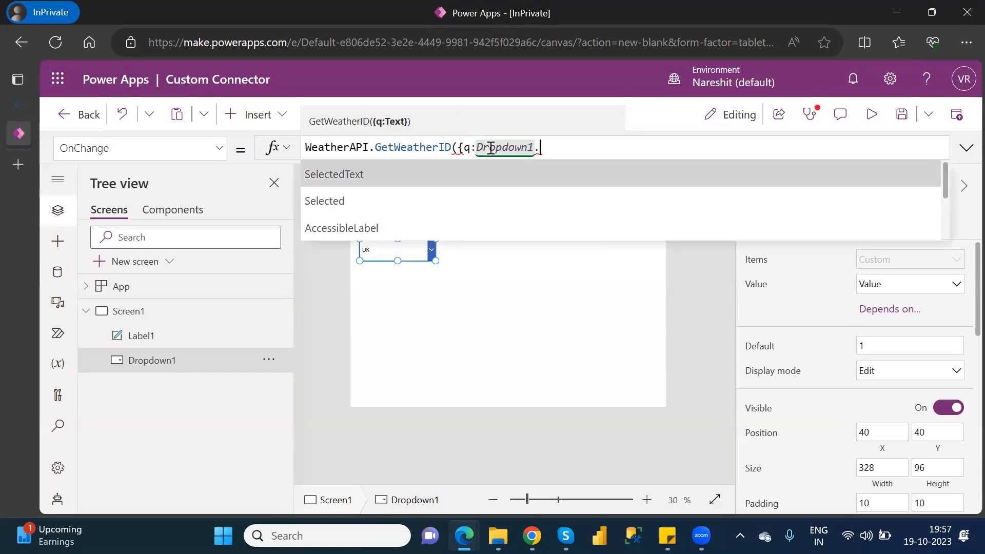
pyautogui.press('Tab')
pyautogui.write('.')
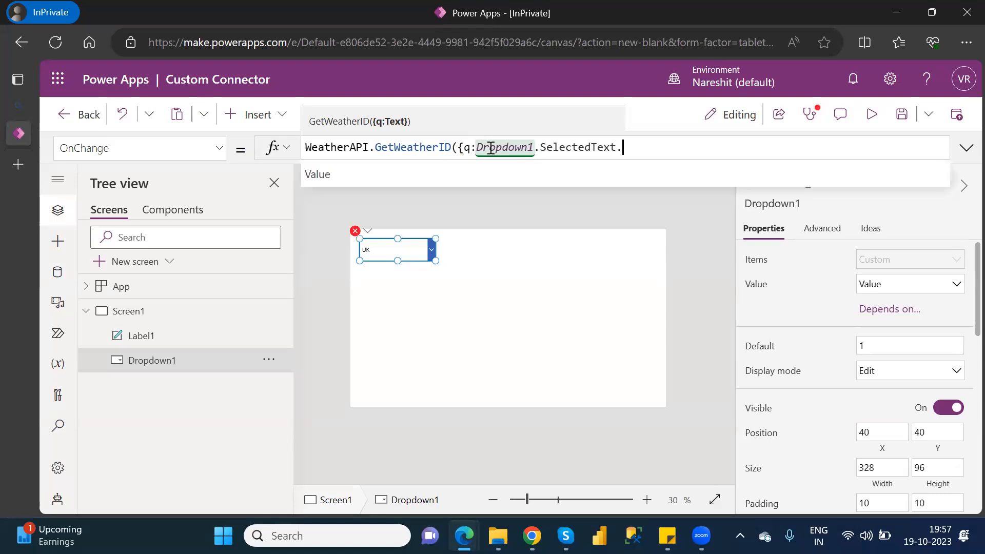
pyautogui.press('Tab')
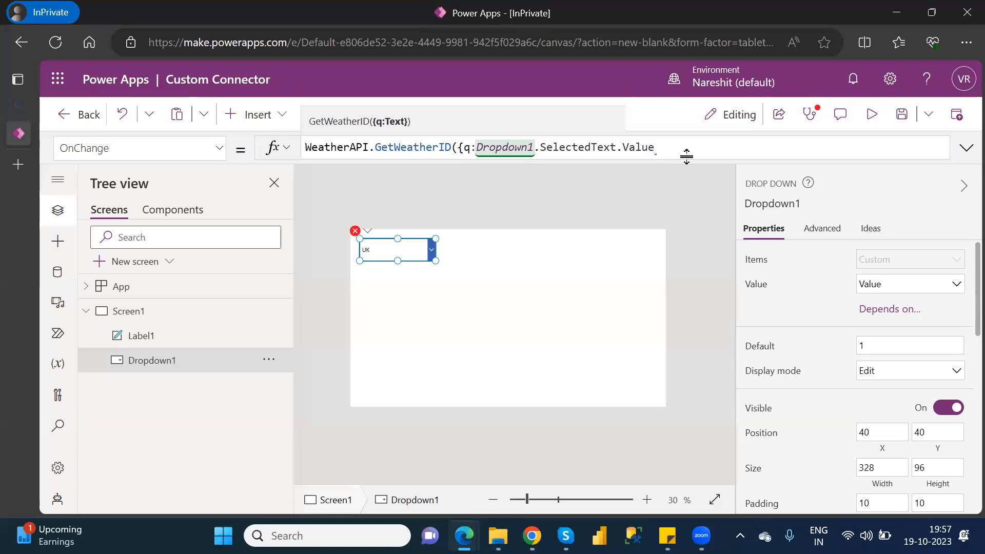
pyautogui.write('})')
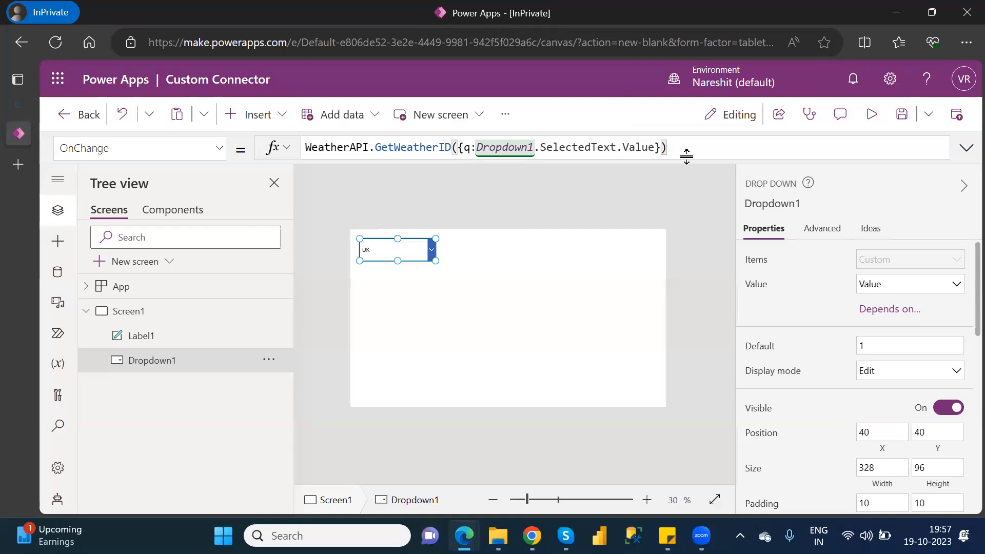
pyautogui.write('.')
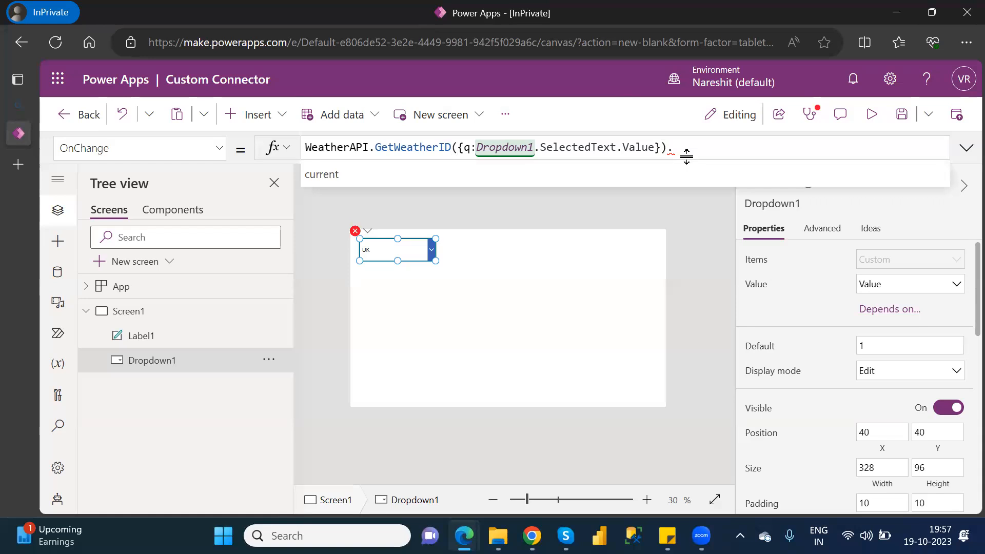
# Extend the OnChange formula with .current.temp_f after the GetWeatherID call.
pyautogui.press('Down')
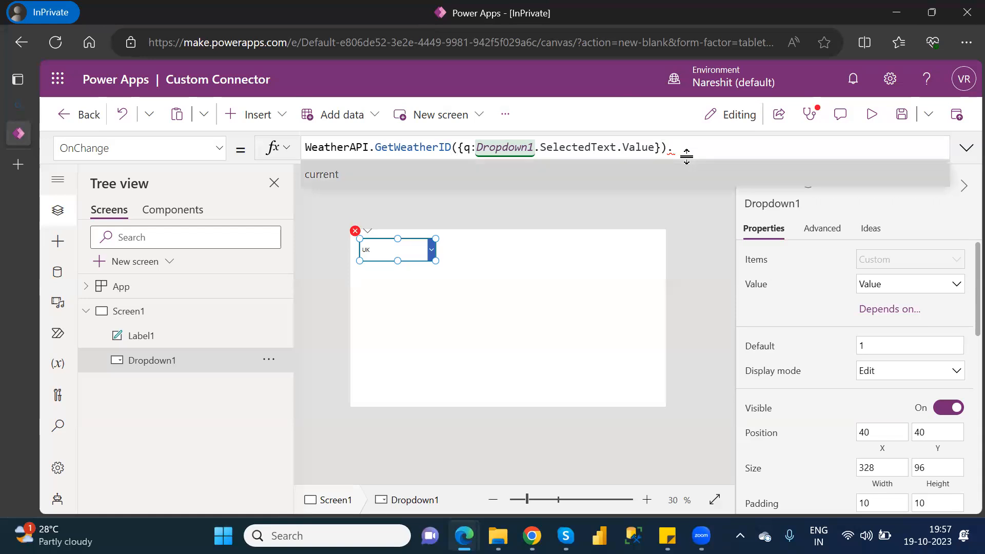
pyautogui.press('Tab')
pyautogui.write('.')
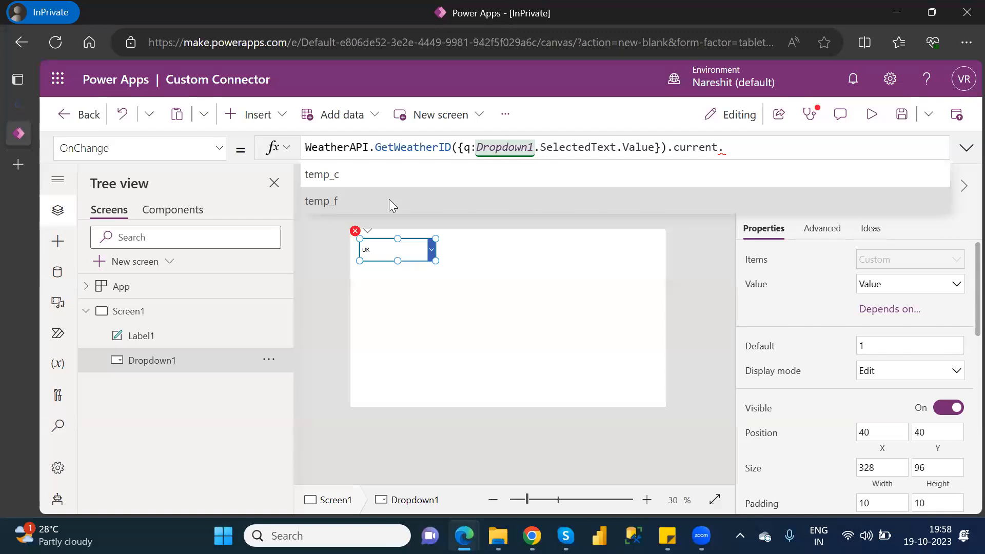
pyautogui.click(348, 193)
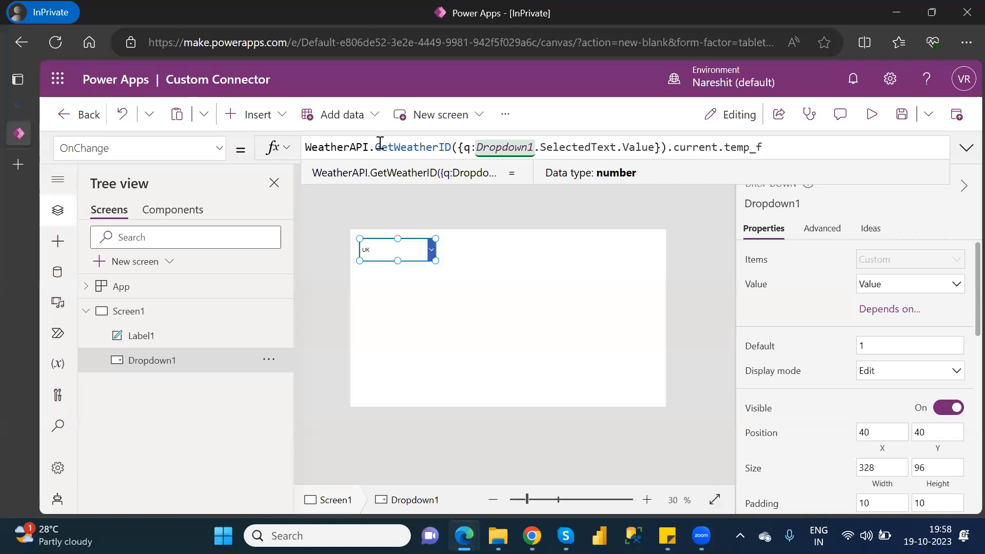
# Wrap the OnChange formula in a Set function that stores its value in the variable T1.
pyautogui.click(306, 148)
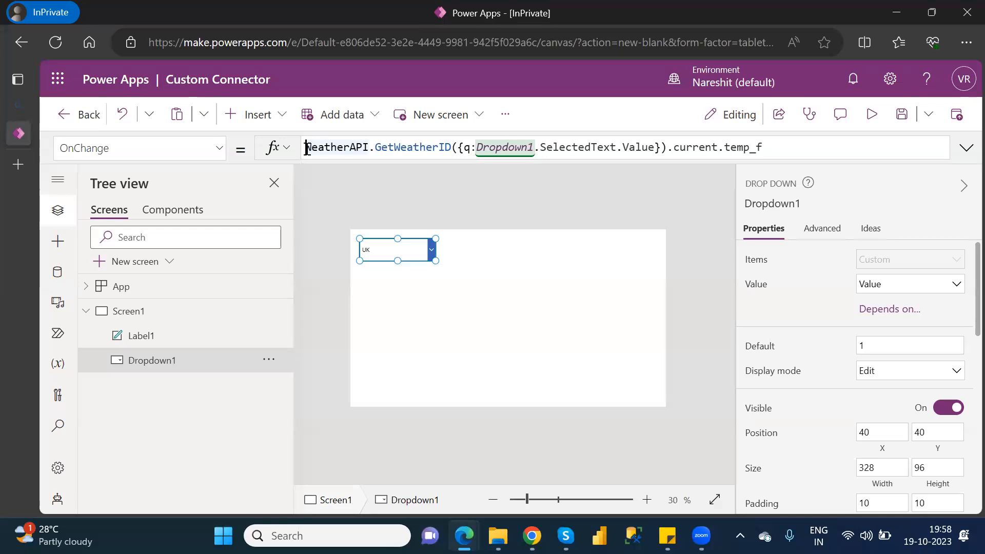
pyautogui.write('Set')
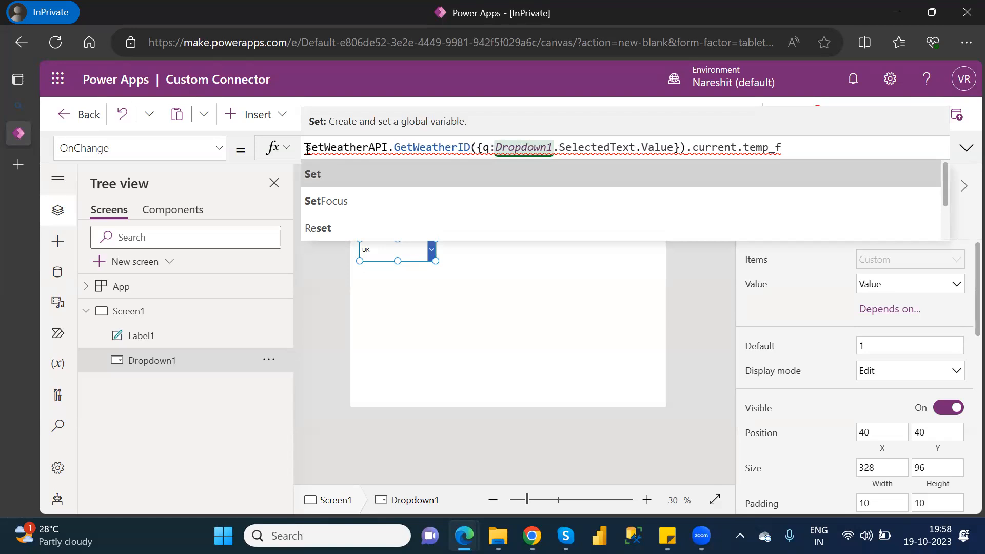
pyautogui.write('(,')
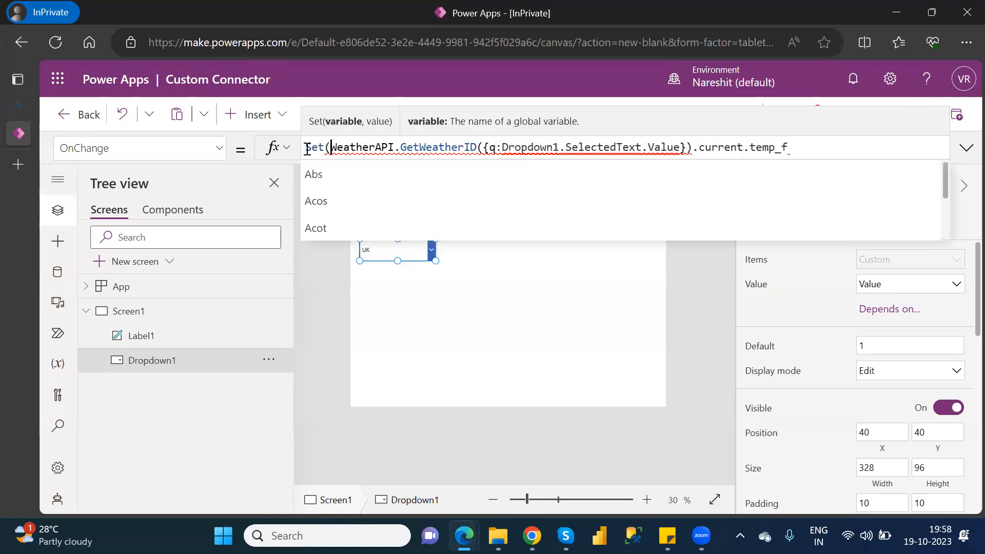
pyautogui.press('Left')
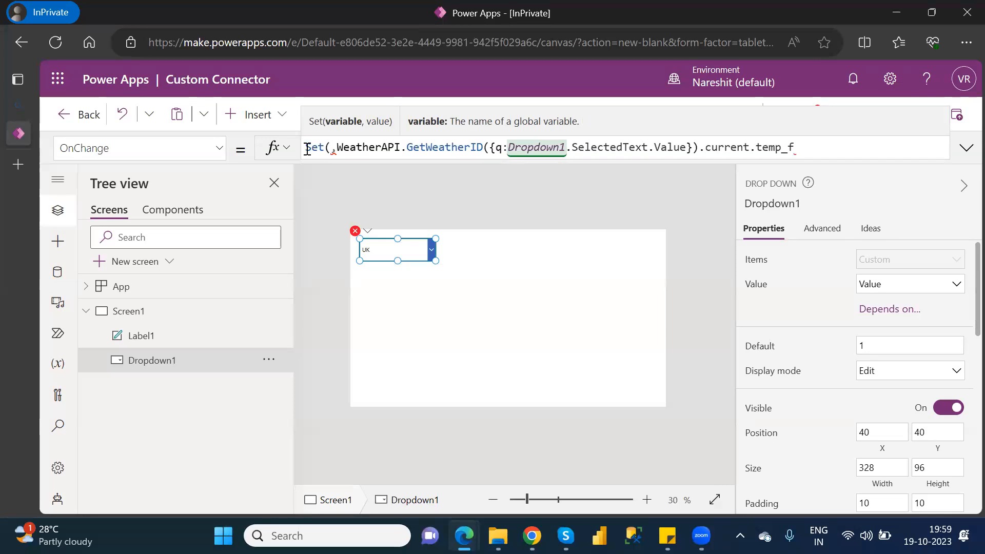
pyautogui.write('T')
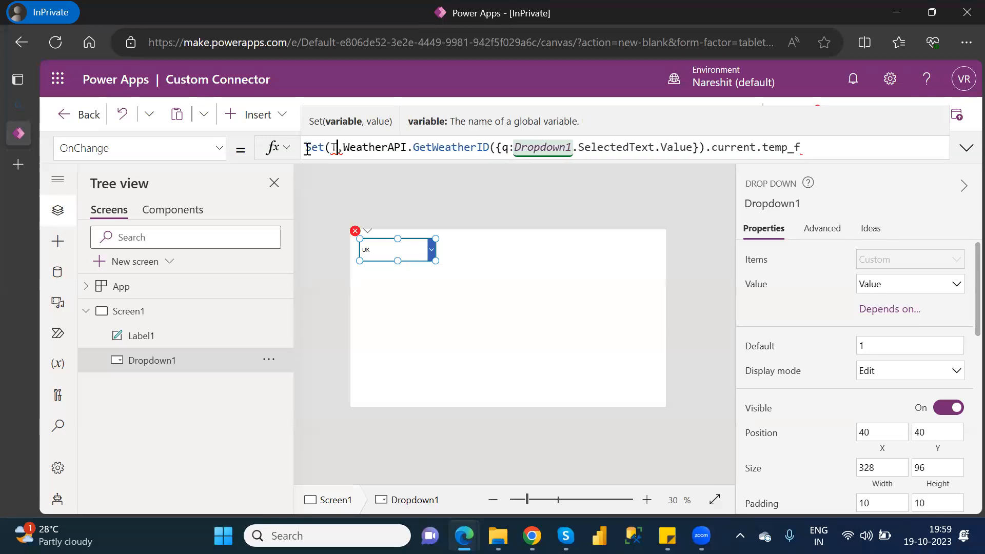
pyautogui.write('1')
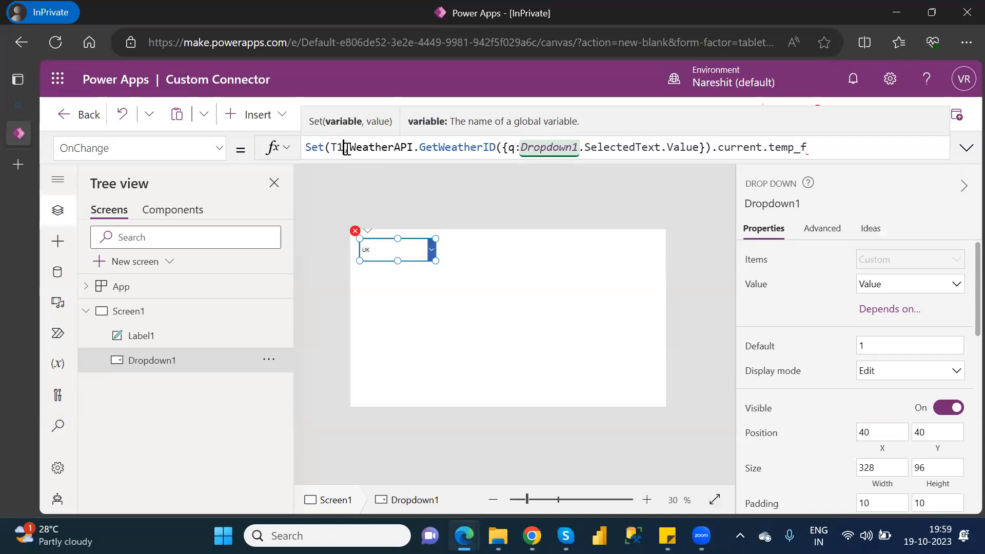
pyautogui.click(828, 148)
pyautogui.write(')')
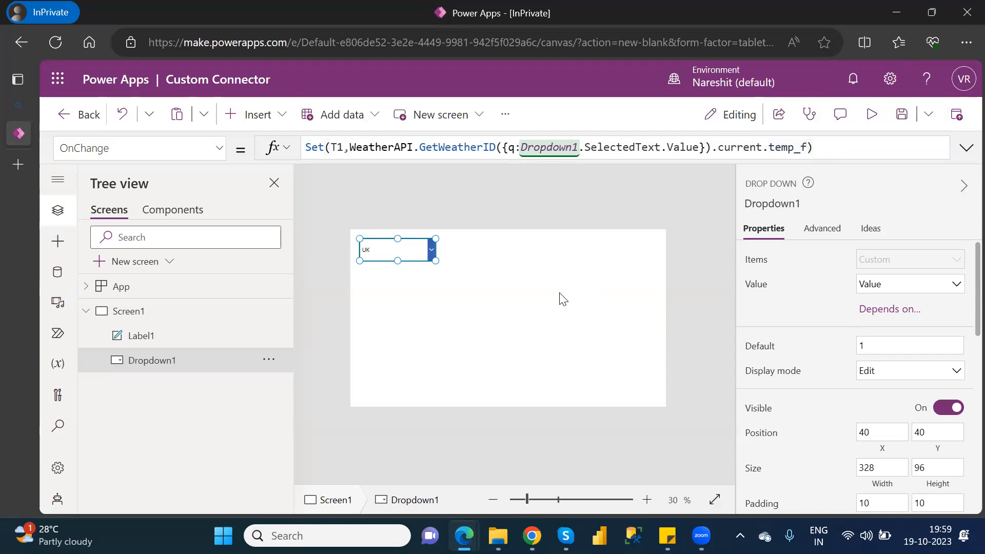
# Set the Text formula of Label1 to the variable T1.
pyautogui.click(527, 275)
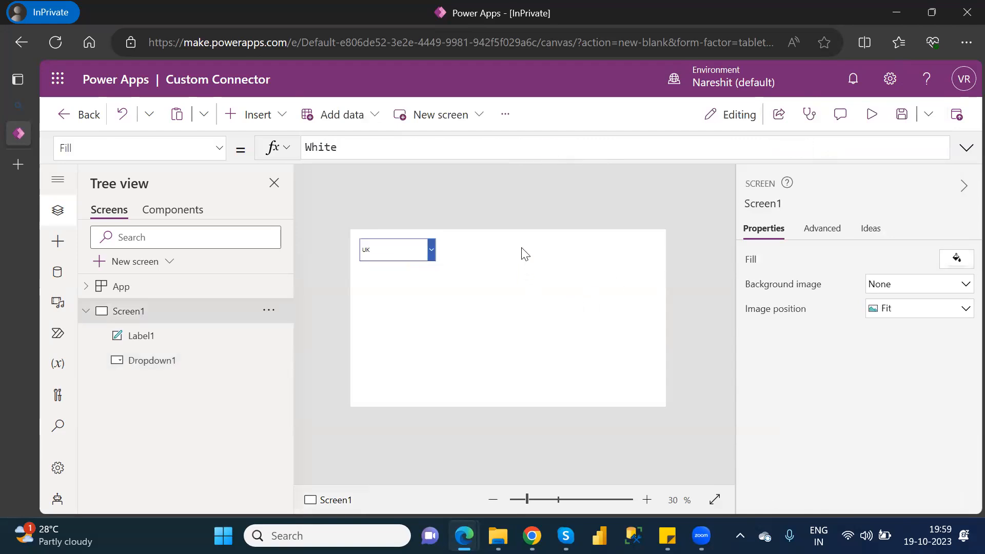
pyautogui.click(135, 337)
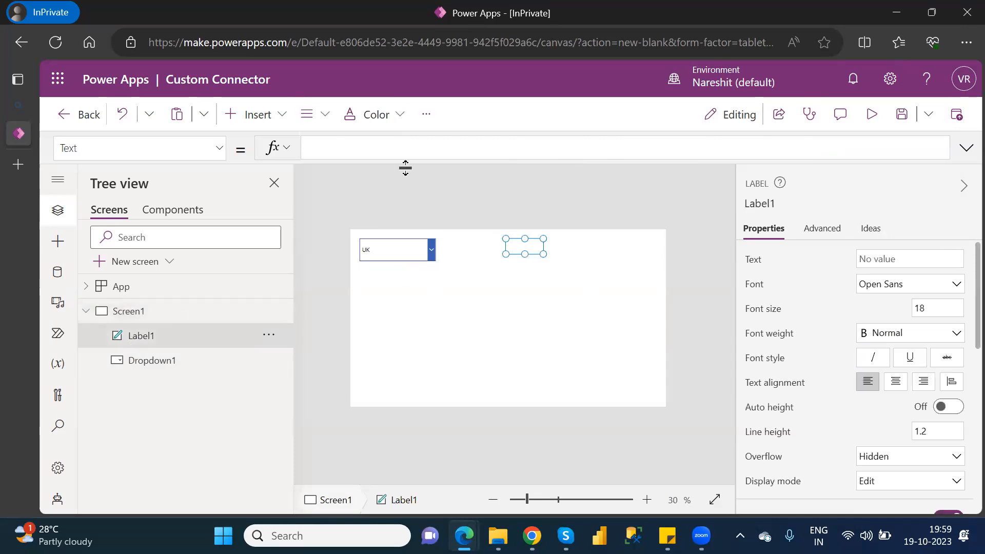
pyautogui.click(353, 147)
pyautogui.write('t1')
pyautogui.press('Tab')
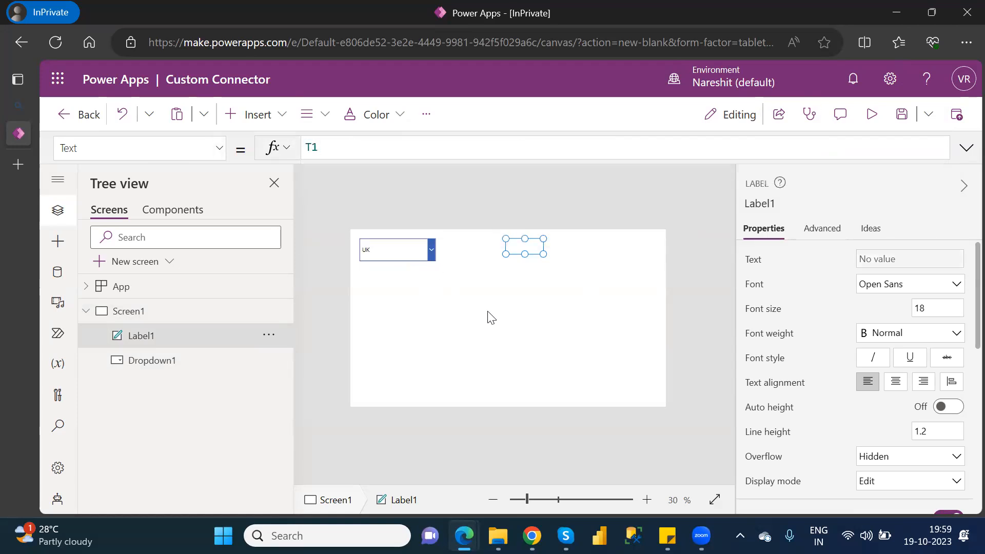
pyautogui.click(491, 318)
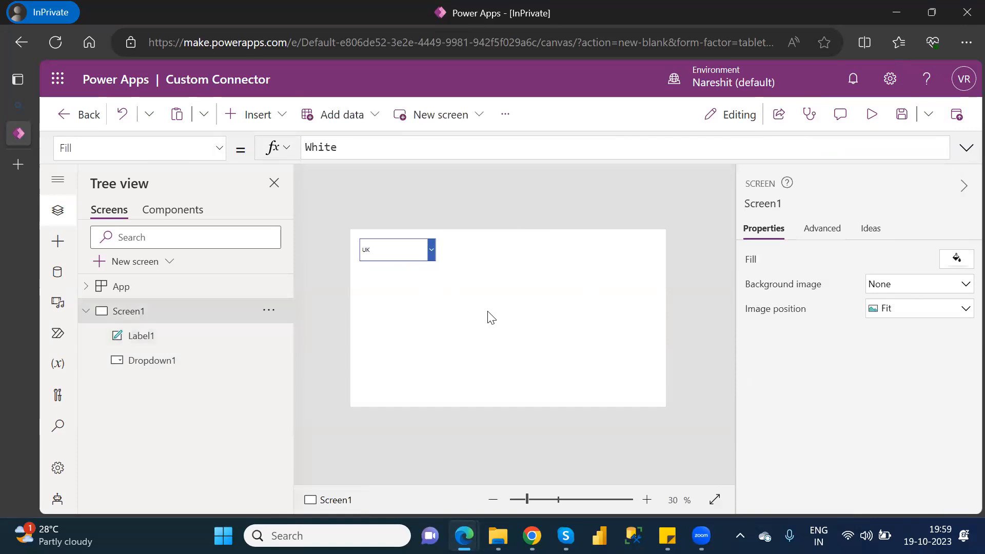
# Preview the app and test the drop-down by choosing London and USA in turn.
pyautogui.click(877, 117)
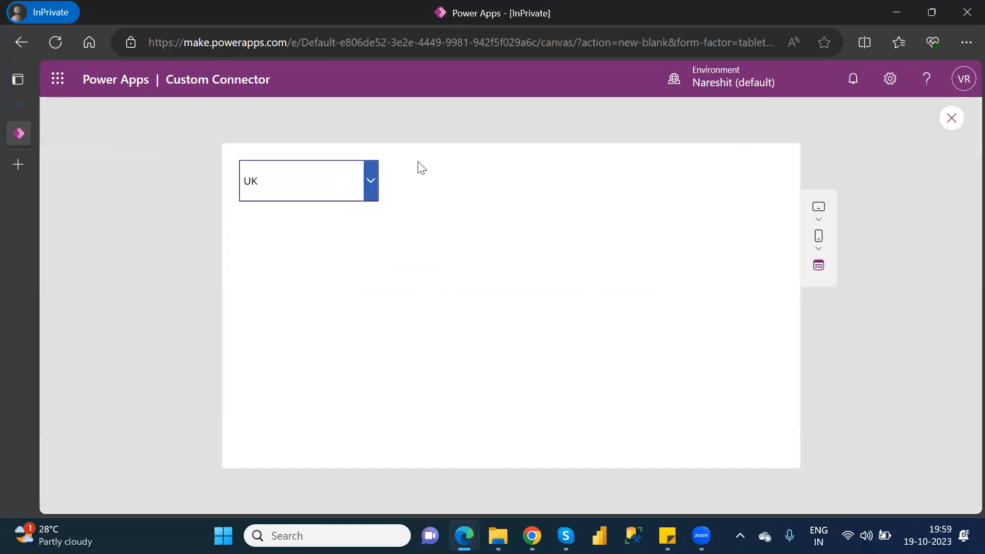
pyautogui.click(368, 180)
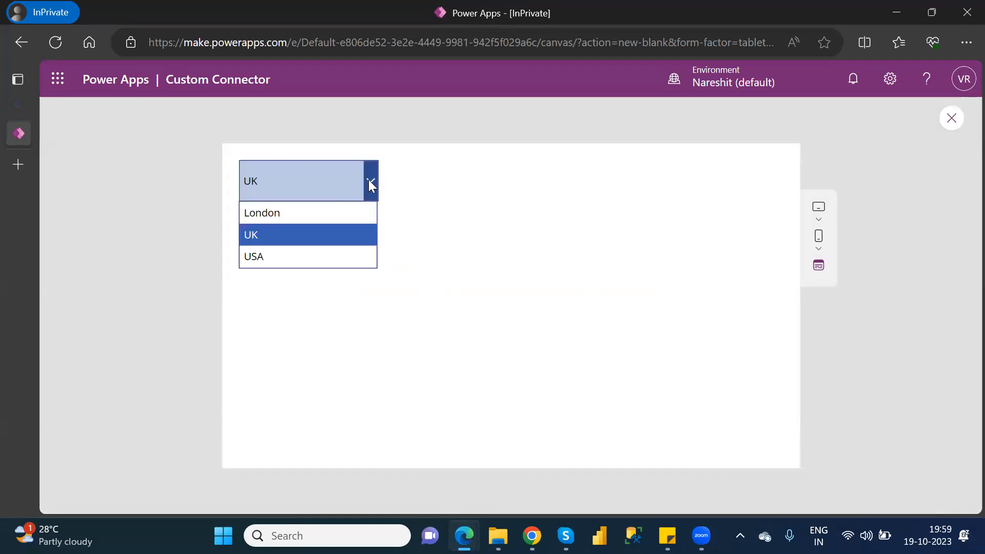
pyautogui.click(282, 213)
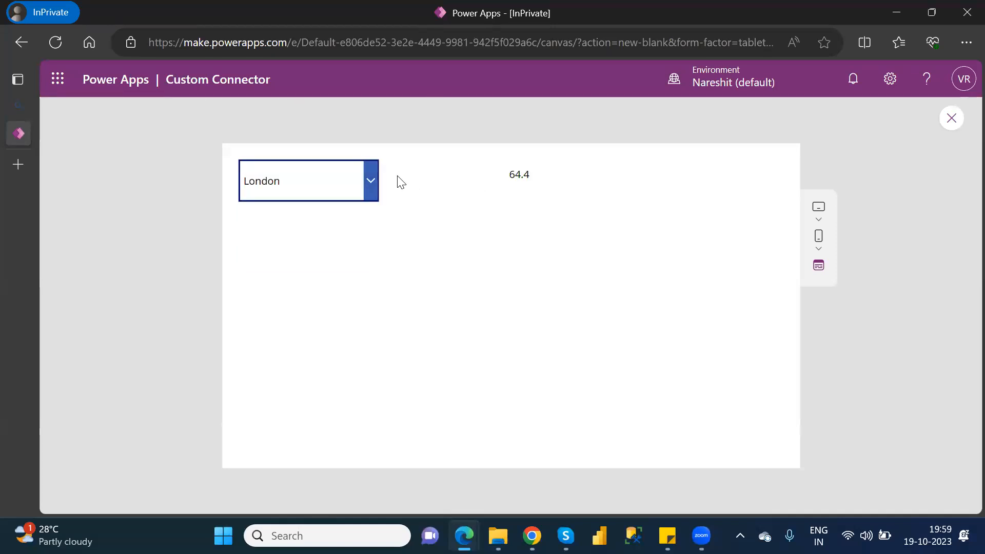
pyautogui.click(370, 183)
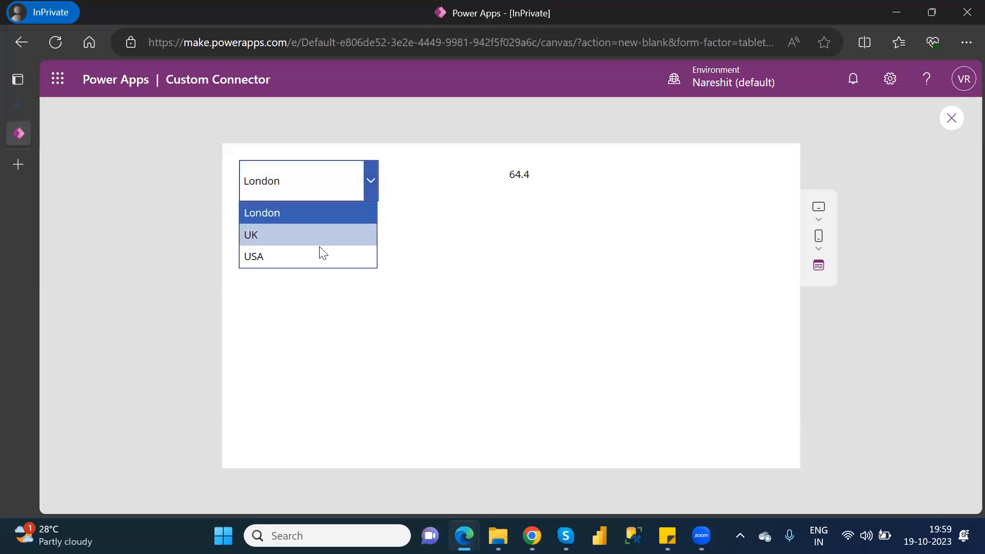
pyautogui.click(319, 256)
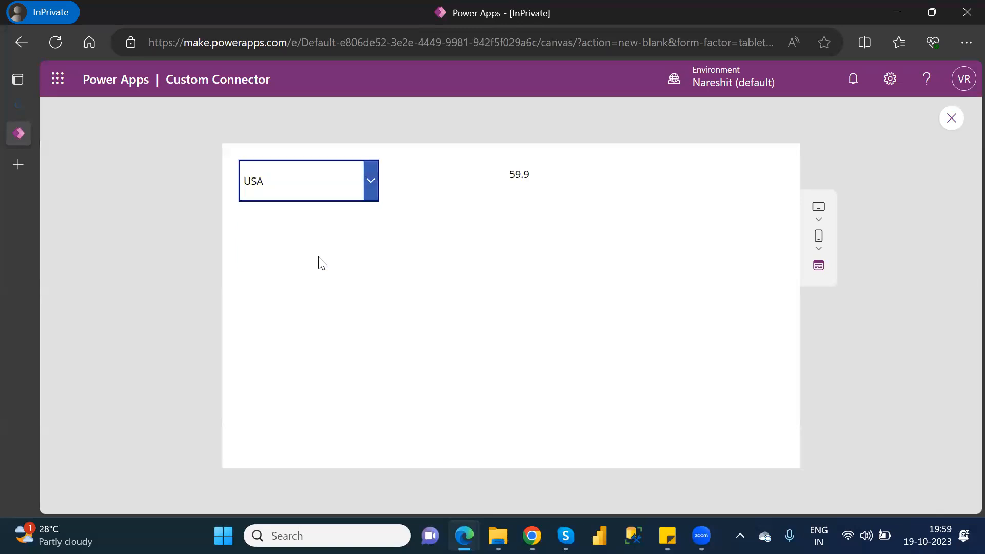